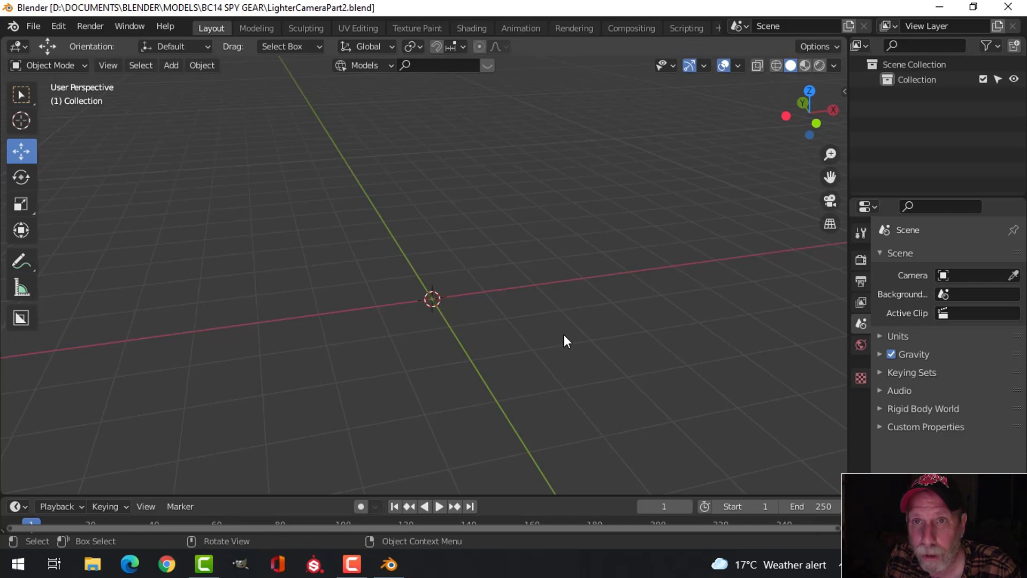
Step: Add the image jb1-6.jpg from the SPY GEAR folder to the scene as a reference image
middle_drag(546, 346, 555, 320)
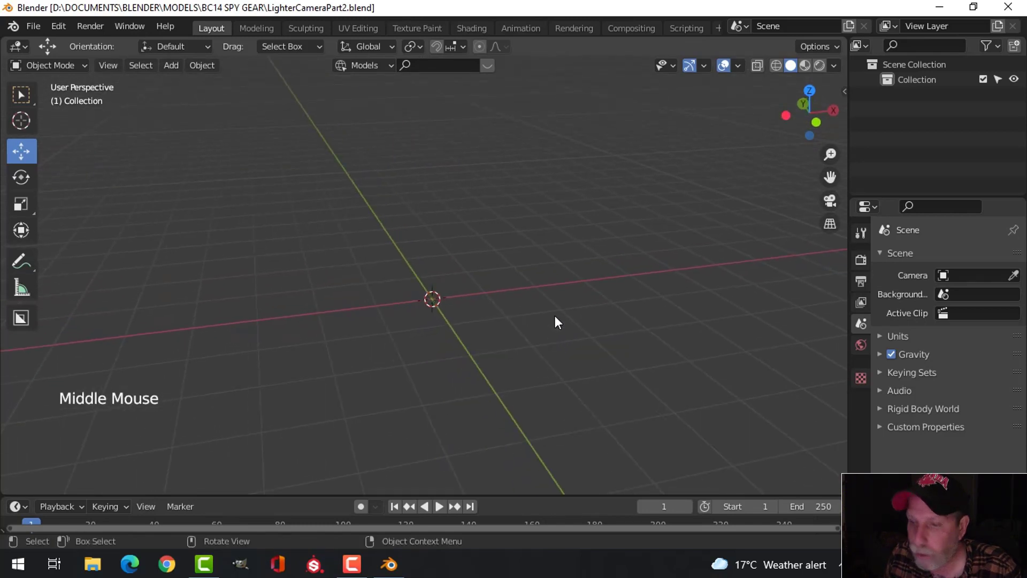
key(shift+a)
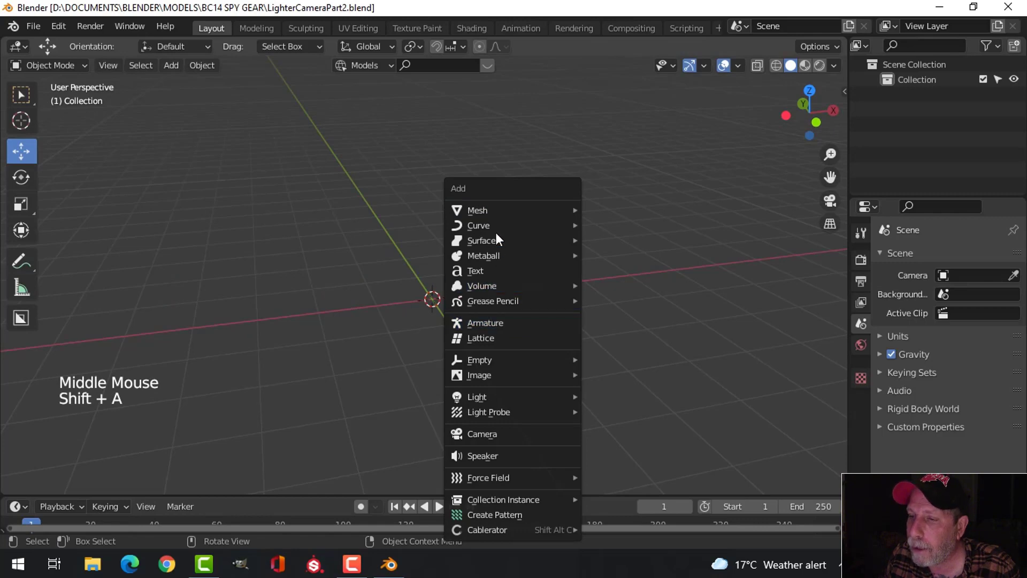
mouse_move(492, 374)
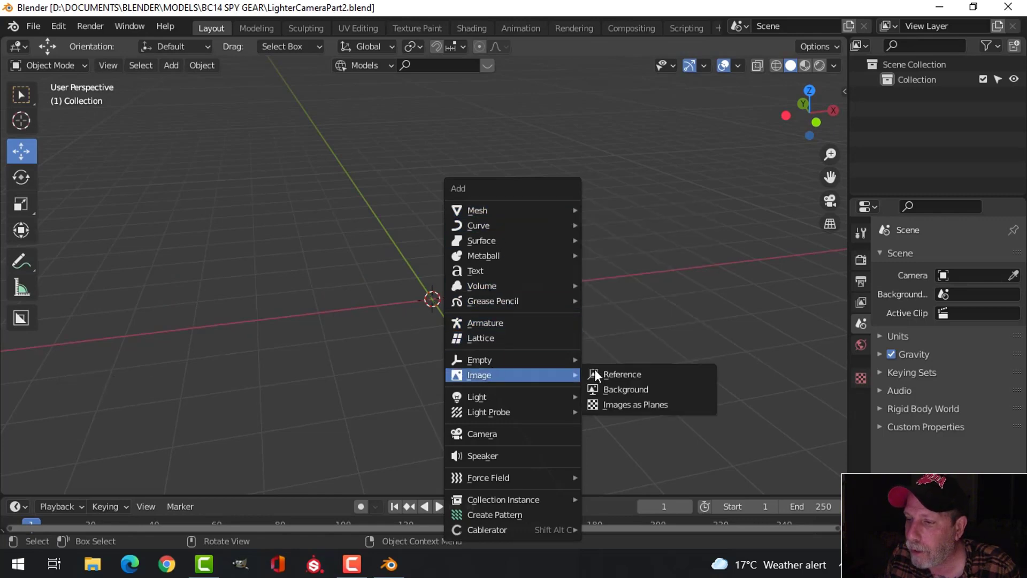
click(605, 374)
click(195, 481)
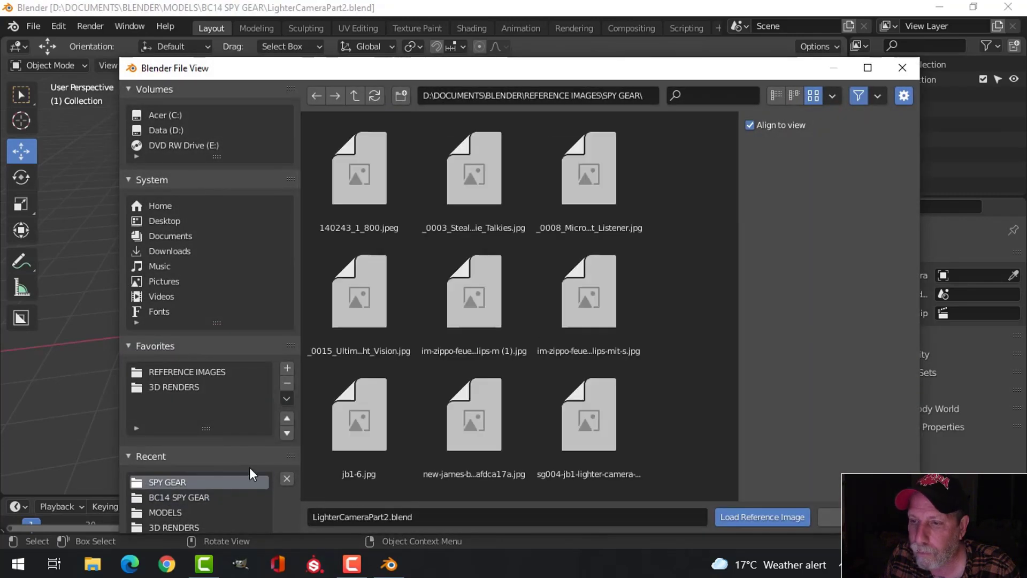
click(385, 455)
click(727, 517)
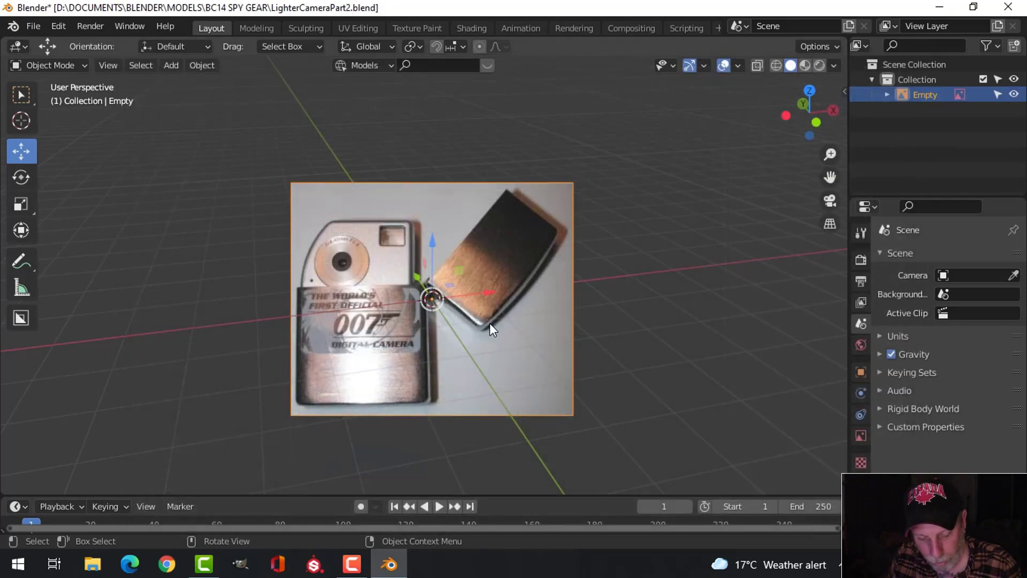
Step: Clear the reference image's rotation and rotate it 90° about X so it faces the front view
key(alt+r)
key(KP_1)
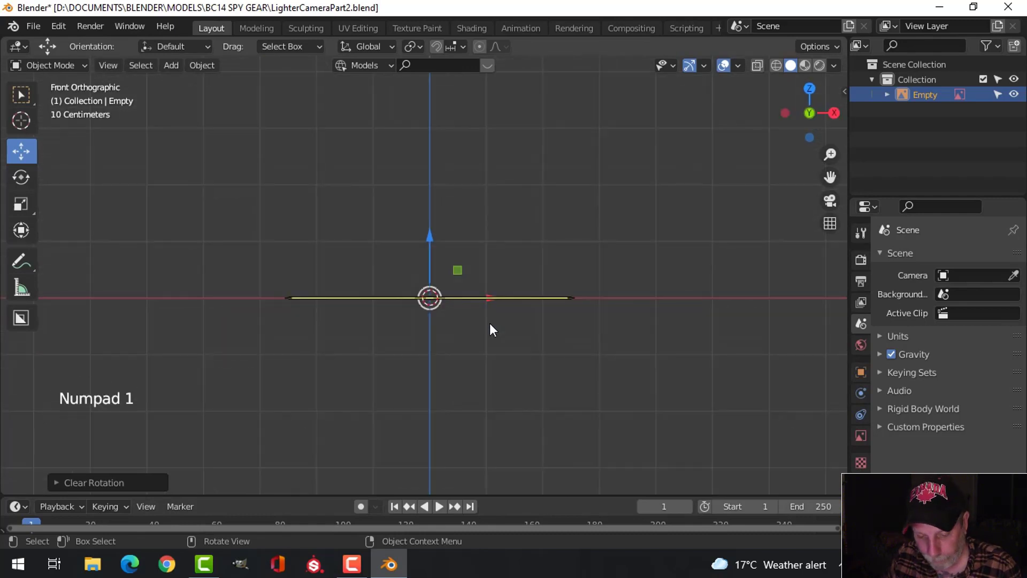
text(rx90)
click(490, 323)
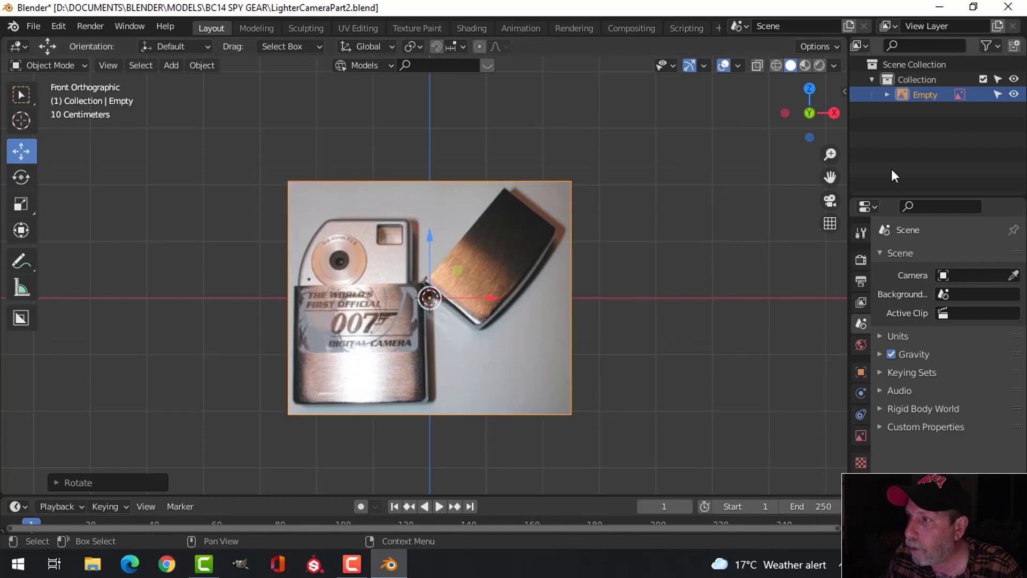
click(996, 95)
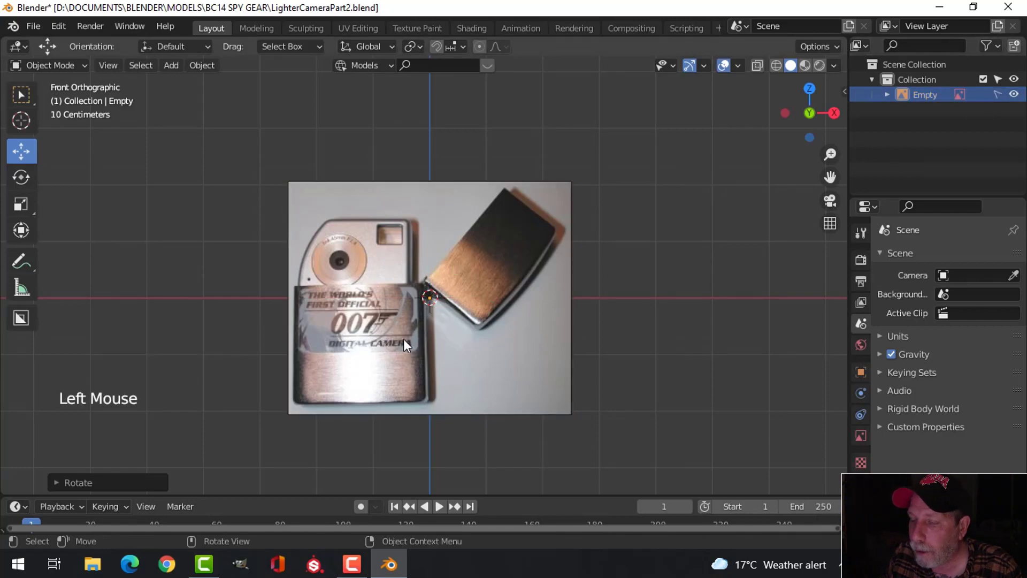
scroll(407, 337, up, 3)
scroll(422, 334, down, 3)
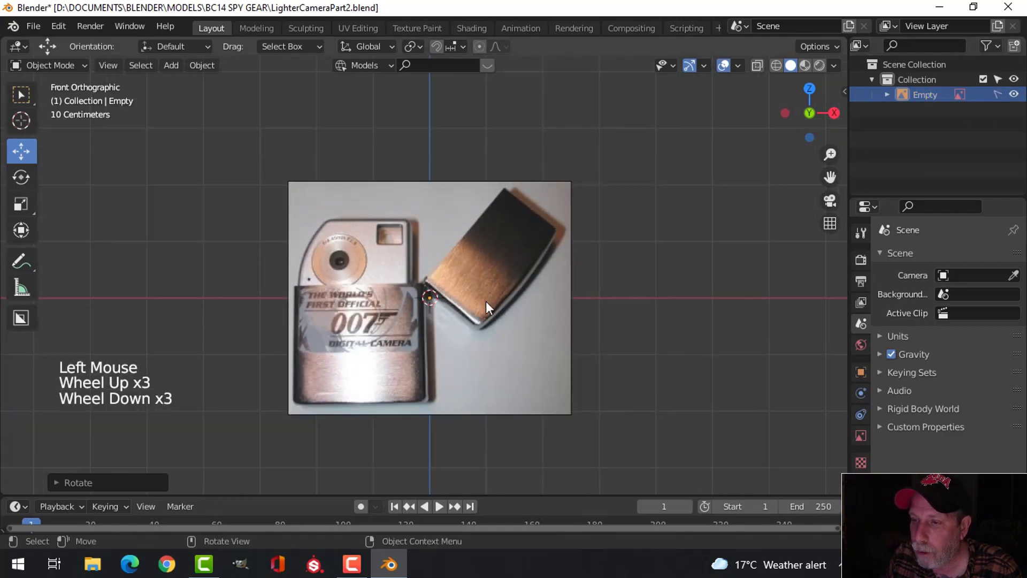
click(997, 94)
Step: Move the reference image along the X axis to the negative side, well clear of the origin
scroll(495, 291, up, 1)
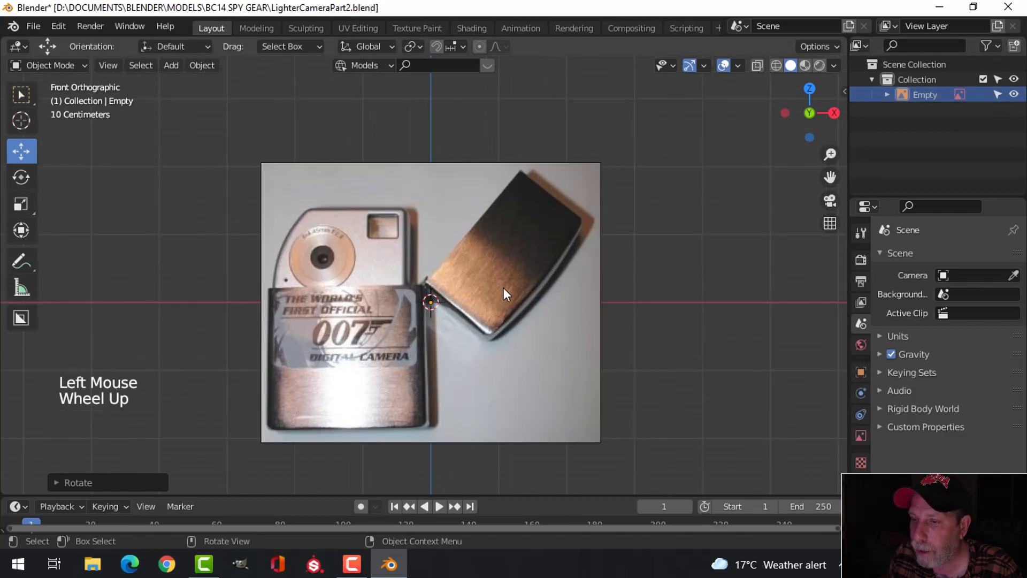
click(525, 266)
scroll(575, 317, down, 4)
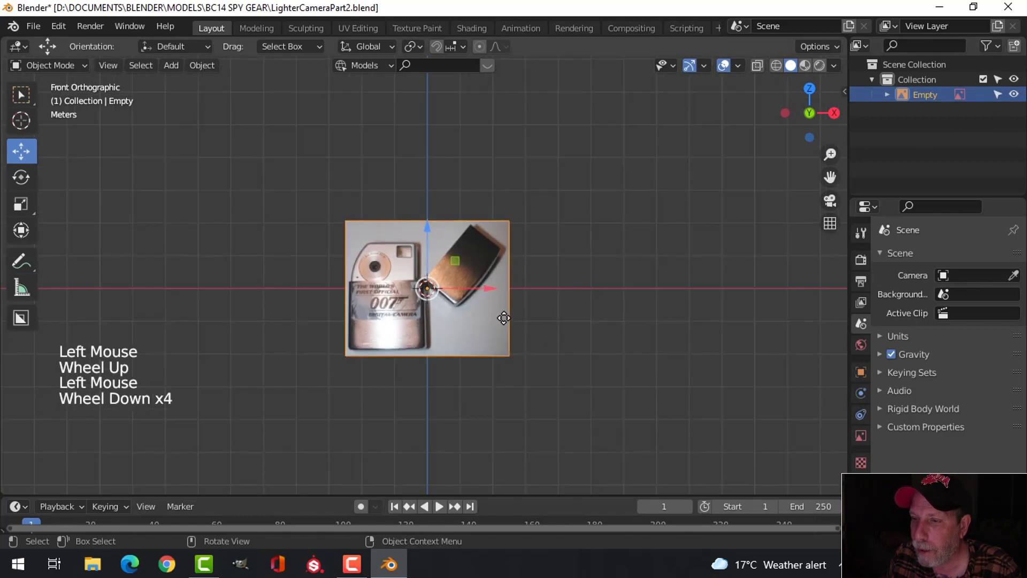
drag(489, 289, 378, 293)
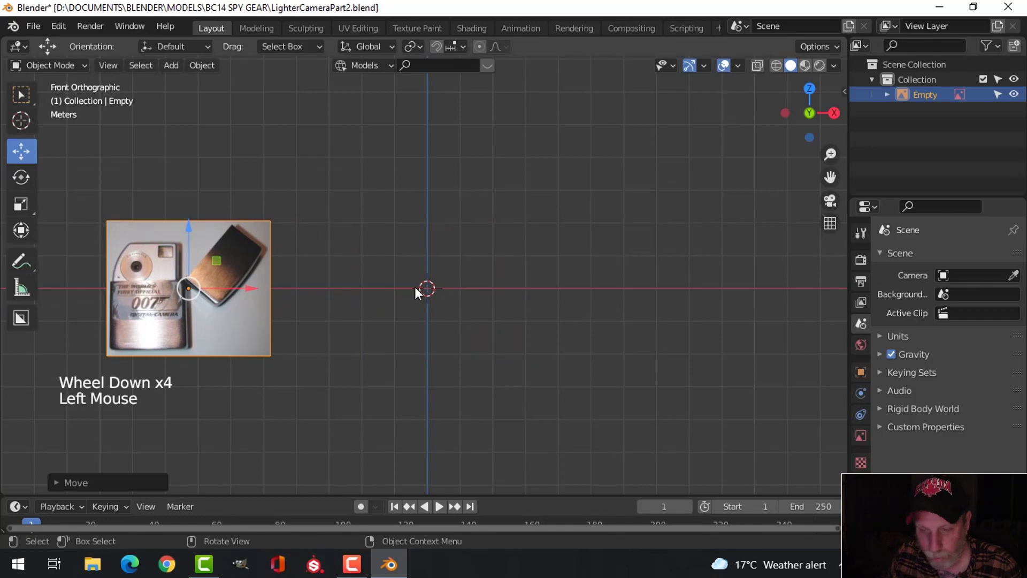
Step: Duplicate the reference image and move the copy along X back to just beside the origin
key(shift+d)
drag(249, 289, 513, 294)
scroll(642, 284, up, 4)
Step: Rotate the copied image about -128° so its lighter lid sits level, and move the copy up above the X axis
key(r)
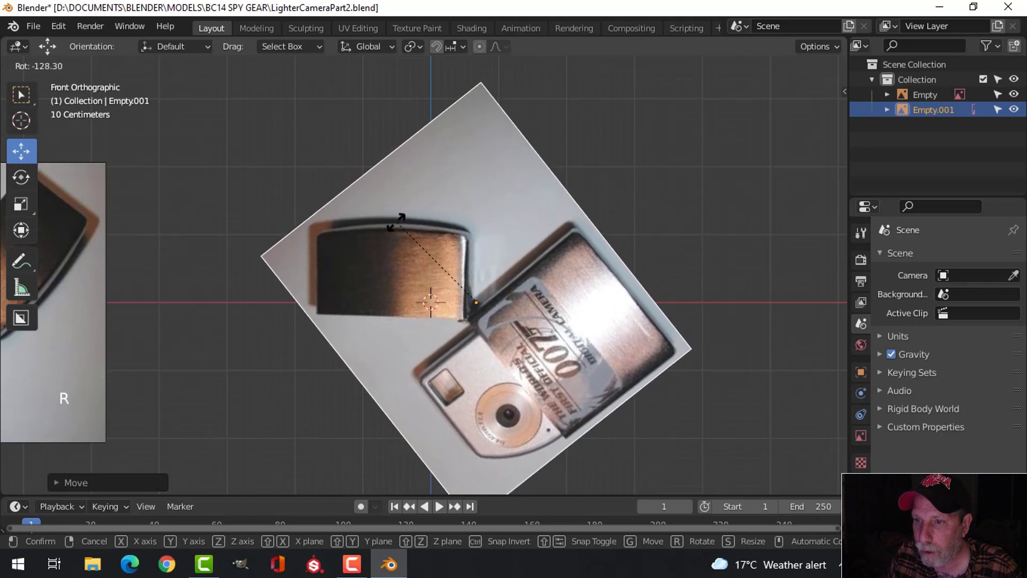
click(396, 222)
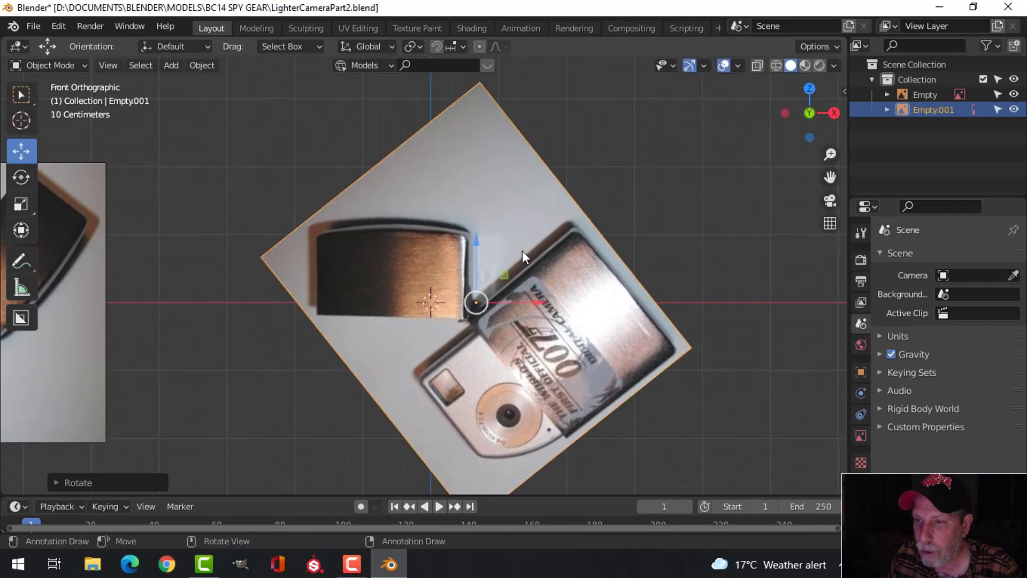
key(g)
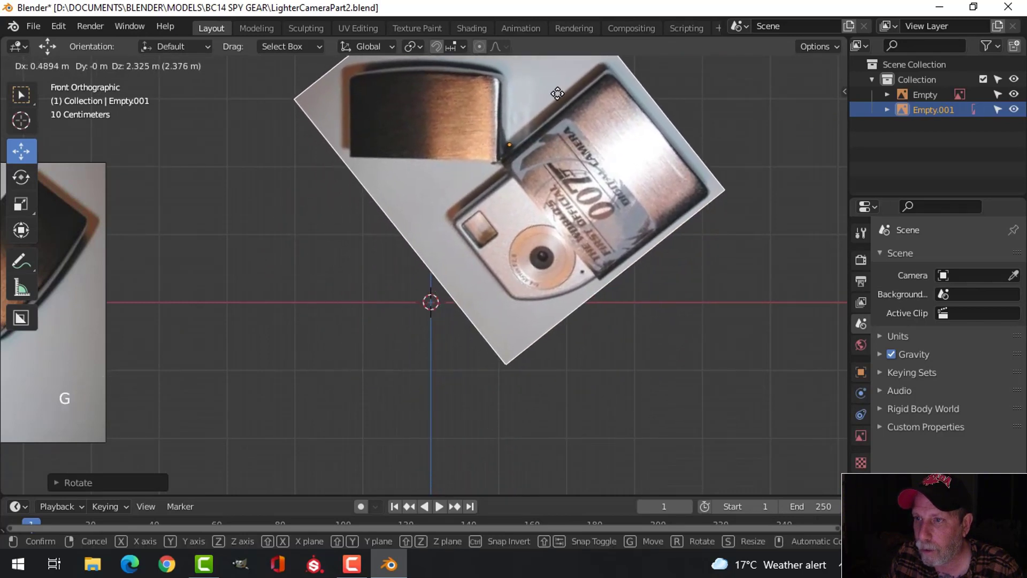
click(579, 144)
Step: Make both reference images, Empty and Empty.001, unselectable in the viewport
scroll(579, 143, down, 3)
shift+middle_drag(579, 185, 604, 199)
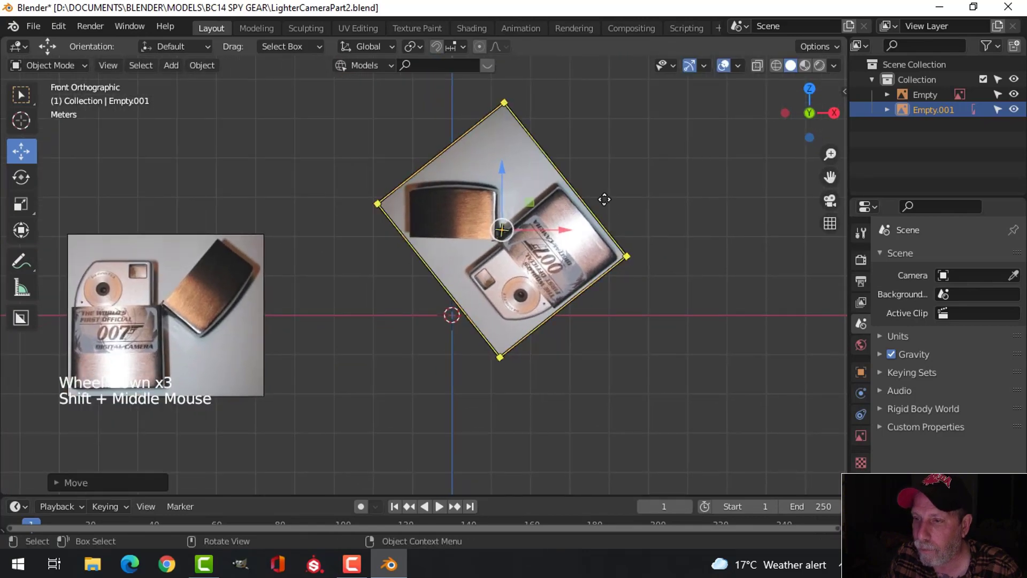
click(995, 109)
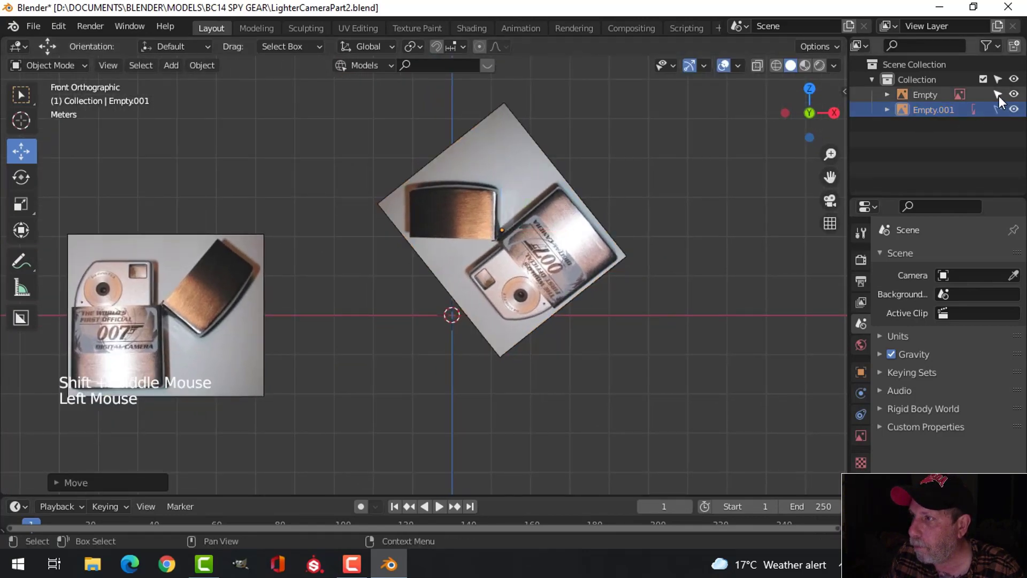
click(998, 94)
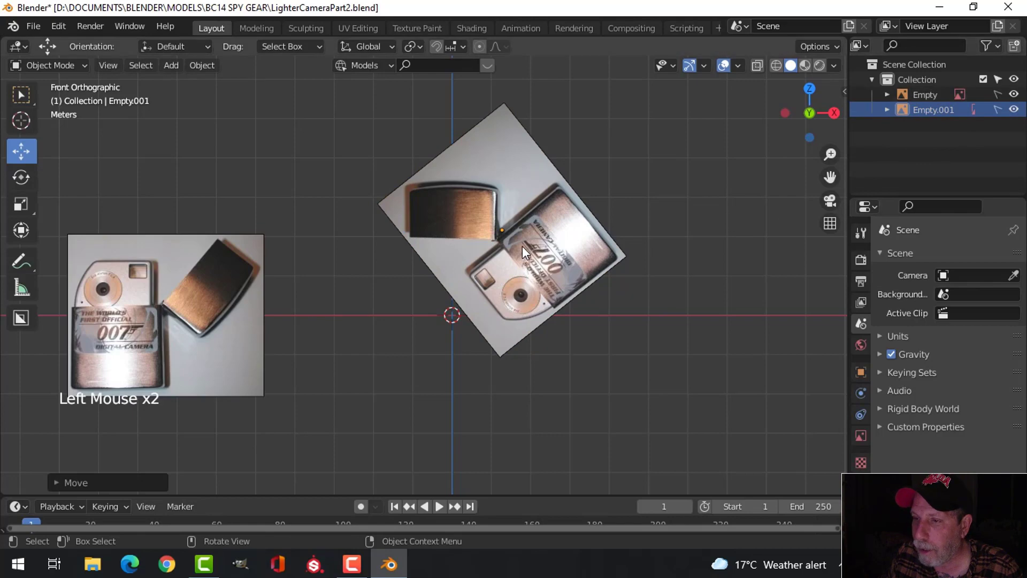
Step: Add a Path curve at the origin for tracing the lid in the rotated reference image
scroll(522, 244, up, 2)
shift+middle_drag(522, 243, 480, 300)
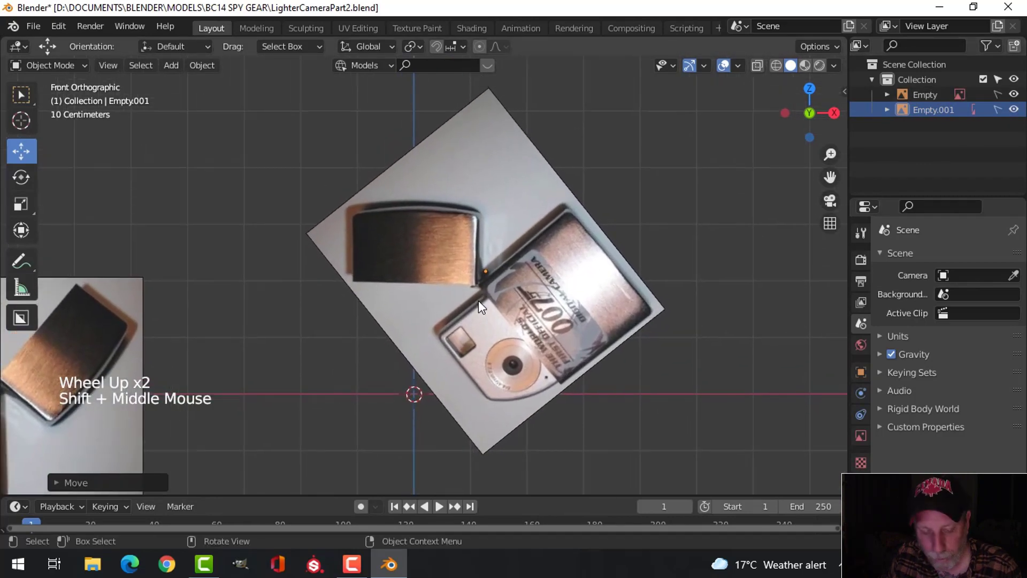
key(shift+a)
mouse_move(421, 154)
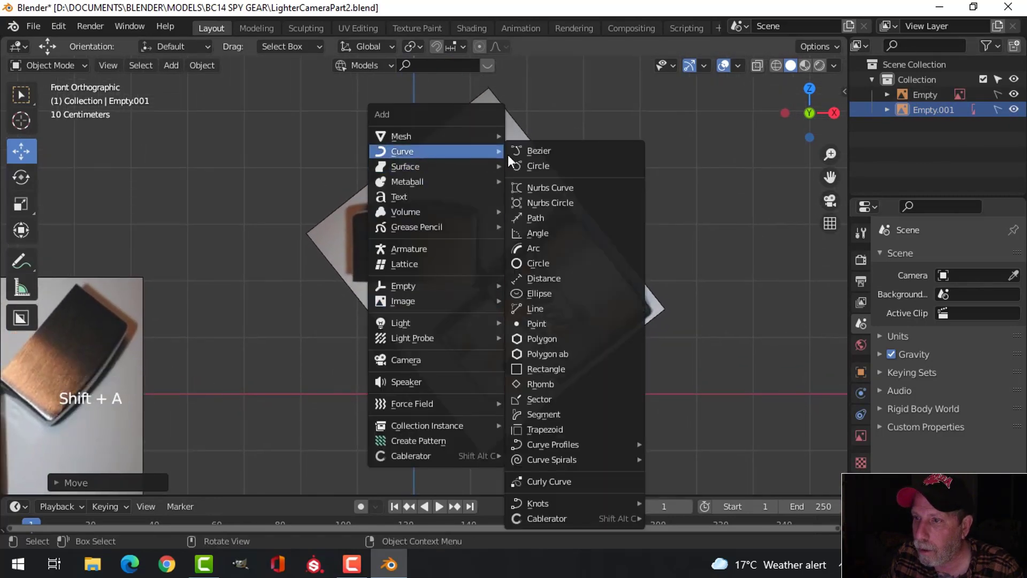
click(545, 218)
Step: Move the path's points up along Z to the lid's top edge and scale them to about 0.57 to span the lid's width
scroll(560, 267, up, 2)
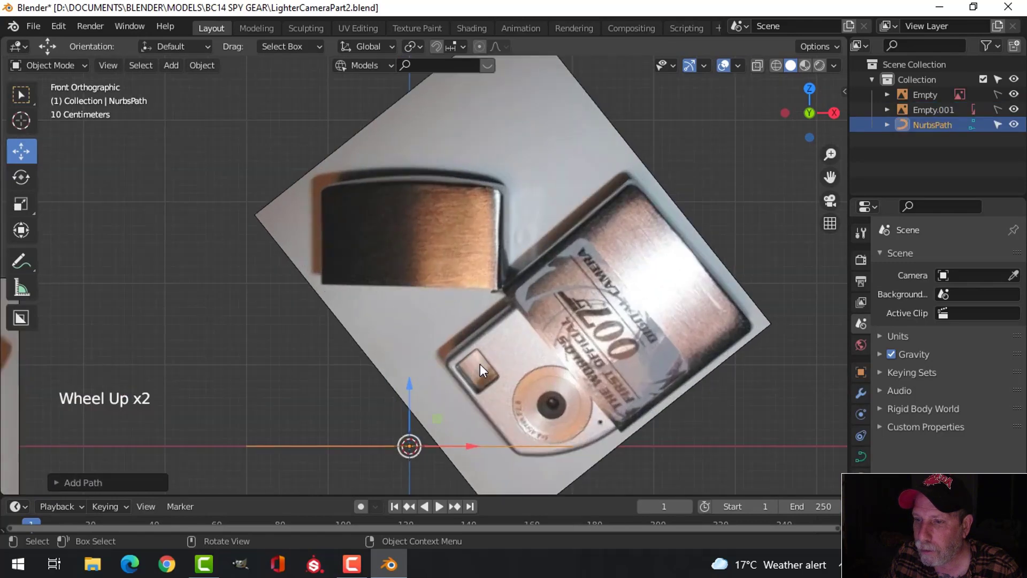
key(Tab)
scroll(524, 395, down, 2)
drag(414, 335, 425, 145)
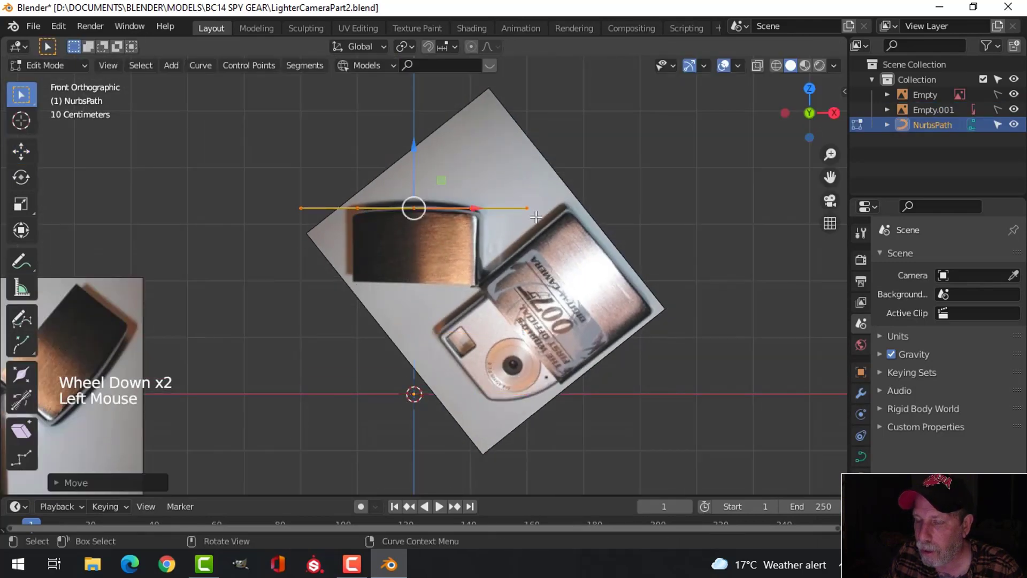
scroll(413, 194, up, 3)
key(s)
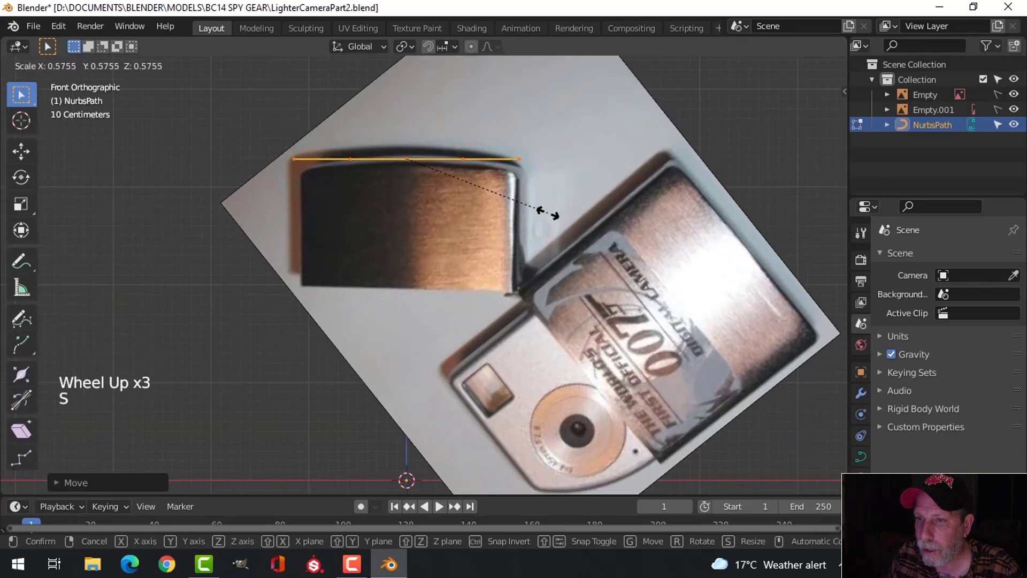
click(545, 213)
Step: Move the path's two end points down along Z to the lid's bottom edge
click(506, 180)
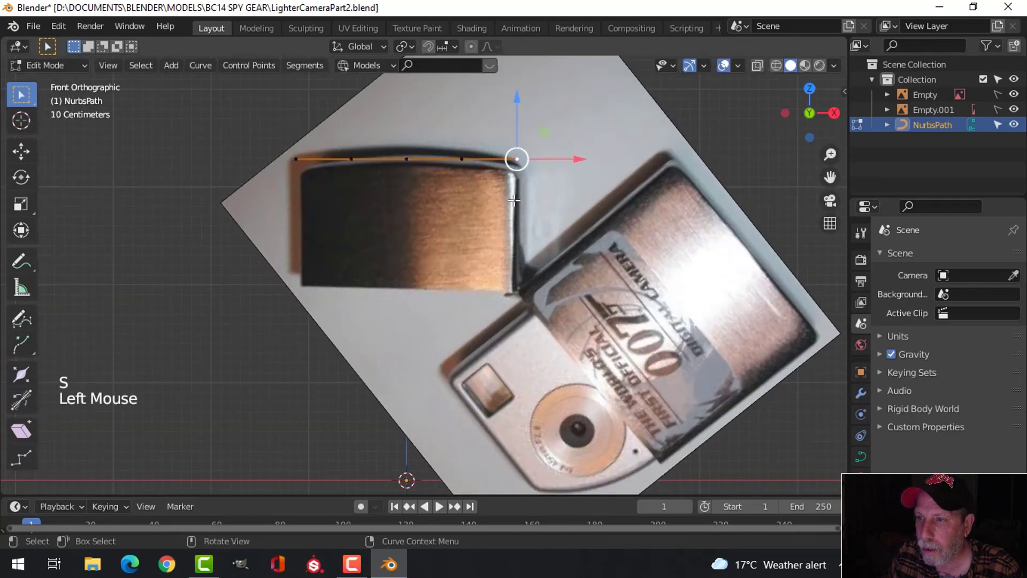
shift+click(294, 158)
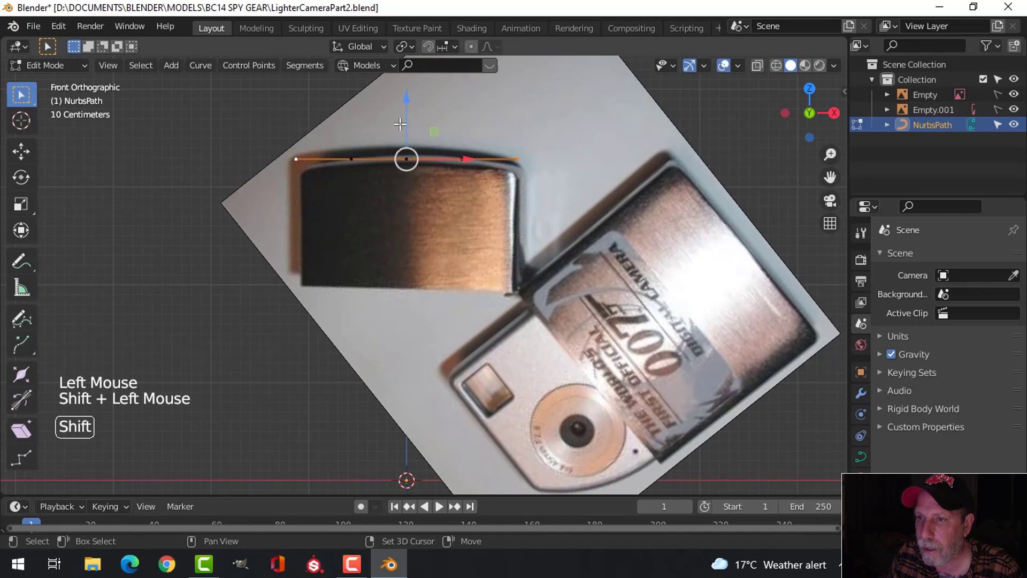
drag(408, 102, 414, 234)
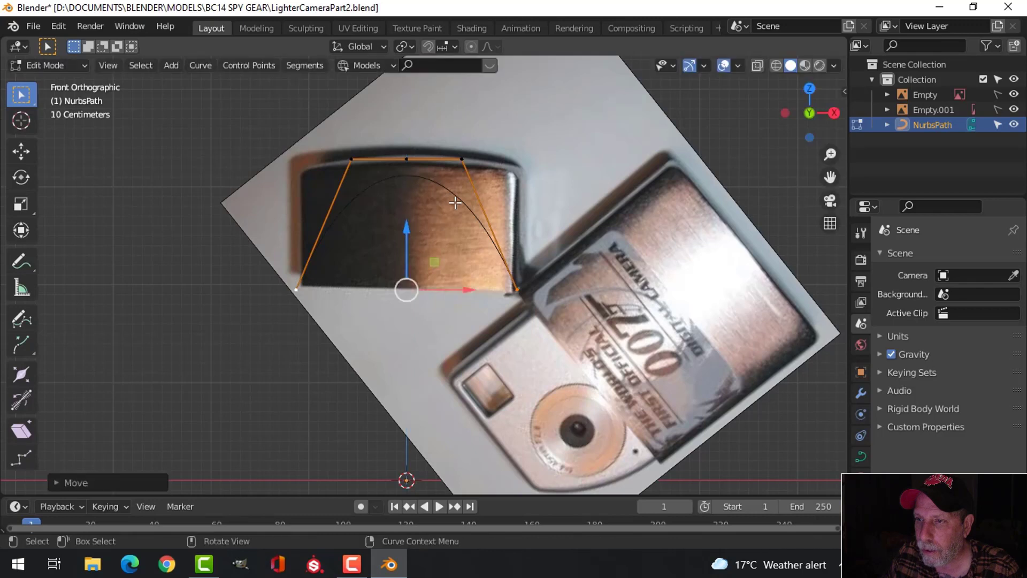
Step: Scale the path's two inner side points outward along X until they sit just outside the lid's upper corners
click(462, 159)
shift+click(351, 159)
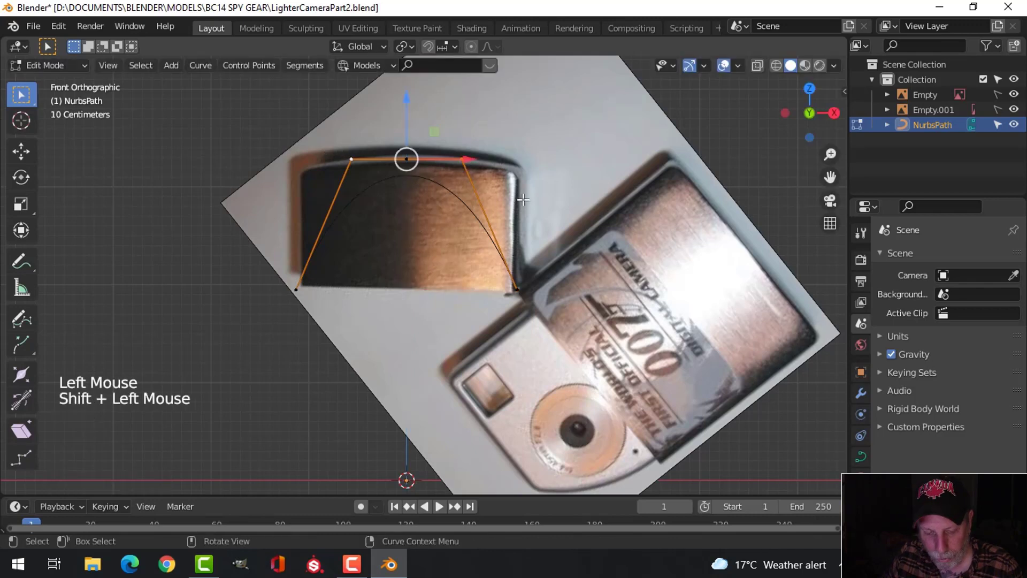
key(s)
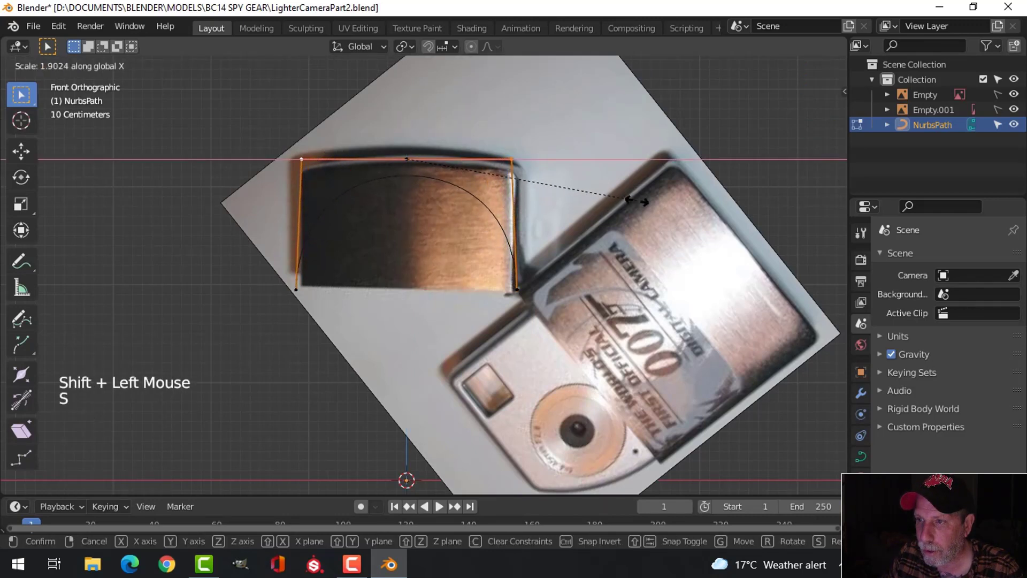
click(659, 206)
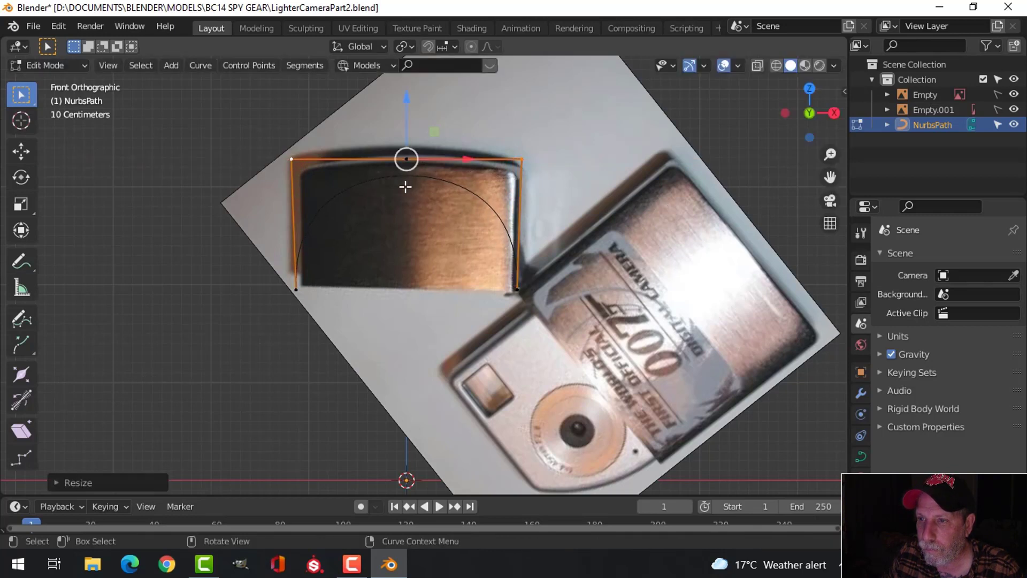
Step: Raise the path's two end points along Z to just below the upper corners, so the curve follows the lid's arched top
click(291, 289)
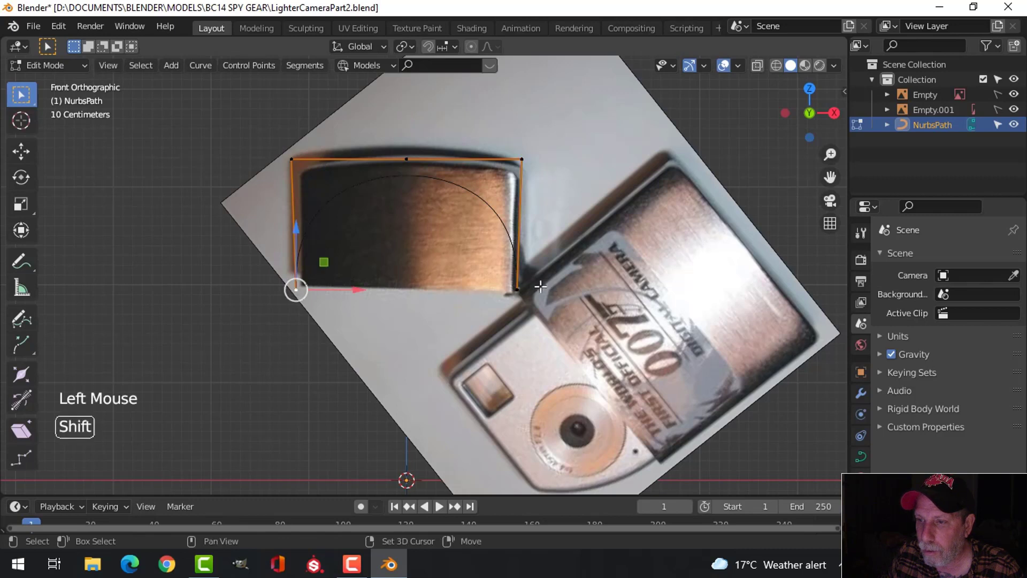
shift+click(516, 290)
drag(404, 227, 406, 164)
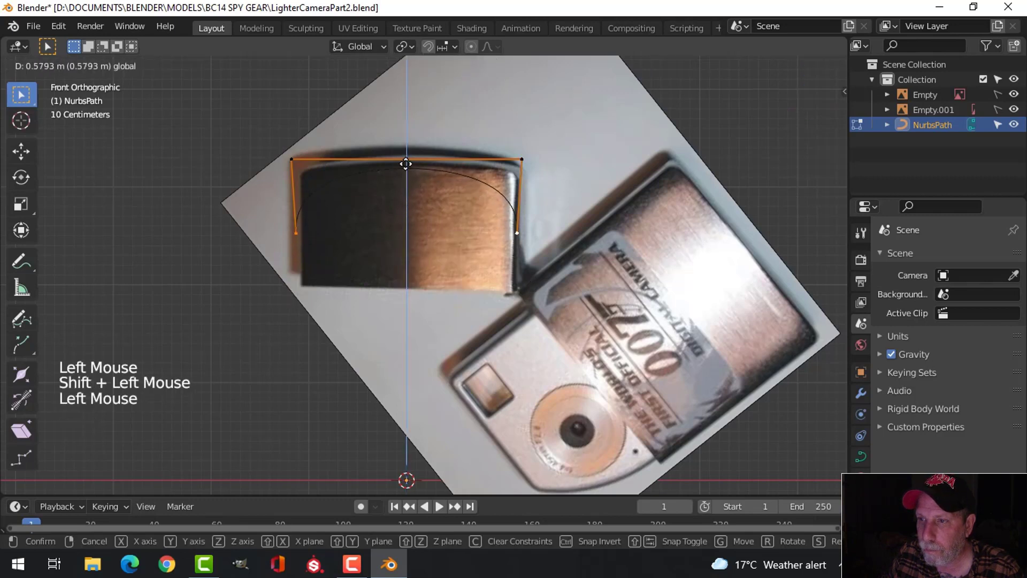
drag(407, 118, 407, 118)
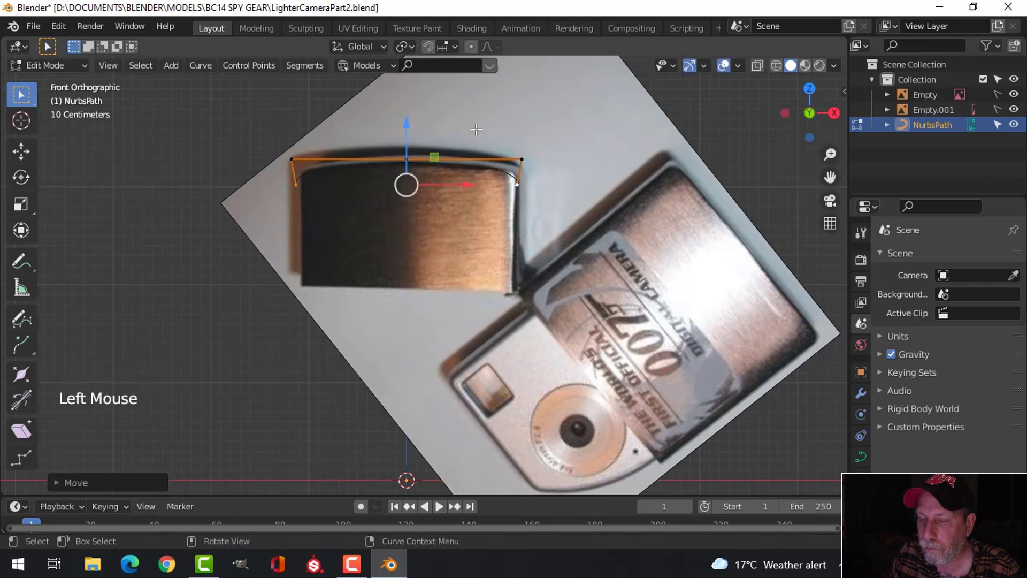
Step: Extrude the path's two end points and move the new points about 1.04 m down along Z to the lid's bottom edge
key(Tab)
key(Tab)
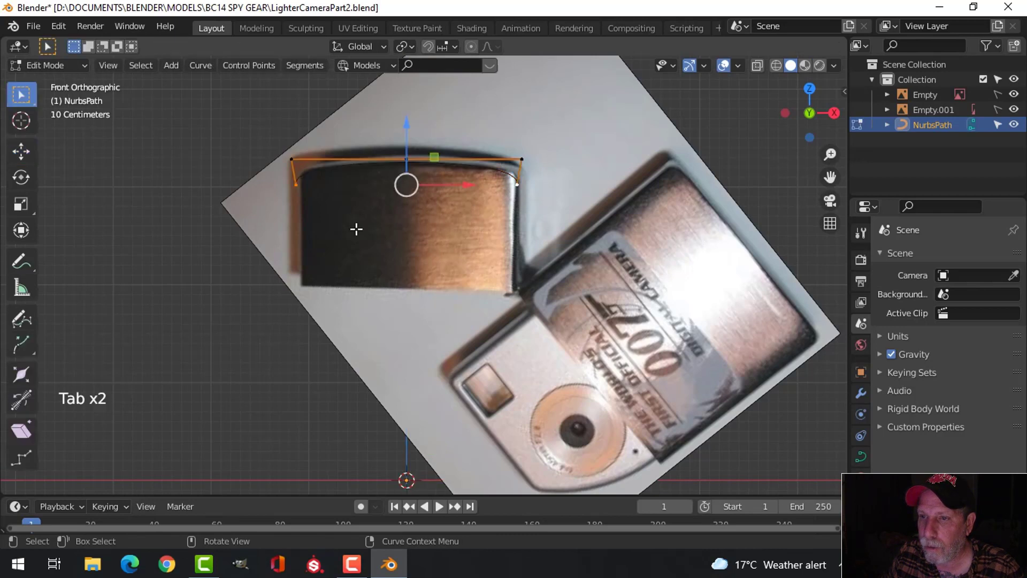
click(295, 185)
shift+click(516, 184)
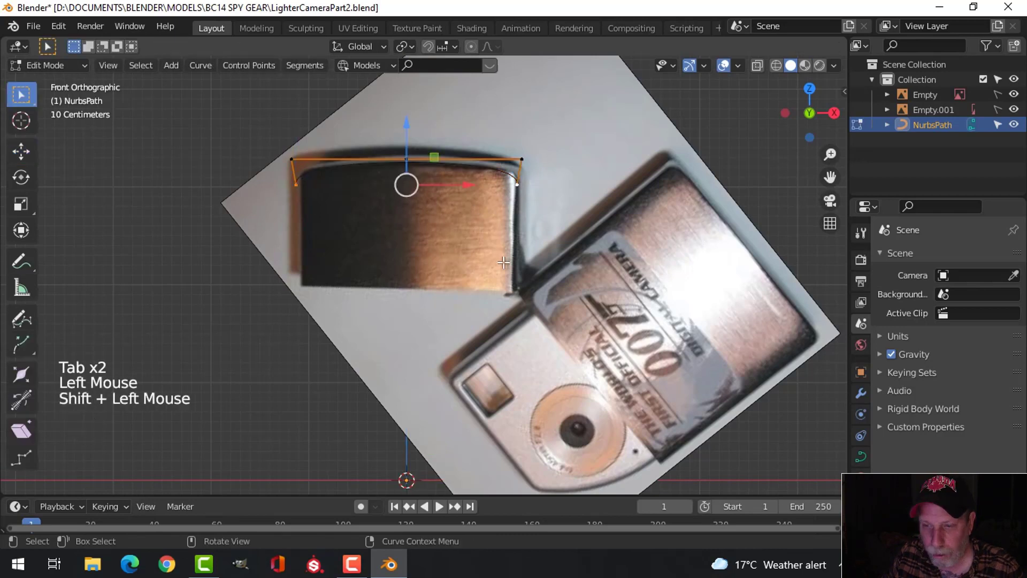
key(e)
drag(405, 137, 416, 236)
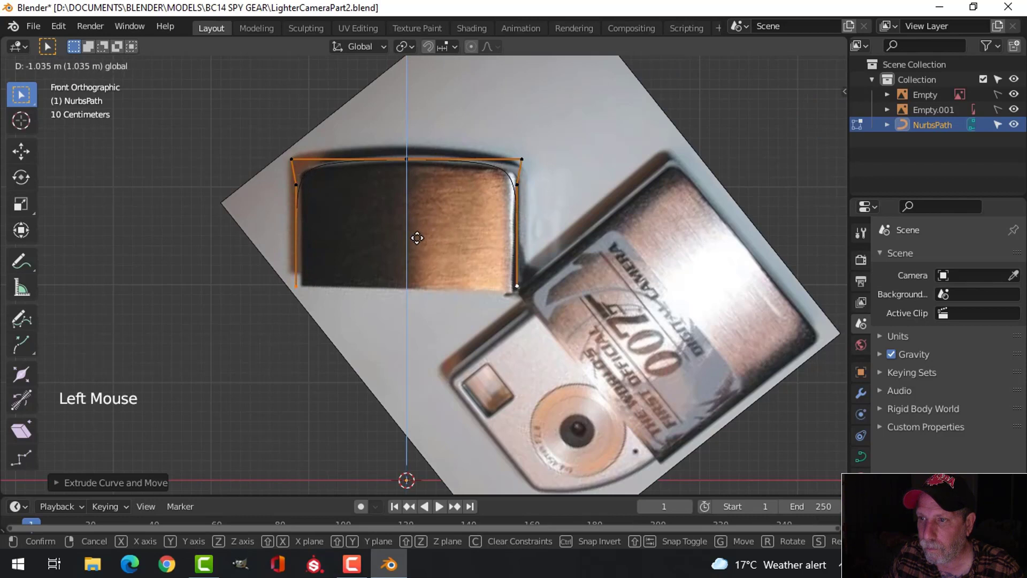
Step: Finish editing the path and hide both reference images to view the curve on its own
drag(413, 238, 413, 238)
key(Tab)
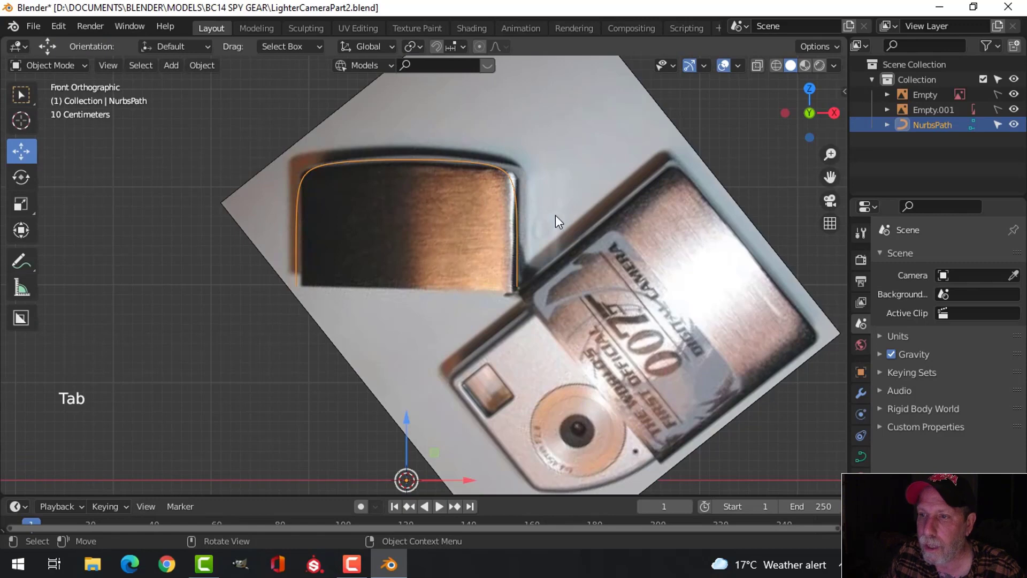
middle_drag(609, 164, 731, 181)
click(1014, 110)
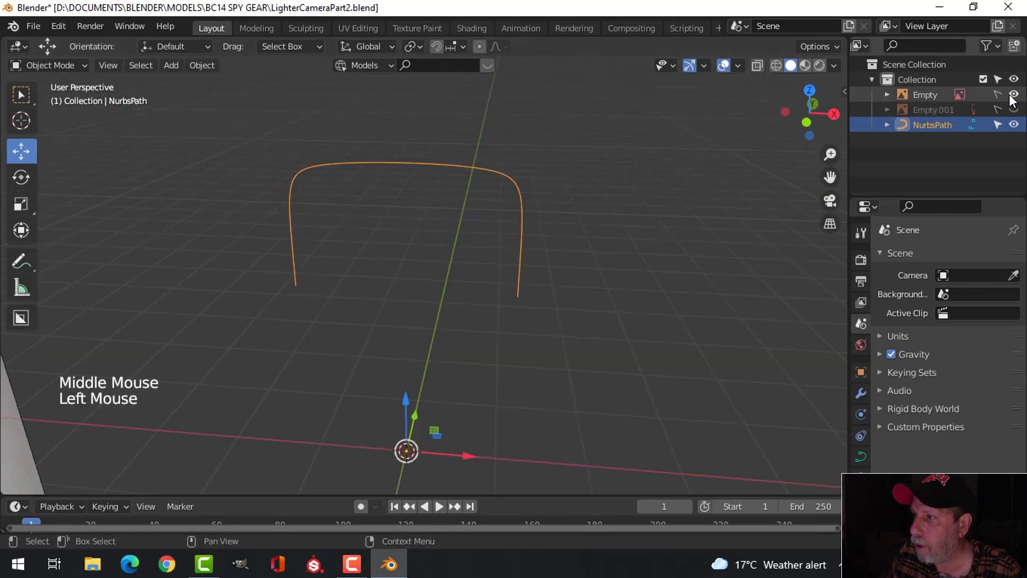
click(1013, 94)
middle_drag(460, 198, 412, 176)
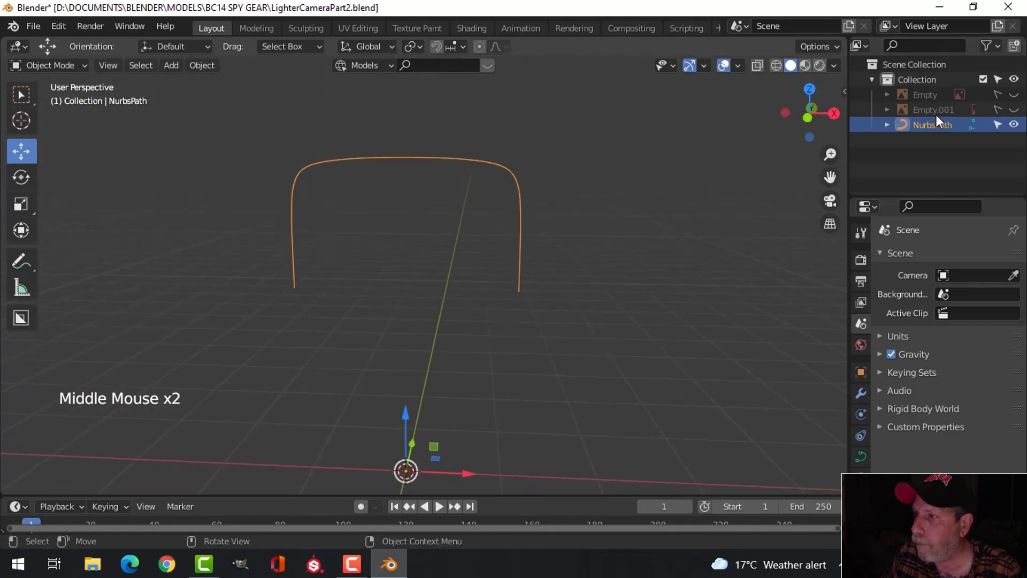
Step: Show both reference images again and check the path's control points against the photographed lid
click(1013, 109)
click(1013, 94)
click(473, 161)
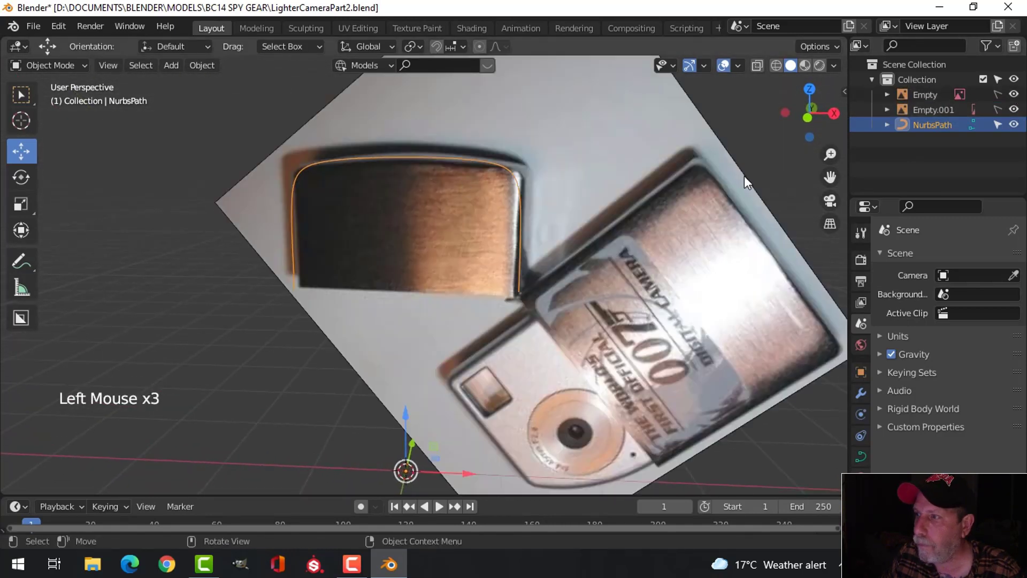
key(Tab)
click(405, 143)
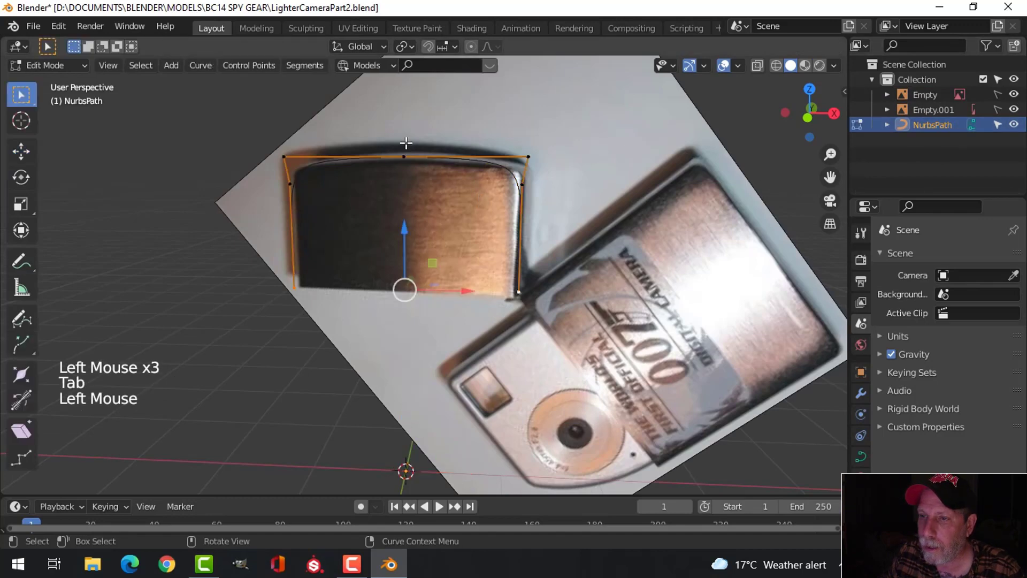
drag(407, 123, 400, 114)
key(Tab)
middle_drag(576, 156, 563, 204)
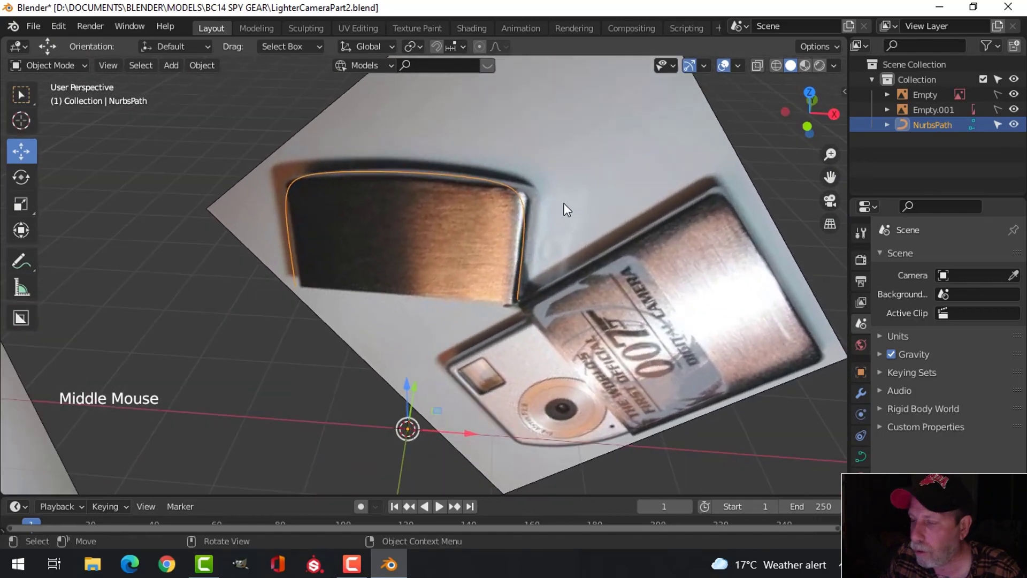
Step: Hide both reference images and open the path's curve data settings
drag(1014, 109, 1013, 95)
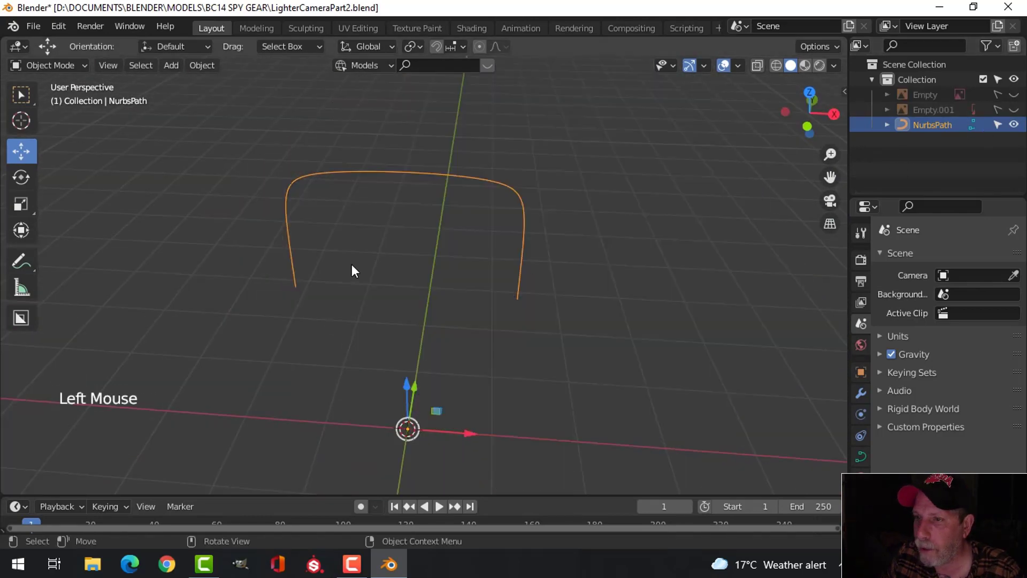
middle_drag(351, 265, 669, 298)
click(861, 456)
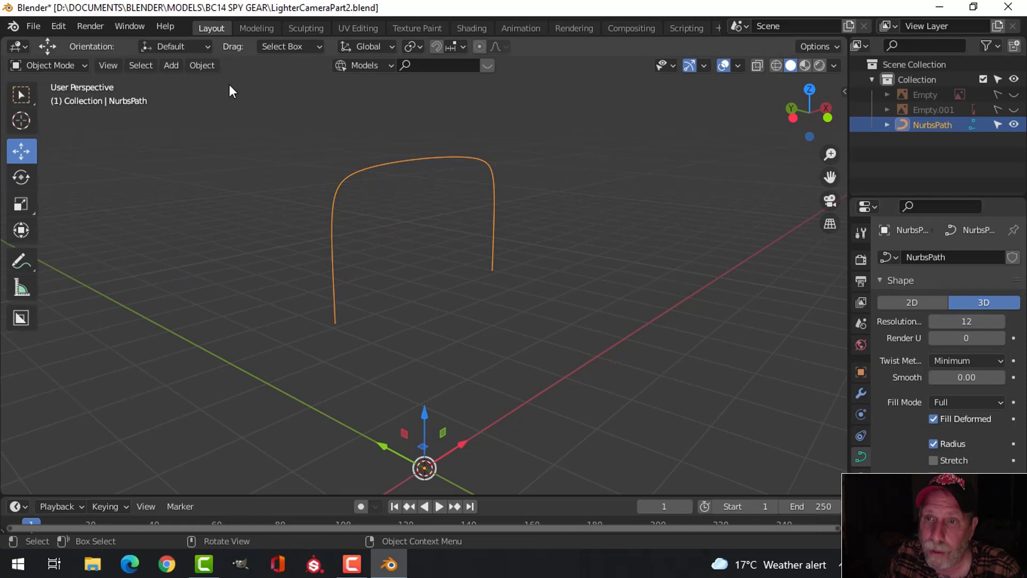
Step: Try converting the path to a mesh and select all its vertices to examine their density
click(202, 66)
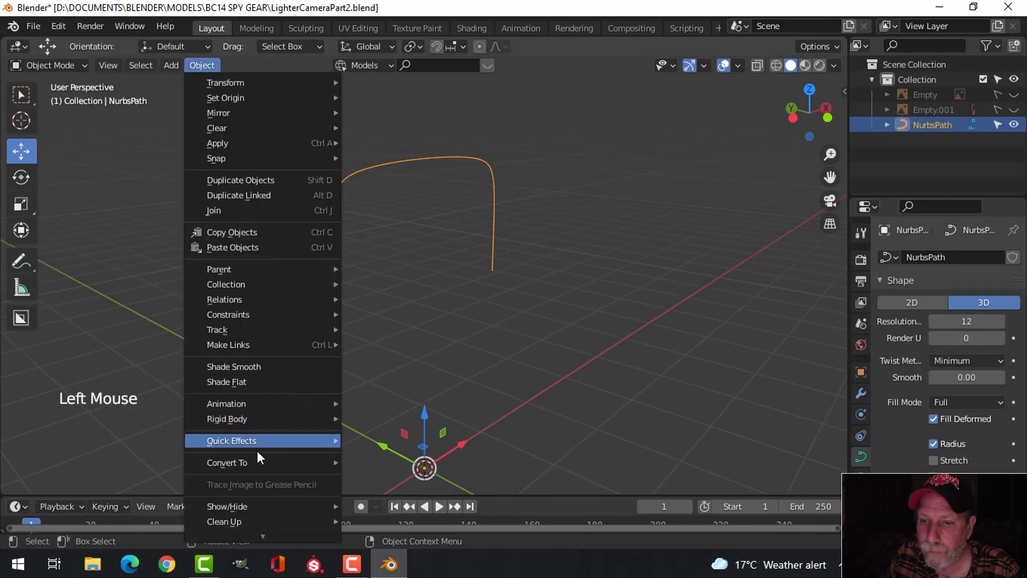
mouse_move(263, 463)
click(368, 477)
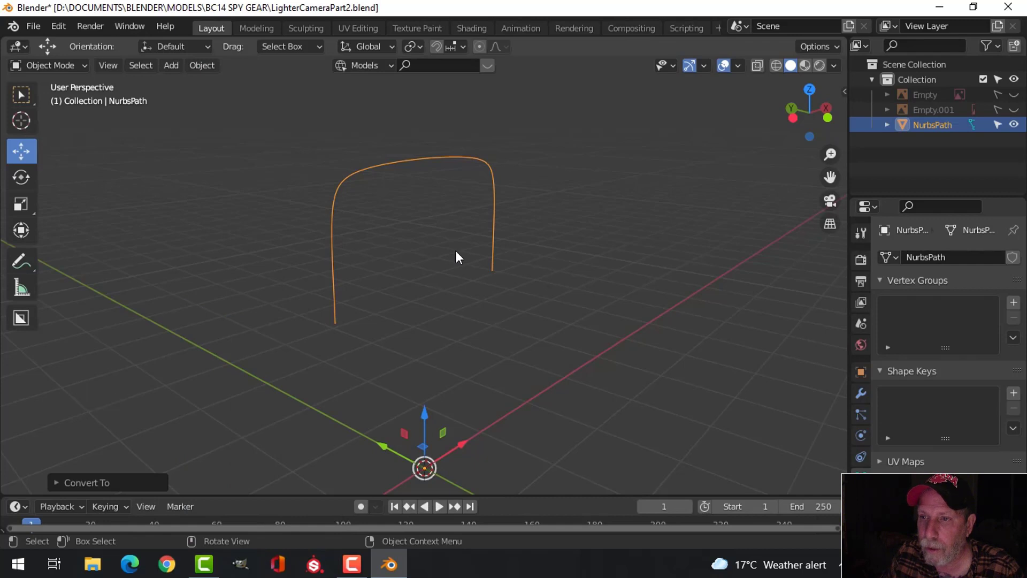
key(Tab)
key(a)
scroll(454, 240, up, 3)
middle_drag(454, 241, 433, 264)
scroll(434, 264, down, 2)
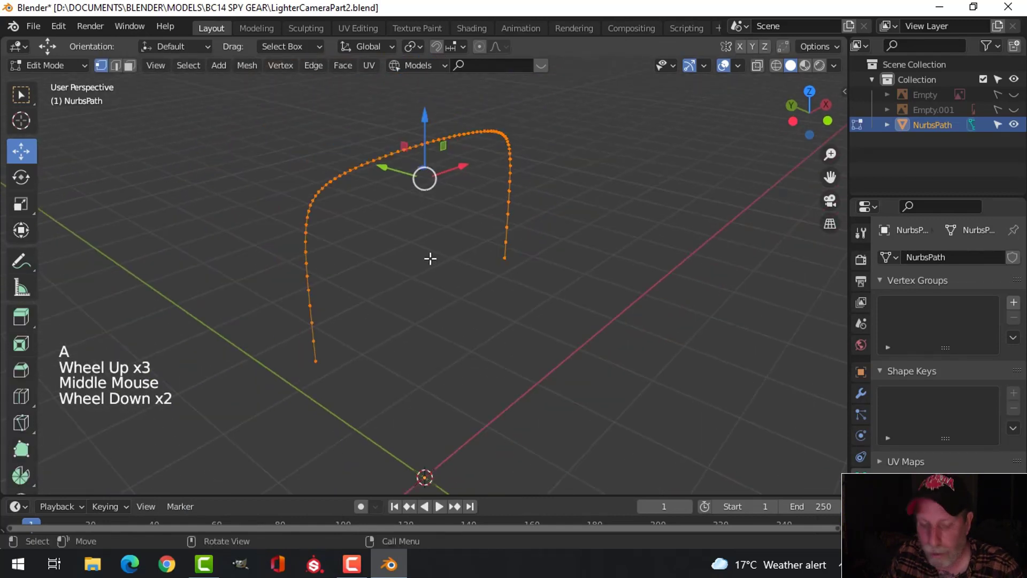
Step: Undo the mesh conversion of the path
key(ctrl+z)
key(ctrl+z)
key(ctrl+z)
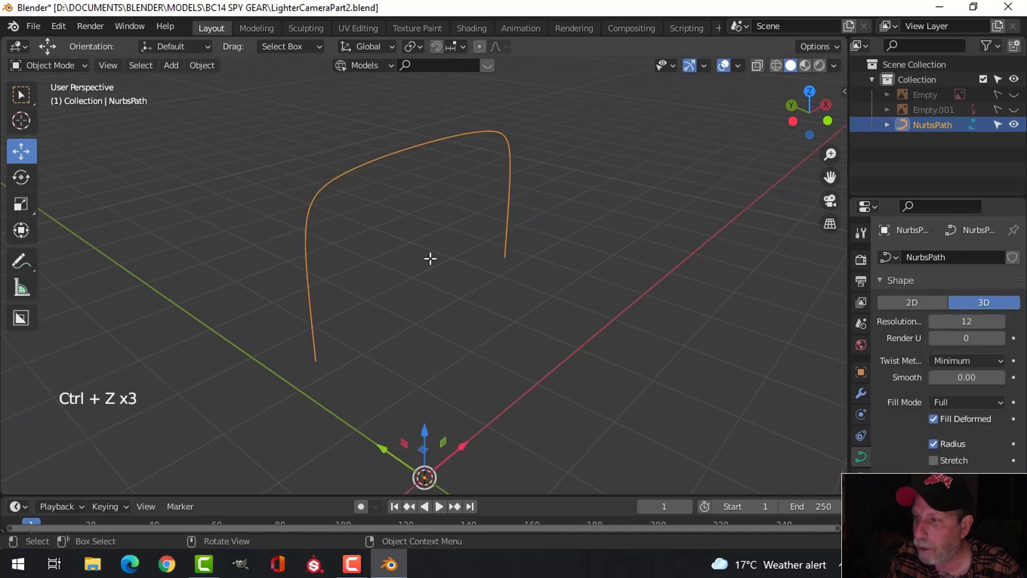
Step: Set the path's preview resolution to 8 and convert it to a mesh
click(966, 321)
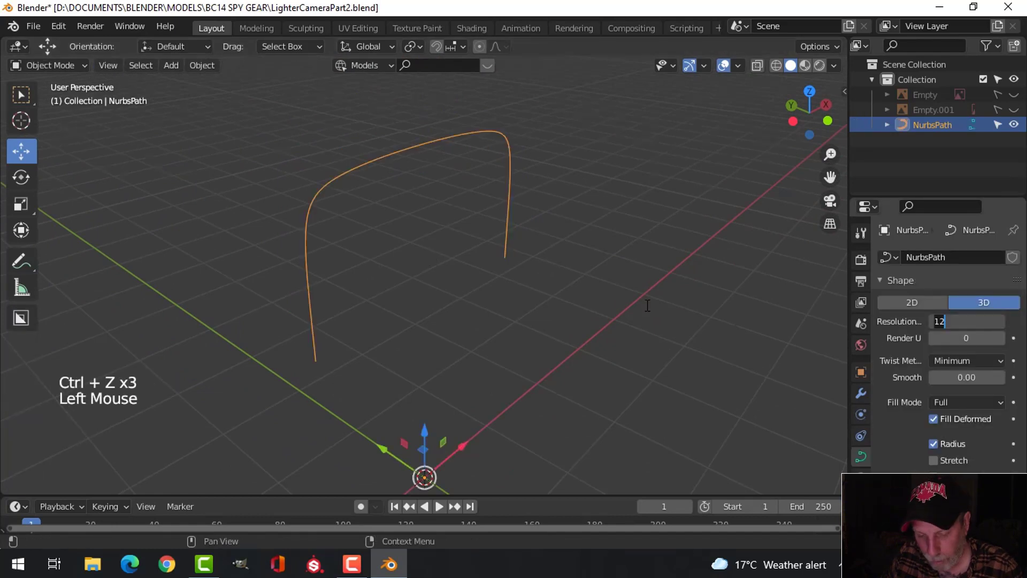
text(8)
key(Return)
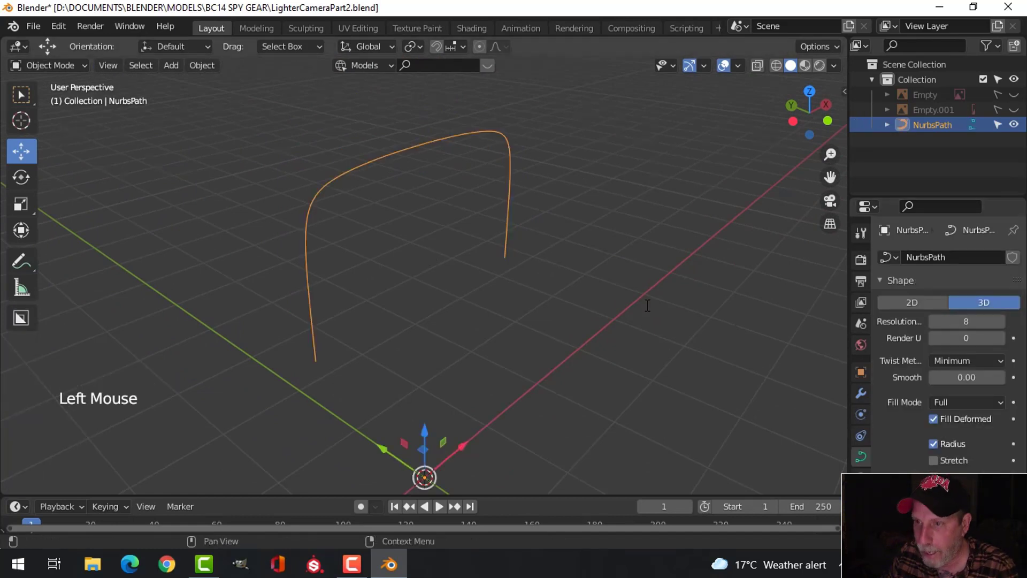
click(210, 65)
mouse_move(251, 464)
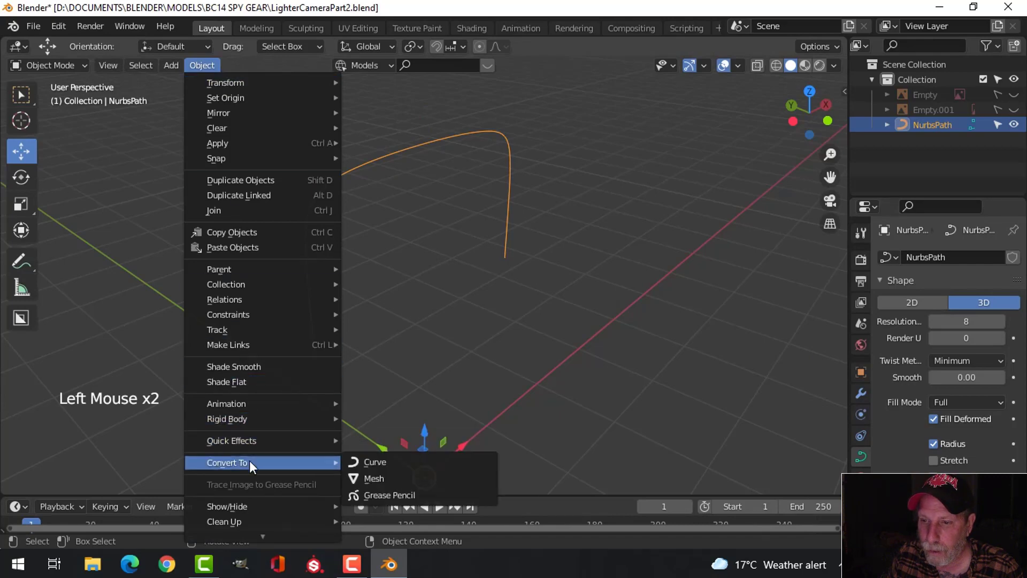
click(352, 479)
Step: Extrude all vertices of the lid outline along positive Y in the right view to give the lid its thickness
key(Tab)
middle_drag(474, 279, 520, 289)
key(a)
scroll(516, 294, down, 2)
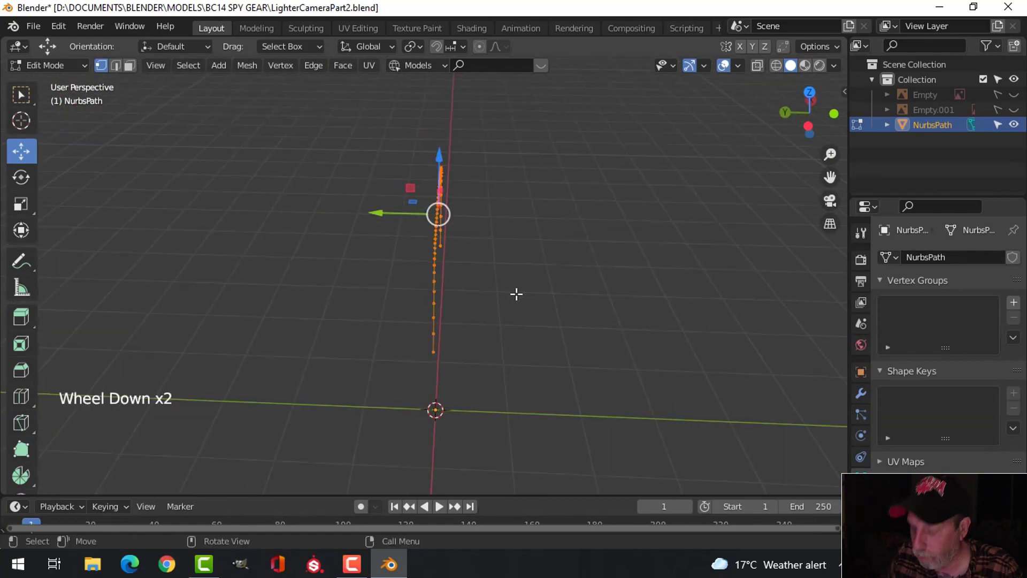
key(KP_3)
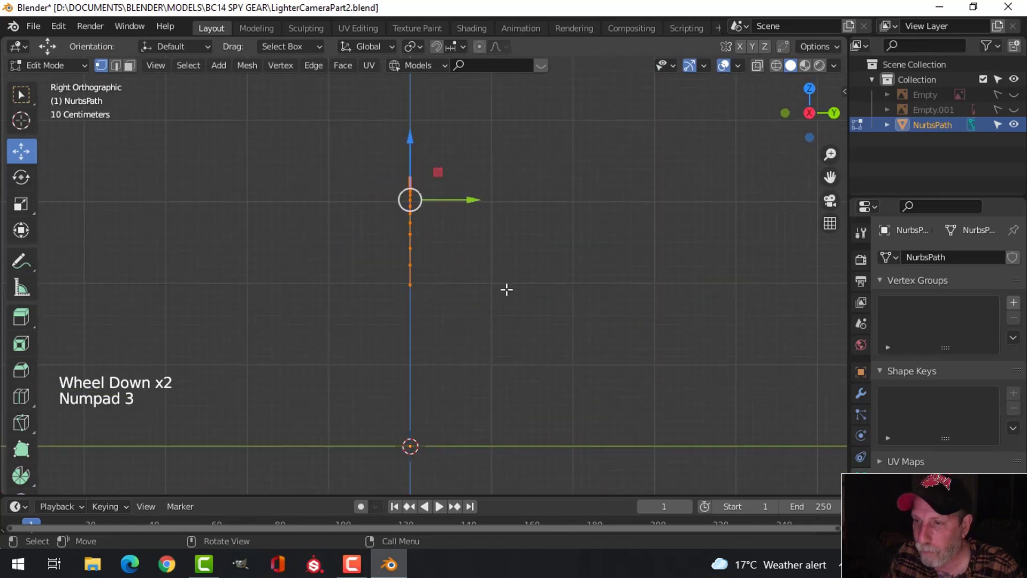
key(e)
drag(471, 200, 541, 214)
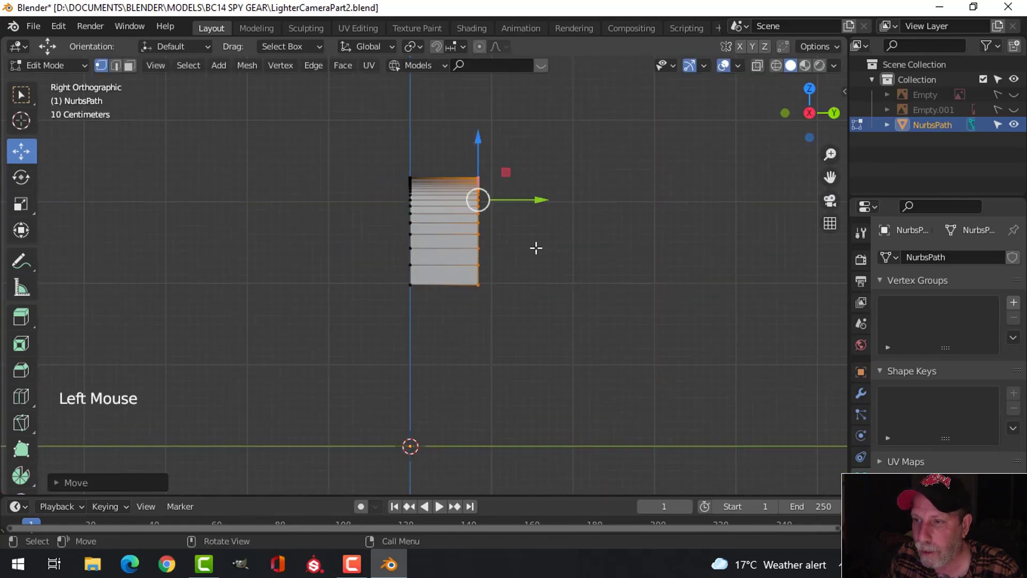
Step: Fill the lid's open back side with a face across its edge loop
middle_drag(534, 245, 520, 300)
scroll(460, 277, up, 1)
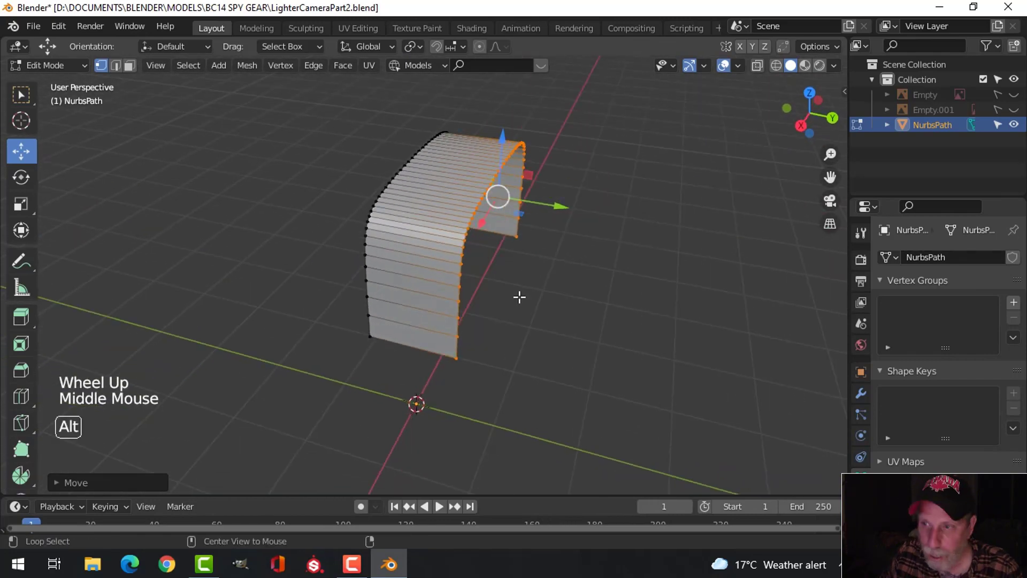
key(alt+a)
scroll(513, 283, up, 2)
key(2)
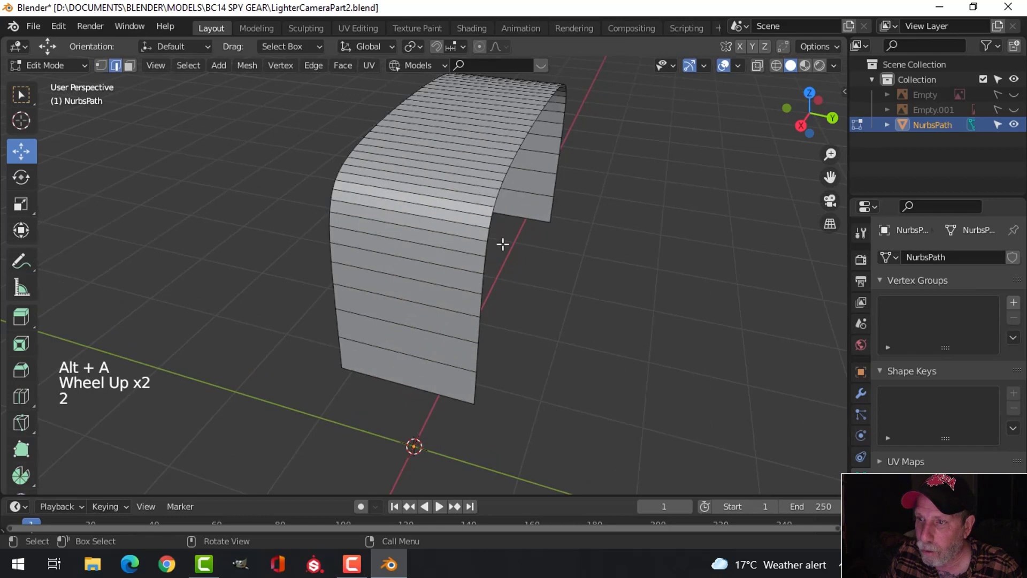
alt+shift+click(488, 208)
key(alt+a)
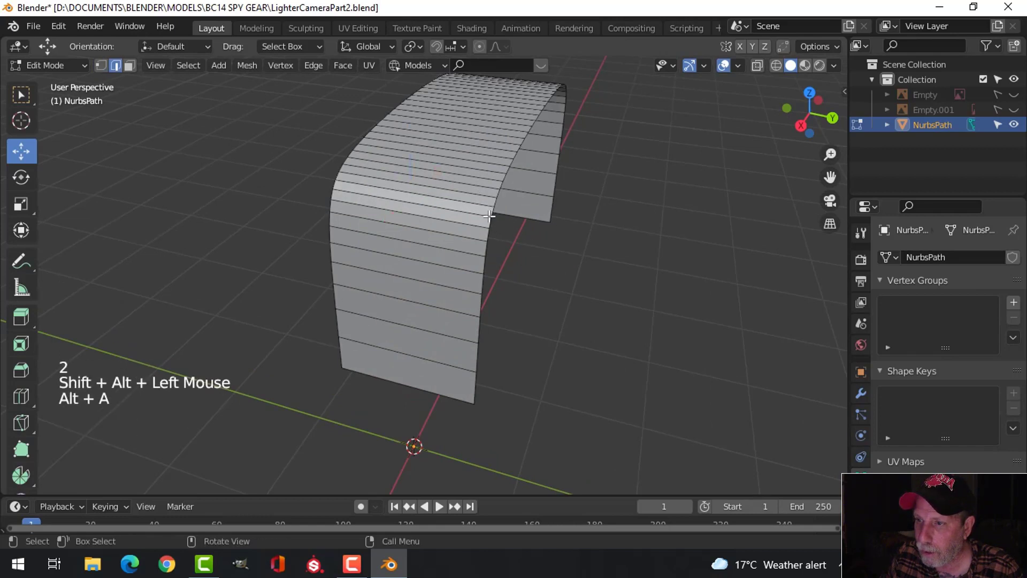
alt+shift+click(495, 221)
scroll(532, 244, up, 2)
key(alt+a)
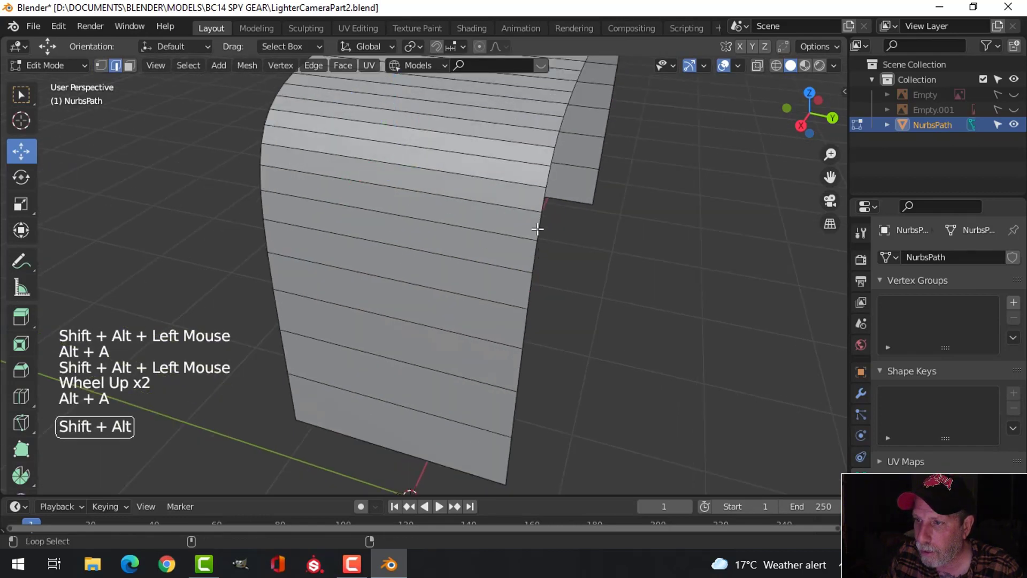
alt+shift+click(539, 235)
key(f)
key(alt+a)
Step: Fill the lid's open front side with a face and check the closed shape in object mode
middle_drag(598, 267, 550, 220)
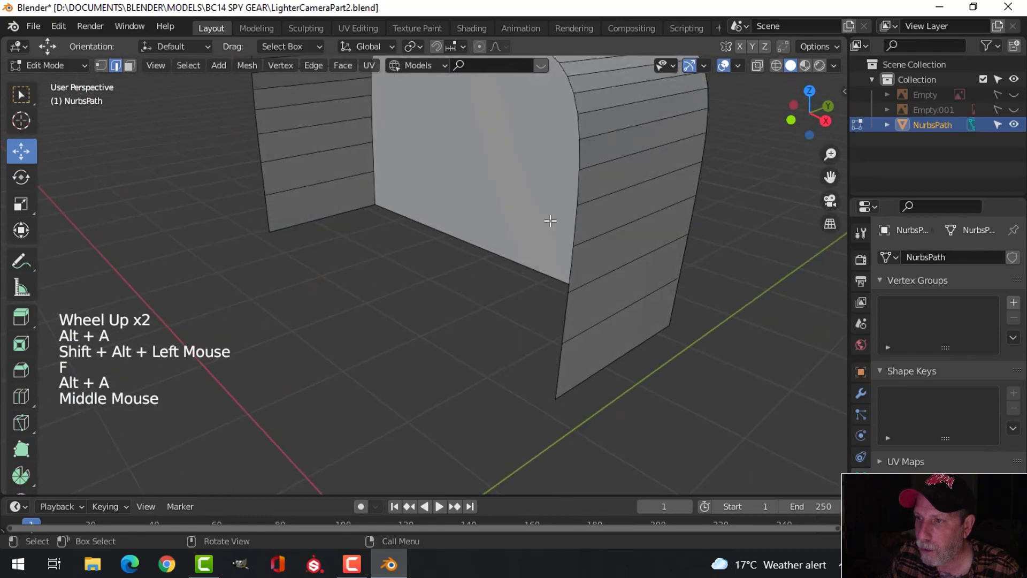
alt+shift+click(578, 191)
key(f)
key(alt+a)
middle_drag(640, 241, 449, 263)
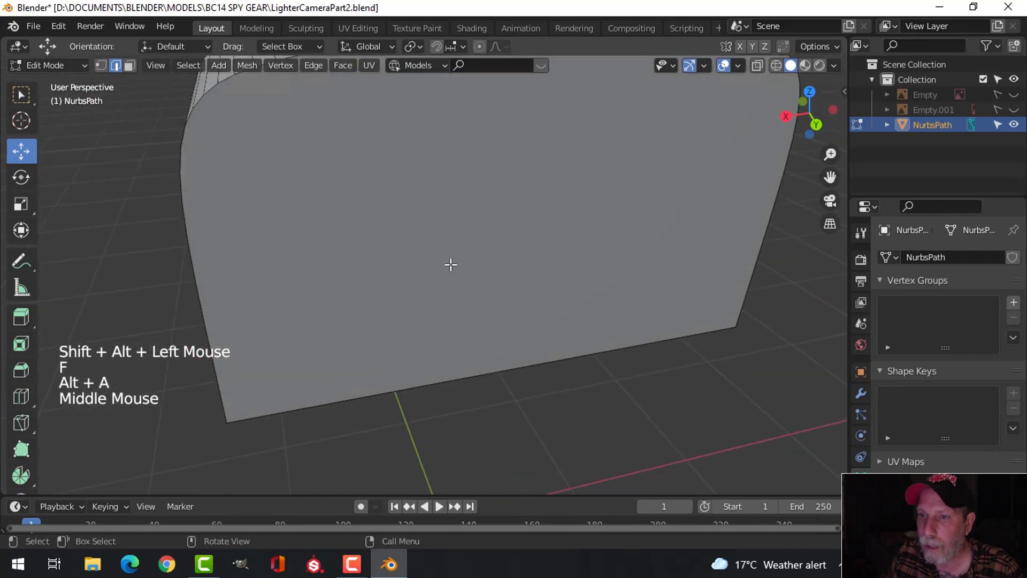
key(Tab)
scroll(380, 317, down, 4)
middle_drag(378, 317, 472, 311)
scroll(482, 285, up, 2)
Step: Bevel the lid's front and back edge loops together, about 0.119 m wide and rounded with multiple segments
key(Tab)
scroll(444, 319, up, 2)
key(2)
alt+shift+click(417, 301)
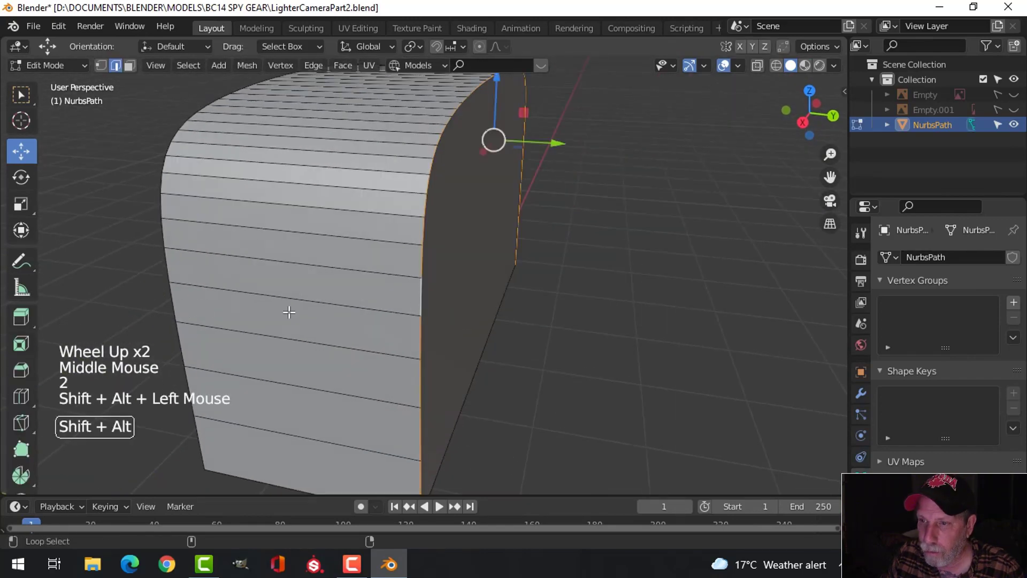
alt+shift+click(174, 273)
scroll(310, 316, down, 3)
middle_drag(310, 317, 447, 362)
scroll(464, 345, up, 1)
scroll(465, 345, up, 1)
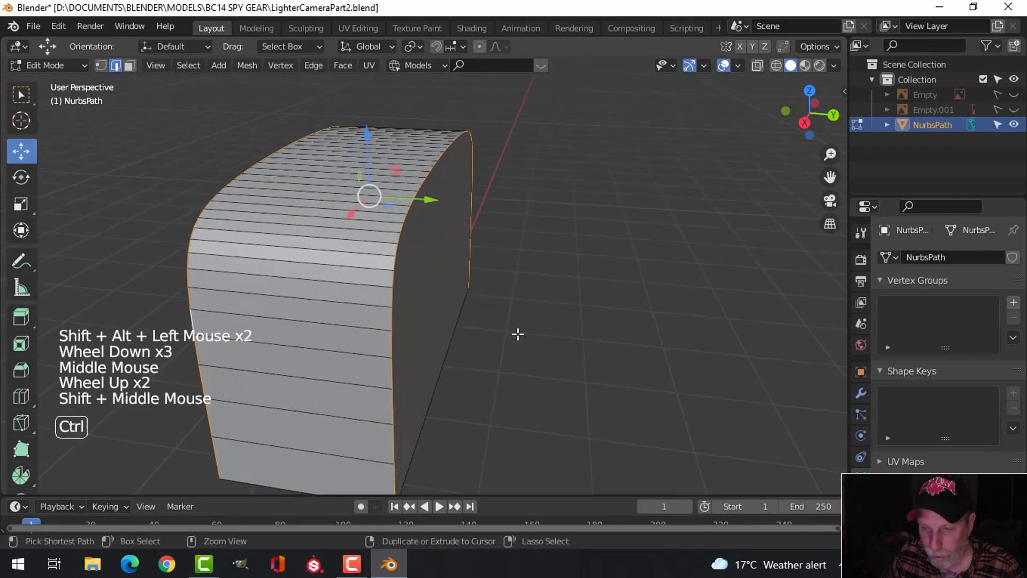
key(ctrl+b)
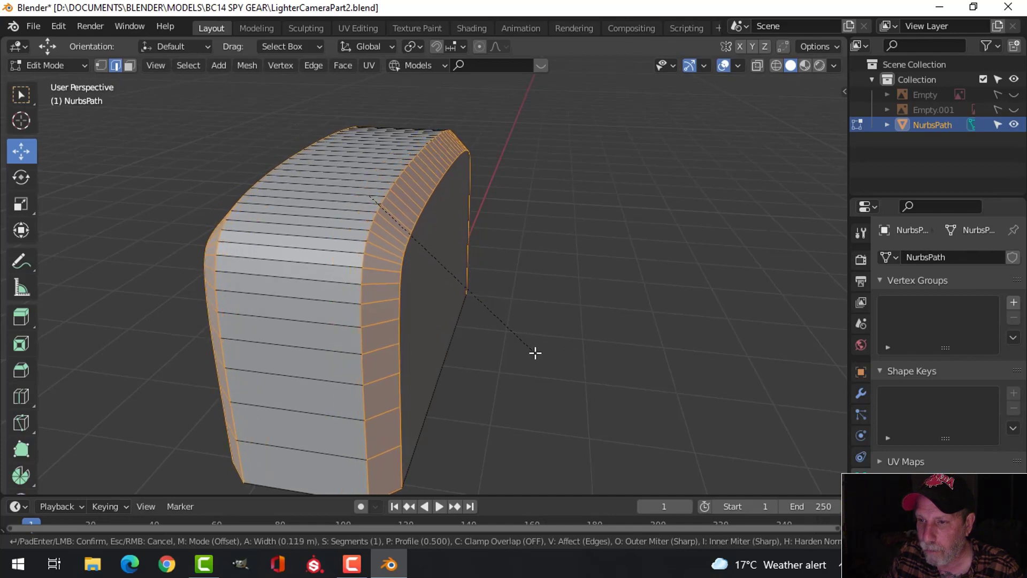
scroll(535, 352, up, 5)
click(535, 353)
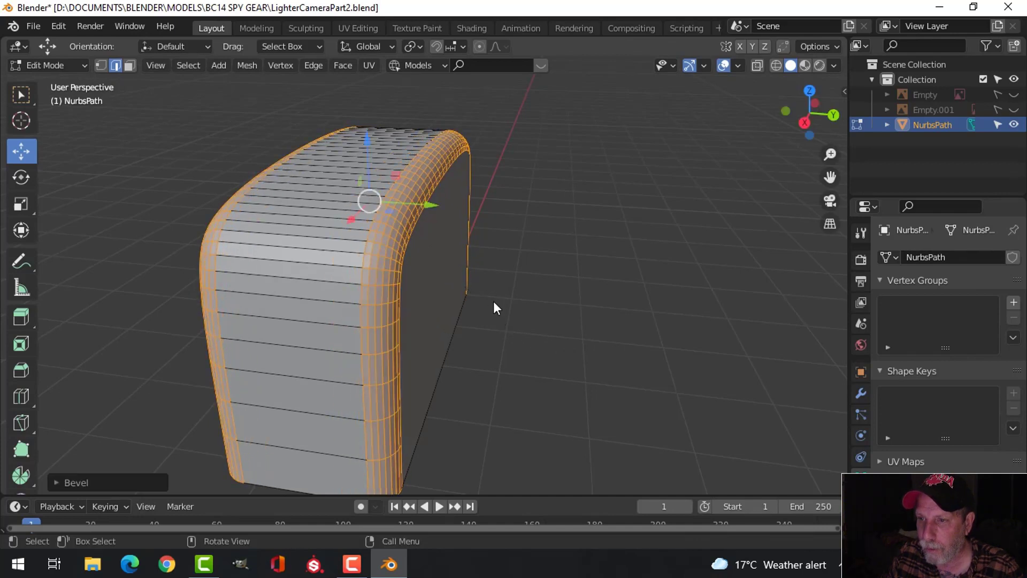
Step: Apply smooth shading to the lid in object mode and deselect it
key(Tab)
middle_drag(493, 301, 327, 221)
key(alt+a)
click(304, 185)
right_click(304, 185)
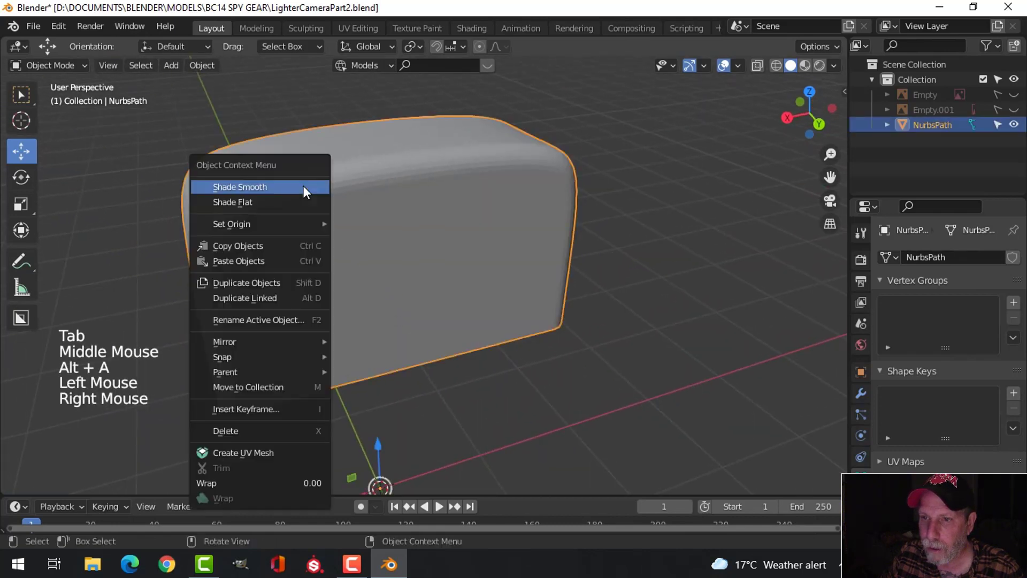
middle_drag(477, 254, 618, 262)
key(alt+a)
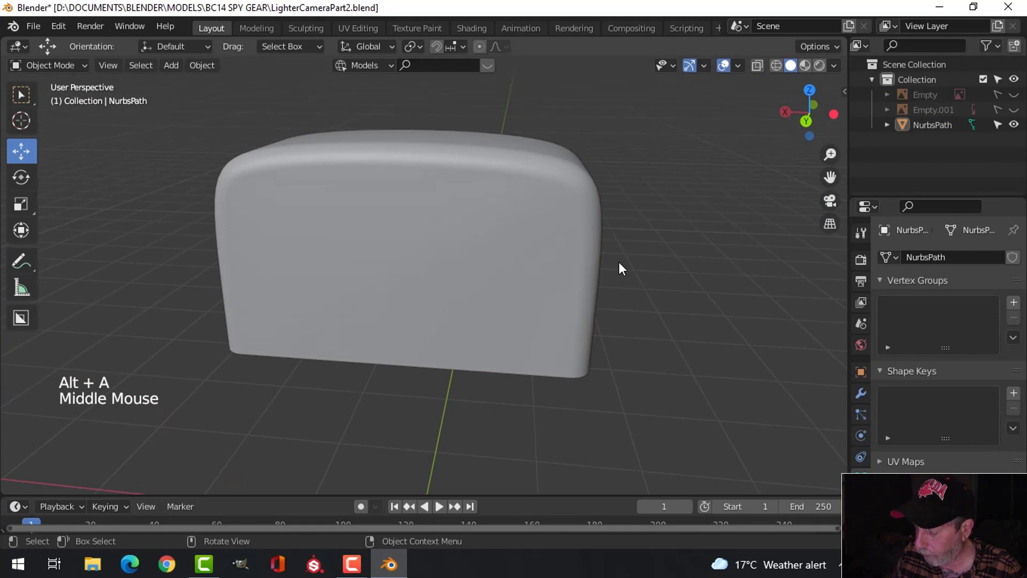
Step: Show both reference images again and compare the lid with the photo in front view
key(KP_1)
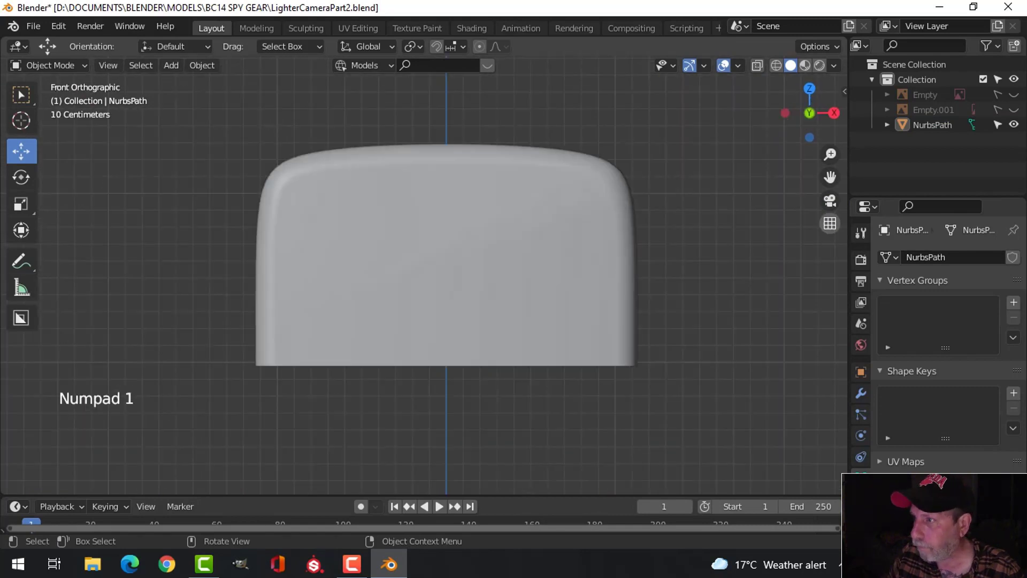
click(1014, 109)
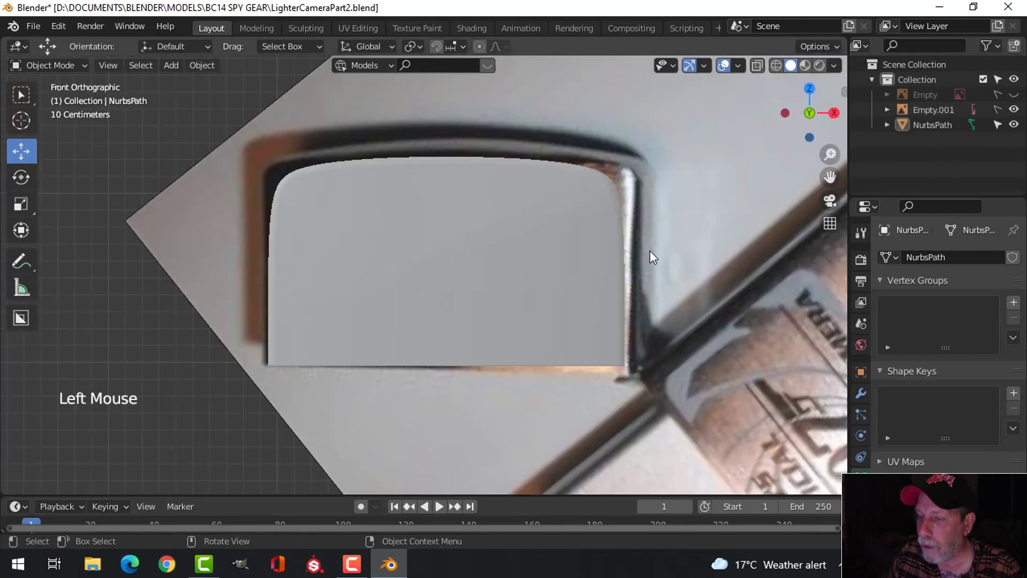
scroll(269, 188, down, 1)
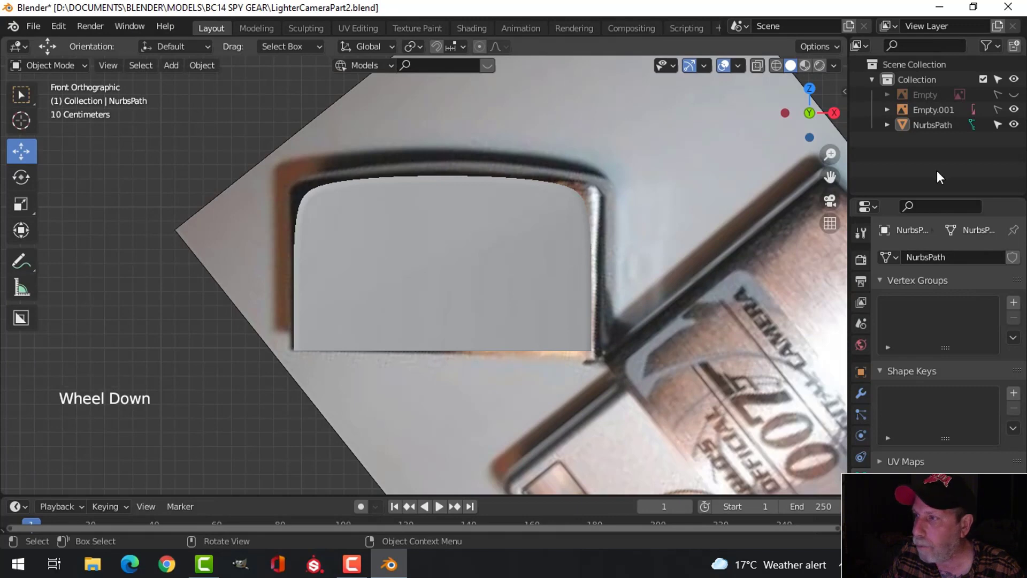
click(1013, 94)
middle_drag(578, 293, 519, 275)
scroll(545, 313, down, 3)
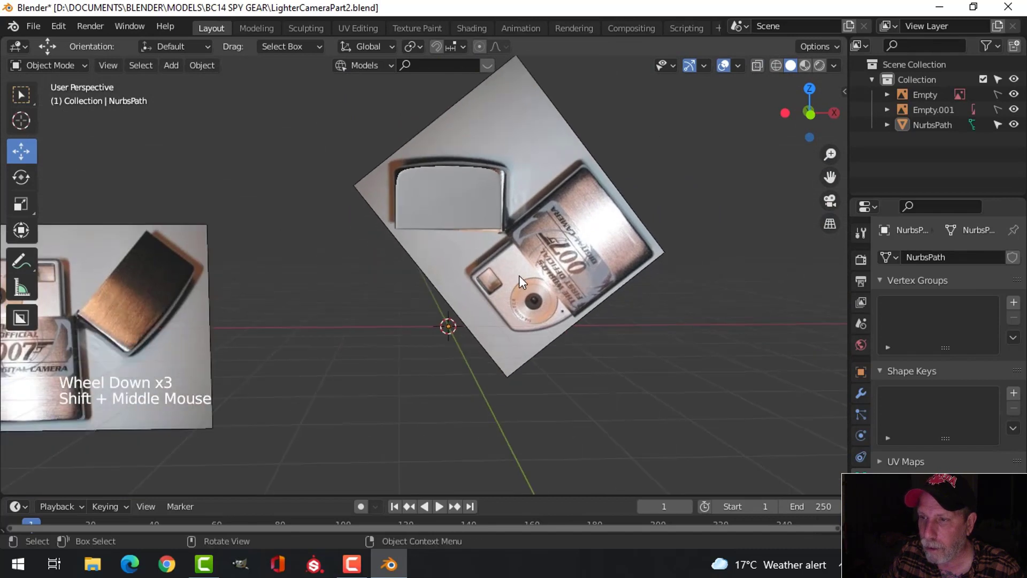
Step: Make the tilted reference image behind the lid selectable and delete it
click(998, 109)
click(533, 154)
key(x)
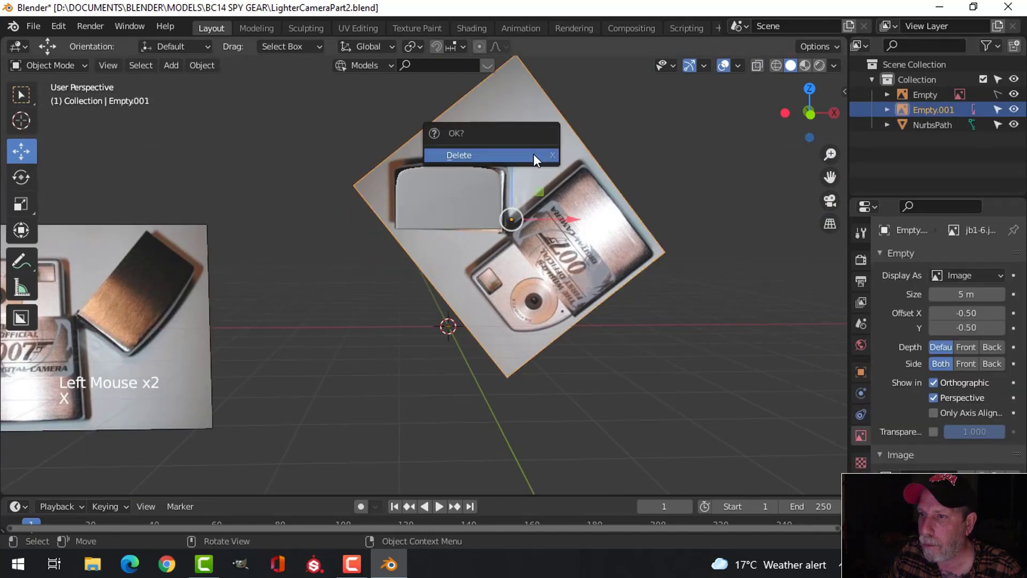
click(534, 155)
Step: Make the remaining reference image selectable and move it across and up until its lighter body sits directly below the lid
click(187, 306)
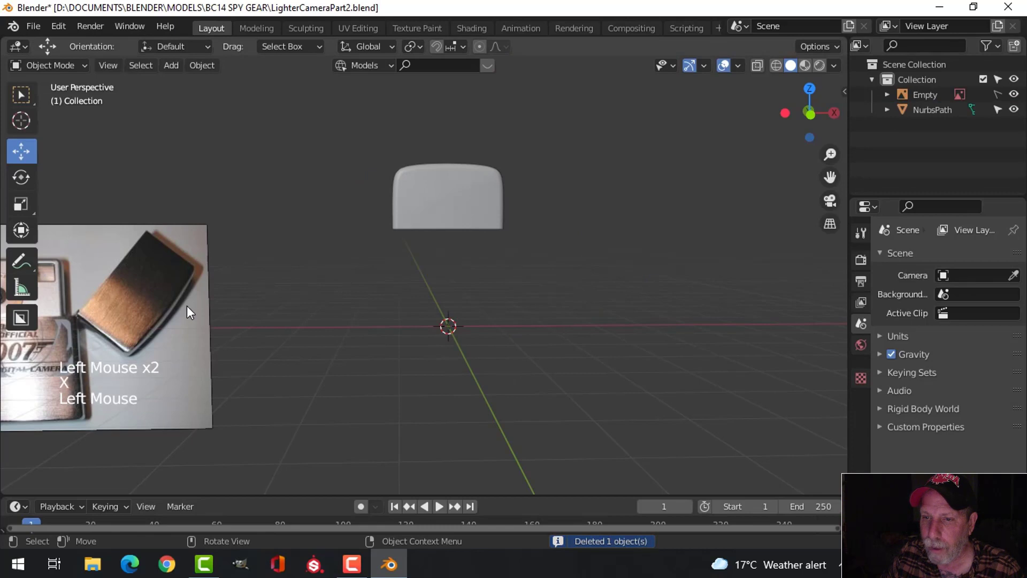
click(998, 95)
click(139, 319)
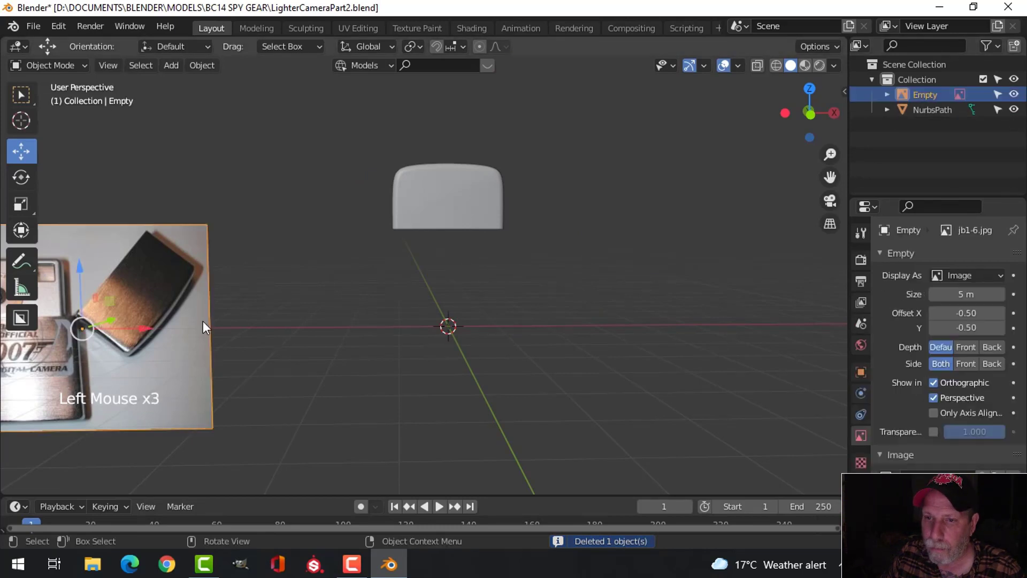
drag(152, 328, 588, 330)
scroll(601, 335, up, 2)
shift+middle_drag(601, 334, 550, 282)
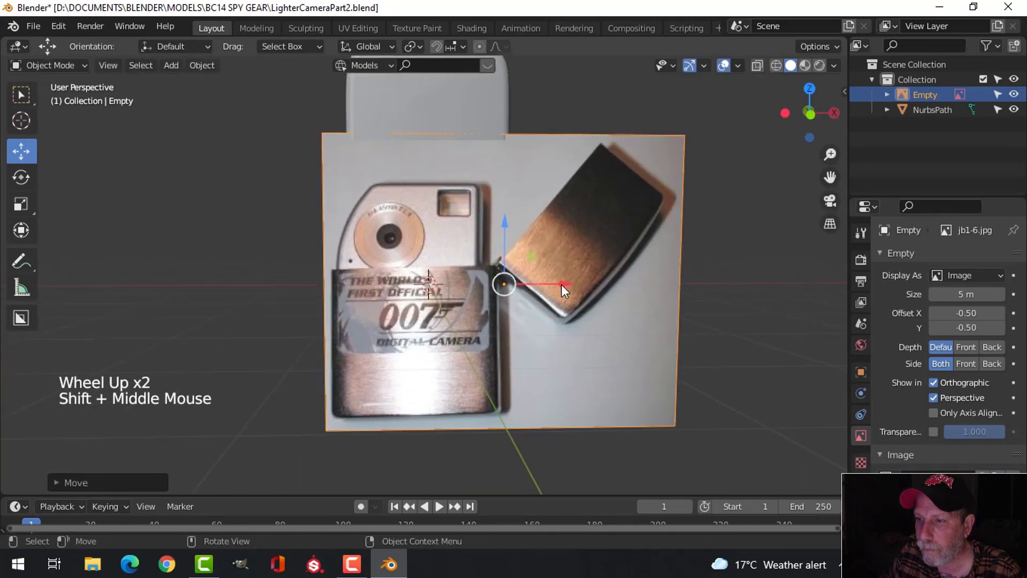
drag(560, 284, 569, 275)
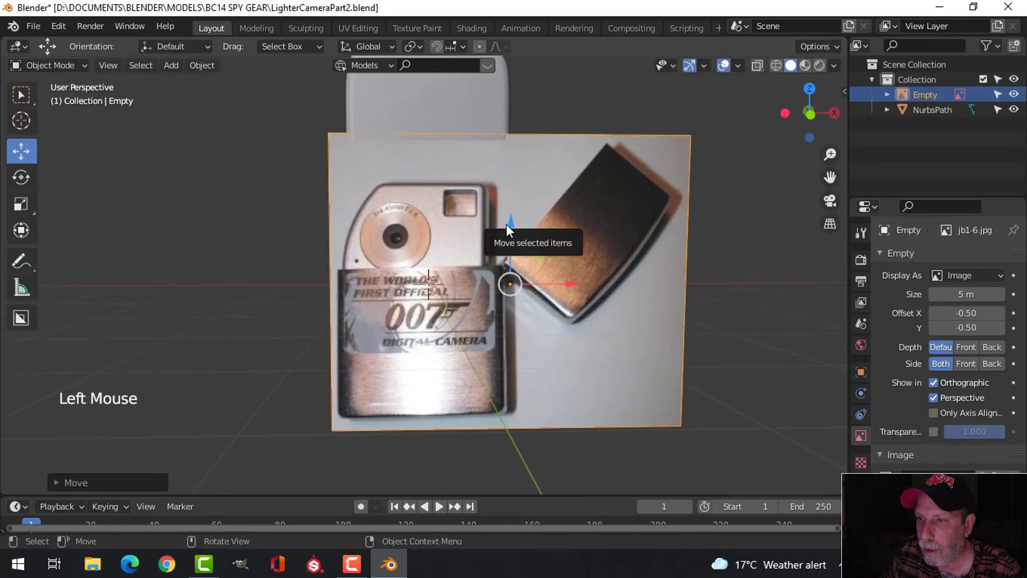
drag(508, 222, 537, 99)
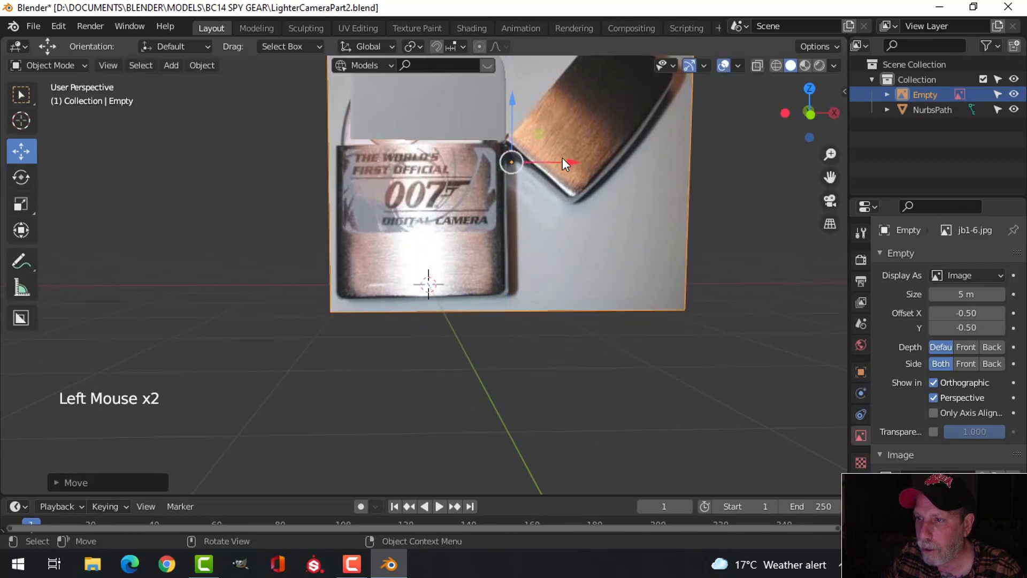
drag(571, 162, 576, 160)
shift+middle_drag(550, 169, 525, 199)
Step: Move the lid along the Y axis until it straddles the reference image plane
click(481, 162)
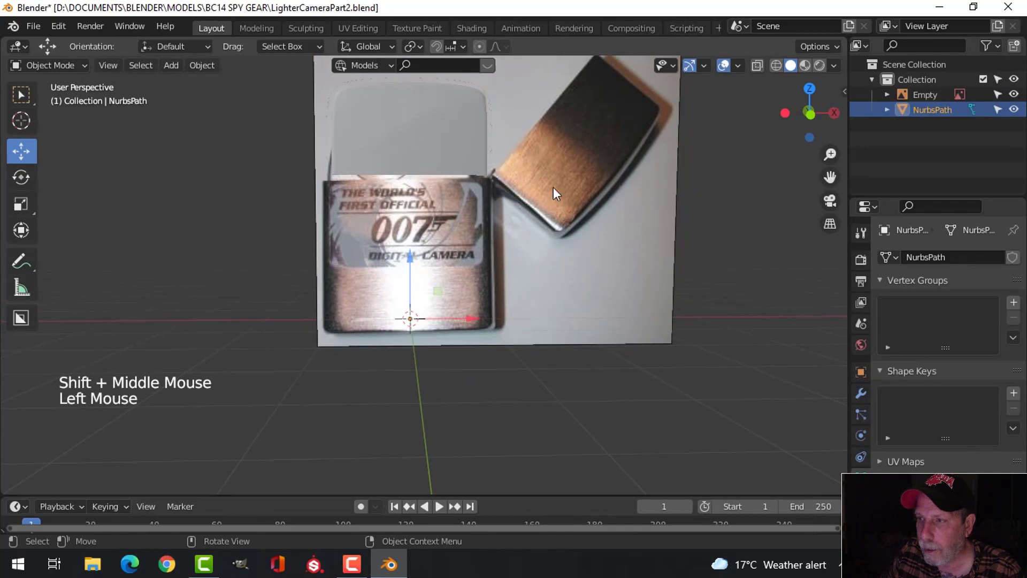
double_click(428, 119)
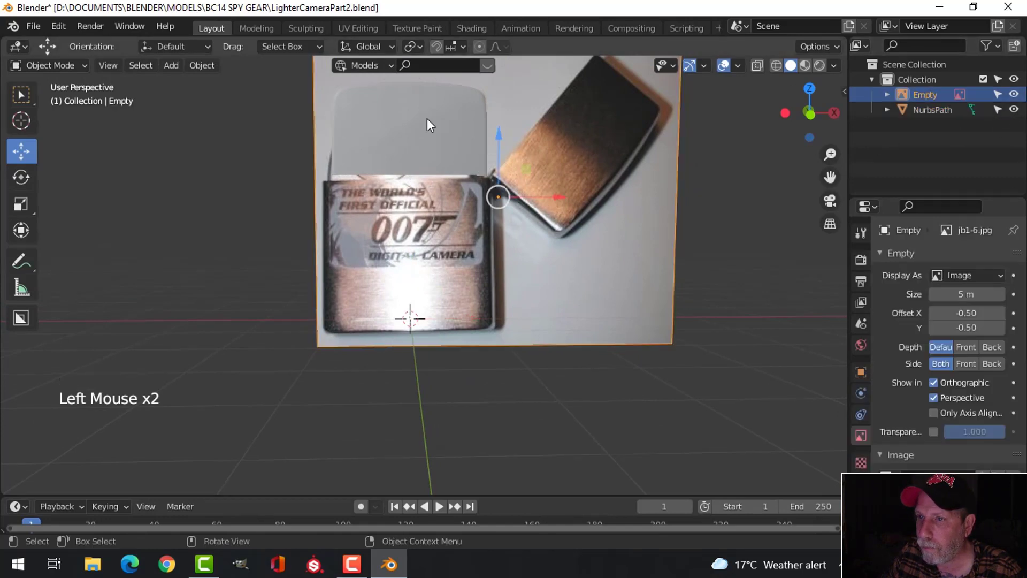
click(364, 108)
middle_drag(476, 239, 556, 268)
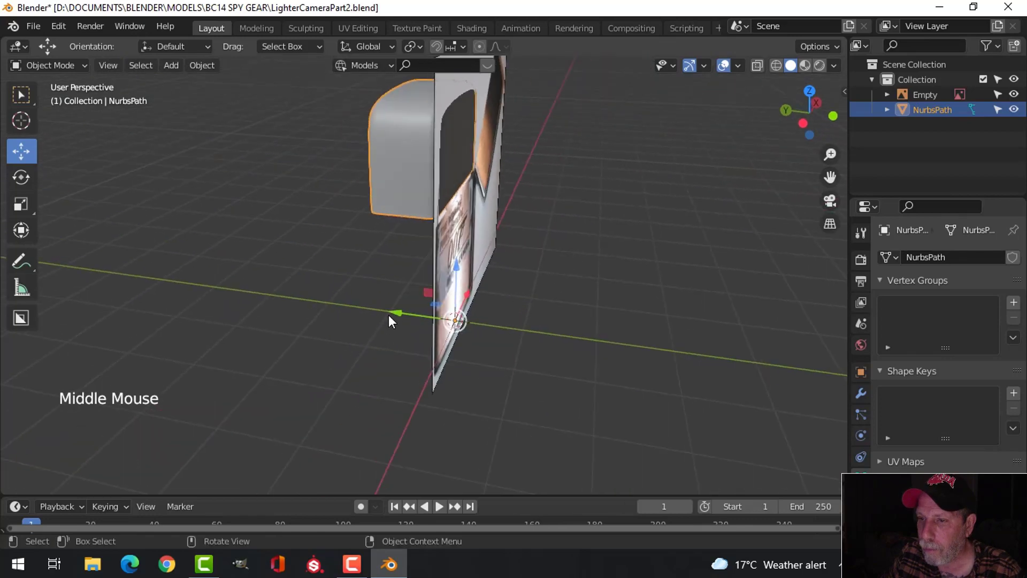
drag(390, 320, 423, 321)
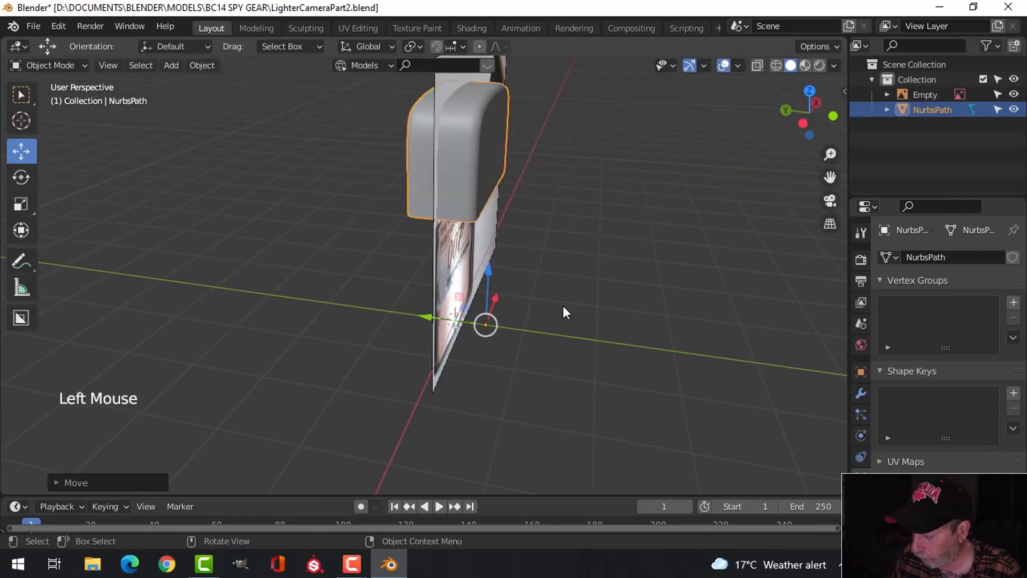
Step: In front view, scale the lid up slightly and lower it onto the top edge of the photographed lighter body
key(KP_1)
scroll(563, 311, up, 2)
shift+middle_drag(528, 275, 442, 256)
key(s)
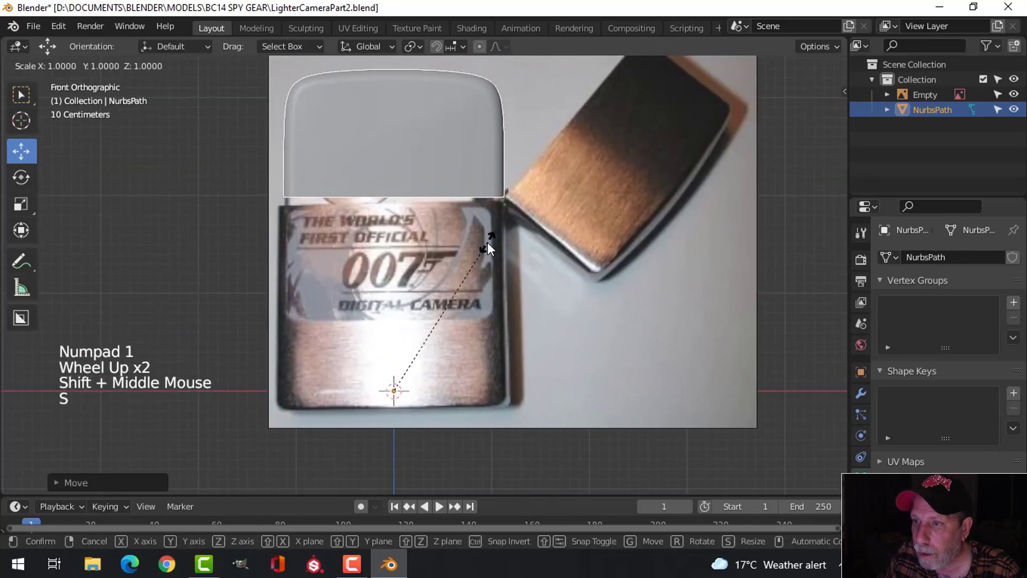
click(491, 242)
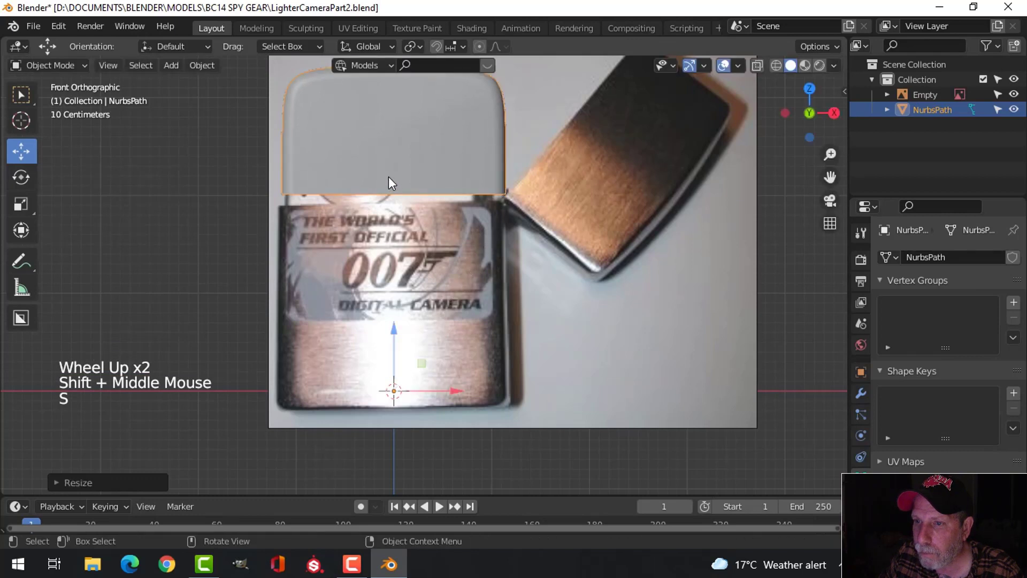
drag(394, 329, 394, 345)
Step: Scale the reference image down to about 0.986 so the photographed body matches the lid's width
click(589, 307)
key(s)
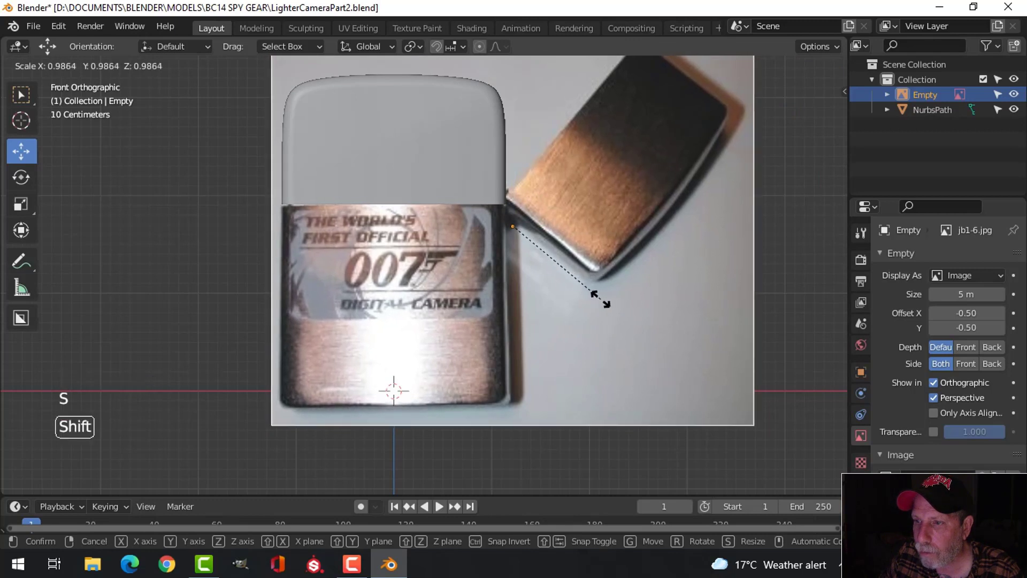
click(600, 296)
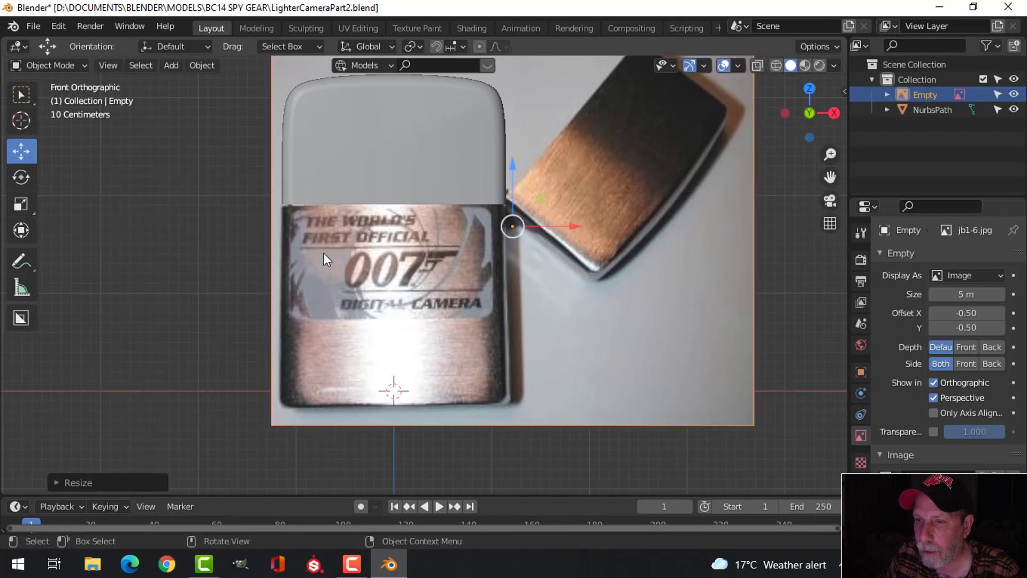
Step: Compare the lid's outline with the photographed camera in wireframe shading, and return to solid shading
click(428, 166)
key(z)
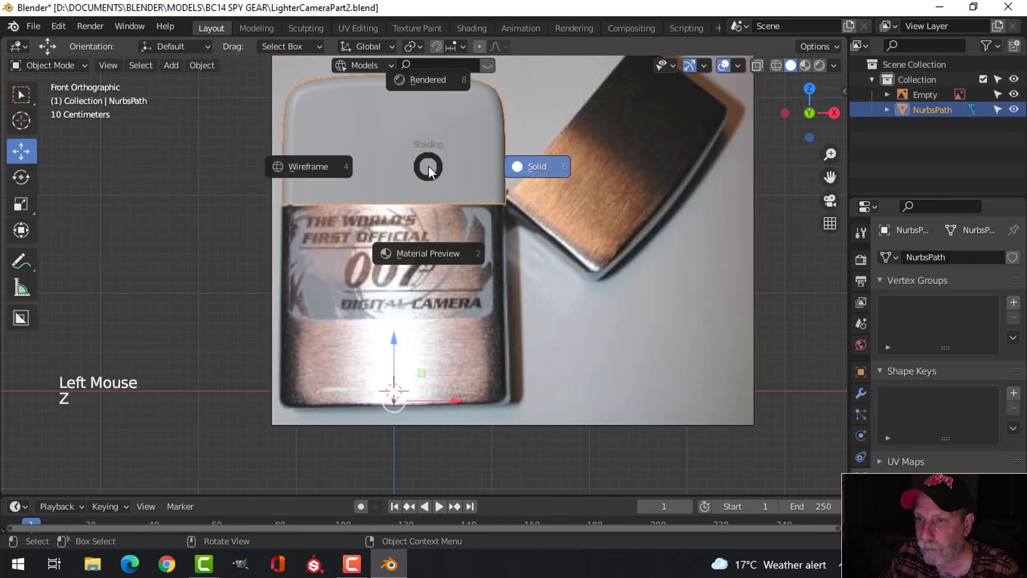
click(324, 166)
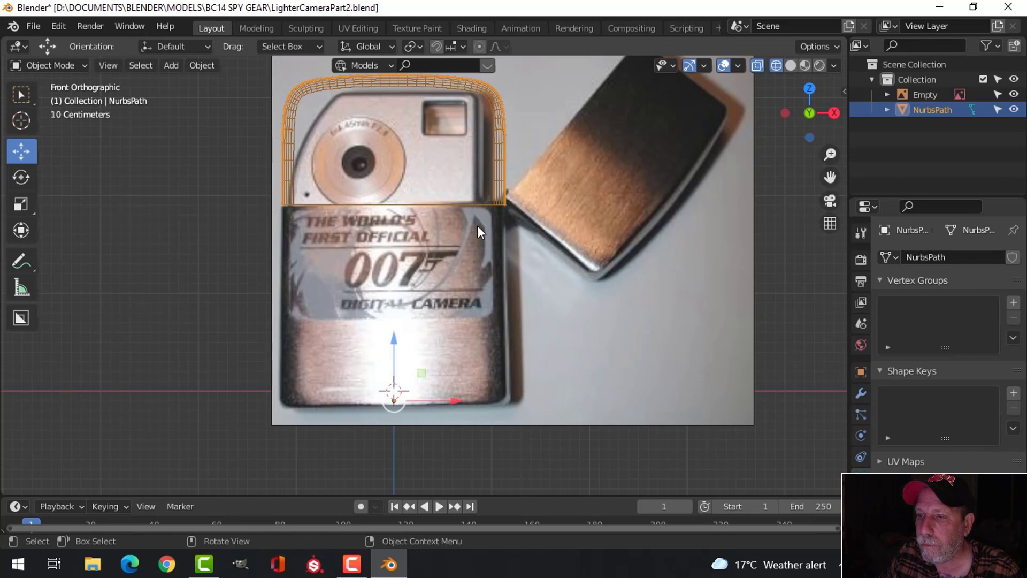
key(z)
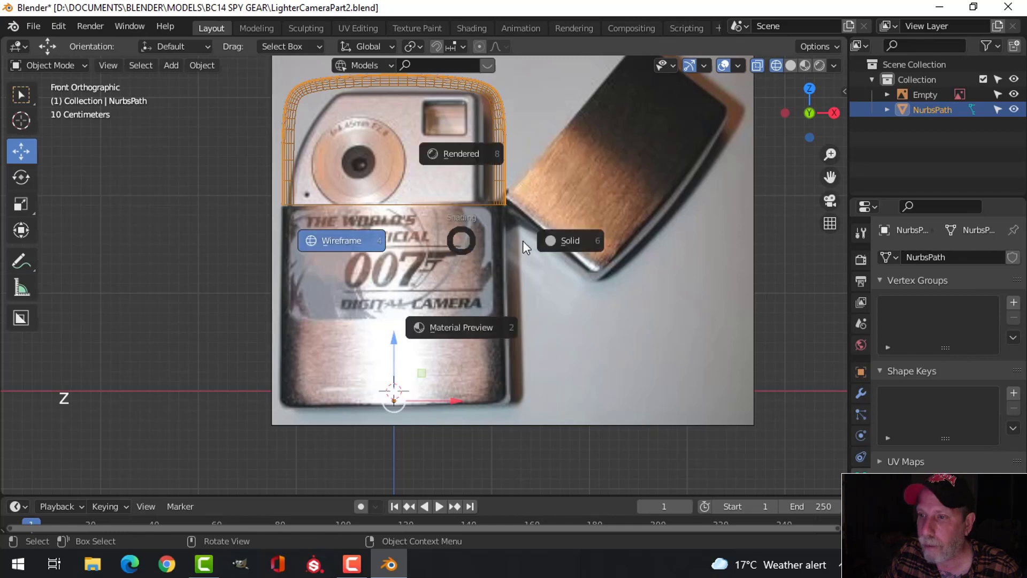
click(522, 240)
Step: Select the open edge loop along the lid's underside in edit mode and view it from the front
middle_drag(371, 223, 439, 289)
key(Tab)
key(alt+a)
scroll(486, 223, up, 3)
key(2)
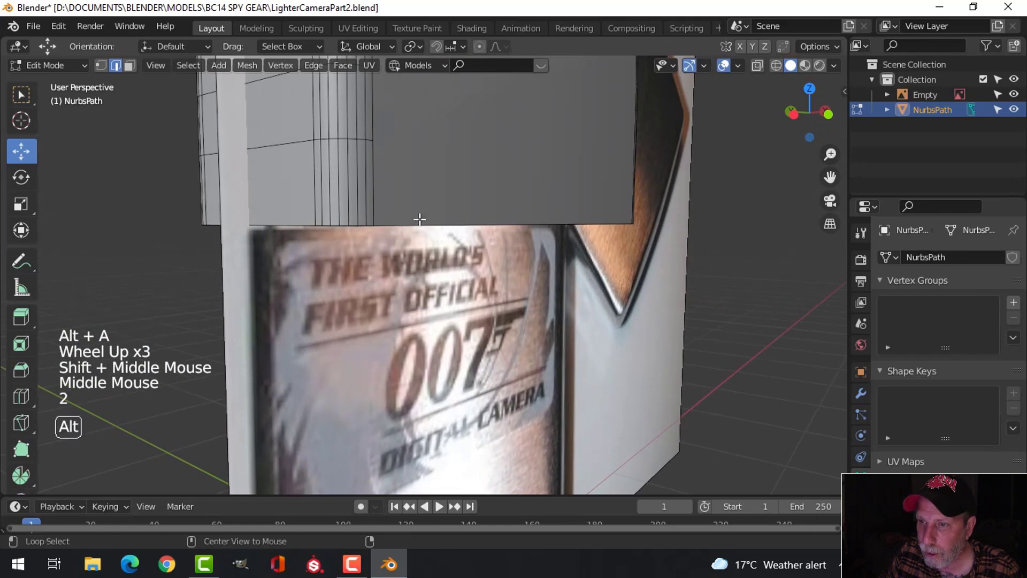
alt+shift+click(457, 223)
middle_drag(459, 223, 422, 288)
key(KP_1)
scroll(392, 288, down, 2)
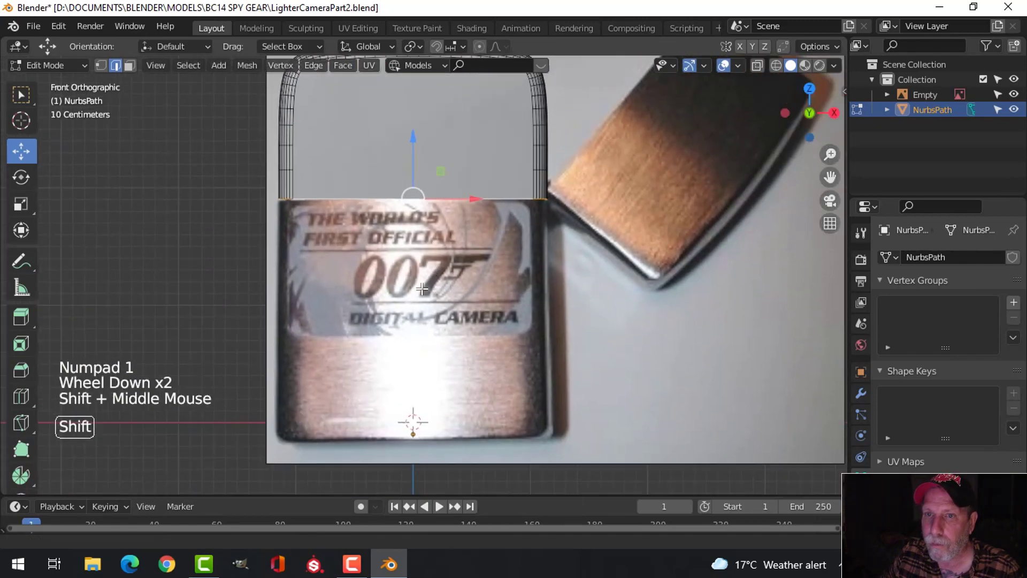
Step: Duplicate the edge loop about 2.09 m down to the base of the photographed lighter and separate it into its own object
key(shift+d)
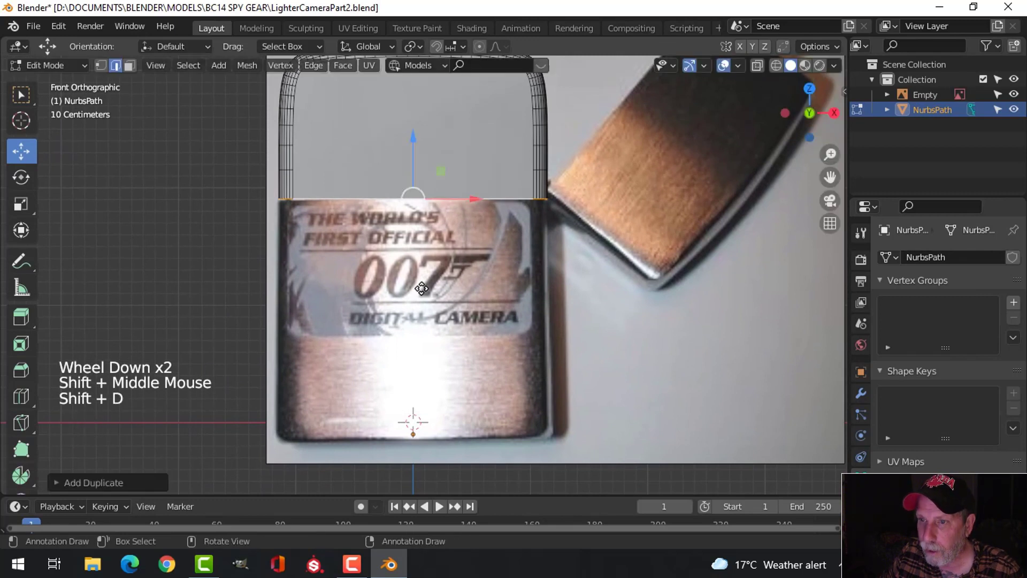
drag(411, 133, 431, 380)
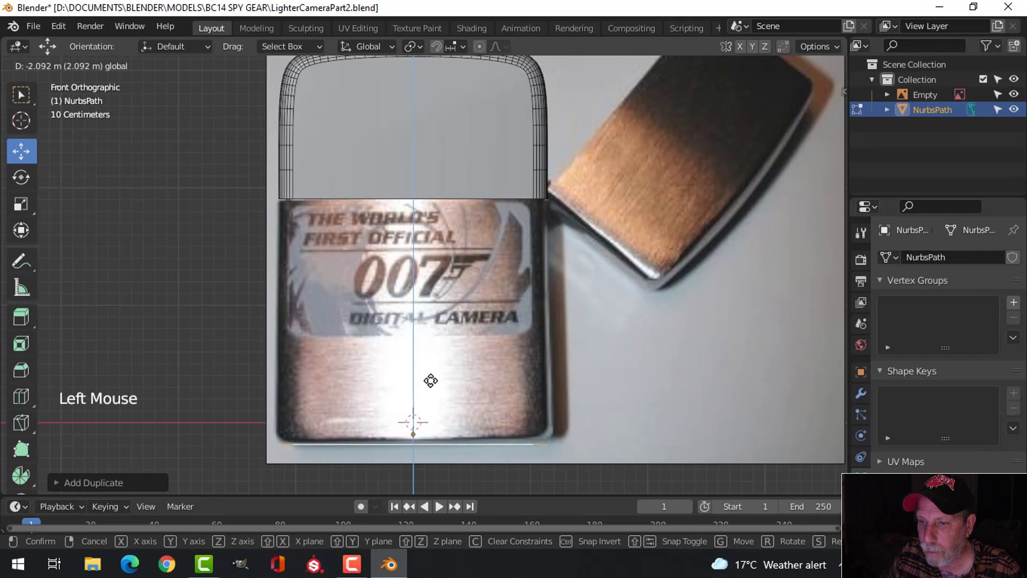
click(431, 380)
key(p)
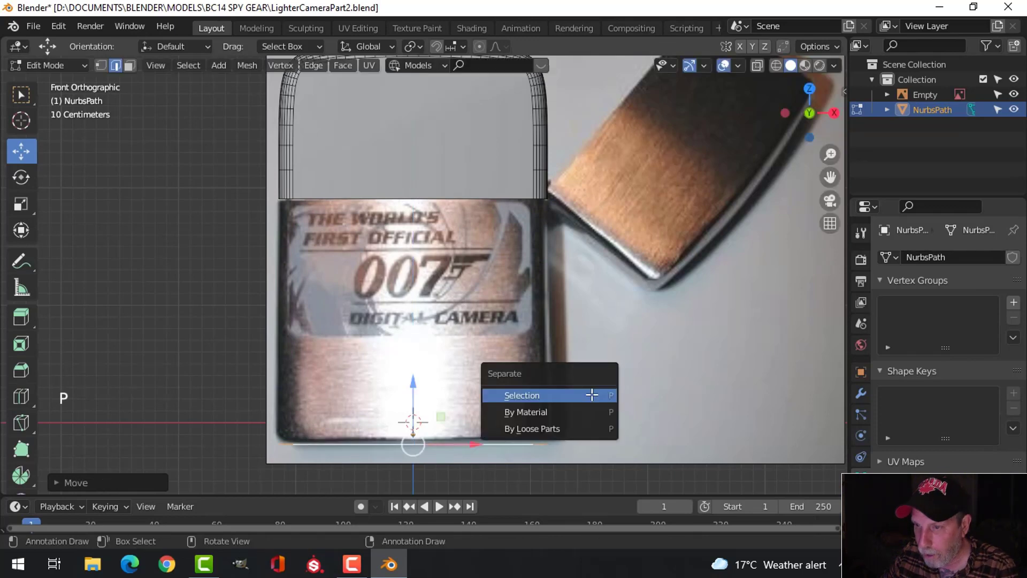
click(591, 395)
key(Tab)
click(535, 435)
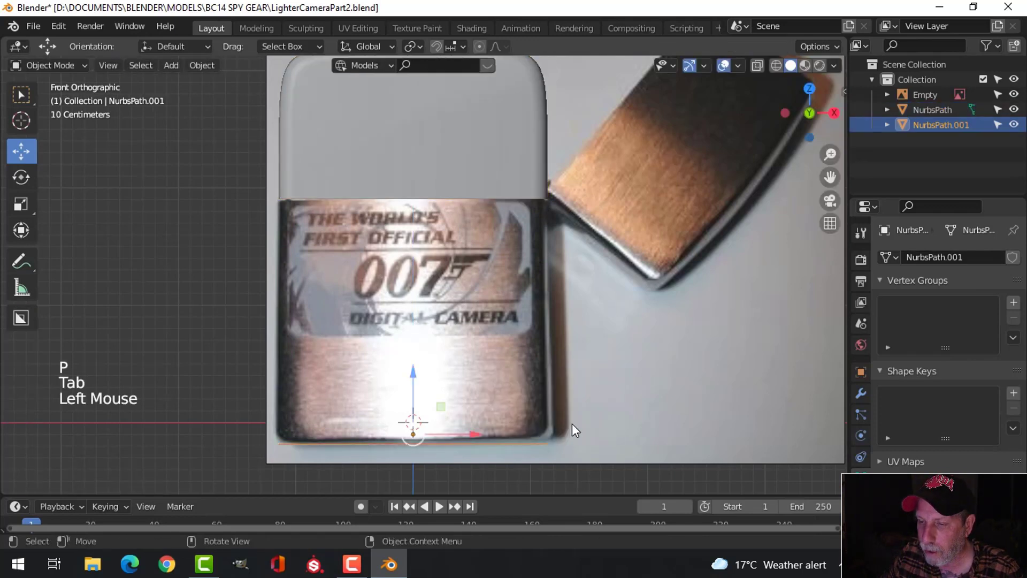
Step: Extrude the separated loop straight up to the lid's lower edge to form the lighter body's walls
key(Tab)
key(a)
key(e)
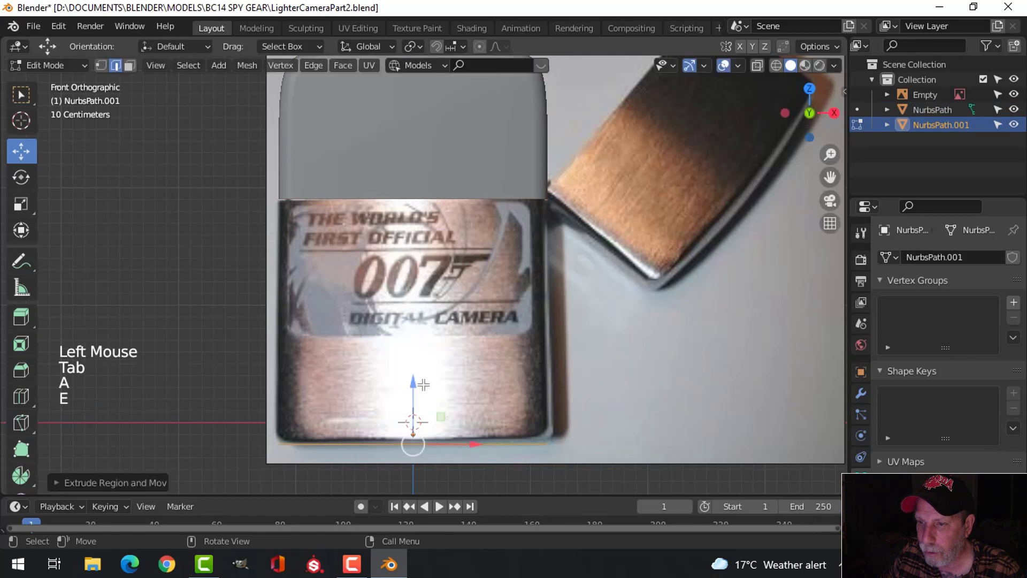
drag(423, 384, 453, 137)
key(Tab)
Step: Hide the reference image and save the file
middle_drag(412, 261, 671, 245)
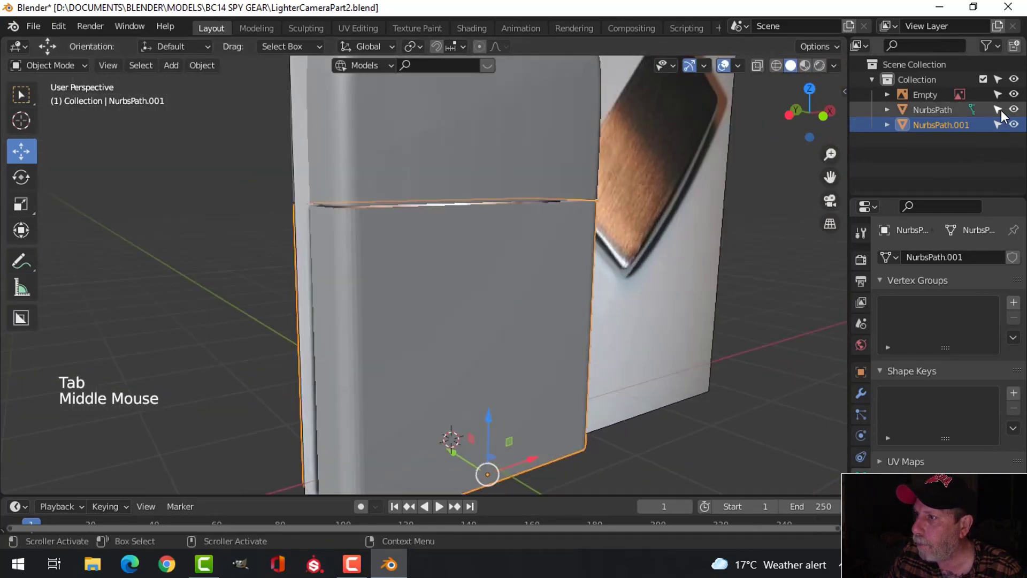
click(1014, 95)
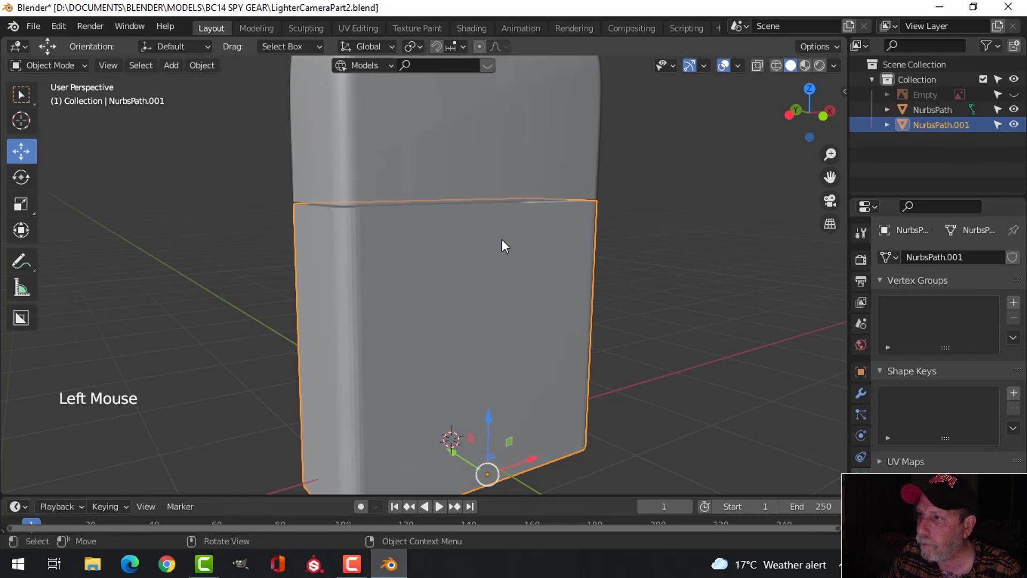
key(ctrl+s)
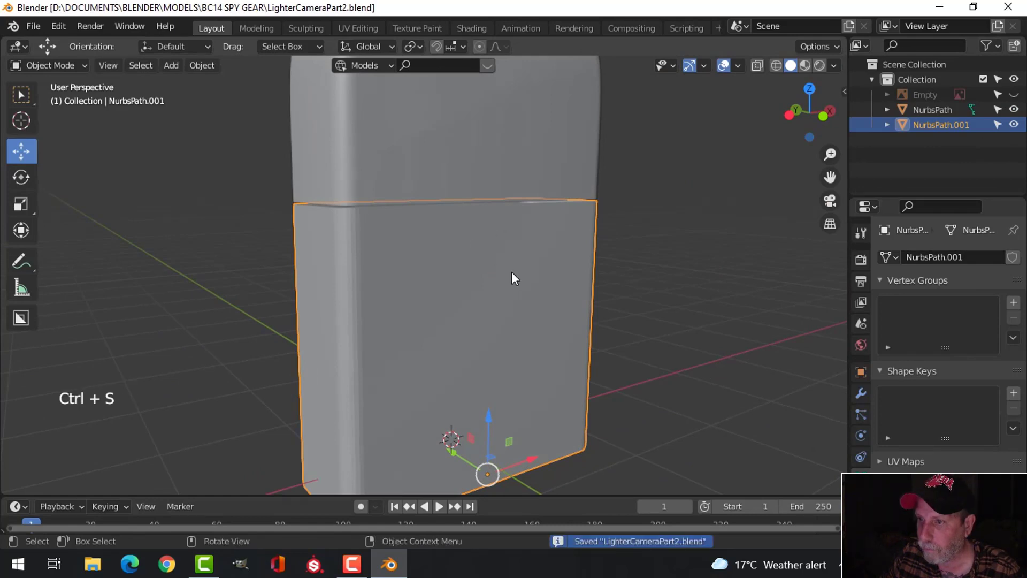
Step: Select the lighter body's bottom edge loop in edit mode and fill it with a face
mouse_move(512, 275)
middle_down()
mouse_move(433, 284)
mouse_move(456, 273)
mouse_move(431, 300)
mouse_move(440, 296)
mouse_move(451, 344)
mouse_move(431, 242)
mouse_move(465, 264)
mouse_move(458, 300)
mouse_move(443, 251)
mouse_move(459, 296)
mouse_move(522, 259)
middle_up()
key(alt+a)
click(457, 249)
key(Tab)
key(alt+a)
click(411, 312)
key(alt+a)
alt+shift+click(420, 179)
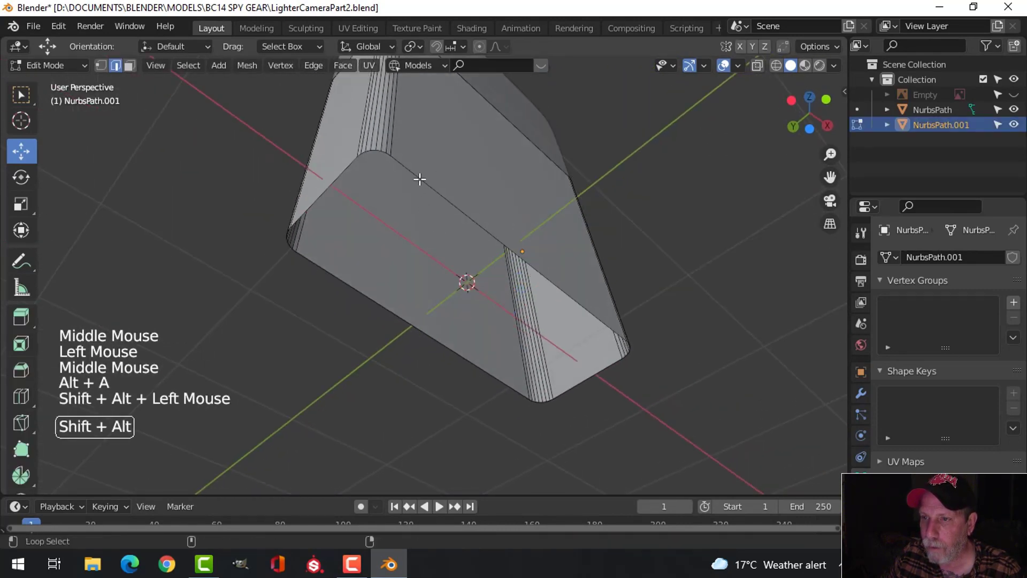
middle_drag(543, 191, 499, 227)
key(f)
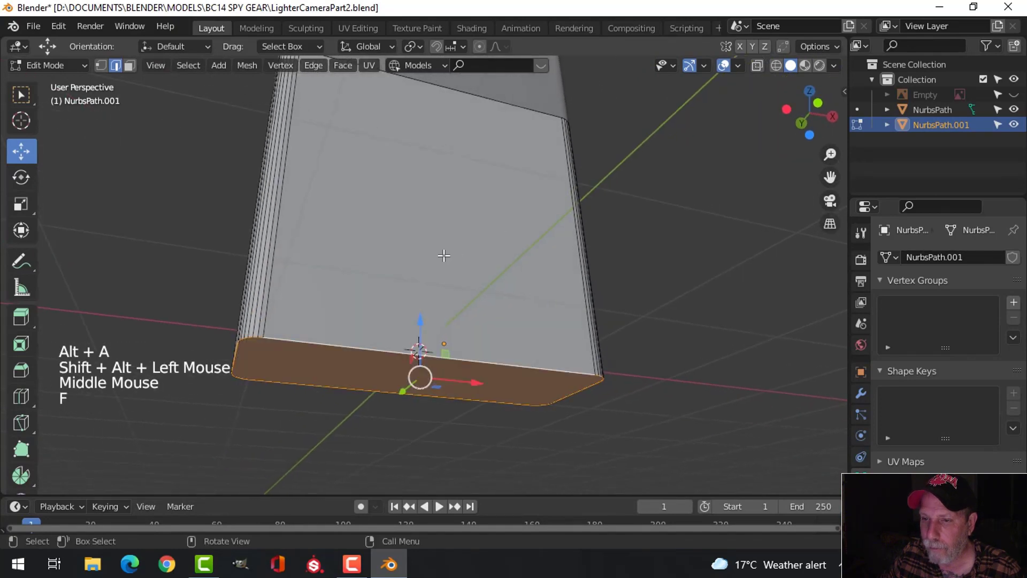
middle_drag(434, 267, 595, 280)
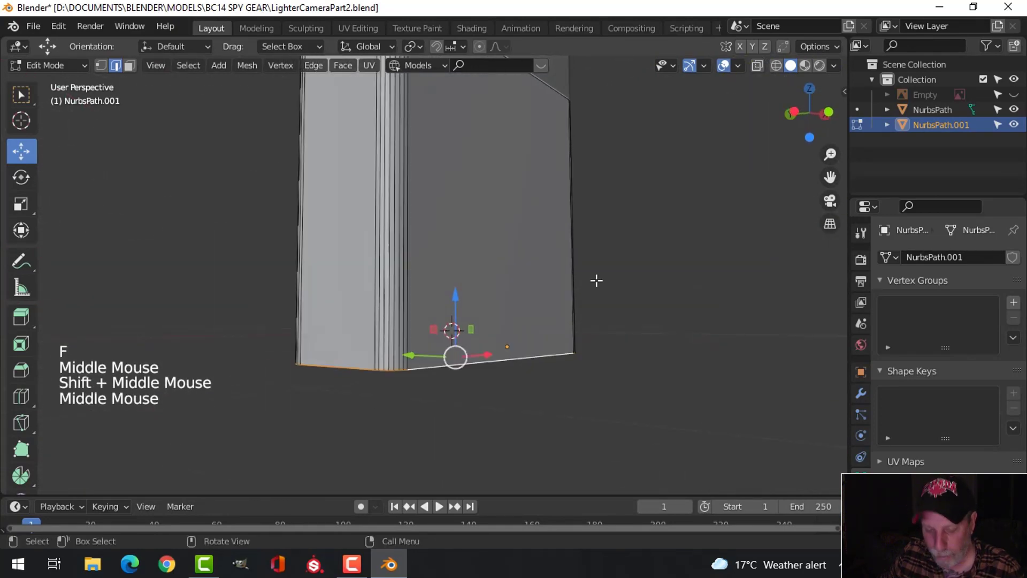
key(ctrl+b)
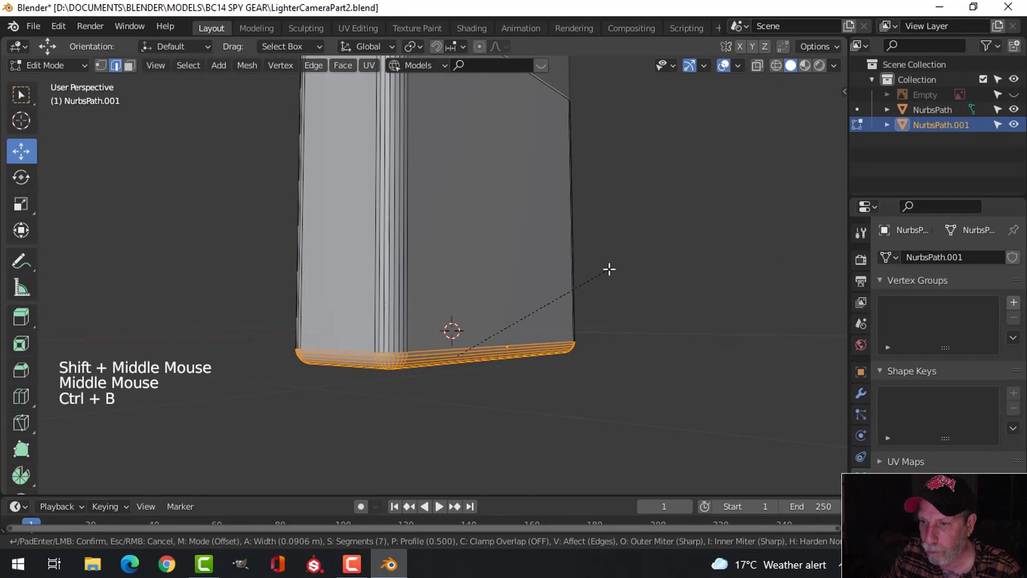
right_click(609, 269)
Step: Bevel the lighter body's bottom edge loop with a narrow rounding of 7 segments
middle_drag(543, 300, 477, 233)
shift+middle_drag(409, 221, 450, 308)
scroll(415, 289, up, 1)
key(ctrl+b)
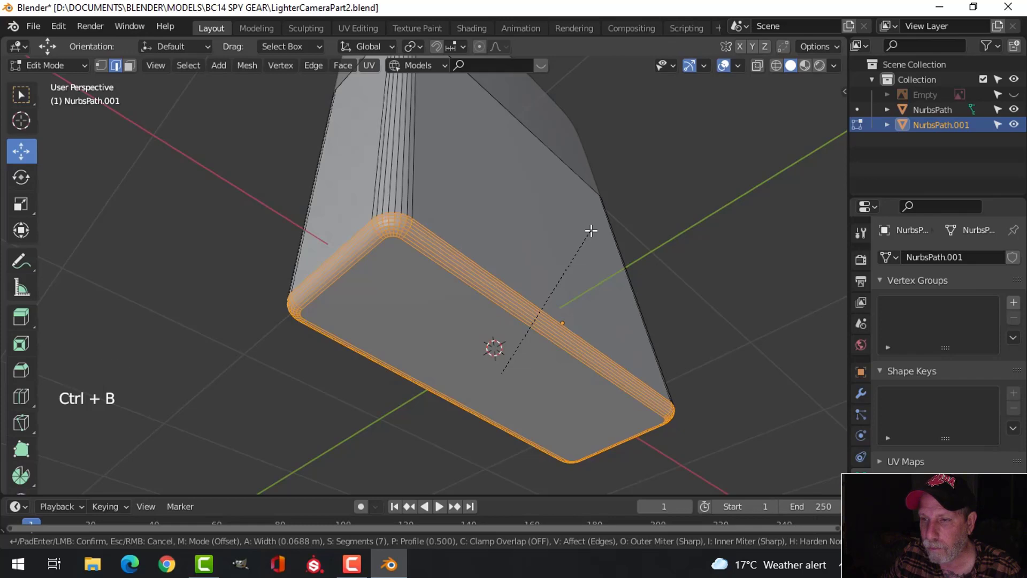
click(560, 239)
key(alt+a)
middle_drag(560, 238, 471, 281)
Step: Apply smooth shading to the lighter body in object mode and save the file
key(Tab)
key(alt+a)
scroll(535, 258, down, 2)
click(425, 245)
right_click(398, 220)
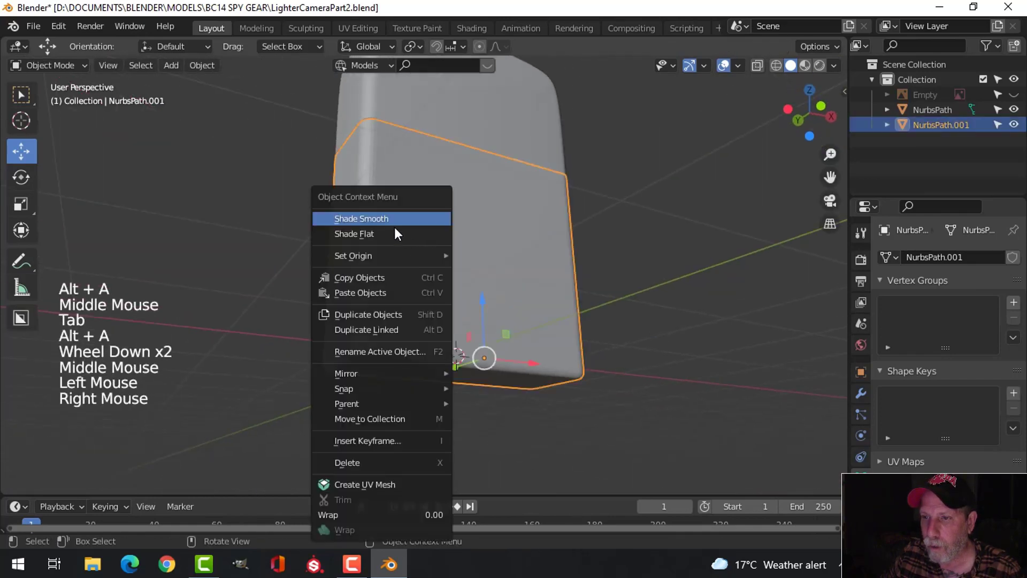
click(426, 217)
key(alt+a)
middle_drag(563, 211, 460, 272)
click(461, 272)
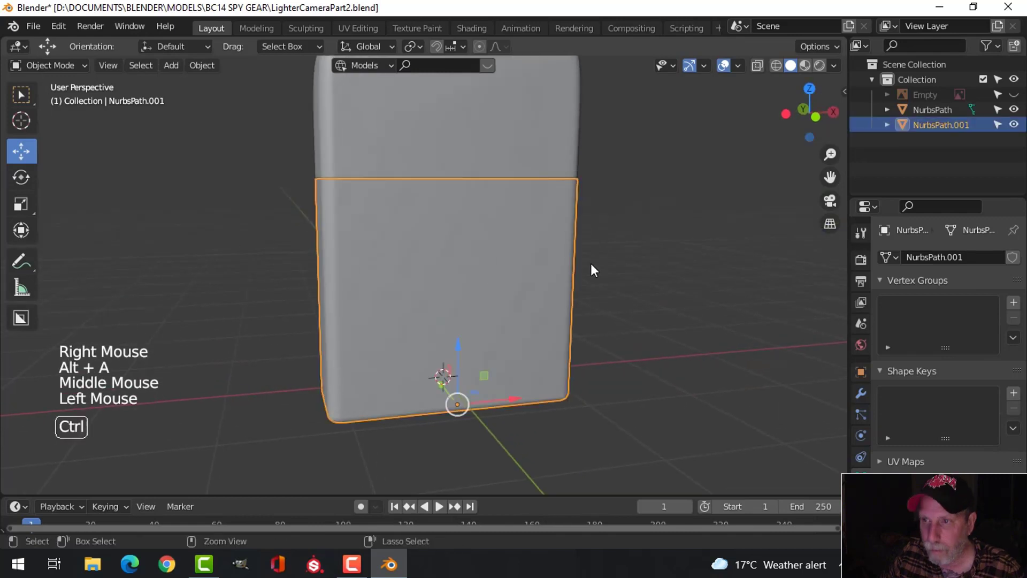
key(ctrl+s)
Step: Rename the lower body object LighterBottom and the lid object LighterTop
triple_click(941, 124)
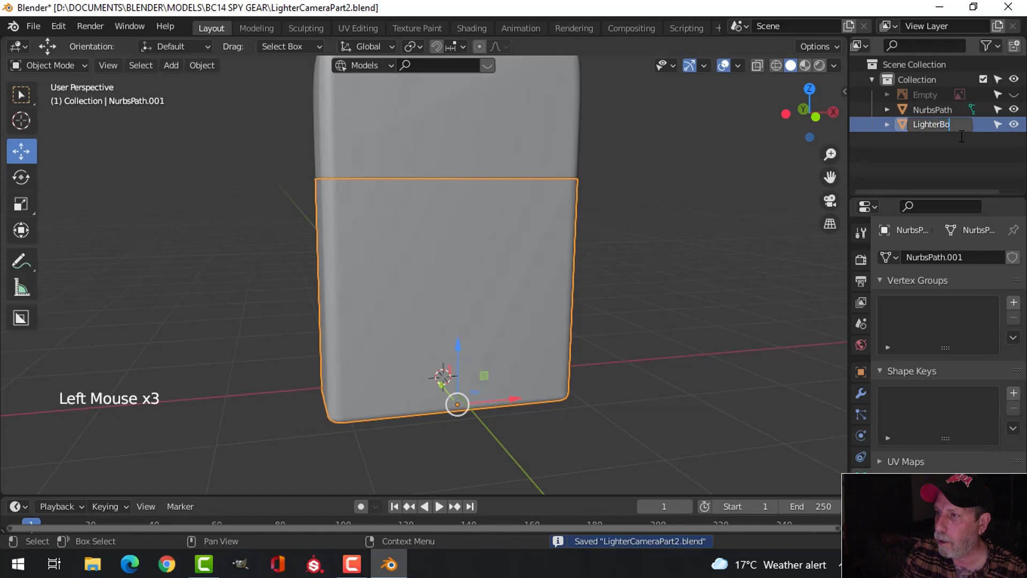
key(Return)
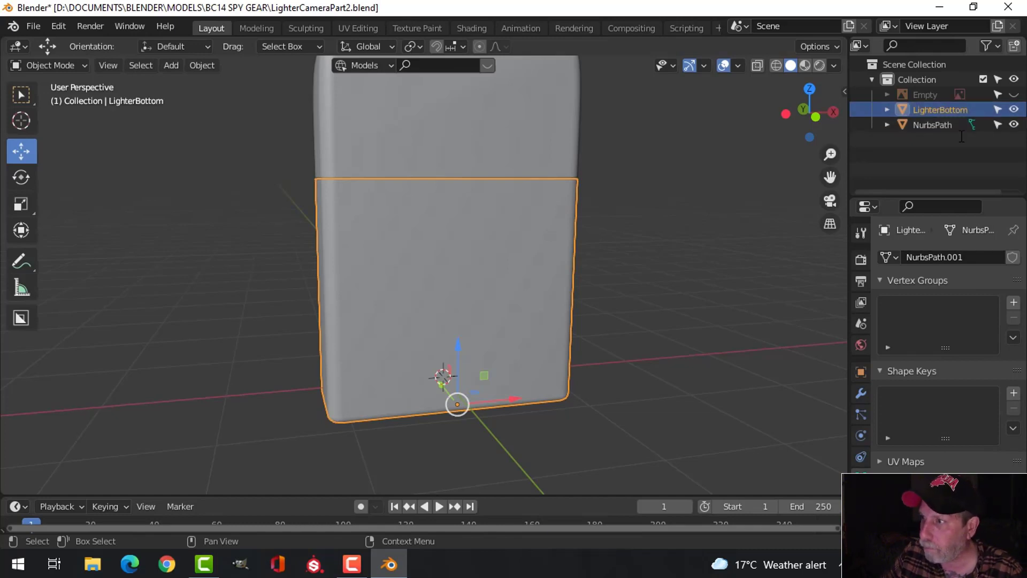
click(552, 137)
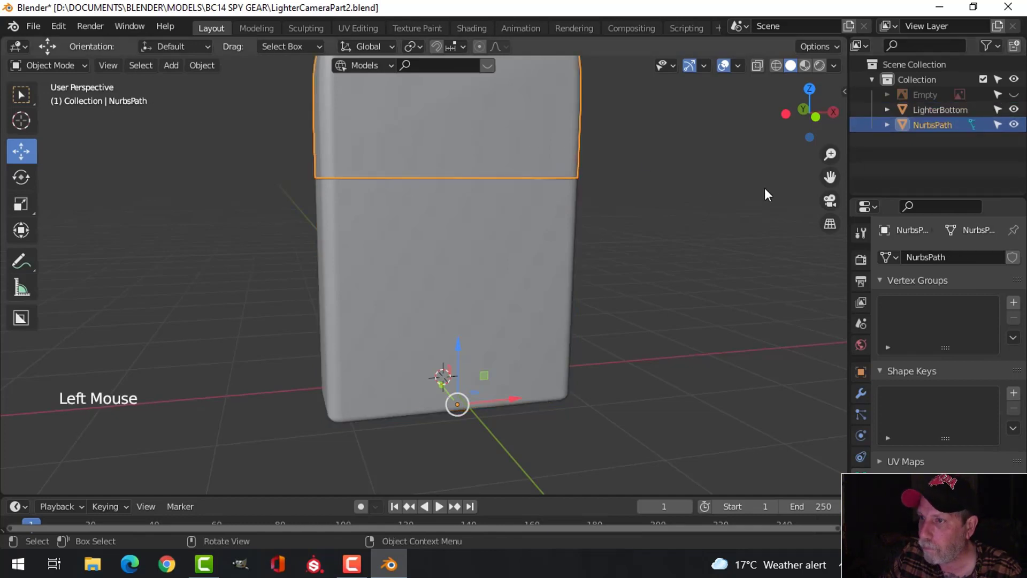
triple_click(938, 123)
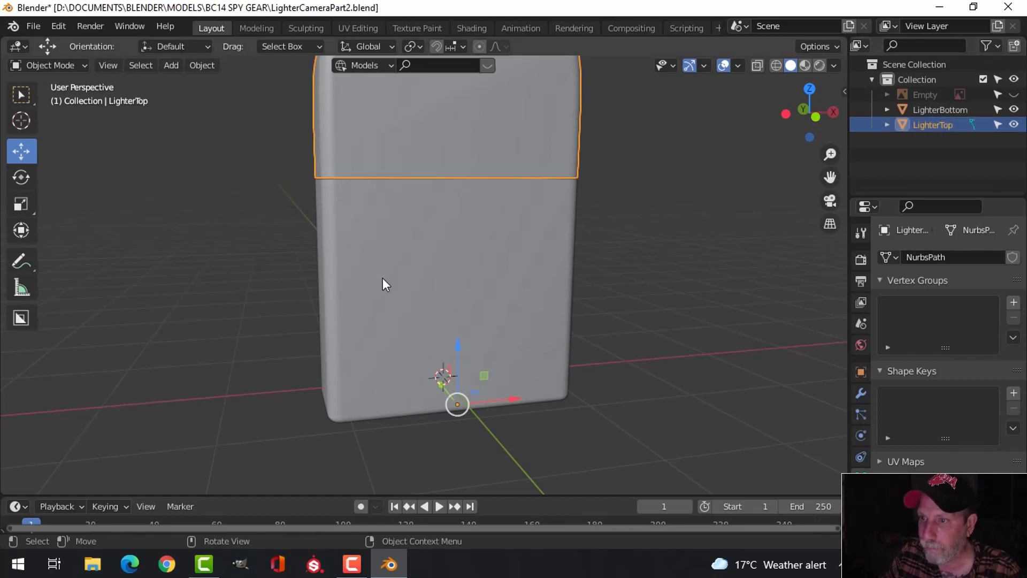
key(alt+a)
Step: Hide the lighter's lower body so the lid can be edited on its own
scroll(473, 268, down, 3)
middle_drag(473, 267, 492, 239)
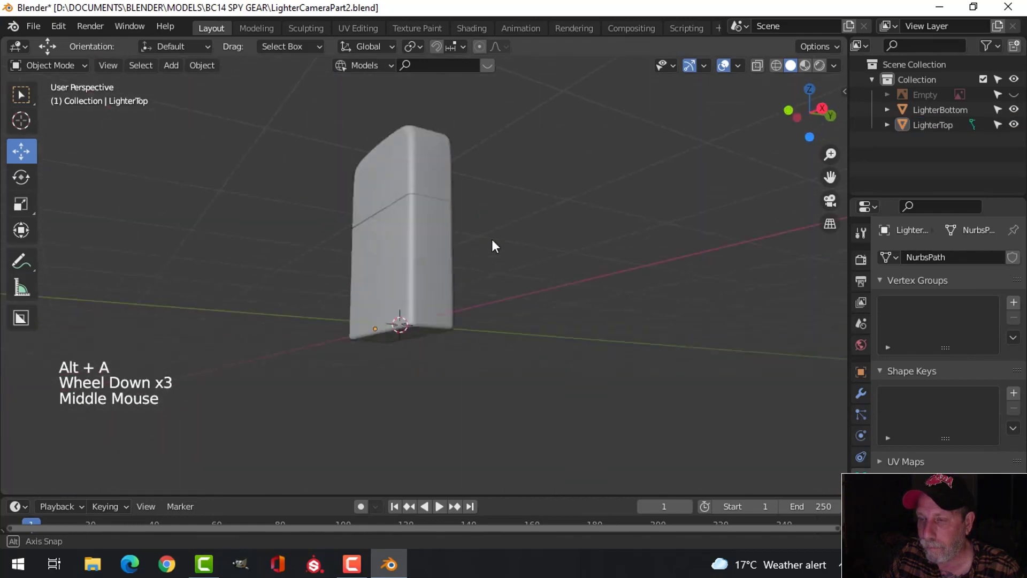
scroll(477, 307, up, 2)
mouse_move(476, 306)
middle_down()
mouse_move(454, 208)
mouse_move(521, 317)
mouse_move(477, 268)
mouse_move(481, 294)
middle_up()
middle_drag(481, 295, 422, 172)
scroll(485, 332, up, 2)
scroll(481, 315, down, 1)
click(422, 174)
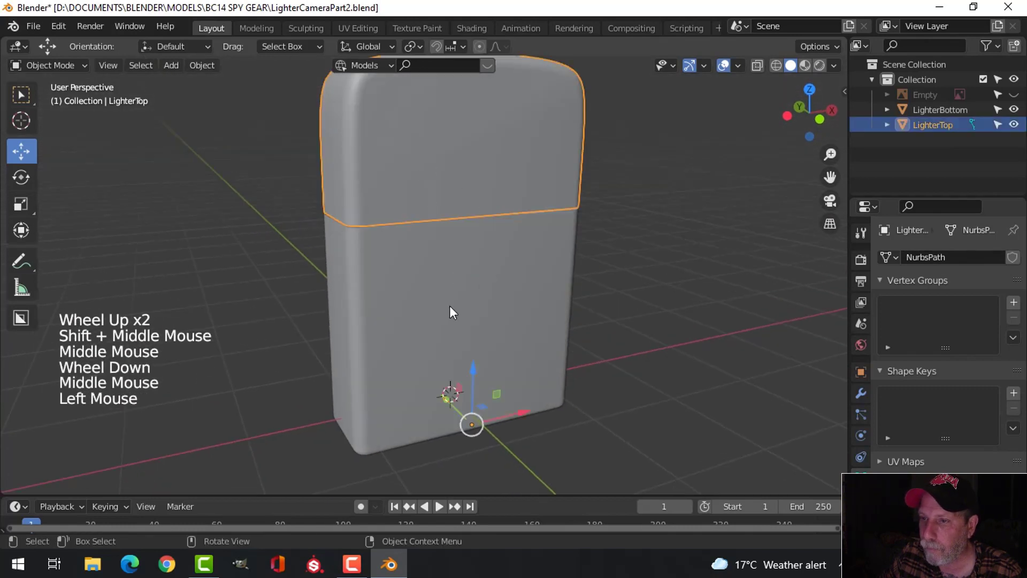
click(540, 292)
key(h)
Step: Extrude all of the lid's geometry in place in edit mode and shrink it inward by about 0.0283 m
middle_drag(515, 263, 519, 292)
middle_drag(519, 293, 500, 332)
click(464, 169)
scroll(476, 344, up, 2)
key(Tab)
key(a)
key(e)
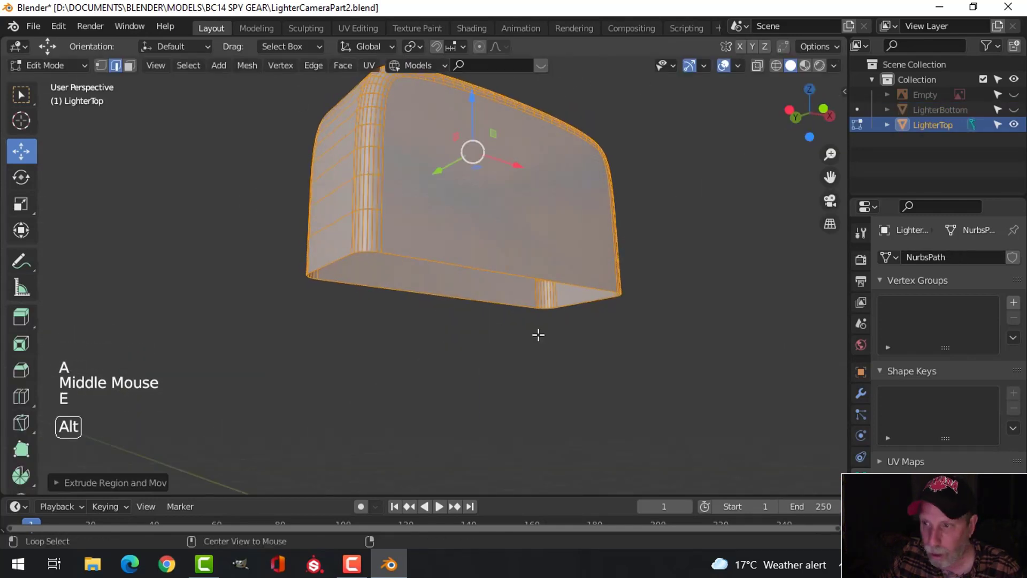
key(alt+s)
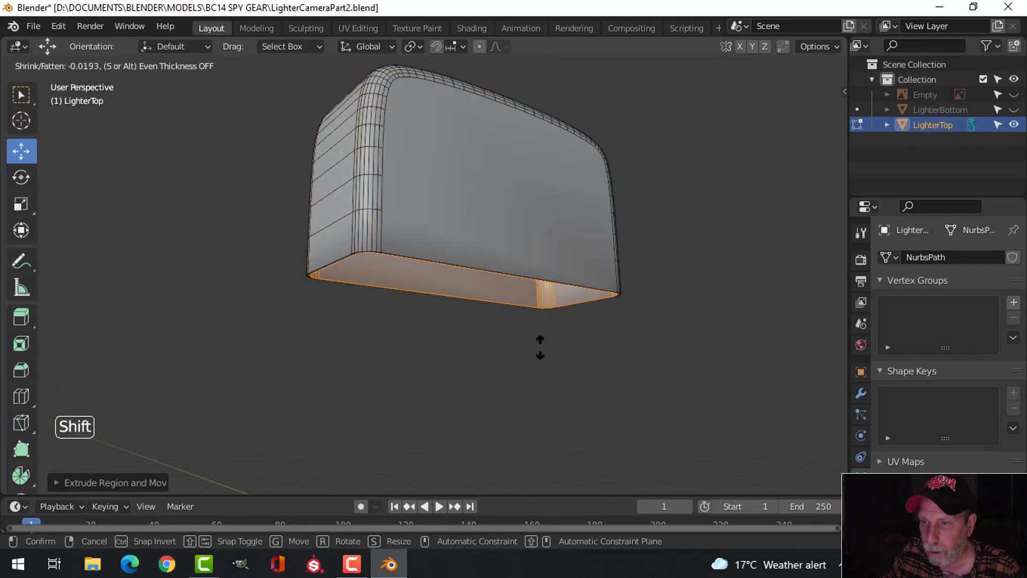
click(542, 353)
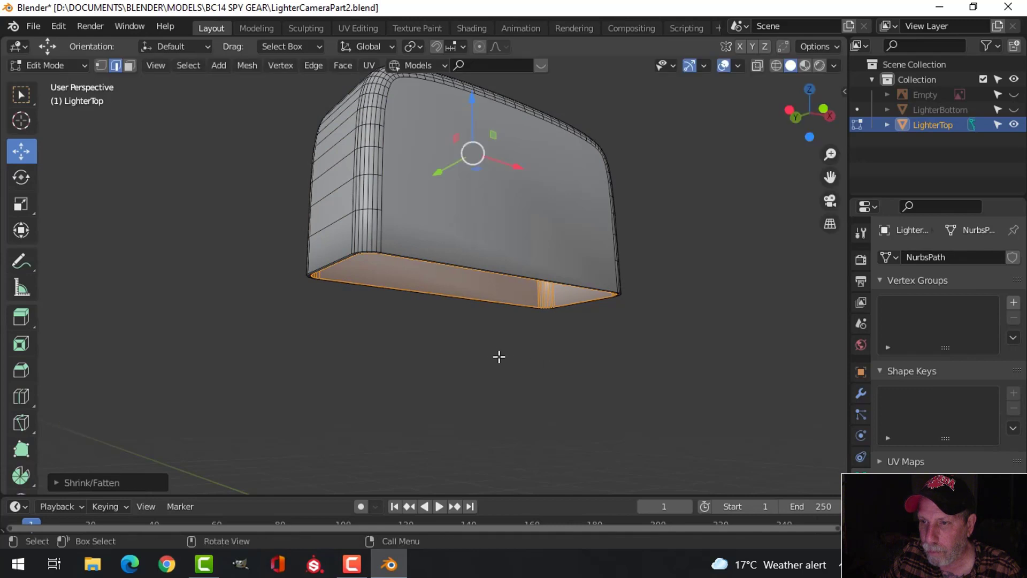
Step: Set the Shrink/Fatten offset of the lid's inner shell to -0.028 m and return to object mode
scroll(488, 348, up, 2)
middle_drag(488, 348, 449, 353)
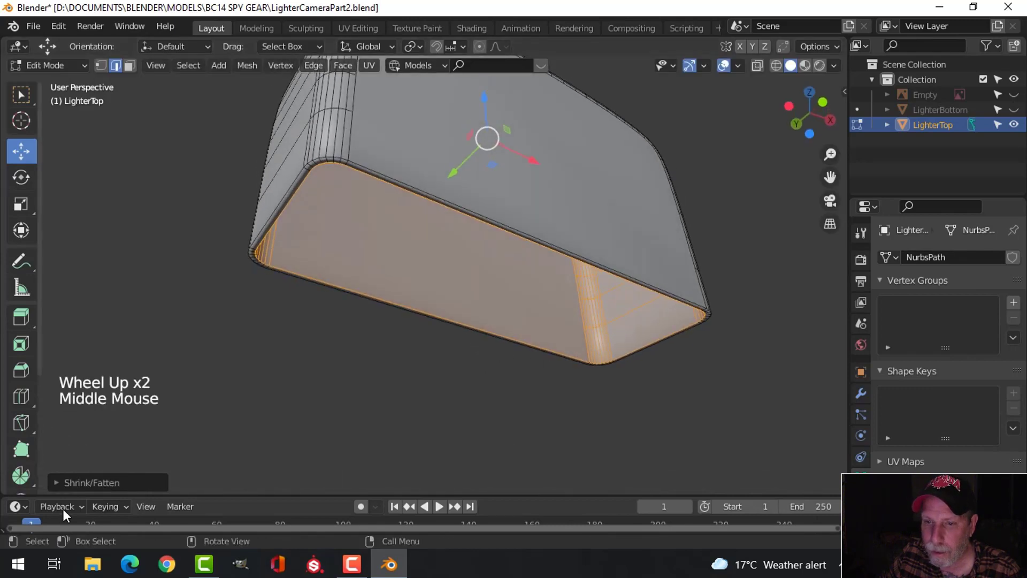
click(110, 481)
middle_drag(436, 272, 430, 254)
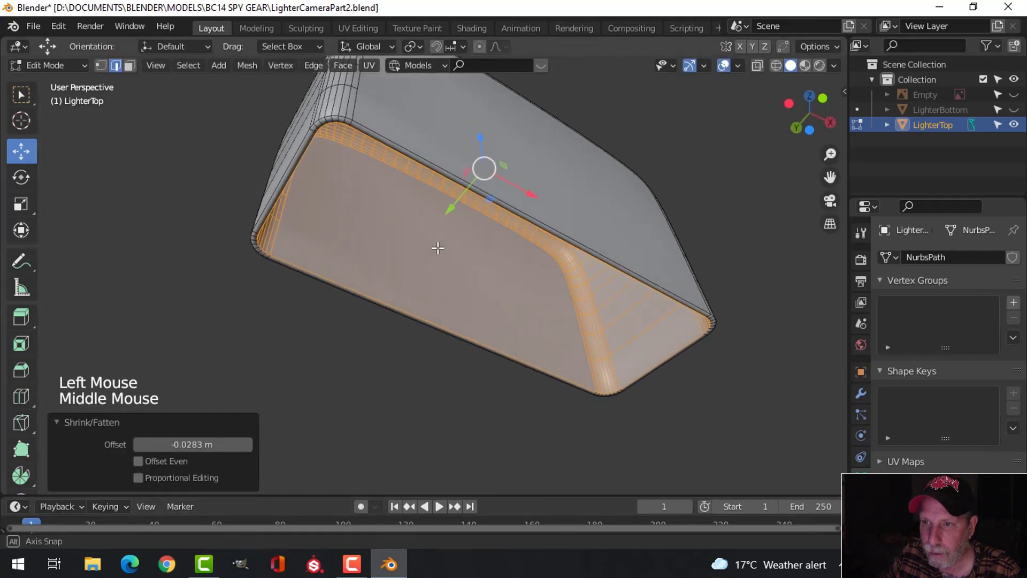
scroll(428, 244, up, 2)
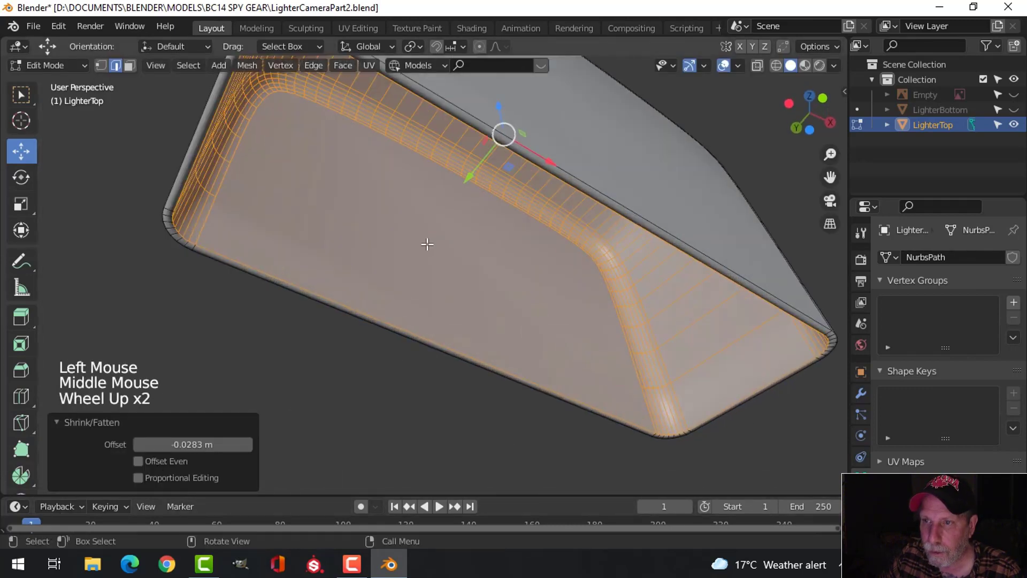
click(193, 448)
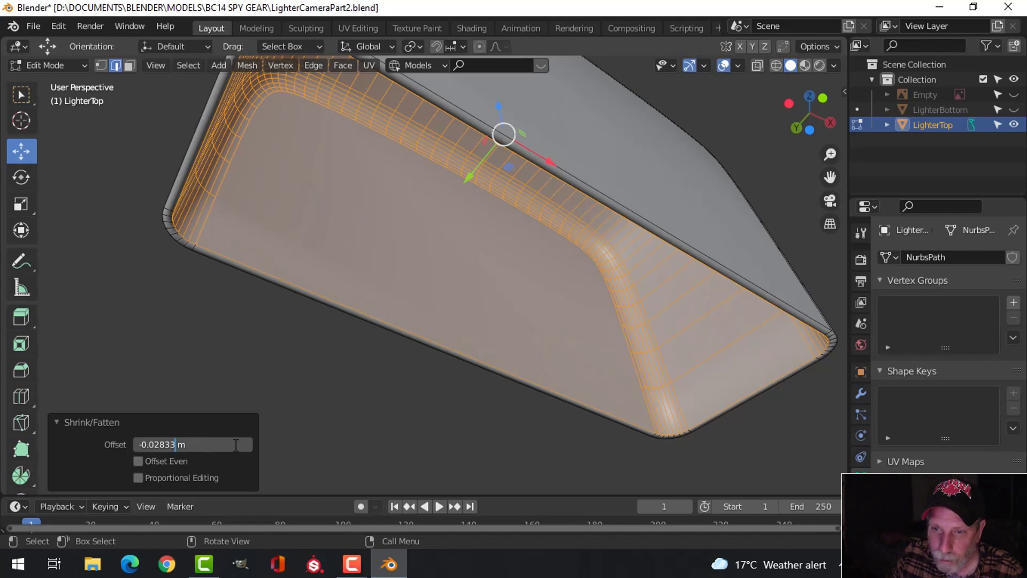
key(Return)
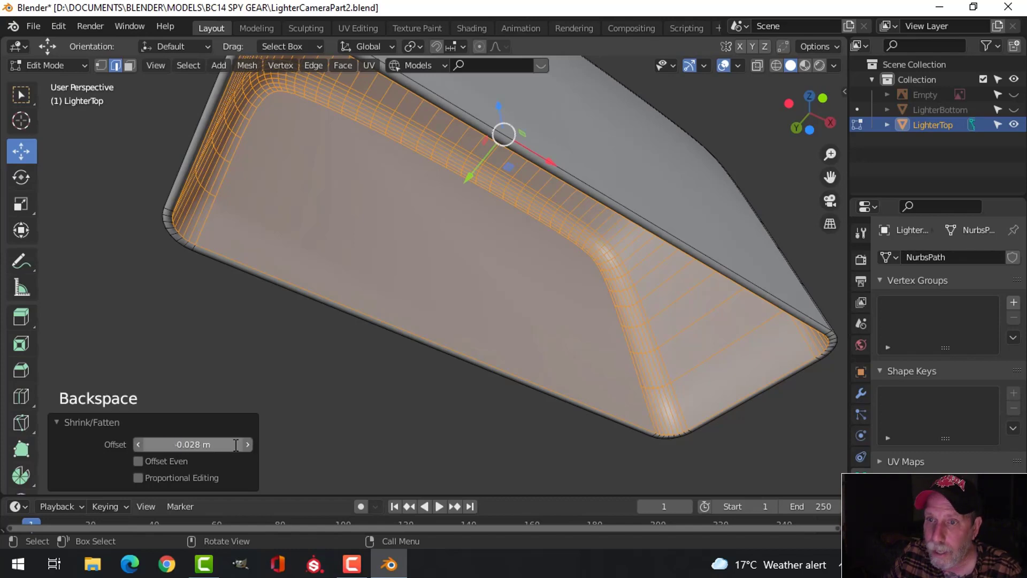
middle_drag(300, 280, 379, 297)
key(alt+a)
key(Tab)
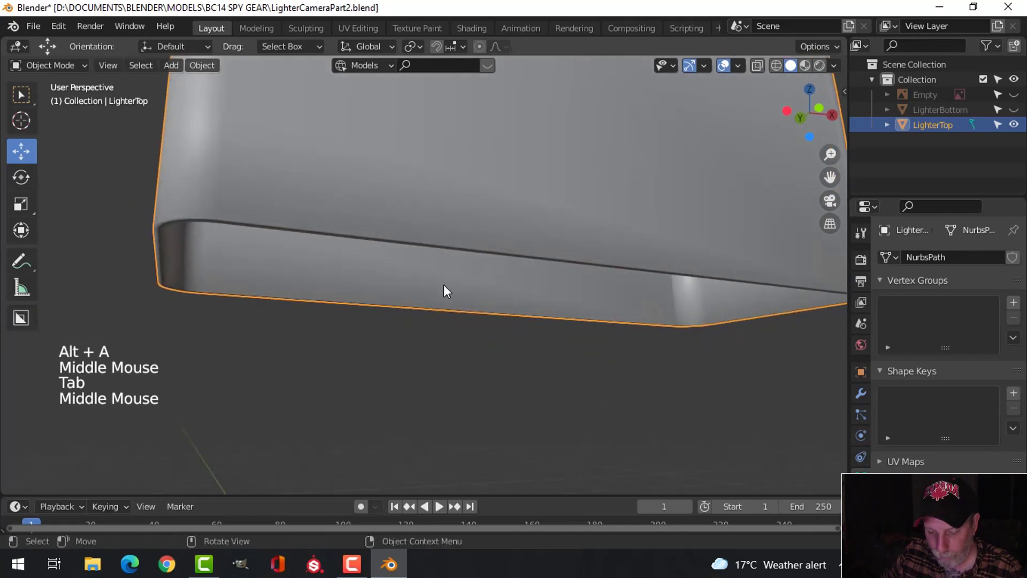
Step: Unhide all objects, and hide the reference image and the lid to leave only the lower body
key(alt+h)
middle_drag(394, 261, 415, 303)
key(alt+a)
scroll(414, 340, down, 3)
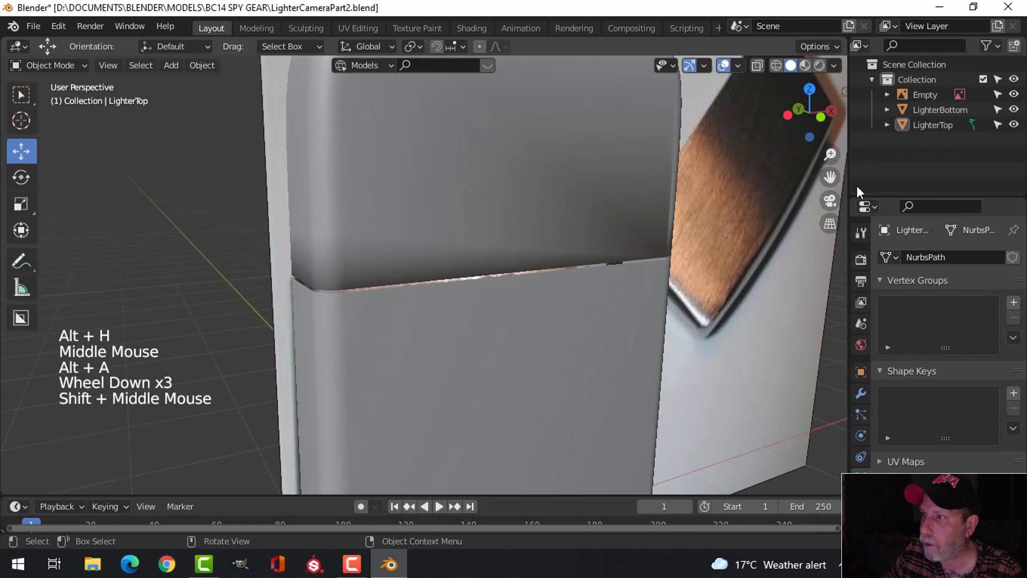
click(1013, 94)
click(1013, 125)
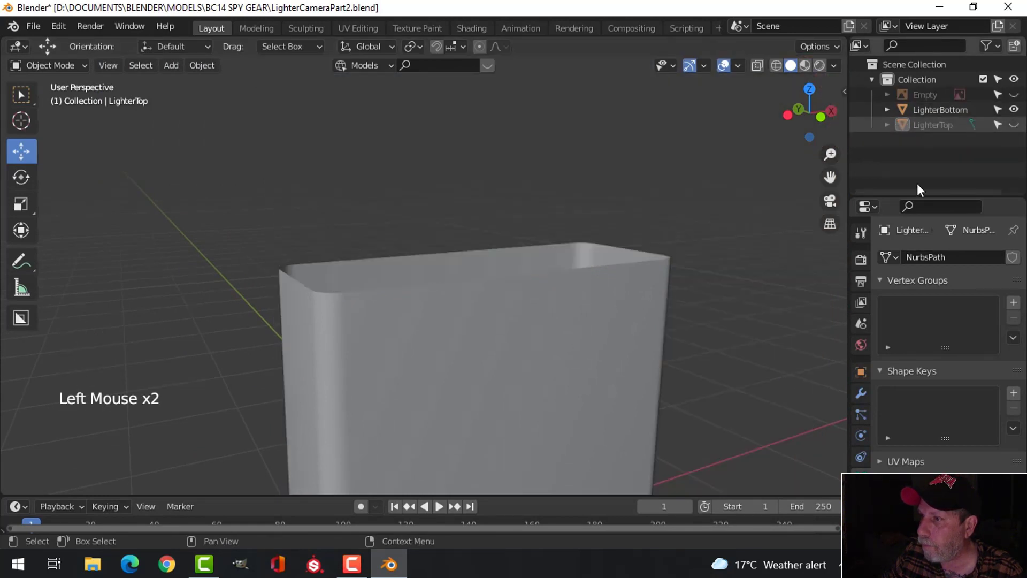
Step: Extrude all of LighterBottom's geometry in place and shrink it inward with an offset of -0.028 m
click(916, 183)
key(Tab)
middle_drag(433, 351, 440, 369)
key(a)
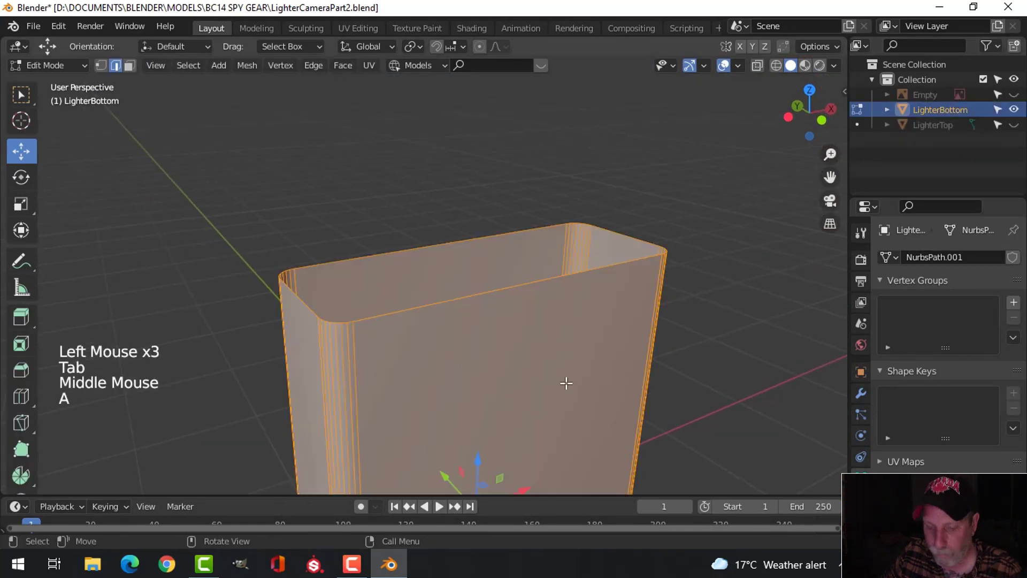
key(e)
key(alt+s)
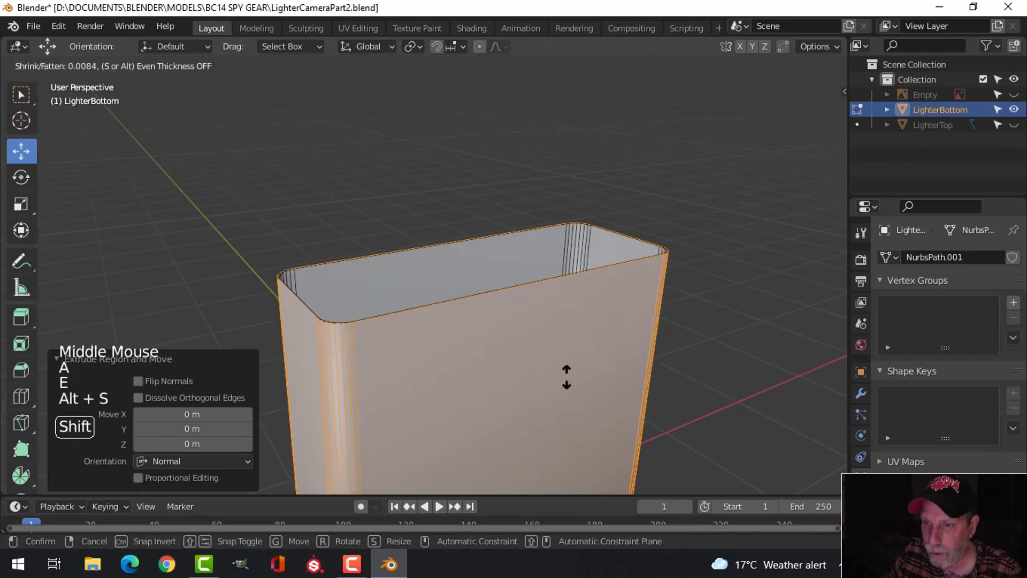
click(566, 401)
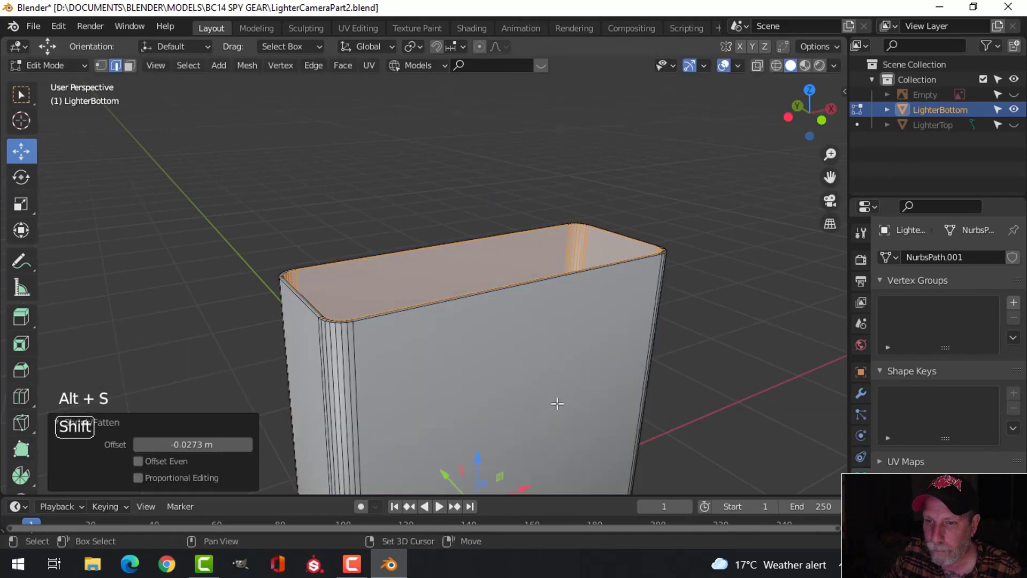
click(216, 447)
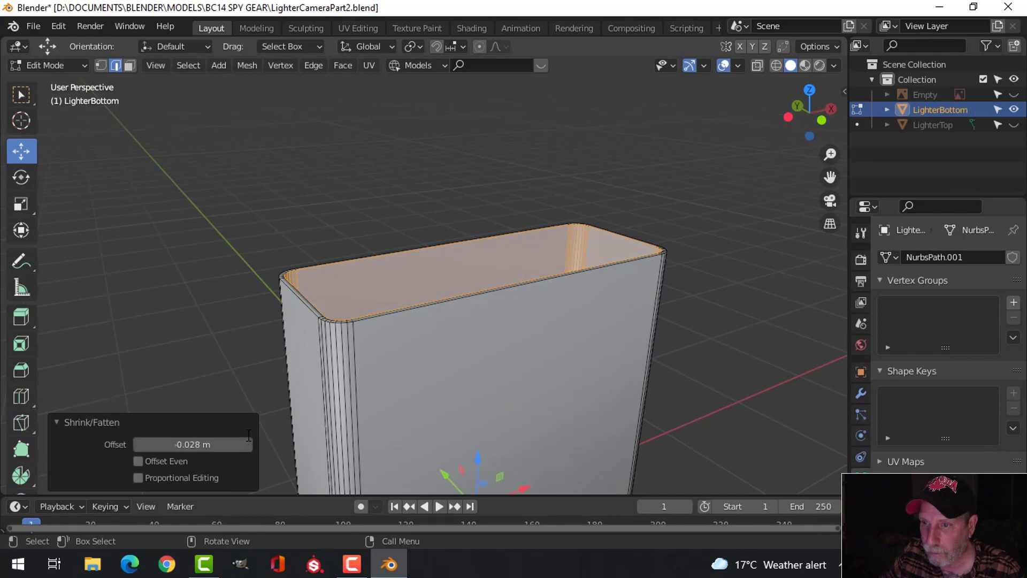
key(alt+a)
key(Tab)
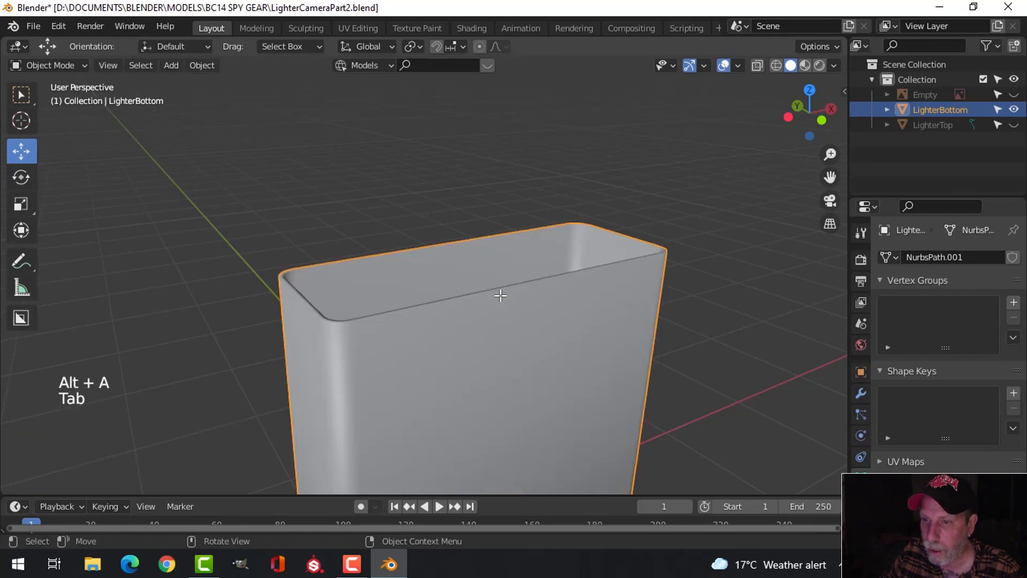
Step: Show the lid above the lower body again and save the file
key(alt+a)
middle_drag(562, 303, 585, 291)
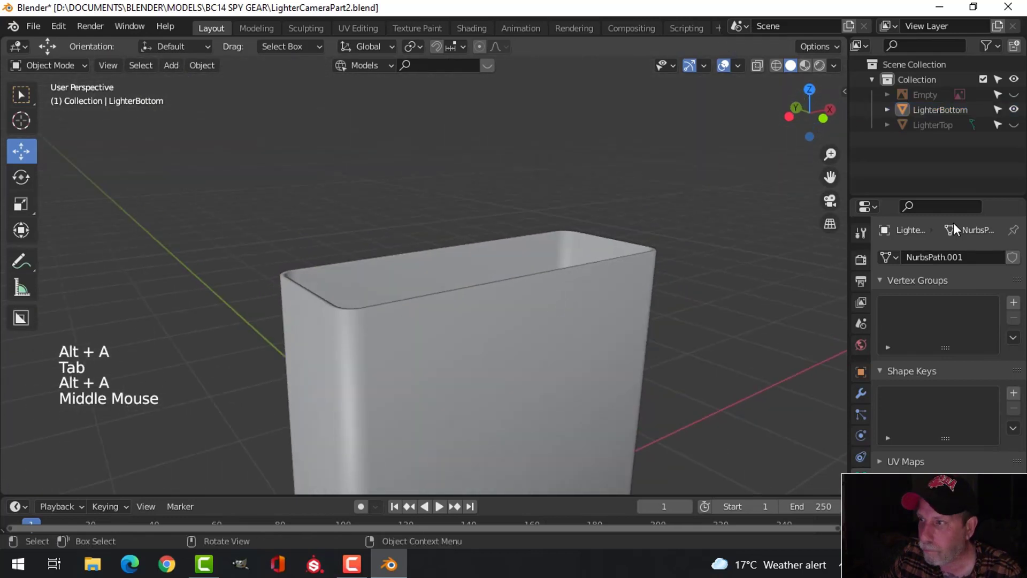
click(1013, 124)
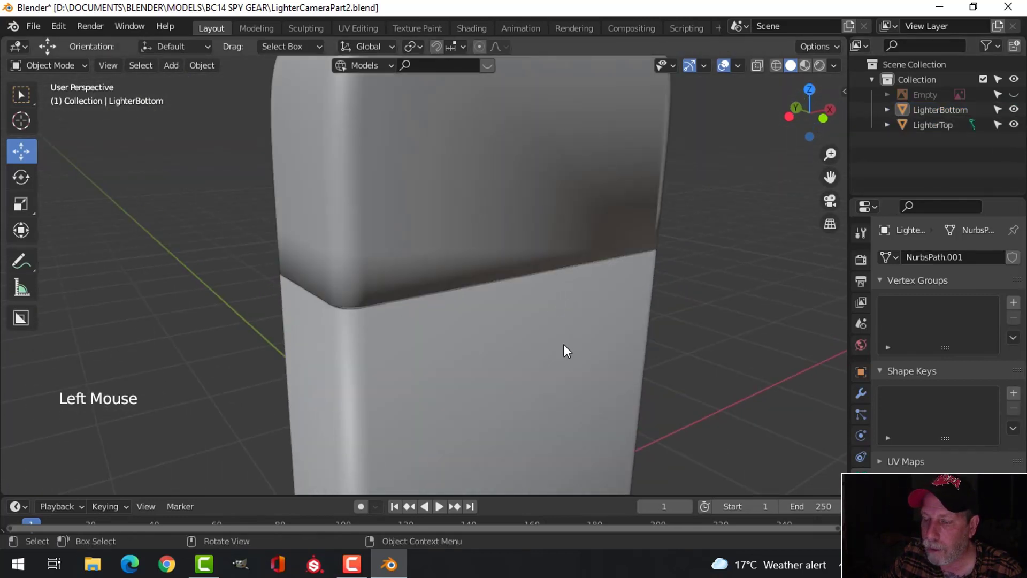
mouse_move(563, 346)
middle_down()
mouse_move(513, 286)
mouse_move(574, 301)
mouse_move(634, 301)
mouse_move(509, 348)
mouse_move(479, 281)
mouse_move(367, 323)
mouse_move(519, 337)
mouse_move(547, 351)
middle_up()
key(ctrl+s)
Step: Isolate the lid in local view and select the outer and inner edge loops of its open rim in edit mode
click(452, 246)
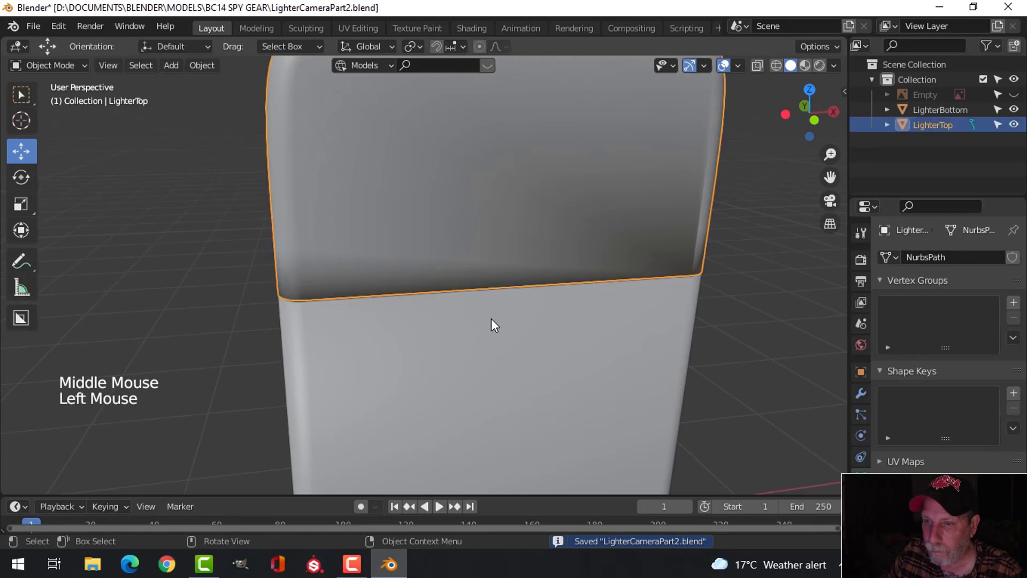
key(slash)
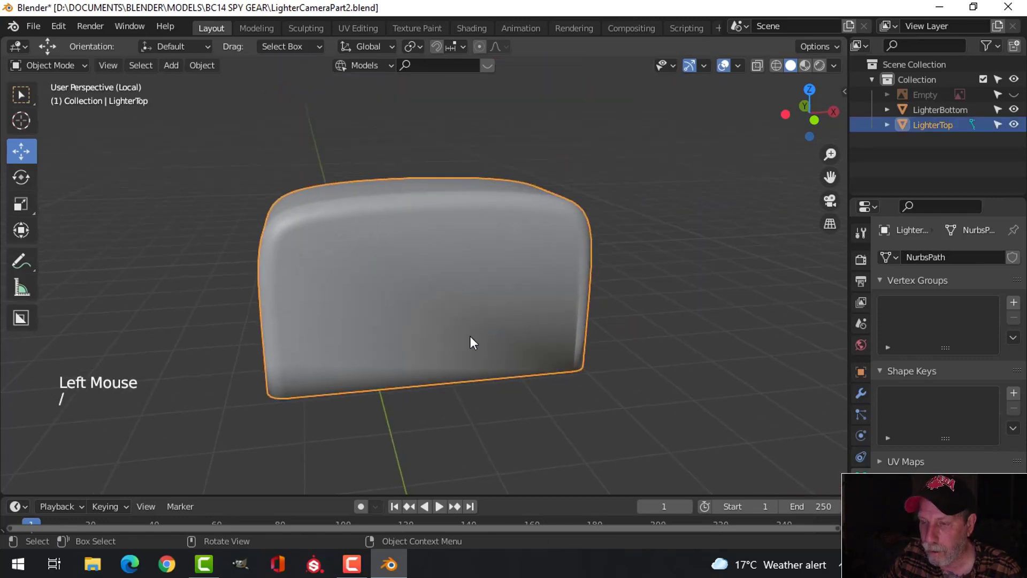
middle_drag(469, 335, 447, 255)
scroll(402, 298, up, 3)
shift+middle_drag(402, 299, 433, 292)
middle_drag(433, 292, 399, 274)
key(Tab)
key(alt+a)
key(2)
alt+shift+click(369, 257)
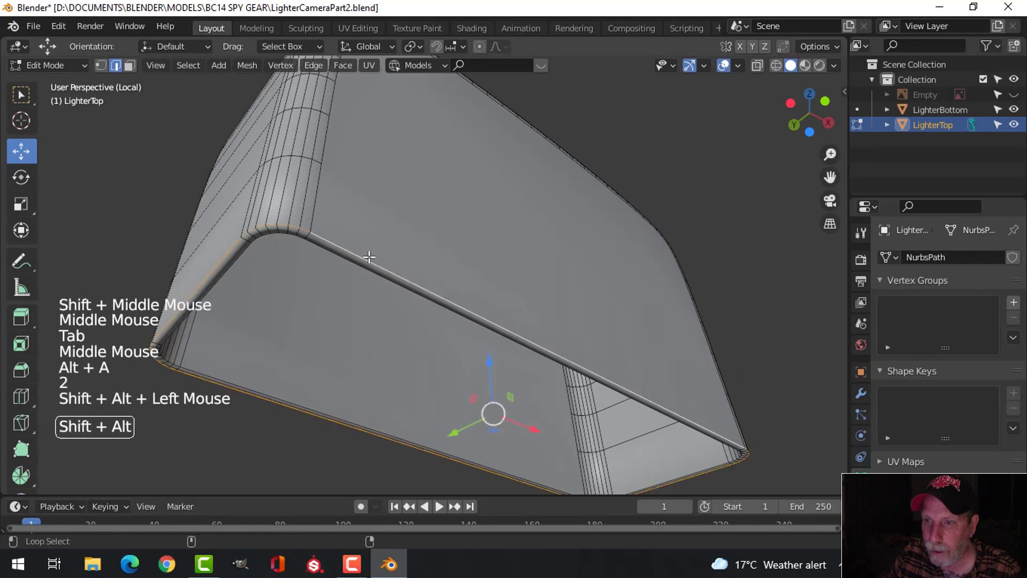
alt+shift+click(318, 244)
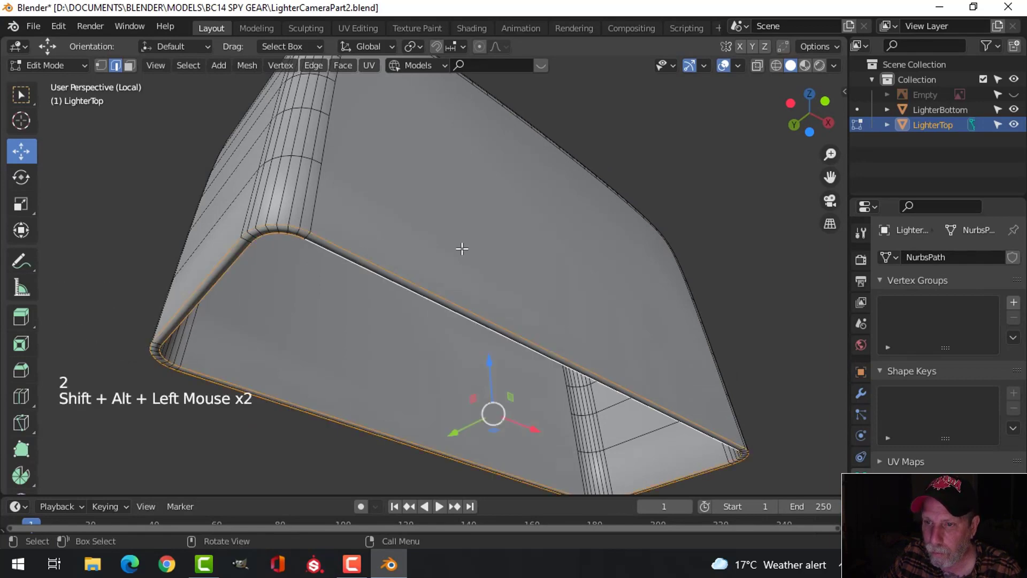
Step: Try bevelling the lid's two selected rim loops about 0.0034 m wide with 3 segments, and return to object mode
middle_drag(462, 248, 483, 227)
scroll(495, 277, up, 2)
key(ctrl+b)
key(shift)
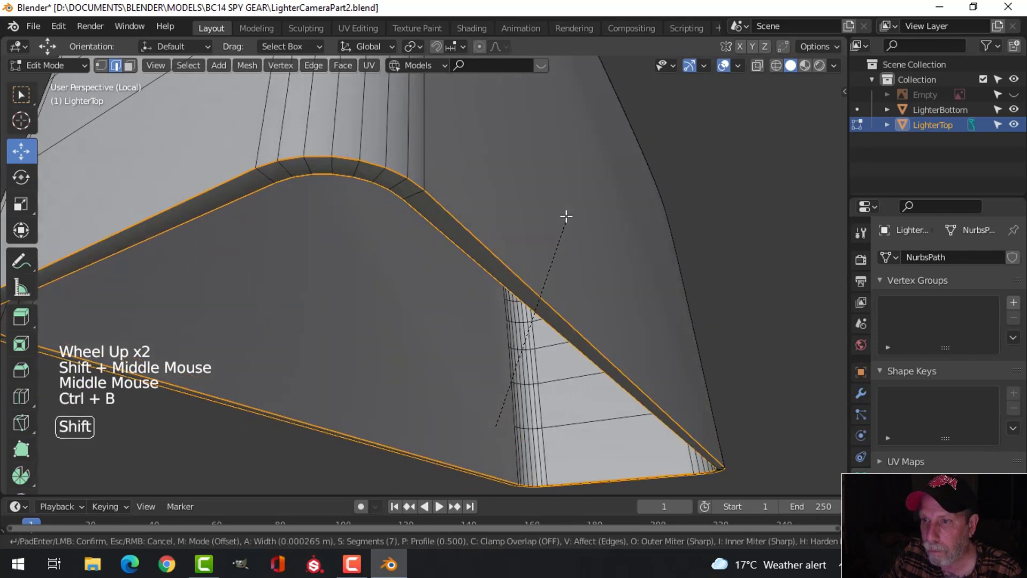
scroll(569, 212, down, 4)
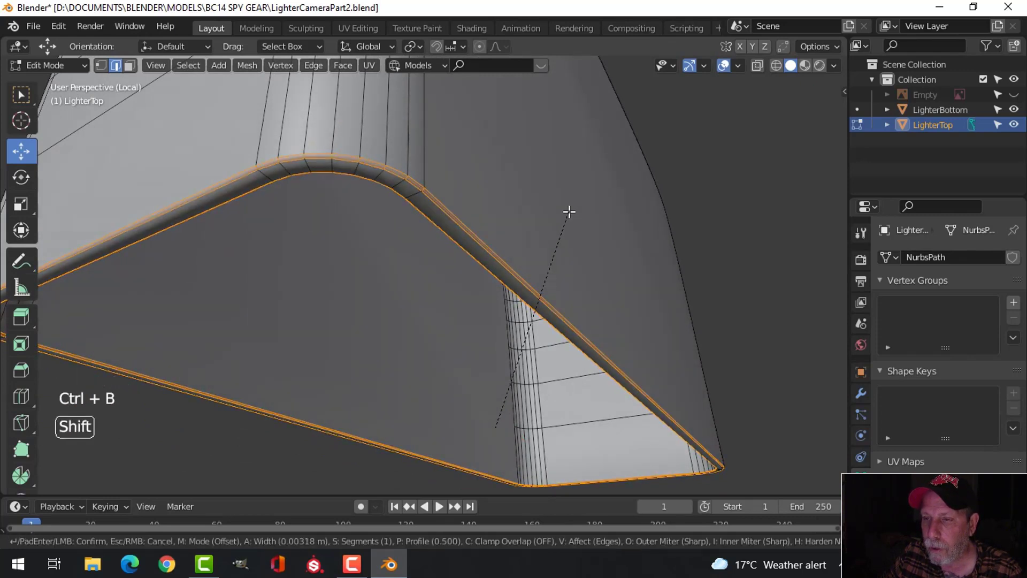
scroll(569, 212, up, 1)
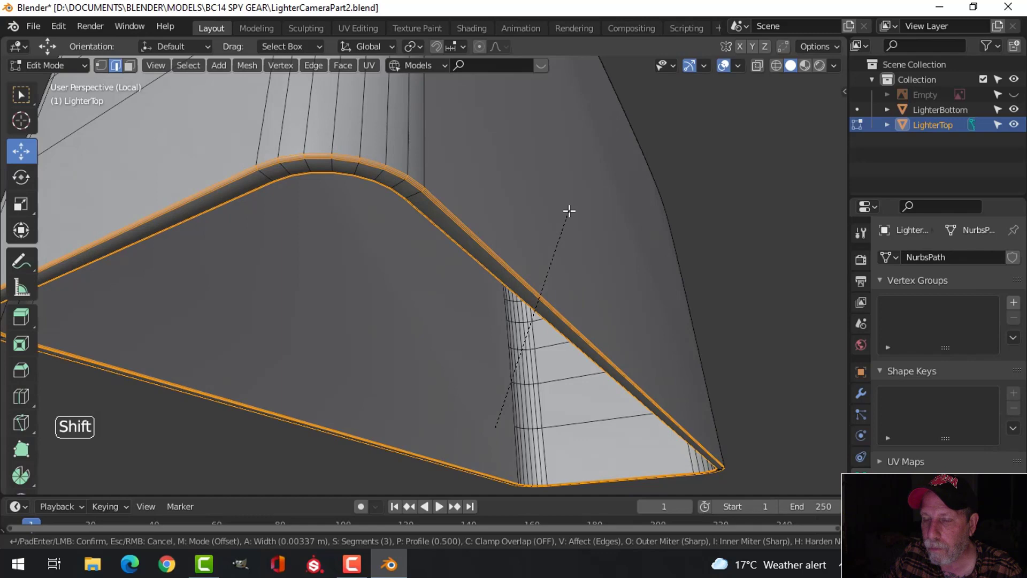
click(569, 211)
key(Tab)
Step: Examine the bevelled rim and the shading of the lid's inner and outer walls from below
middle_drag(573, 235, 484, 254)
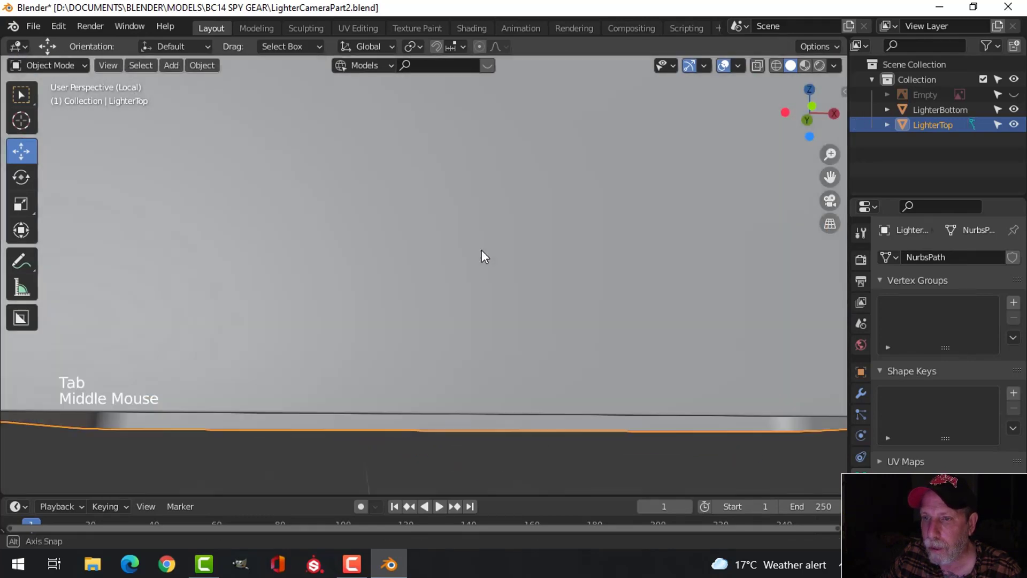
scroll(413, 262, down, 3)
middle_drag(413, 262, 426, 301)
scroll(425, 300, up, 1)
scroll(425, 300, down, 1)
key(alt+a)
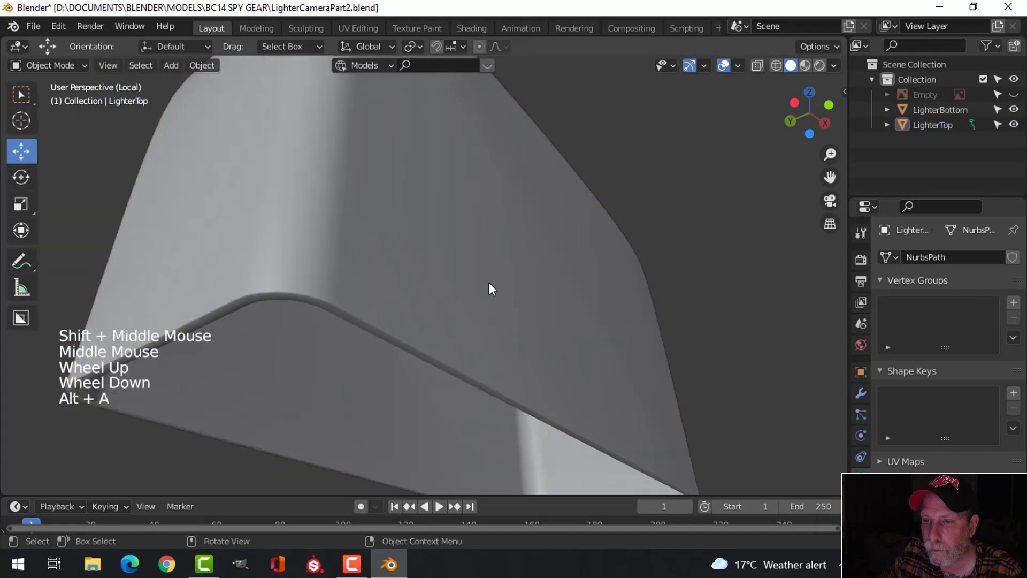
middle_drag(489, 281, 415, 320)
scroll(415, 320, down, 2)
scroll(416, 320, down, 2)
middle_drag(516, 296, 393, 282)
scroll(393, 288, up, 2)
shift+middle_drag(490, 300, 465, 281)
middle_drag(465, 281, 429, 283)
scroll(419, 319, up, 2)
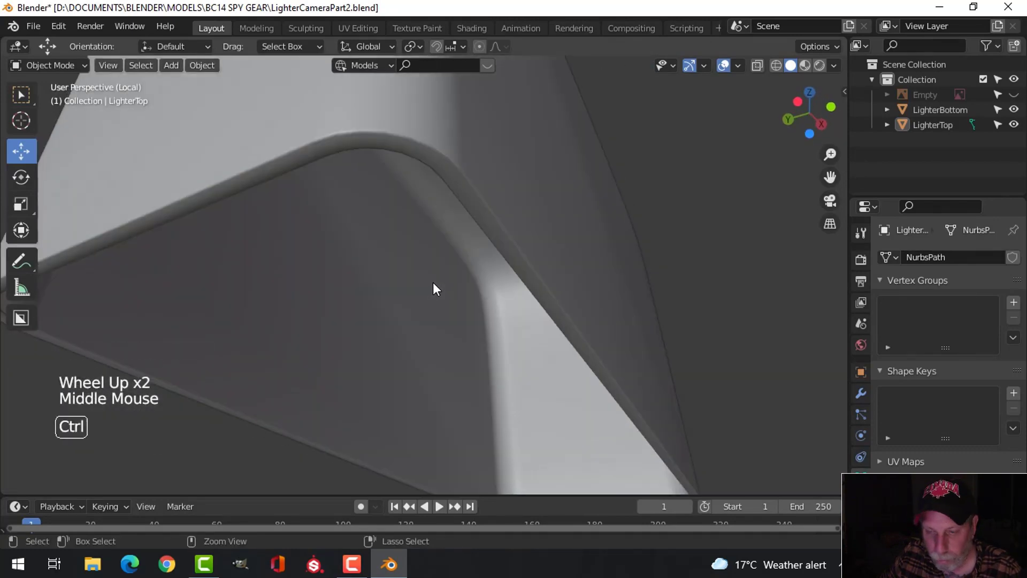
Step: Undo the bevel on the lid's rim, back to the selected edge loops in edit mode
key(ctrl+z)
key(ctrl+z)
key(ctrl+z)
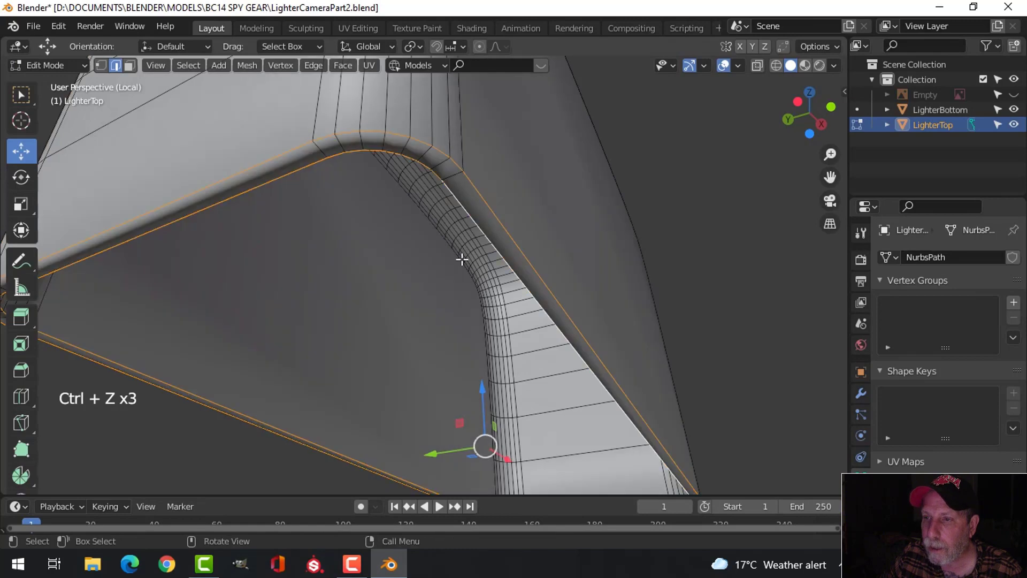
Step: Bevel the lid's two selected rim loops with 3 segments, return to object mode and leave local view
key(ctrl+b)
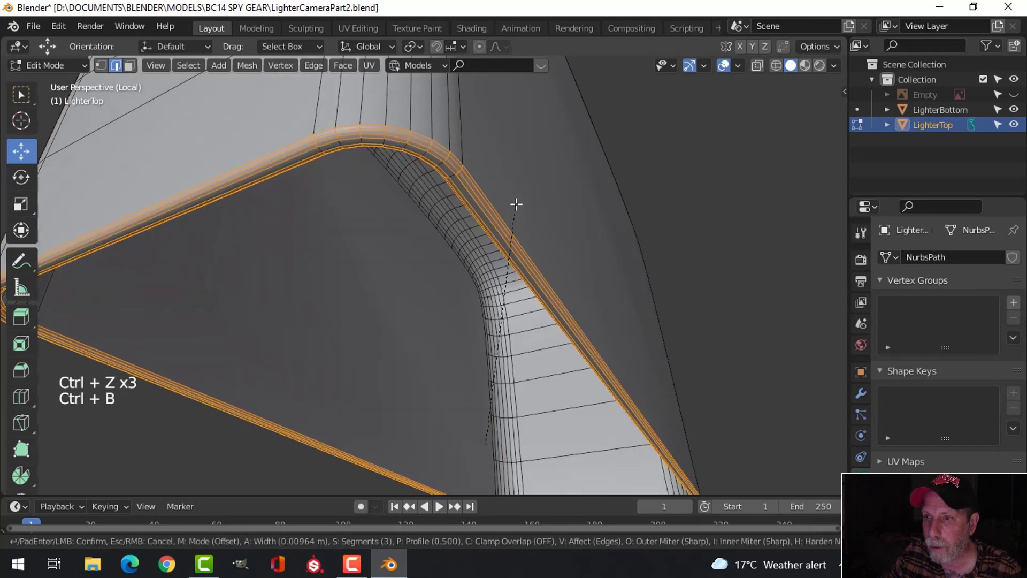
click(530, 200)
key(Tab)
middle_drag(544, 198, 483, 239)
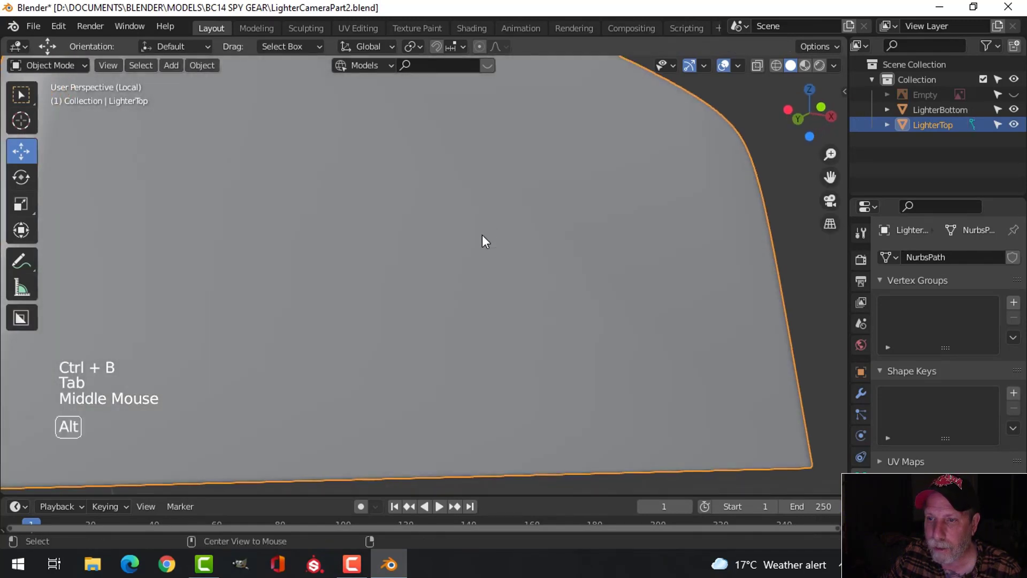
key(alt+a)
scroll(475, 280, down, 3)
middle_drag(475, 280, 553, 280)
key(slash)
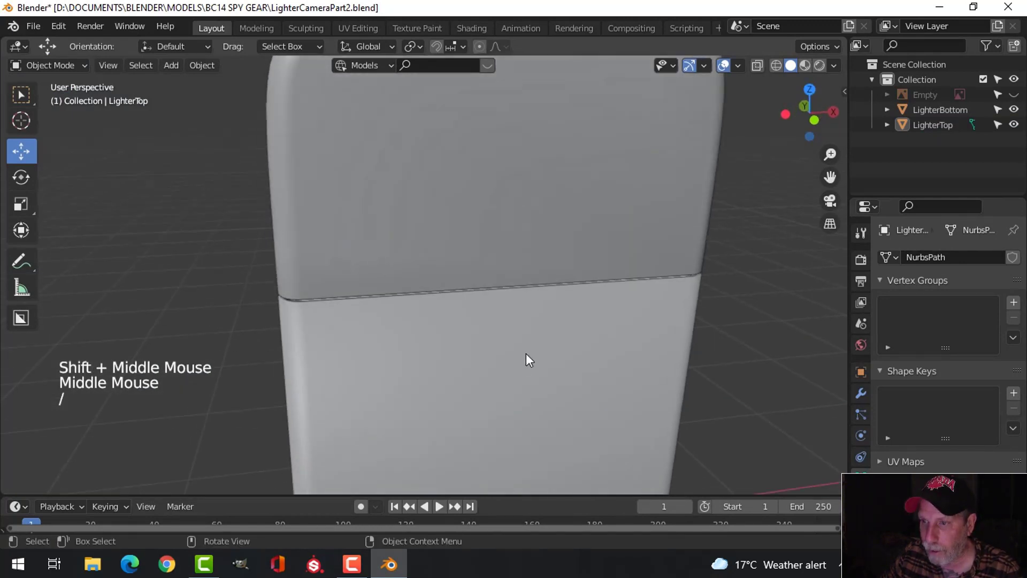
Step: Isolate the LighterBottom body in local view and select the outer and inner edge loops of its open rim in edit mode
click(555, 355)
key(slash)
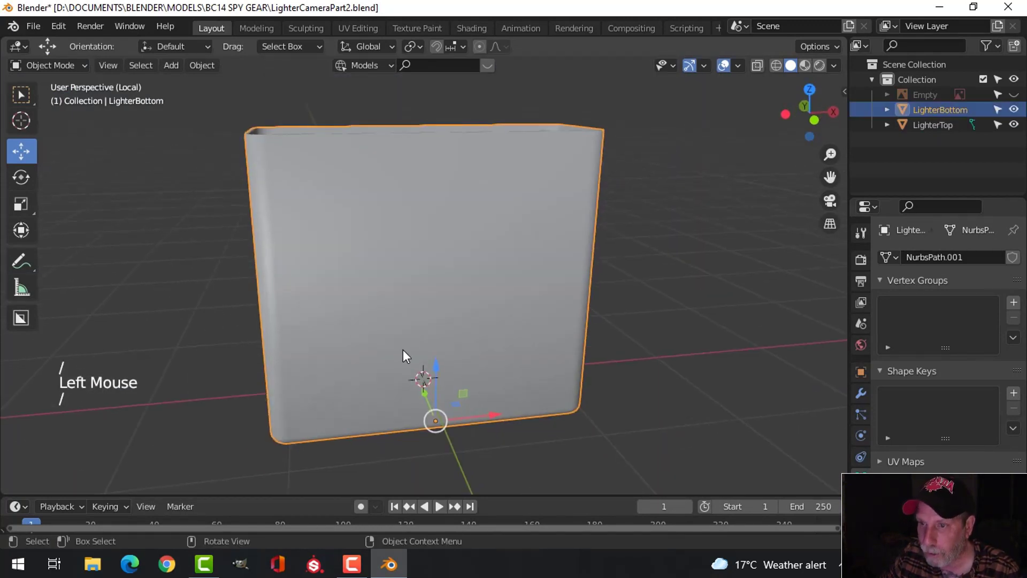
key(Tab)
middle_drag(420, 374, 369, 299)
scroll(419, 337, up, 2)
scroll(370, 299, up, 1)
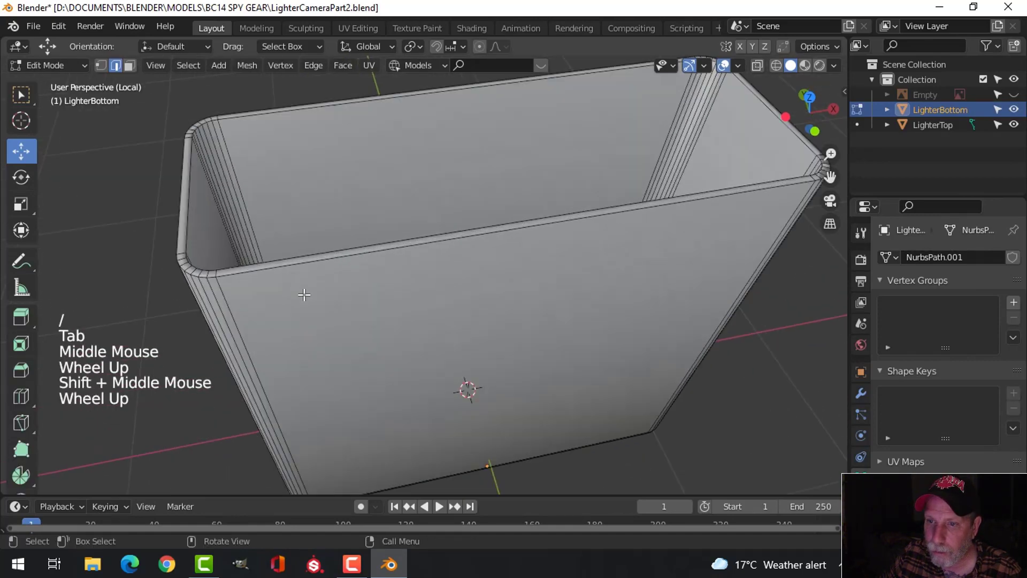
alt+shift+click(265, 271)
alt+shift+click(266, 271)
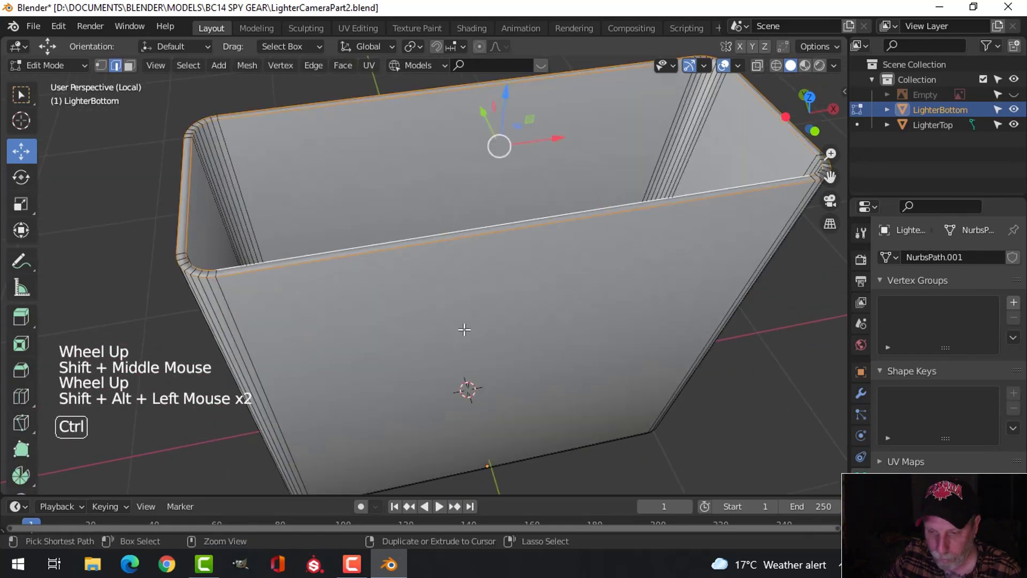
Step: Bevel the body's two rim loops about 0.009 m wide with 3 segments, return to object mode and leave local view
key(ctrl+b)
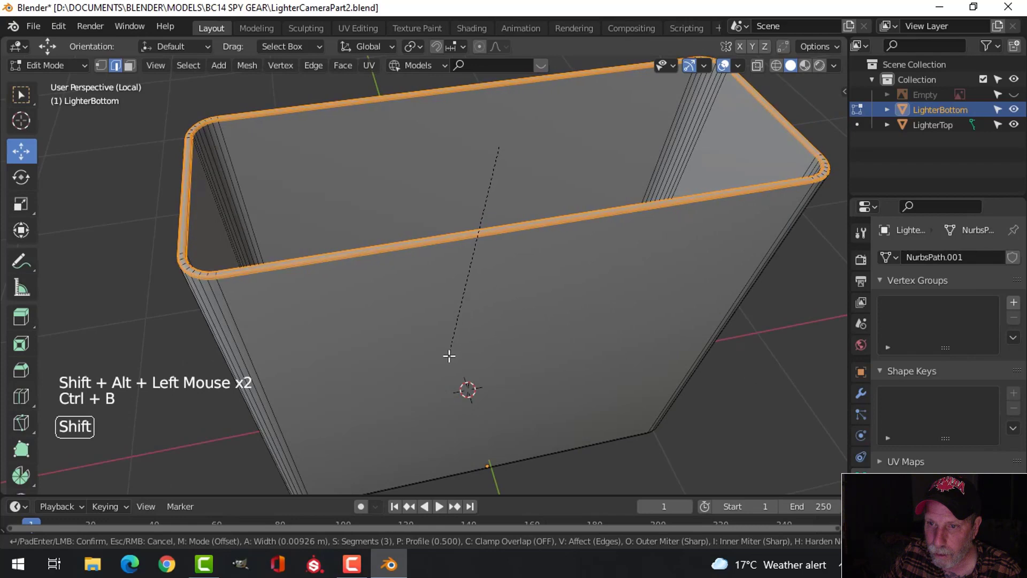
click(448, 360)
key(Tab)
middle_drag(424, 355, 482, 305)
key(alt+a)
scroll(500, 298, down, 3)
key(slash)
scroll(472, 309, down, 4)
scroll(396, 296, up, 3)
scroll(554, 322, down, 1)
middle_drag(481, 305, 445, 339)
Step: Snap the 3D cursor to the centre of the body's flat bottom face and return to object mode
click(445, 338)
key(Tab)
middle_drag(600, 361, 545, 243)
key(alt+a)
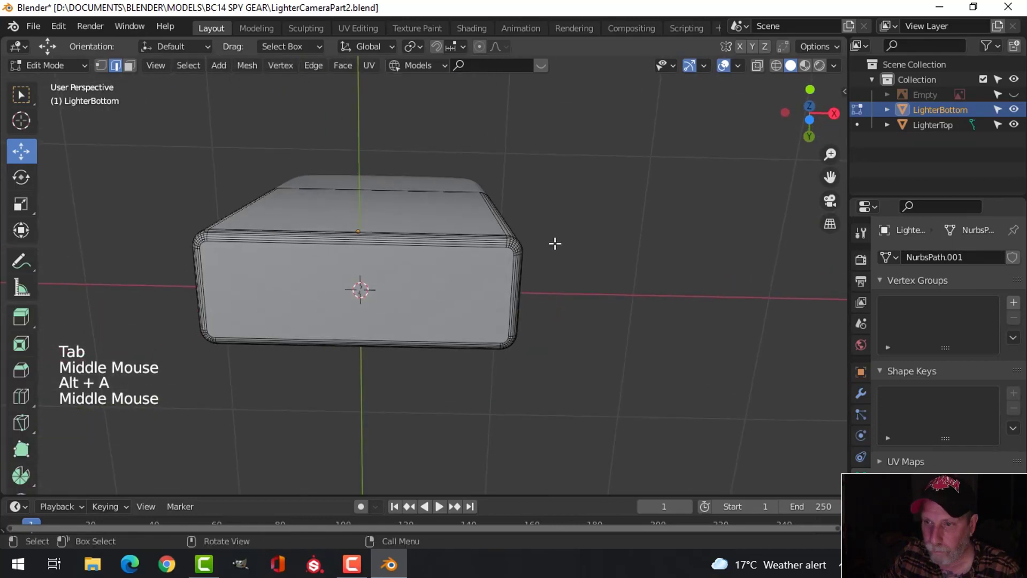
key(3)
click(360, 287)
middle_drag(360, 287, 534, 279)
key(shift+a)
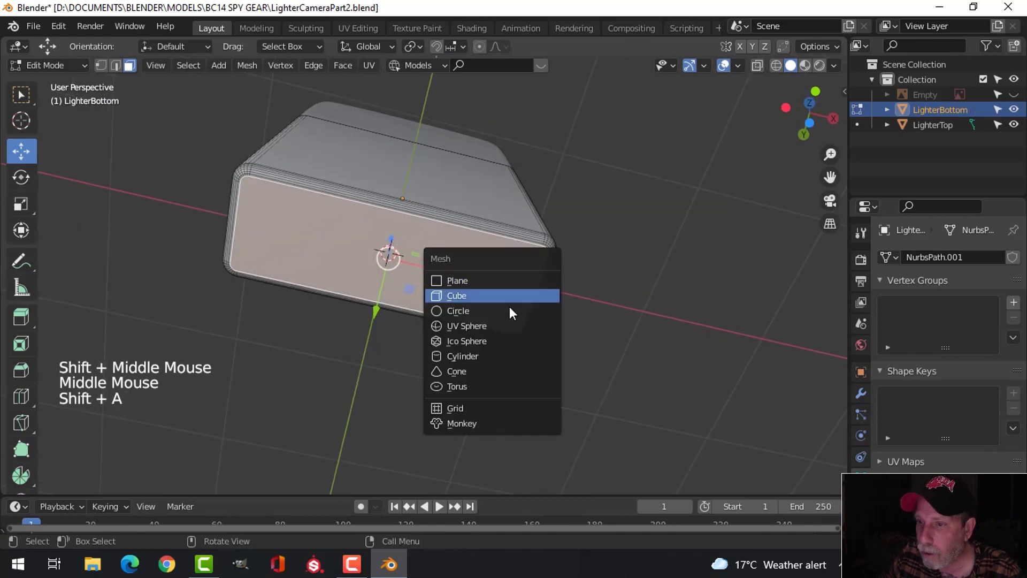
key(Escape)
key(shift+s)
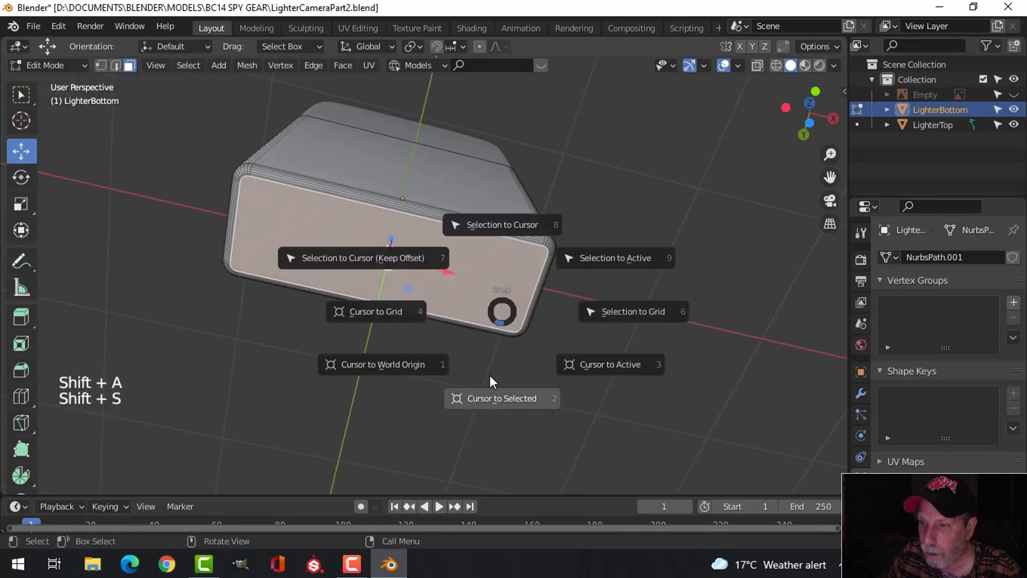
click(496, 381)
key(Tab)
middle_drag(536, 321, 503, 356)
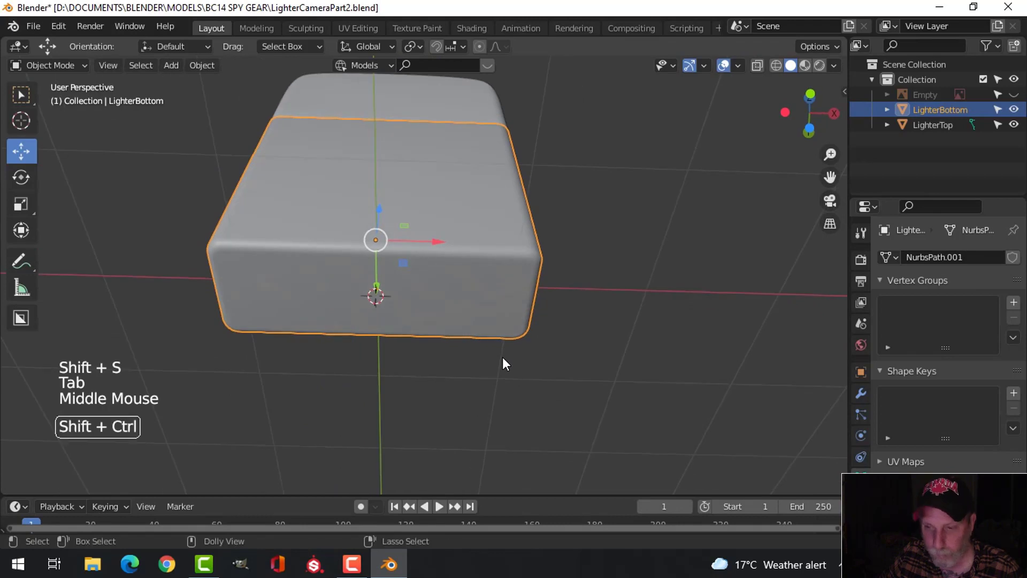
key(shift+a)
mouse_move(437, 209)
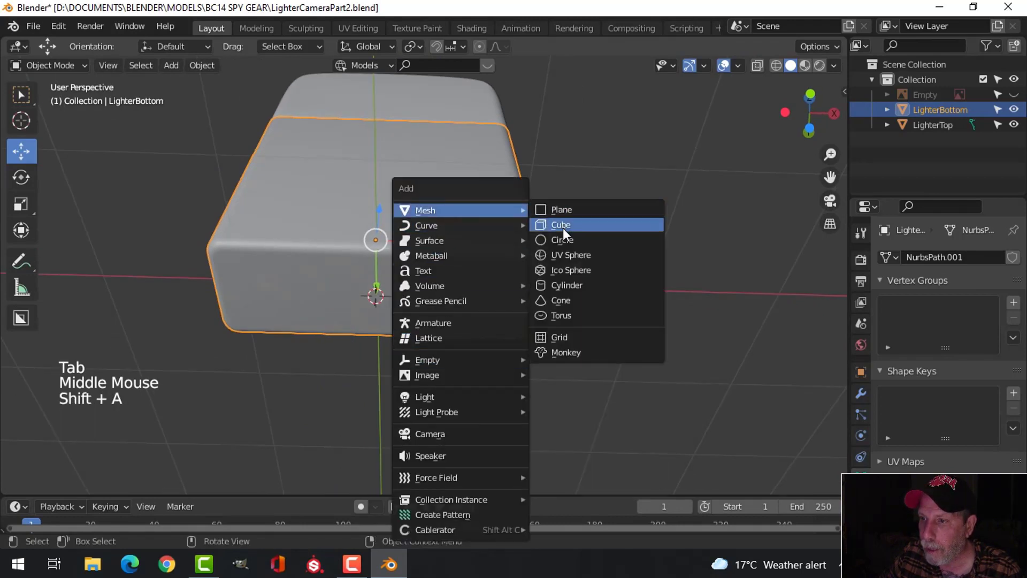
click(566, 301)
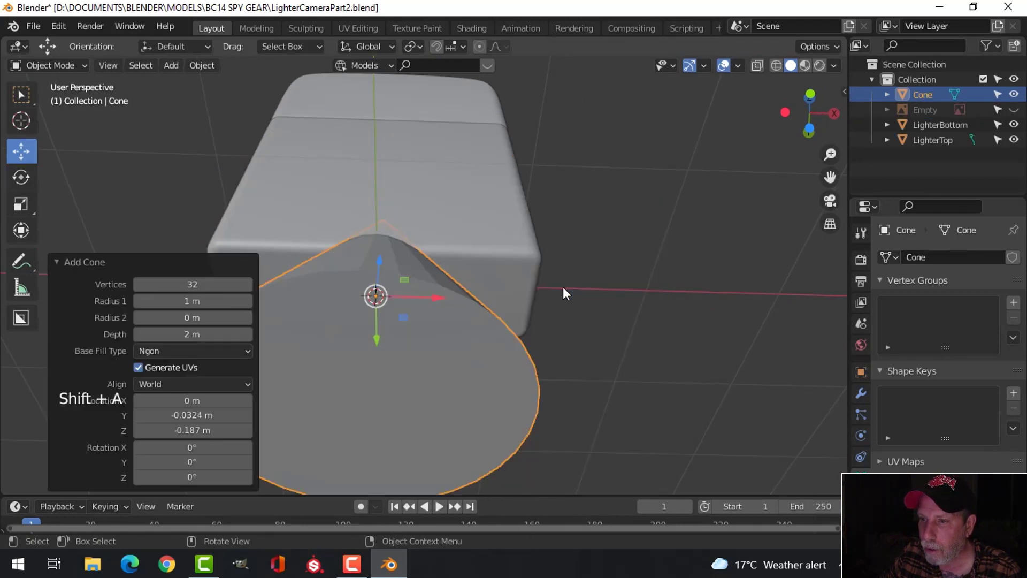
key(x)
click(505, 301)
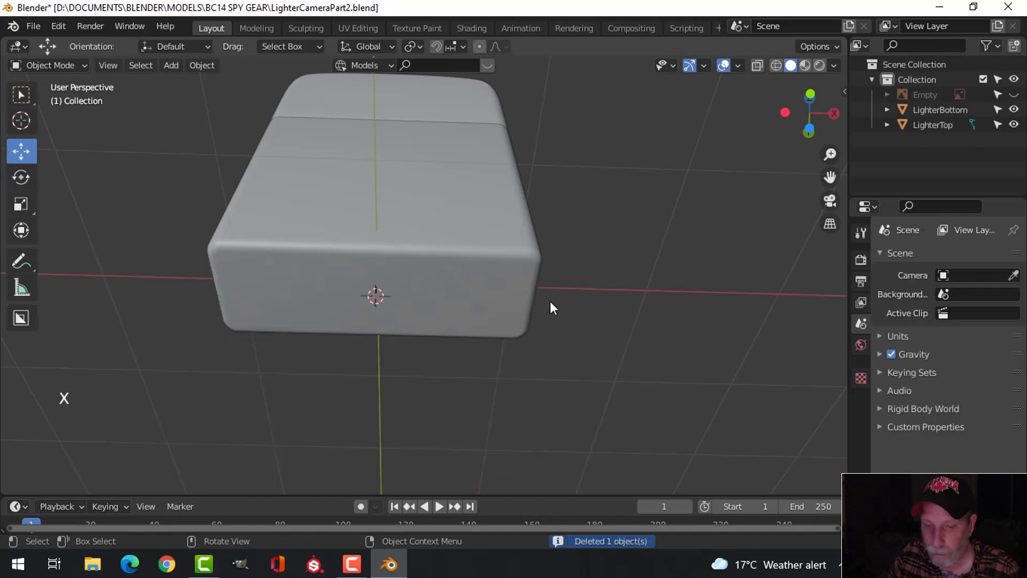
Step: Add a cylinder at the 3D cursor and scale its mesh by 0.273 and again by 0.823 to fit within the body's base
key(shift+a)
mouse_move(496, 211)
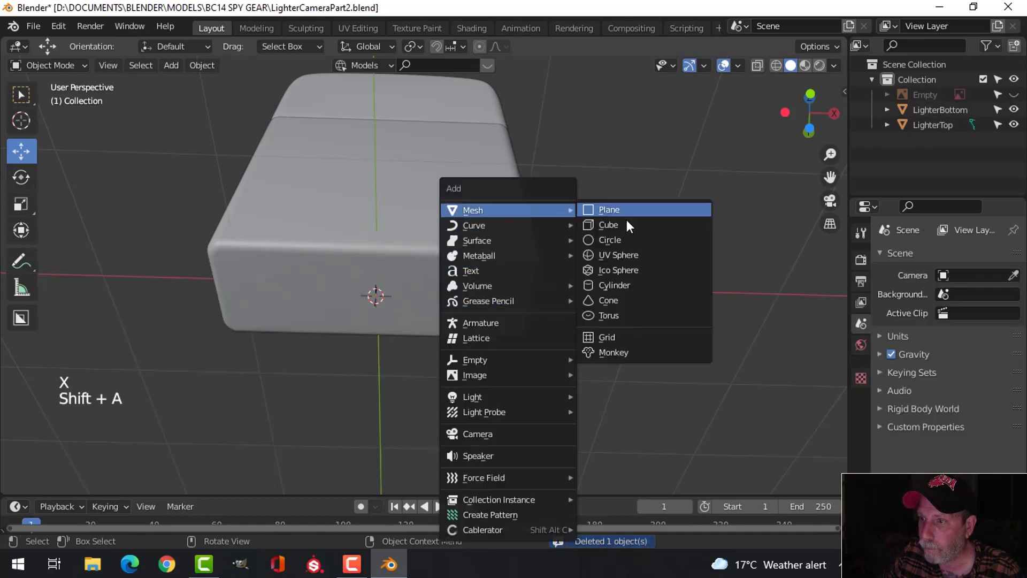
click(619, 284)
key(Tab)
middle_drag(630, 272, 722, 298)
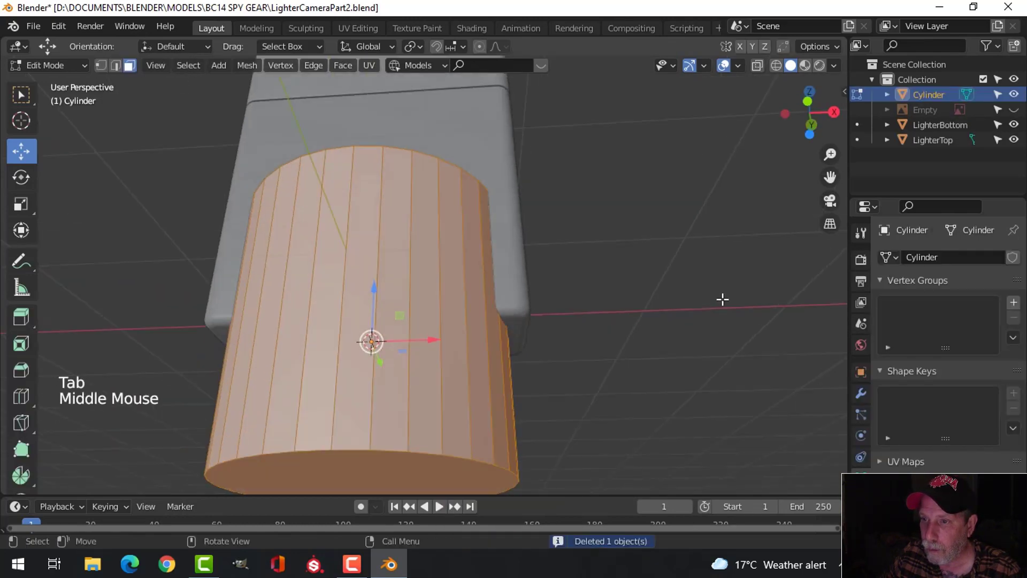
key(s)
click(470, 339)
middle_drag(470, 340, 452, 253)
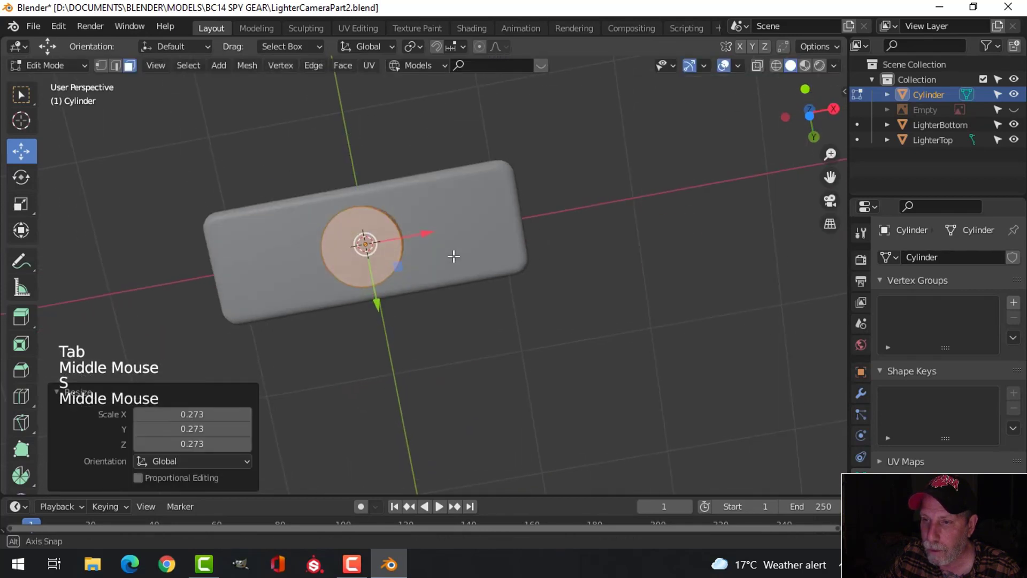
key(s)
click(476, 256)
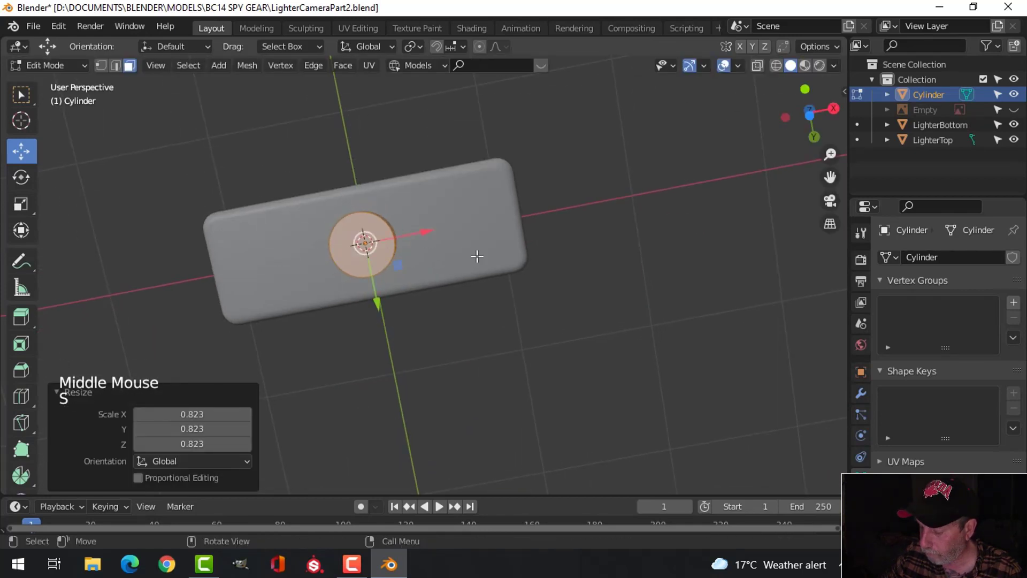
key(ctrl+KP_7)
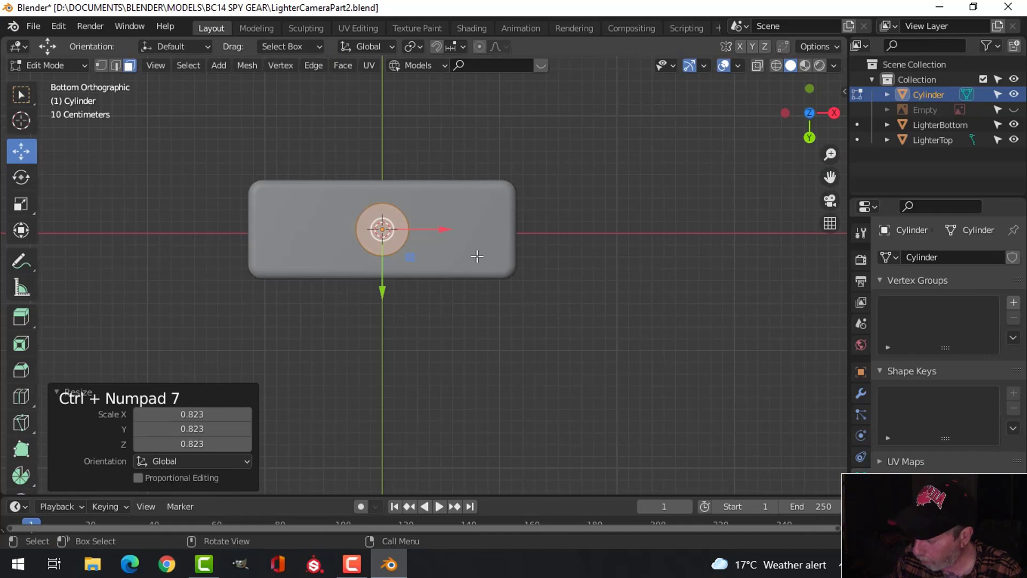
Step: Check in wireframe how the cylinder passes through the body's bottom wall, and return to object mode with solid shading
key(KP_3)
key(z)
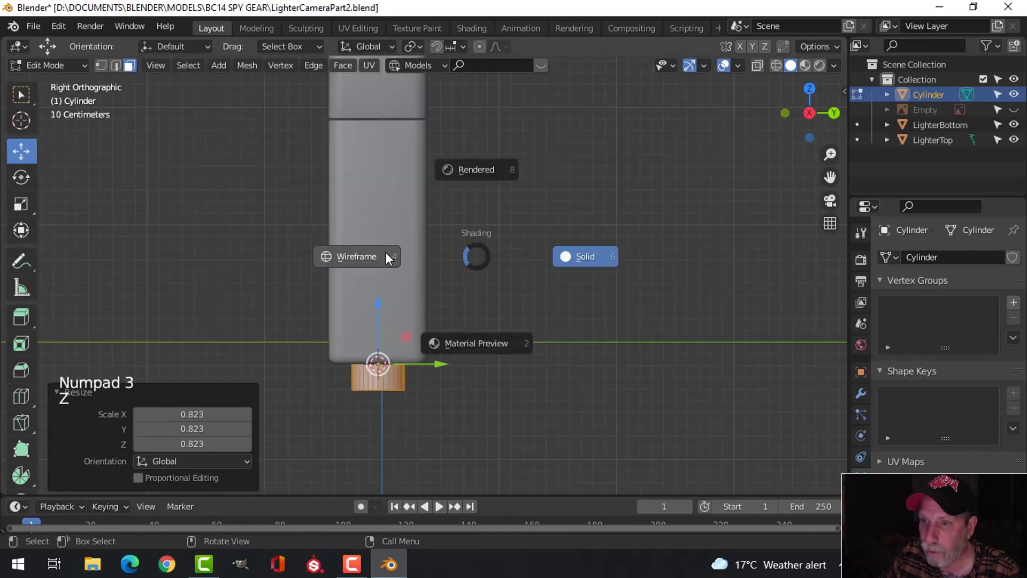
scroll(456, 321, up, 3)
shift+middle_drag(456, 321, 549, 246)
key(Tab)
middle_drag(458, 305, 579, 271)
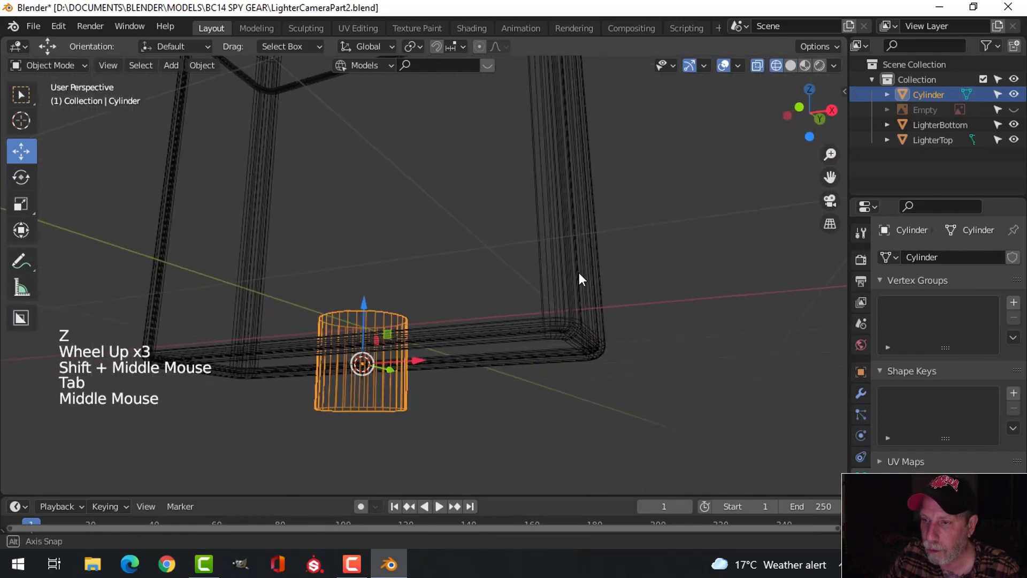
key(z)
click(651, 290)
mouse_move(651, 293)
middle_down()
mouse_move(490, 337)
mouse_move(702, 108)
middle_up()
Step: Turn on the Face Orientation overlay and examine the normals of the lid, body and cylinder
click(738, 65)
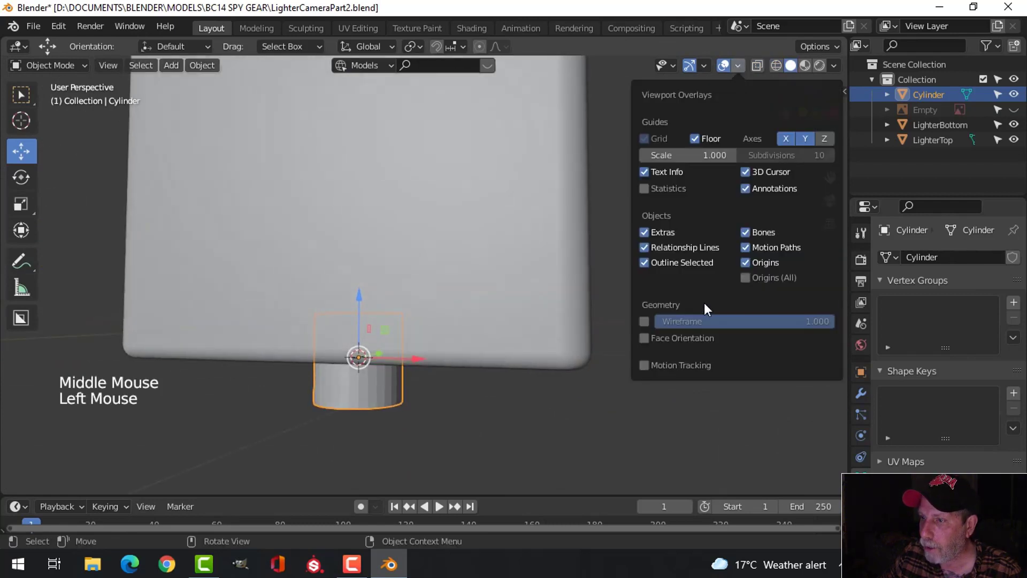
click(672, 341)
scroll(431, 257, down, 7)
shift+middle_drag(398, 291, 444, 299)
middle_drag(444, 299, 447, 243)
Step: Turn the normals of all faces of the lid and body outward, return to object mode and deselect everything
click(399, 183)
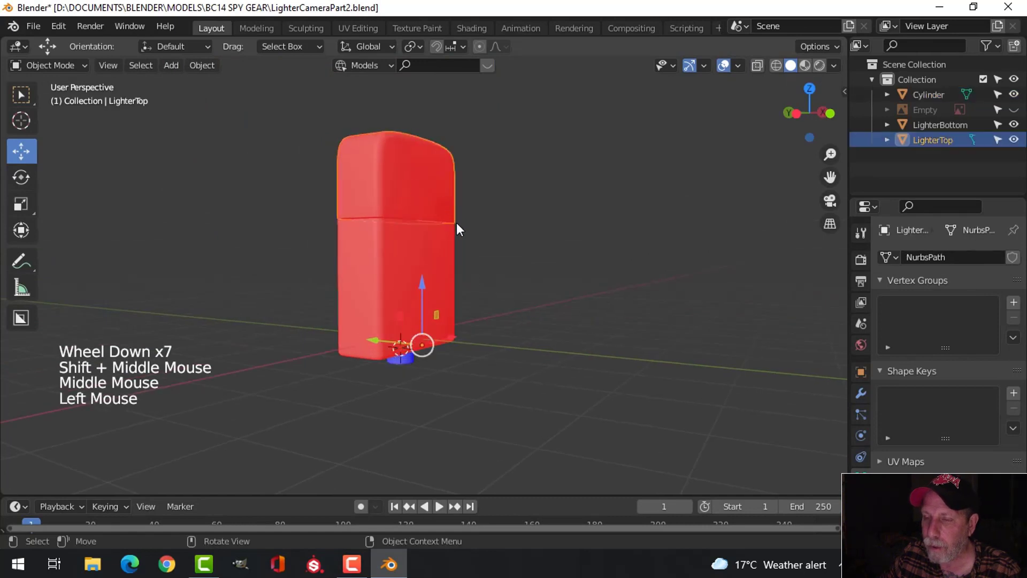
shift+click(423, 255)
key(Tab)
key(a)
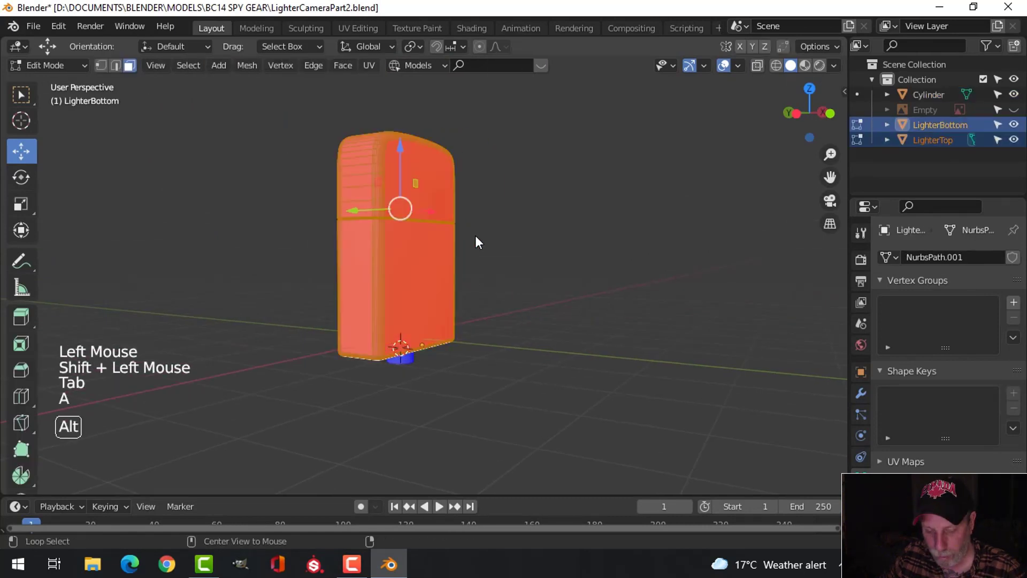
key(alt+n)
click(476, 248)
key(Tab)
middle_drag(505, 261, 461, 279)
key(alt+a)
Step: Save the file and turn off the Face Orientation overlay
scroll(466, 288, up, 3)
key(ctrl+s)
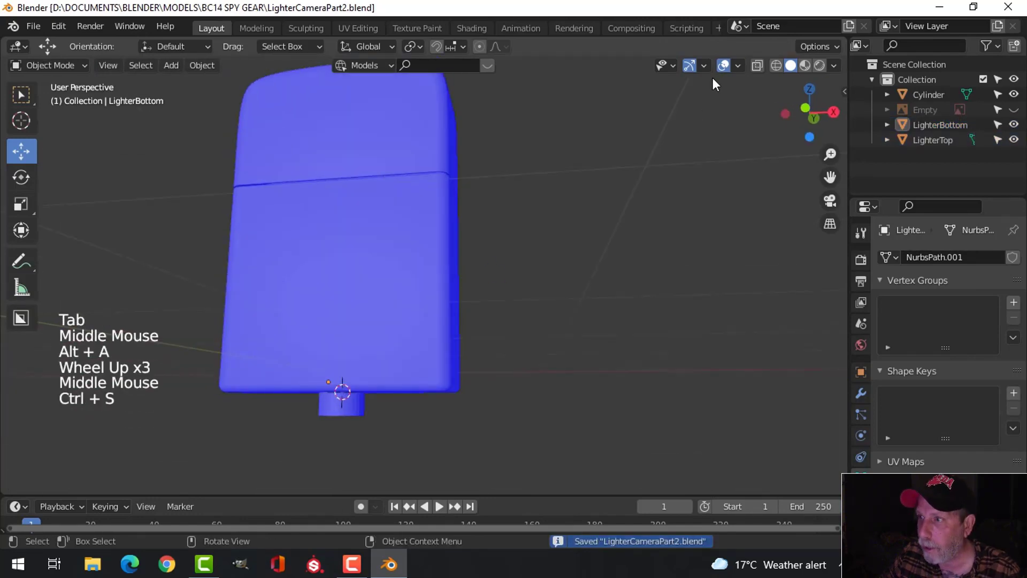
click(737, 66)
click(670, 339)
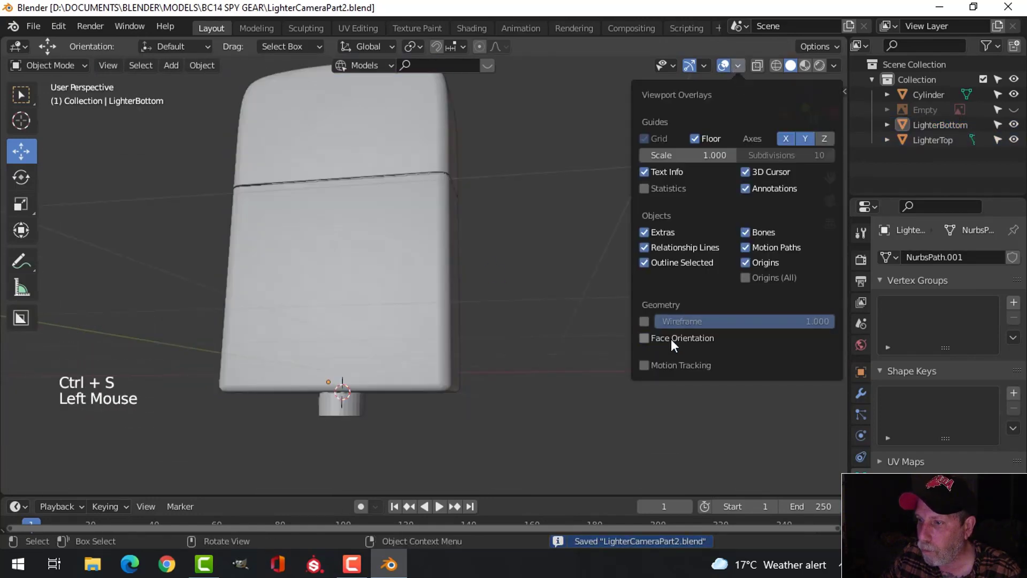
Step: Add a Boolean Difference modifier to the LighterBottom body with the cylinder as the cutting object
middle_drag(562, 316, 427, 307)
click(428, 308)
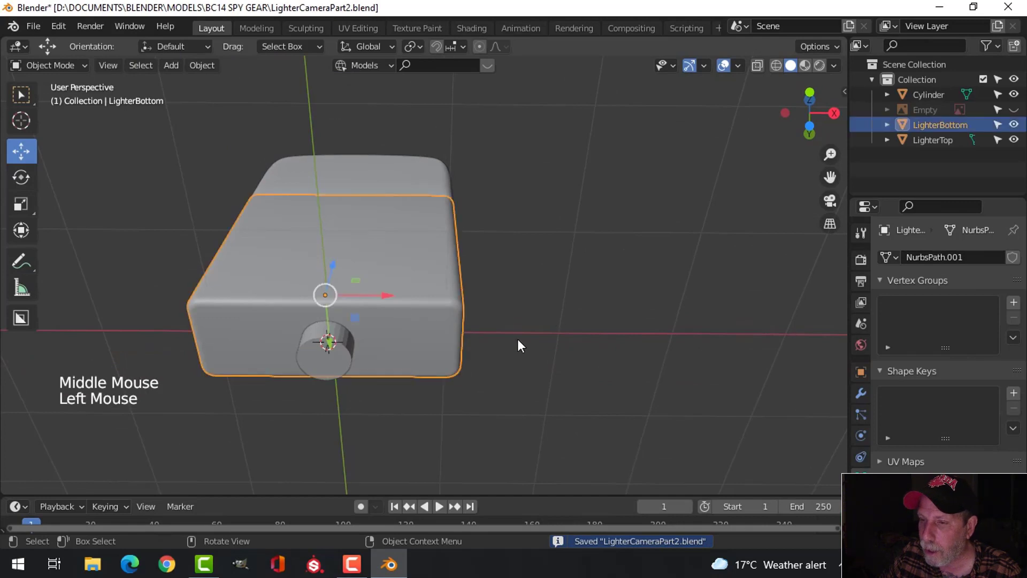
shift+middle_drag(518, 346, 583, 321)
middle_drag(583, 321, 642, 332)
click(861, 393)
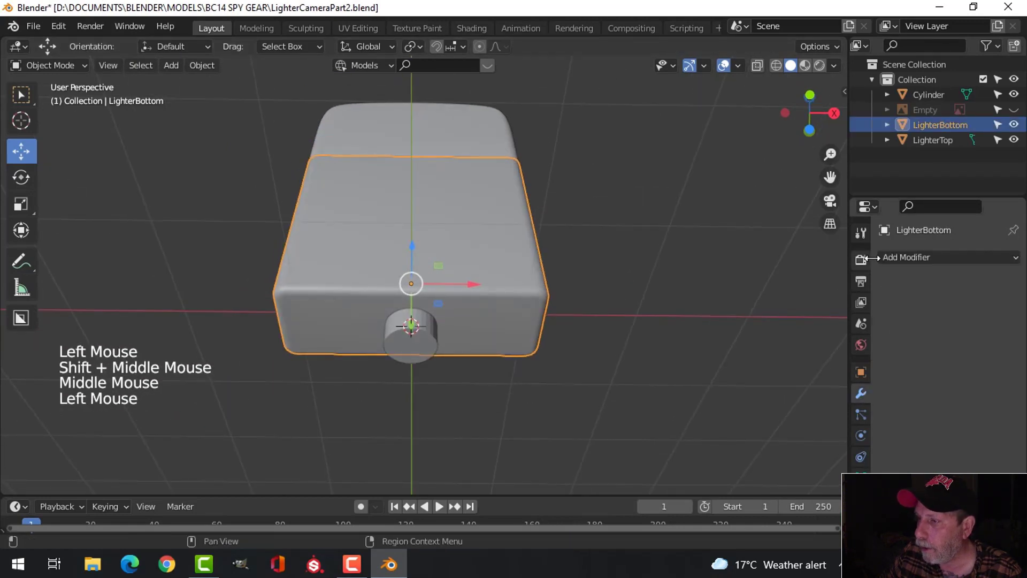
click(896, 256)
click(770, 333)
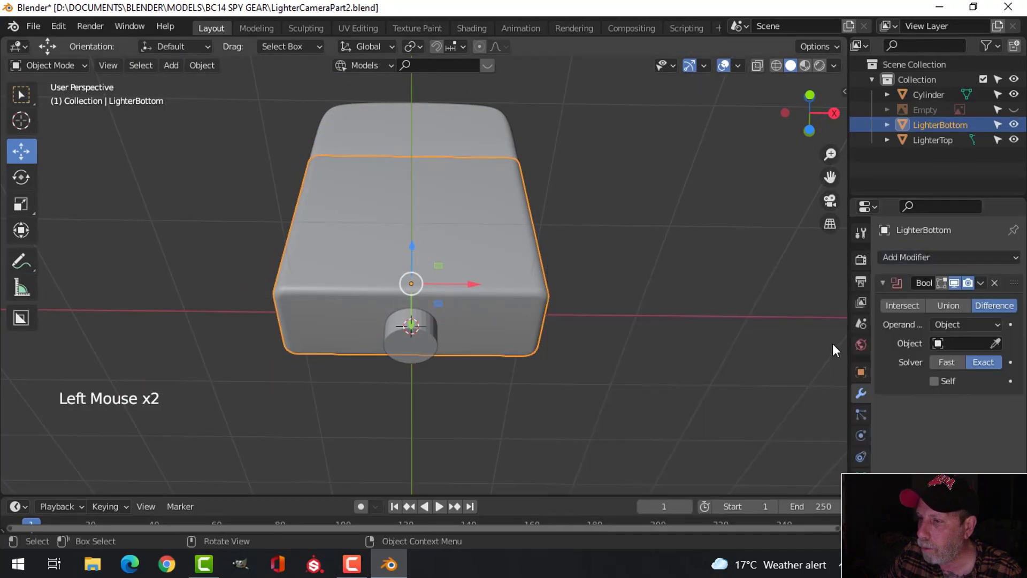
click(995, 343)
click(426, 333)
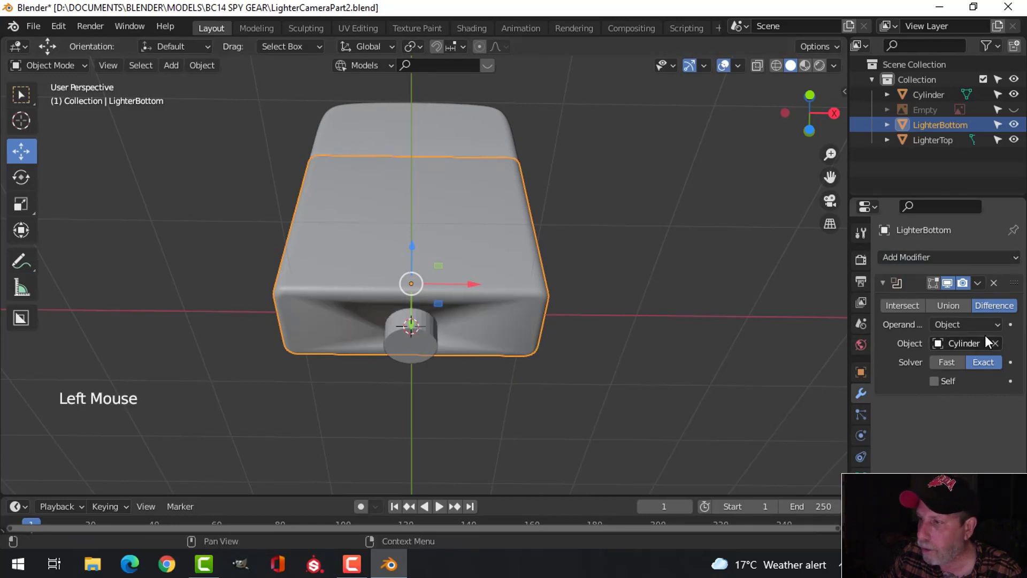
Step: Apply the body's Boolean modifier and hide the cylinder
click(977, 283)
click(935, 302)
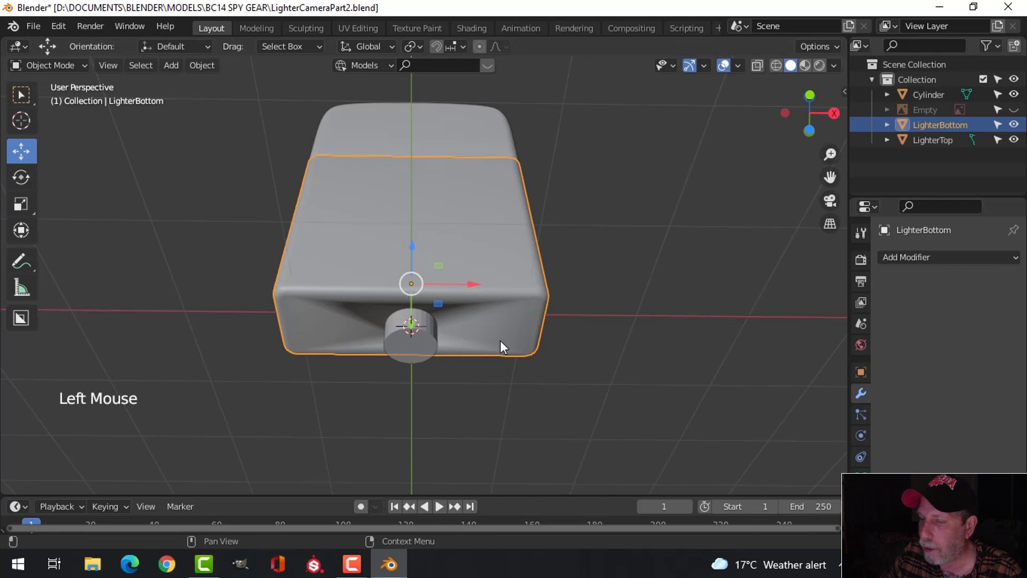
click(408, 346)
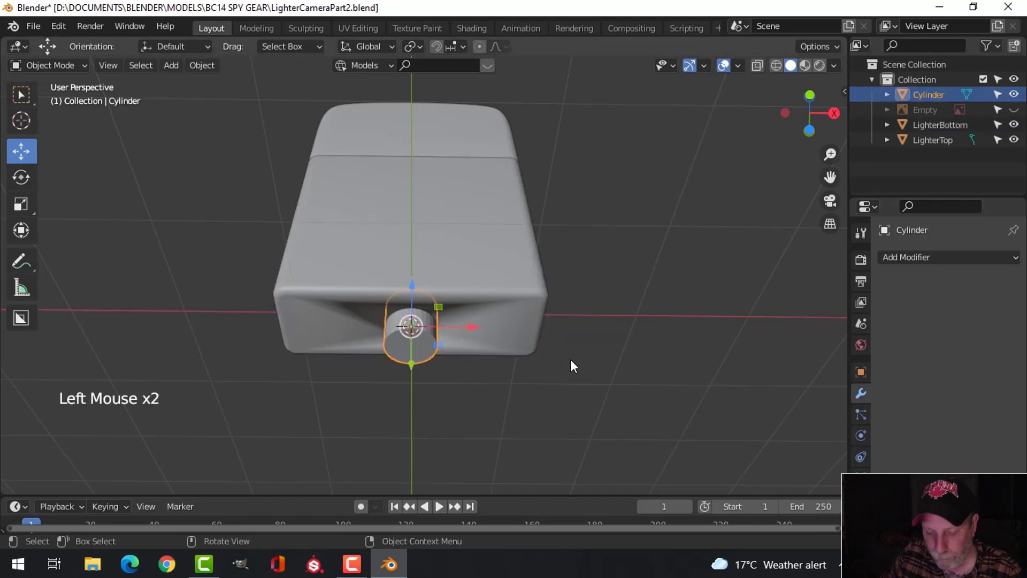
key(h)
middle_drag(454, 367, 457, 310)
Step: Enter edit mode on the LighterBottom body and clear the selection around the hole in its base
click(558, 272)
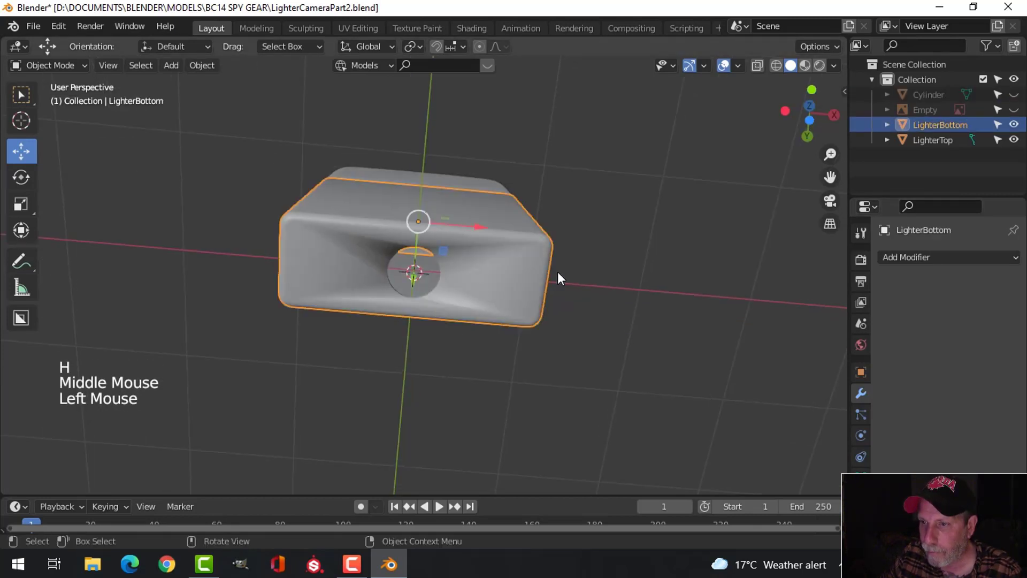
mouse_move(557, 272)
middle_down()
mouse_move(436, 338)
mouse_move(516, 308)
mouse_move(512, 292)
mouse_move(552, 275)
mouse_move(465, 300)
mouse_move(555, 262)
middle_up()
scroll(438, 337, up, 2)
scroll(553, 278, up, 3)
key(Tab)
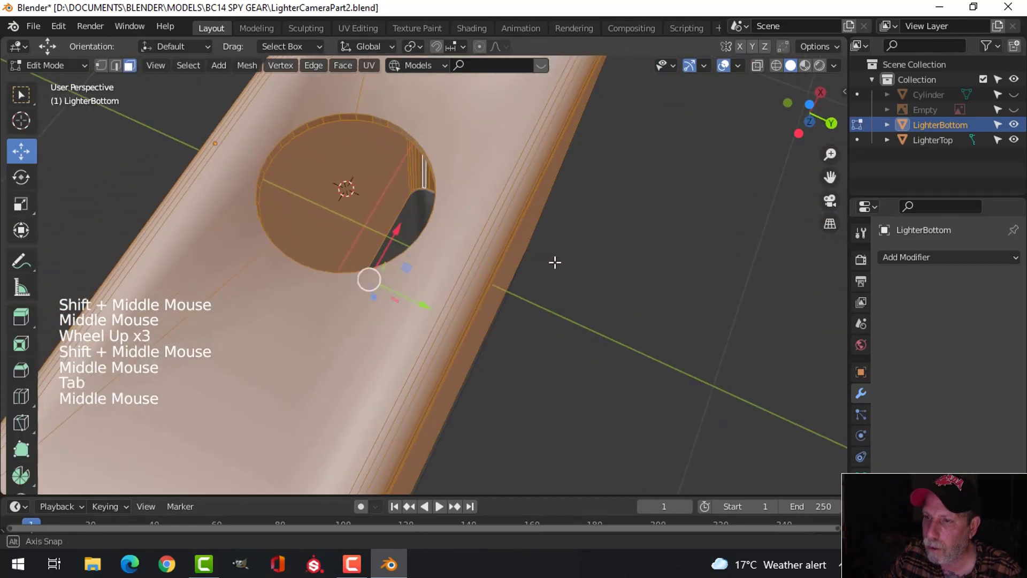
key(alt+a)
shift+middle_drag(383, 122, 461, 122)
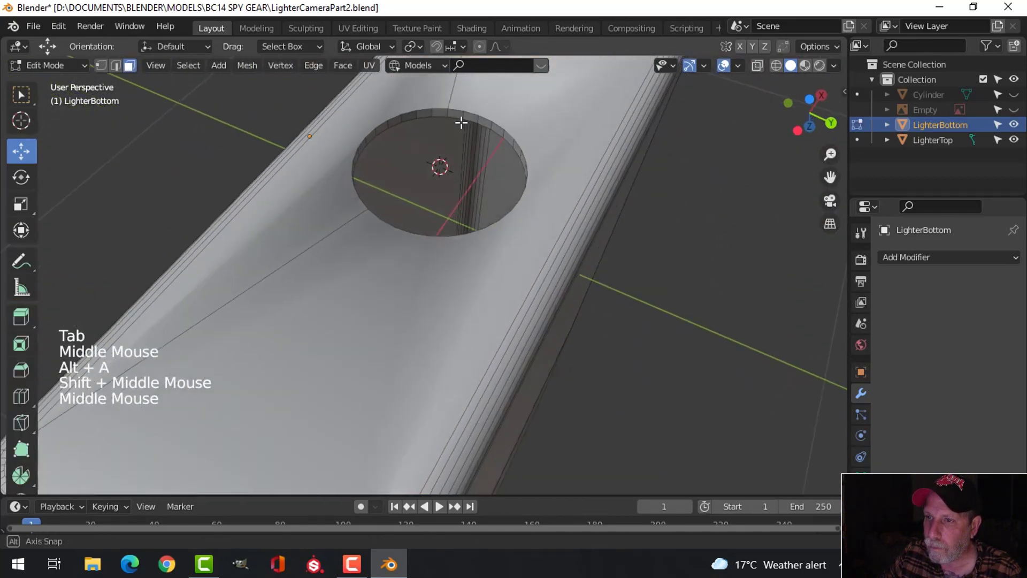
Step: Bevel the hole's outer edge loop about 0.012 m wide with 3 segments, return to object mode and deselect everything
click(473, 100)
key(alt+a)
key(2)
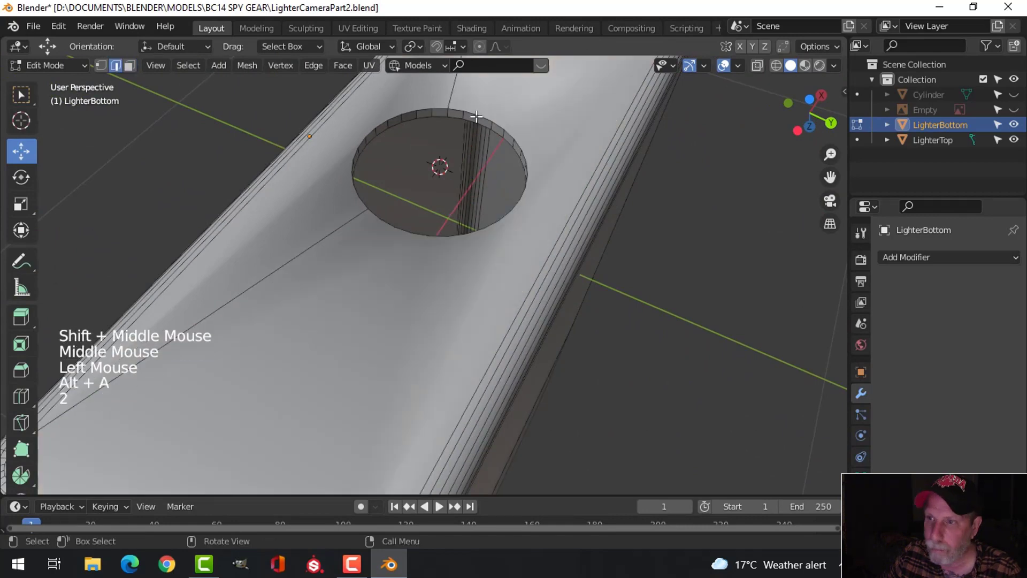
alt+shift+click(476, 107)
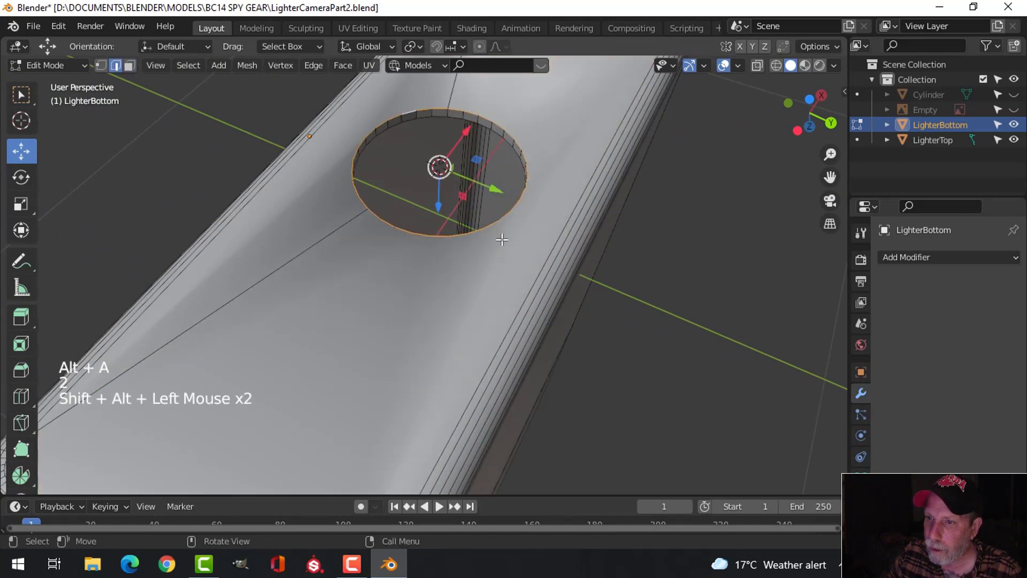
middle_drag(501, 240, 441, 274)
key(ctrl+b)
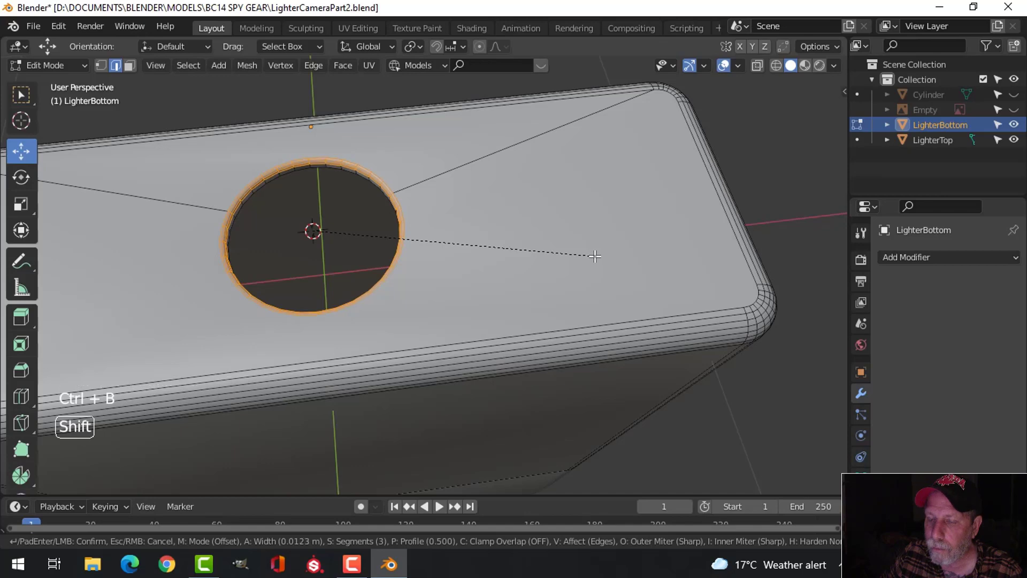
click(595, 256)
key(Tab)
scroll(508, 232, down, 2)
key(alt+a)
Step: Add a Bevel modifier to the LighterBottom body
middle_drag(508, 232, 492, 262)
scroll(486, 301, up, 2)
click(588, 352)
scroll(534, 324, down, 3)
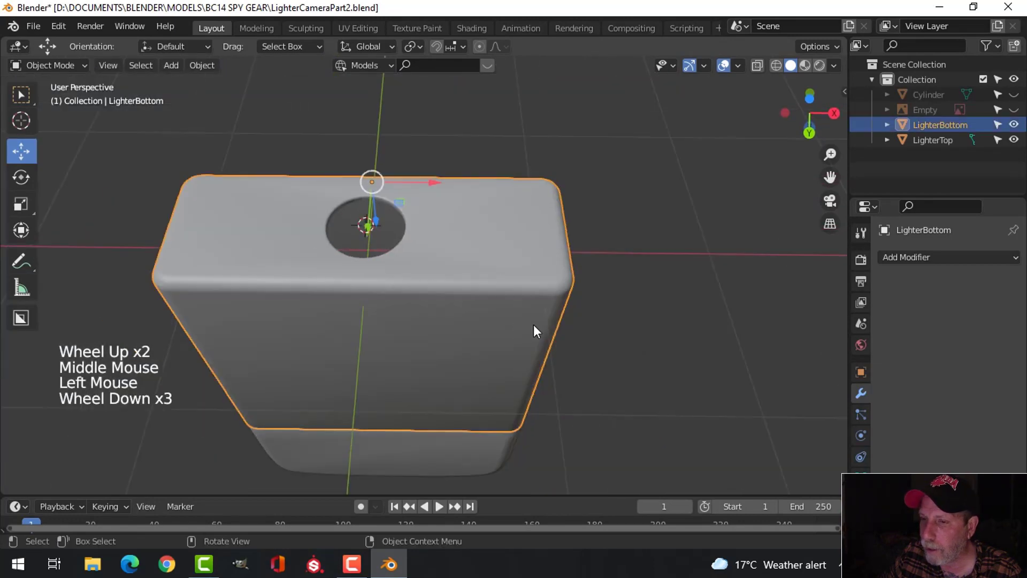
drag(898, 257, 714, 294)
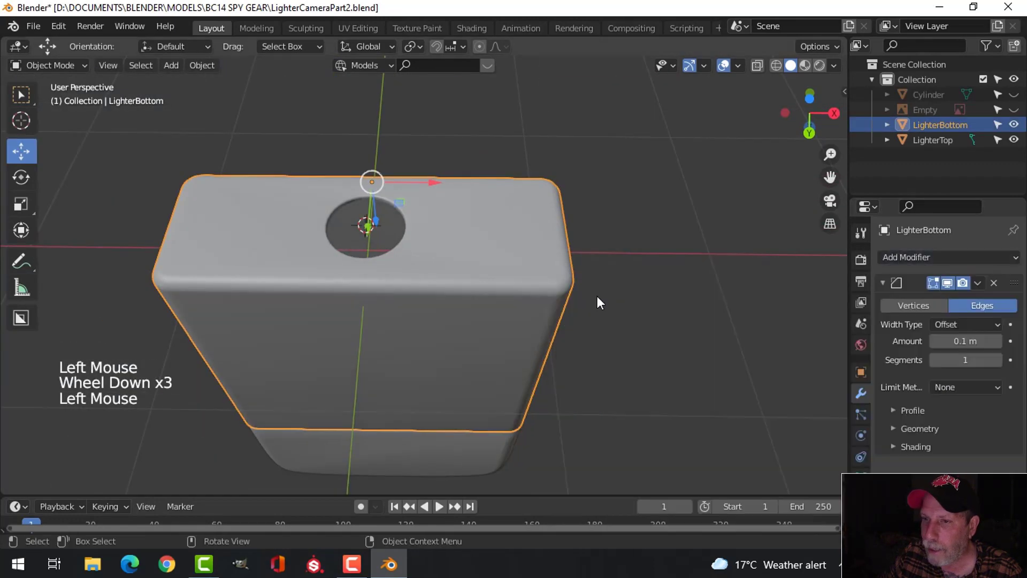
scroll(535, 291, up, 1)
scroll(500, 288, up, 1)
middle_drag(499, 287, 588, 247)
Step: Set the body's Bevel modifier to 3 segments, an amount of 0.02 m and the Angle limit method
click(1001, 359)
click(1001, 360)
click(987, 341)
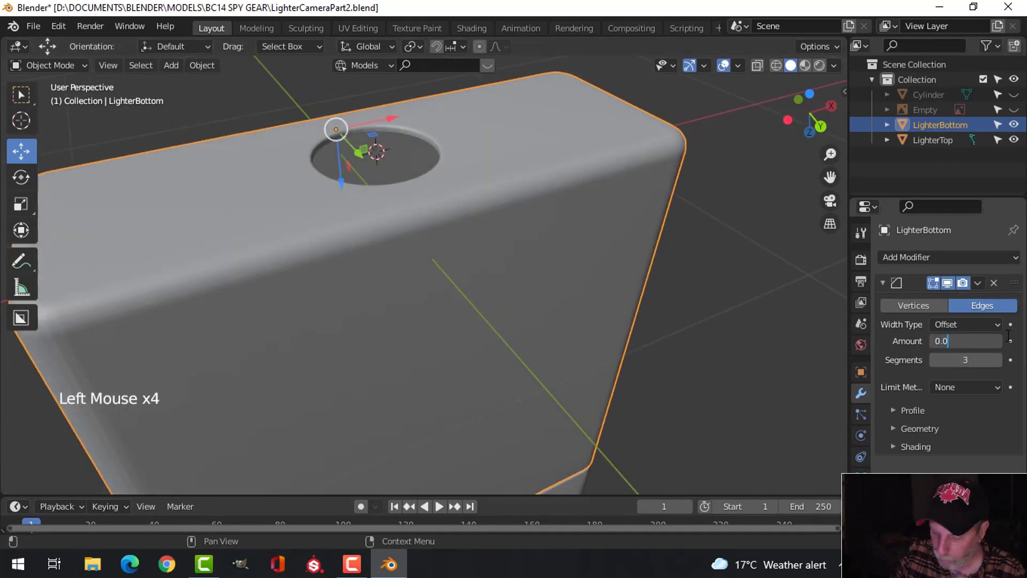
click(971, 329)
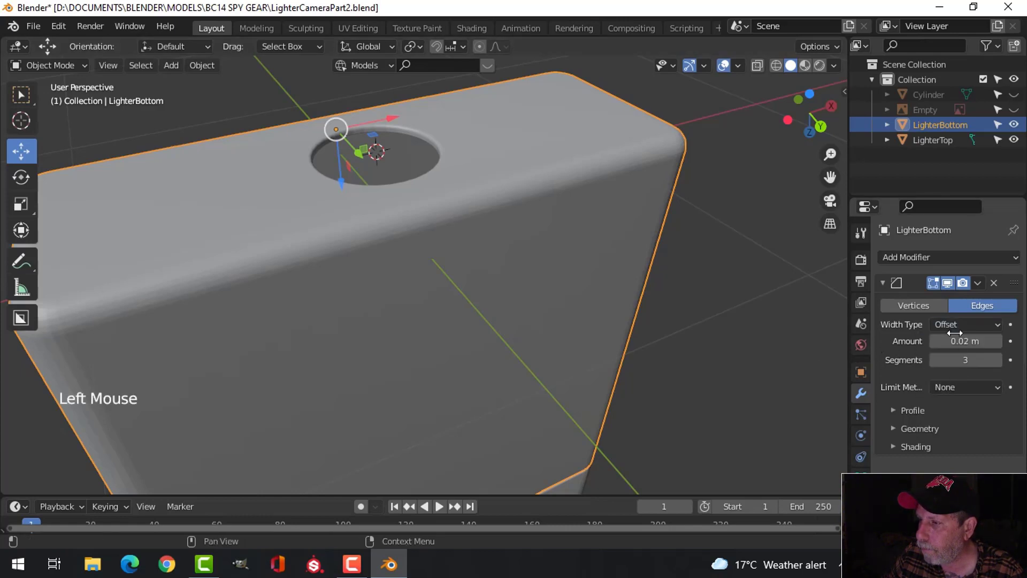
click(949, 388)
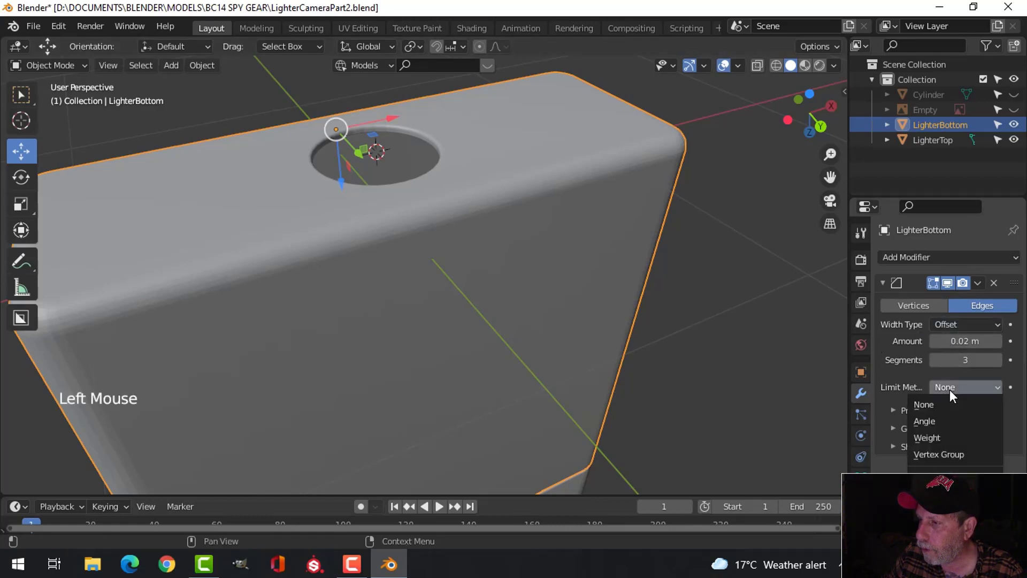
click(932, 420)
middle_drag(547, 242, 540, 229)
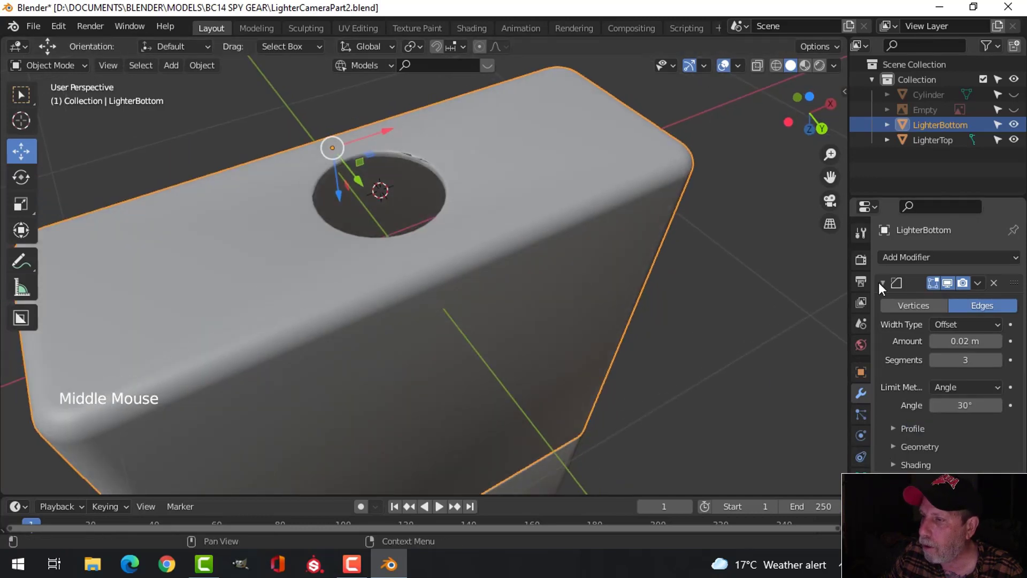
Step: Add a Weighted Normal modifier to the body and enable Auto Smooth in its mesh normals
click(903, 257)
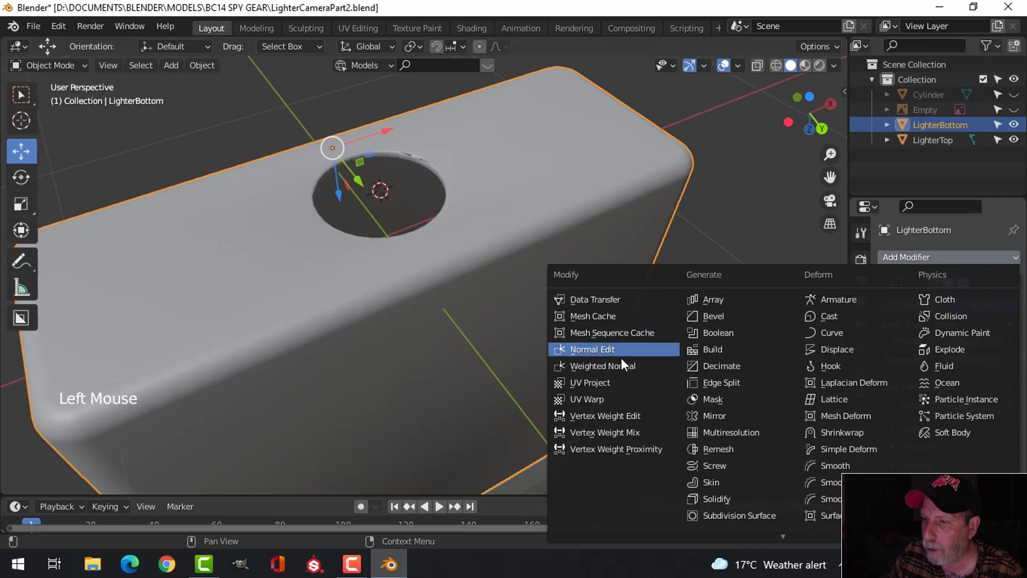
click(713, 315)
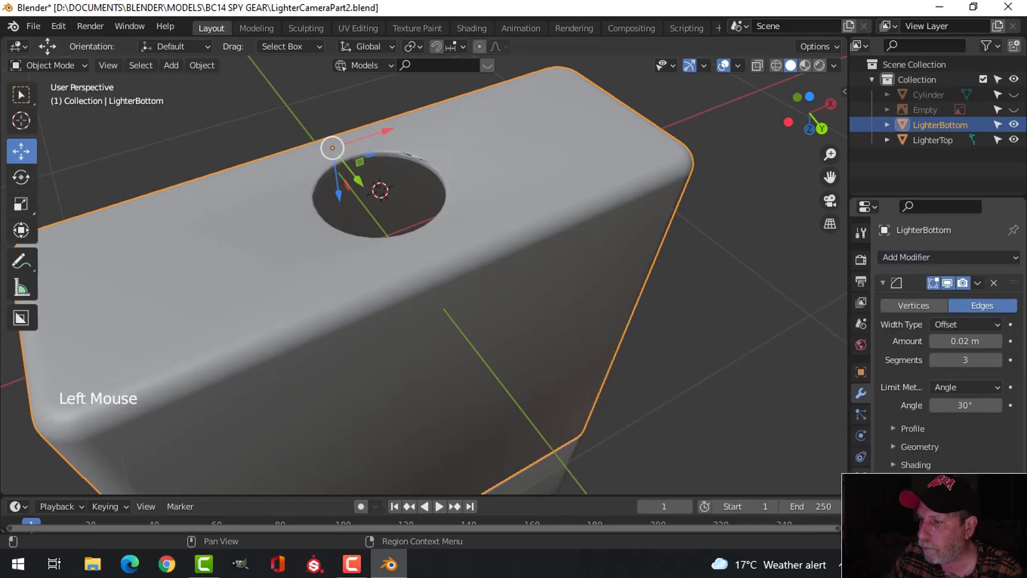
click(861, 477)
scroll(953, 448, down, 4)
click(884, 453)
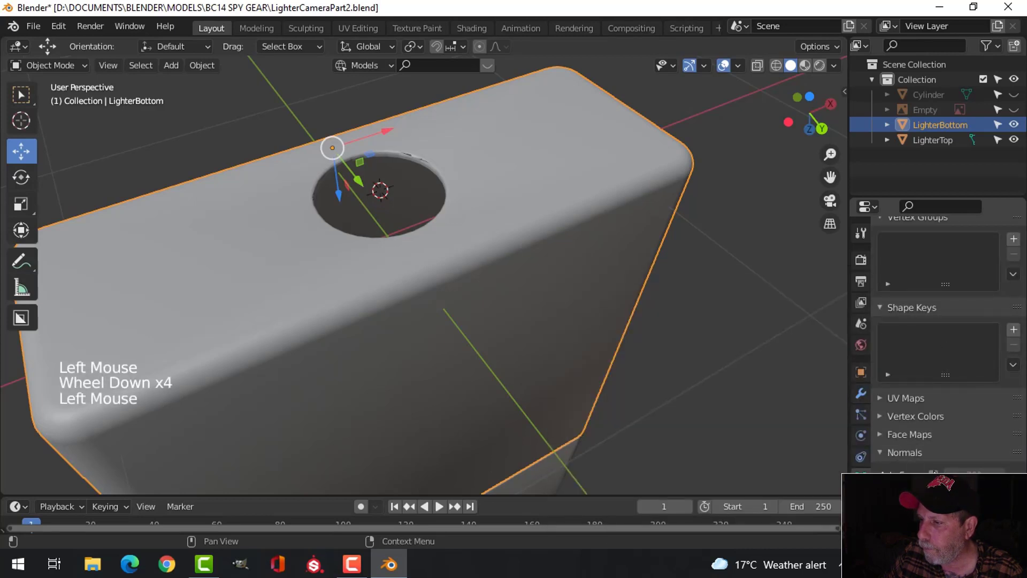
click(933, 474)
middle_drag(556, 246, 556, 252)
click(598, 226)
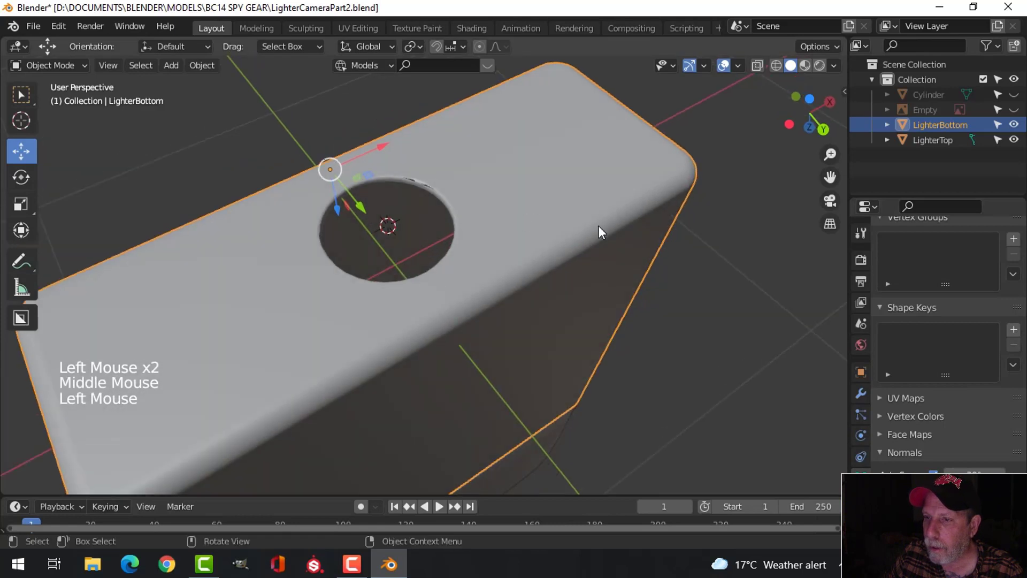
Step: Set the outer miter of the body's Bevel modifier to Arc
click(862, 394)
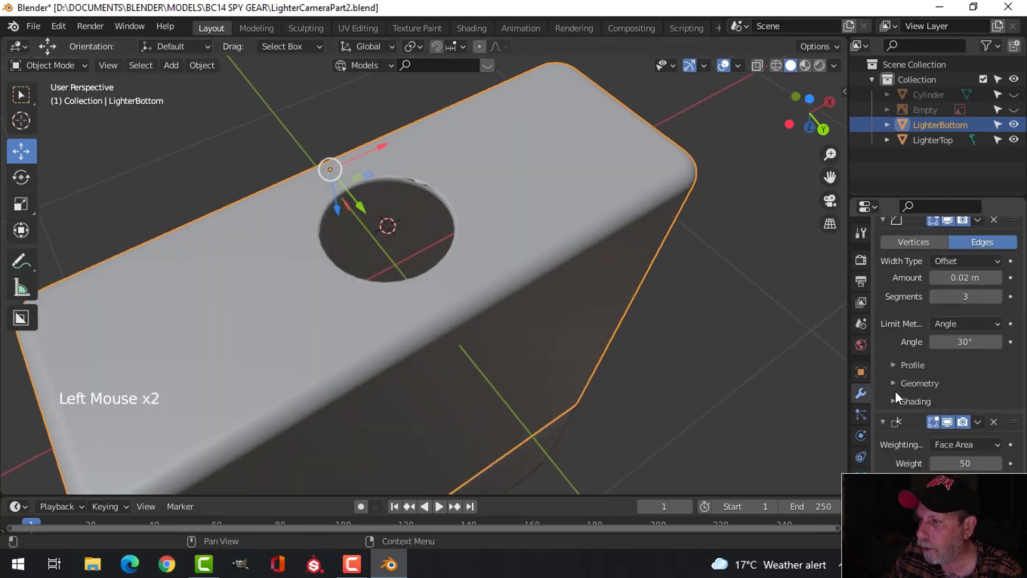
click(893, 383)
click(950, 408)
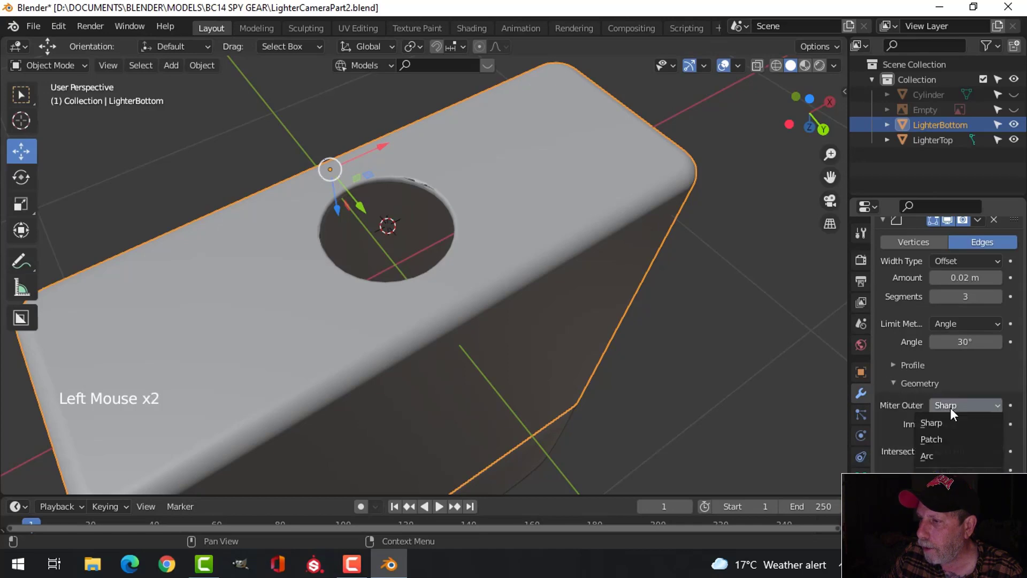
click(936, 454)
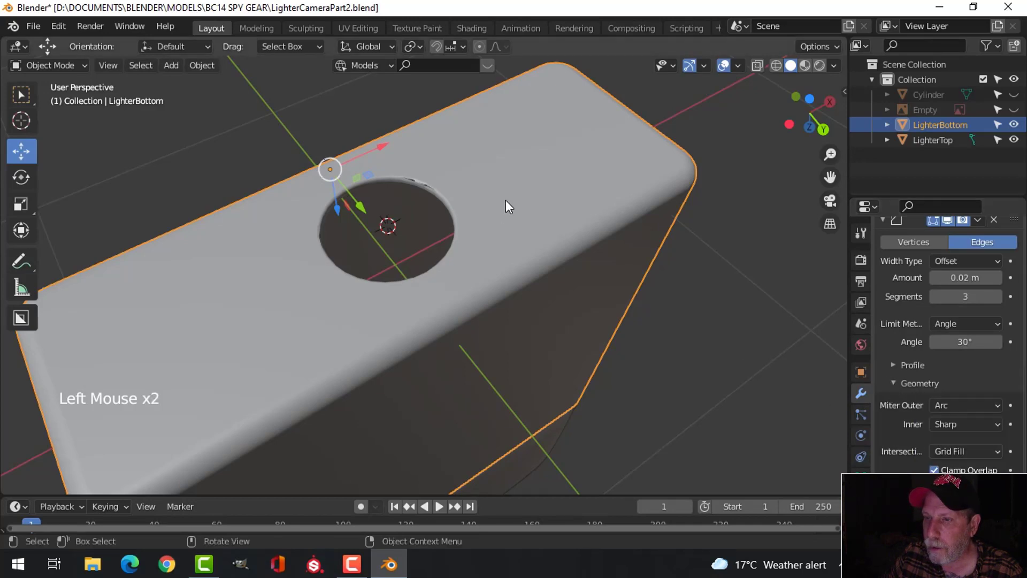
middle_drag(505, 201, 465, 211)
Step: Put the body in edit mode with vertex selection and nothing selected, with the hole rim's dark facets in close view
scroll(488, 202, up, 3)
key(Tab)
key(alt+a)
scroll(487, 201, up, 2)
key(1)
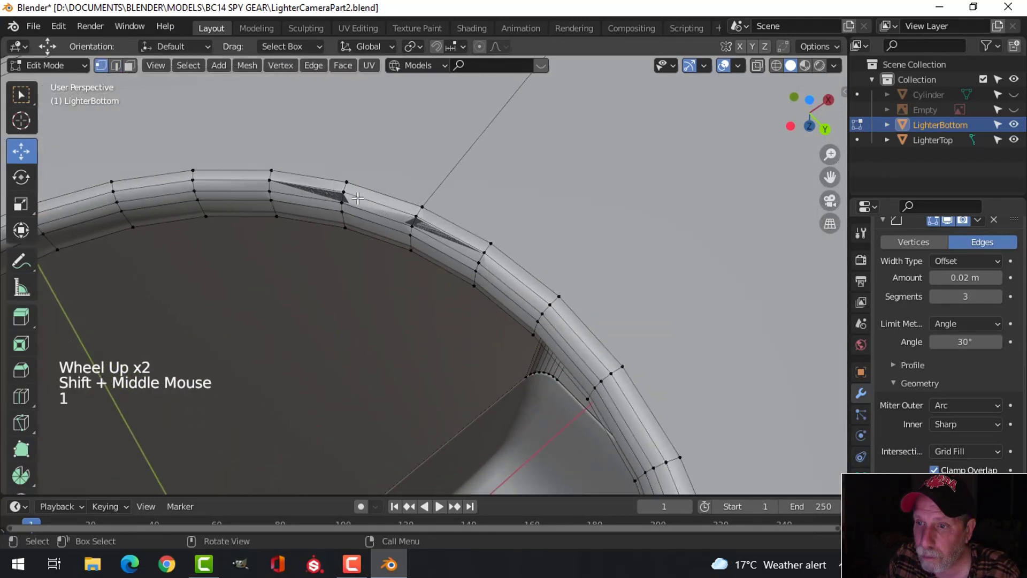
scroll(356, 193, up, 2)
shift+middle_drag(355, 193, 360, 224)
scroll(362, 230, down, 2)
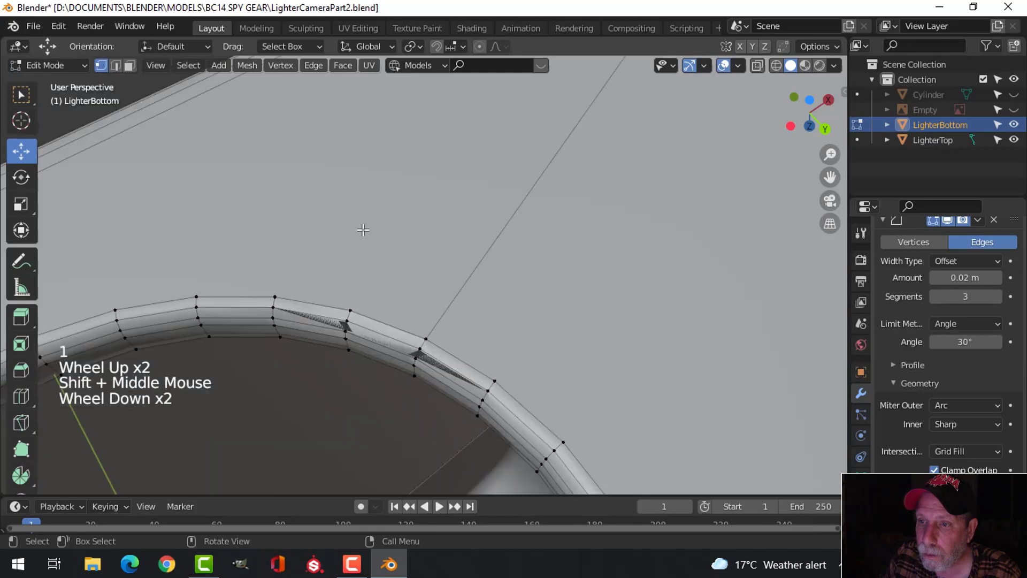
Step: Move the bevelled rim's vertex beside the dark facet slightly to clean up the shading, and return to object mode
click(347, 320)
key(KP_Decimal)
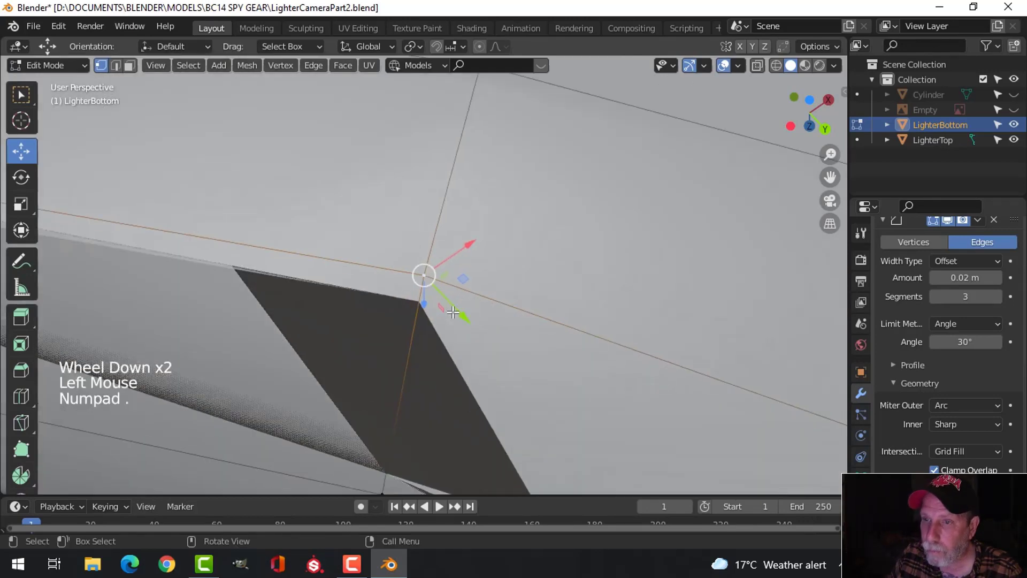
scroll(453, 312, down, 10)
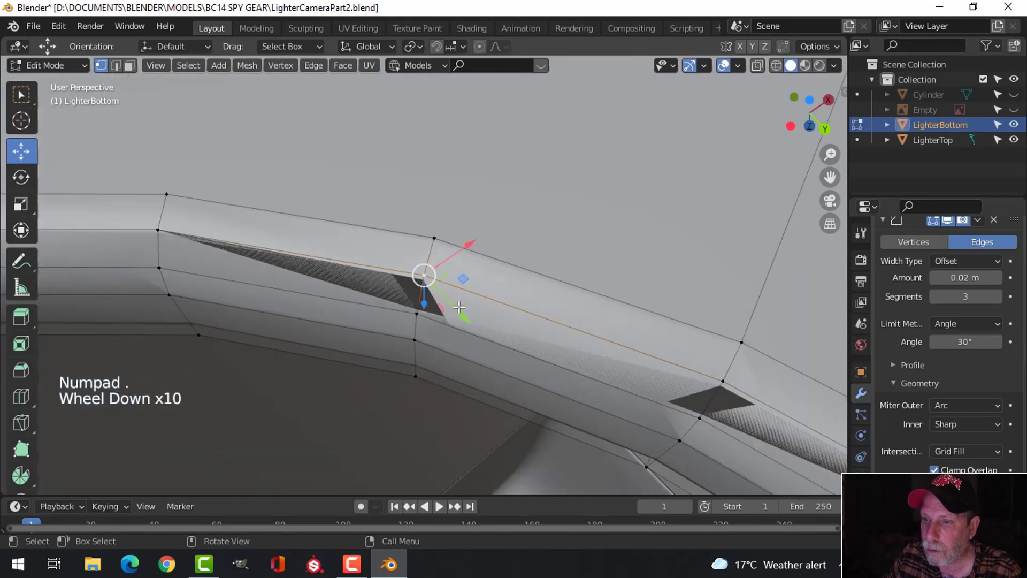
mouse_move(459, 307)
middle_down()
mouse_move(492, 257)
mouse_move(516, 245)
mouse_move(371, 261)
mouse_move(471, 321)
middle_up()
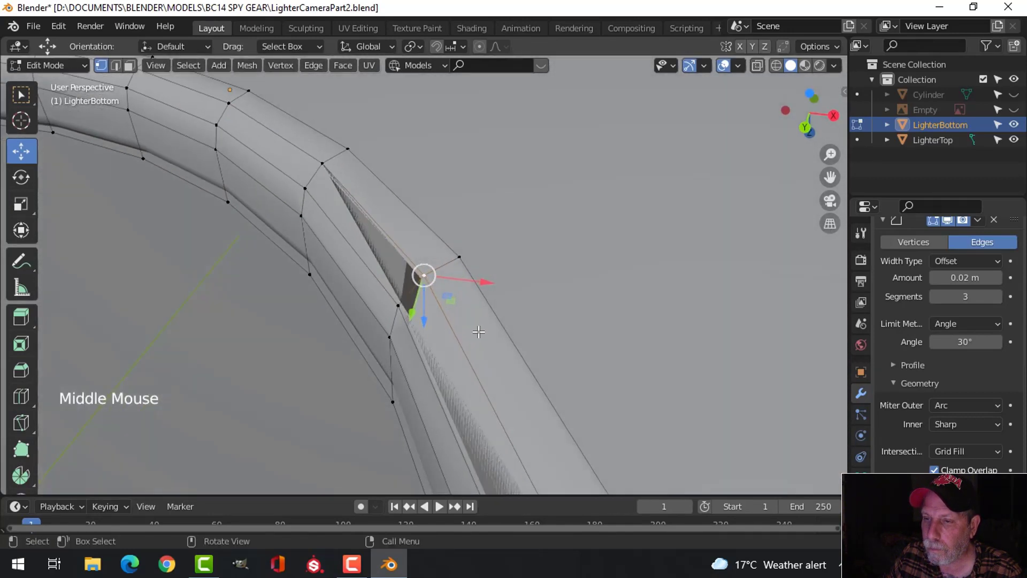
key(g)
right_click(465, 308)
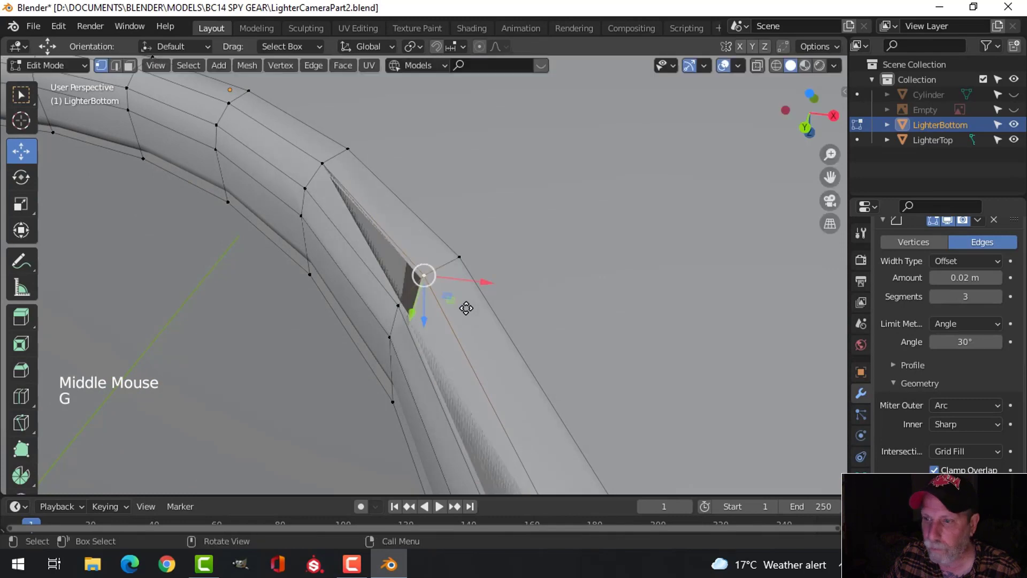
scroll(489, 344, down, 3)
middle_drag(487, 344, 480, 286)
key(g)
click(461, 402)
scroll(485, 390, down, 3)
key(Tab)
Step: In edit mode, move the rim vertex at the dark facet on the Y axis line by about 0.001 m
scroll(560, 347, down, 4)
scroll(560, 348, down, 6)
scroll(408, 430, up, 2)
key(Tab)
scroll(484, 357, up, 3)
scroll(480, 286, up, 6)
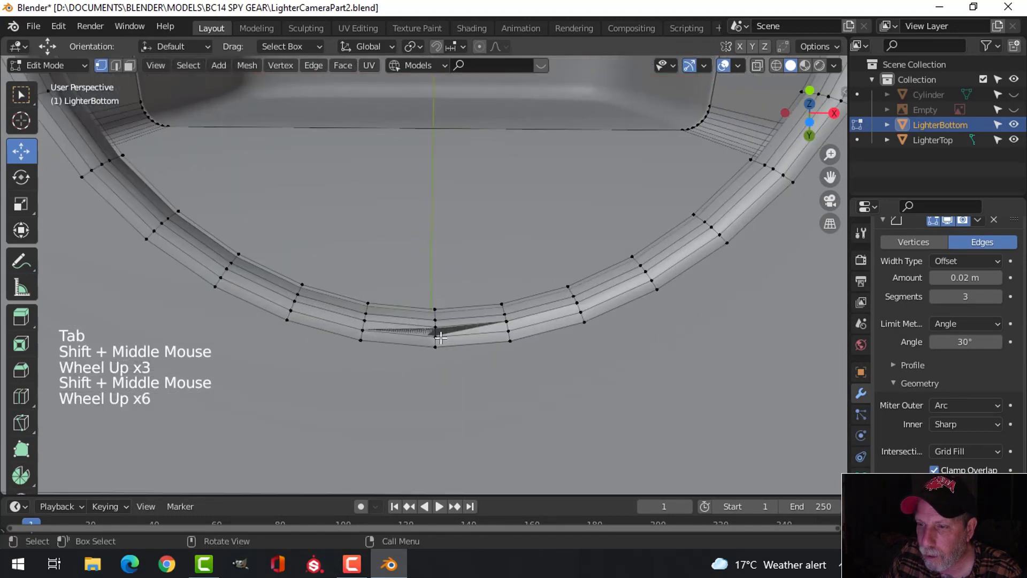
key(g)
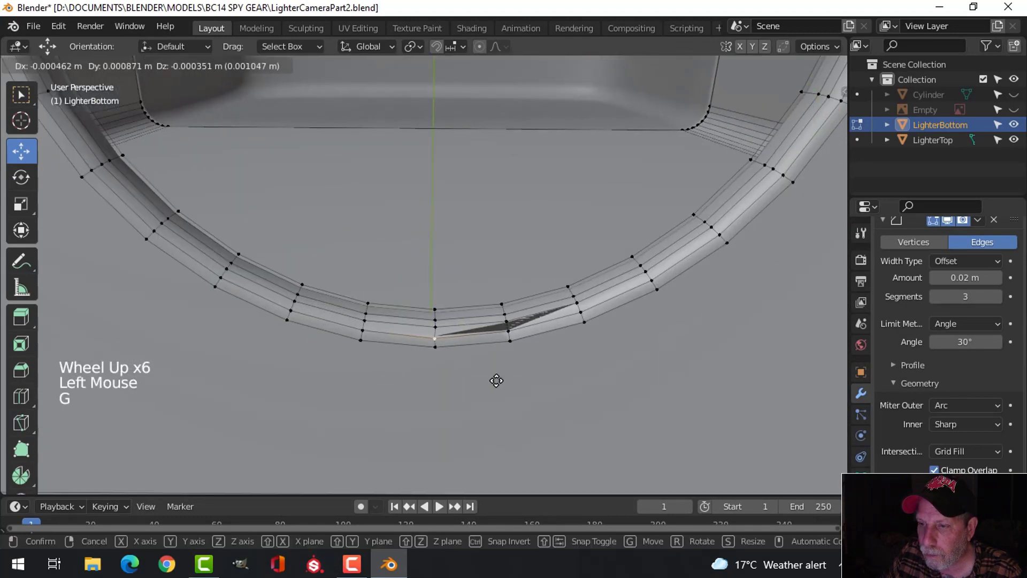
click(498, 380)
Step: Nudge the neighbouring rim vertex to clear the remaining dark facet, return to object mode and deselect everything
click(516, 332)
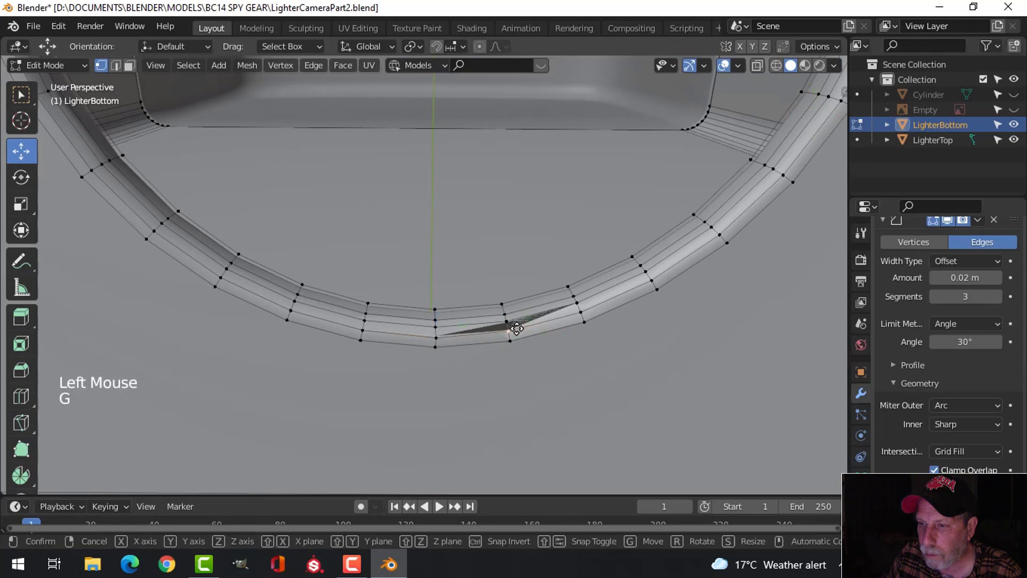
key(g)
key(Tab)
scroll(544, 359, down, 6)
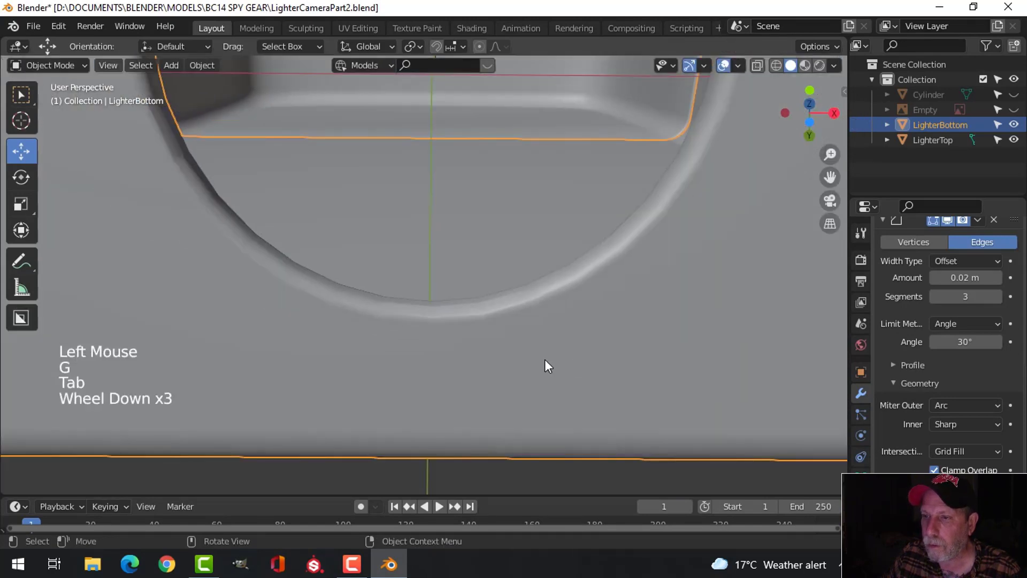
key(alt+a)
scroll(525, 358, down, 3)
Step: Try to move the outer rim vertex where the long base edge meets the hole, and undo the move
middle_drag(525, 358, 610, 219)
scroll(507, 243, up, 2)
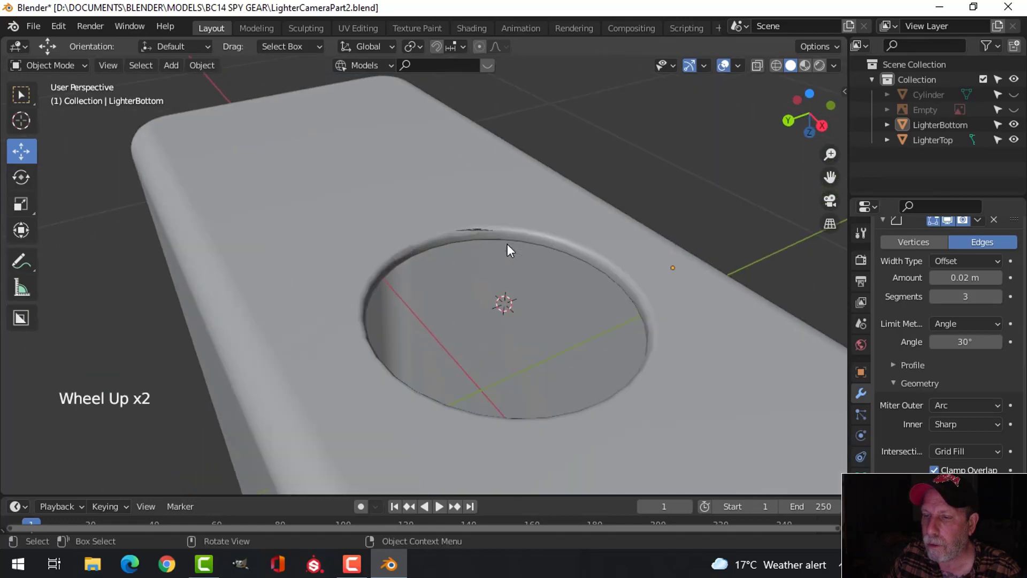
middle_drag(506, 243, 483, 354)
key(Tab)
scroll(484, 310, up, 6)
scroll(542, 316, up, 4)
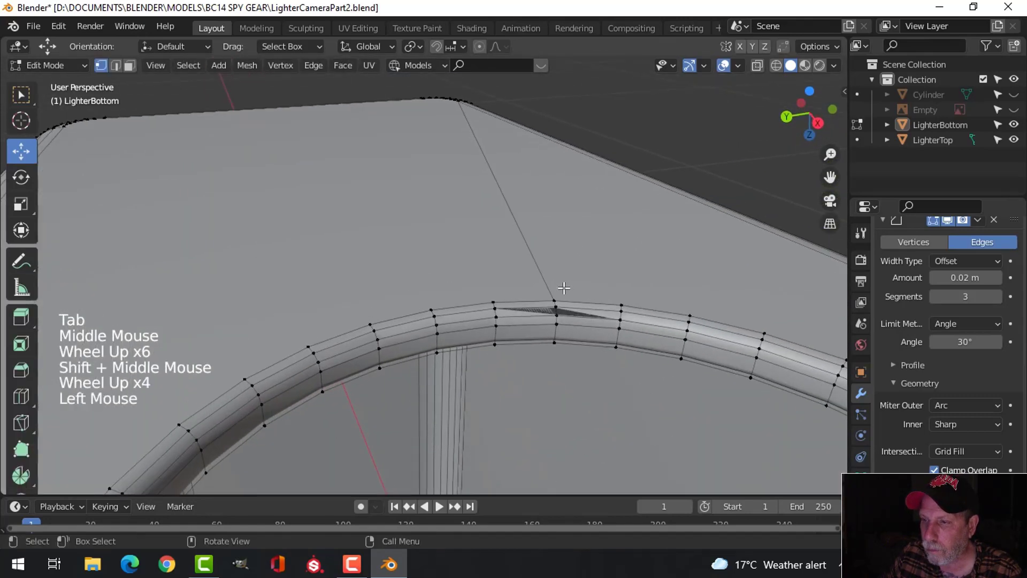
key(g)
key(Tab)
scroll(568, 313, down, 3)
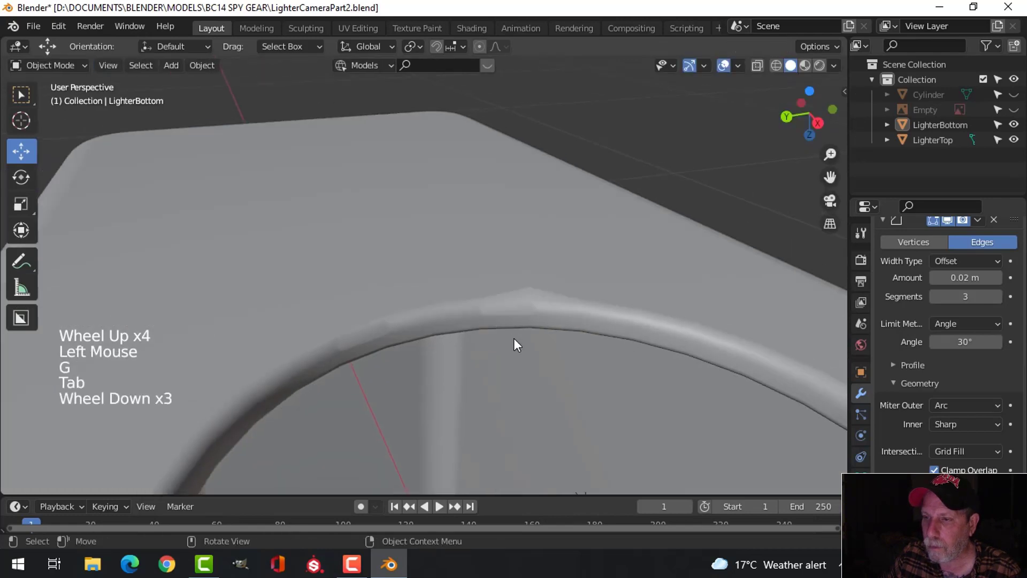
middle_drag(515, 339, 529, 340)
key(ctrl+z)
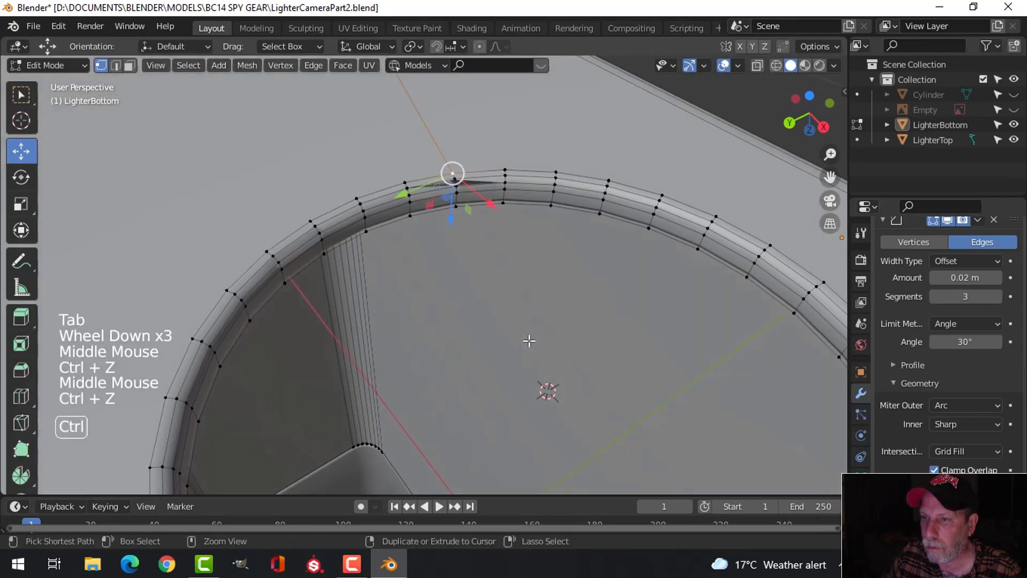
Step: Reposition the rim vertex at the dark facet near the long base edge and return to object mode
key(g)
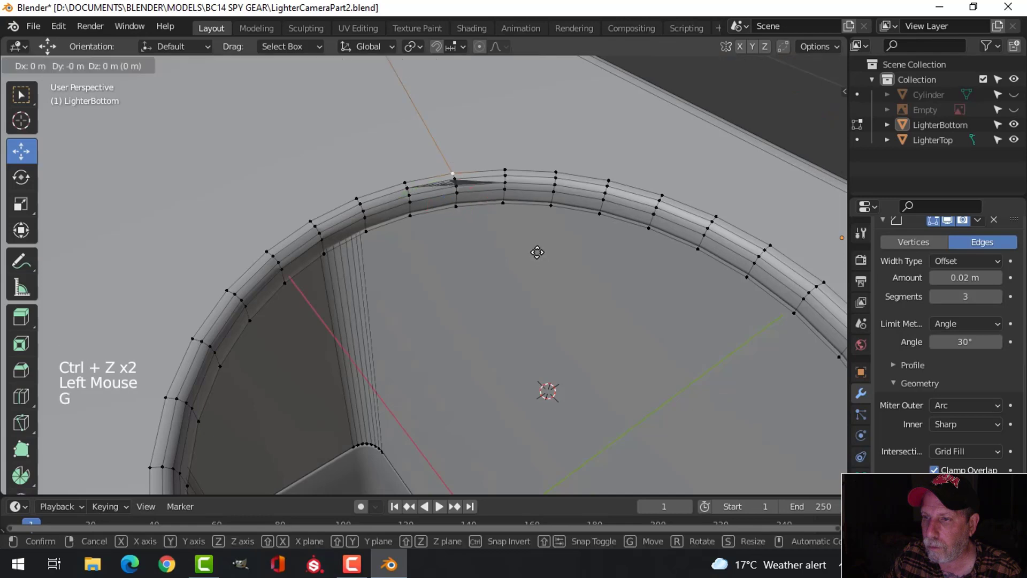
click(435, 144)
key(Tab)
scroll(522, 302, down, 4)
scroll(521, 299, down, 7)
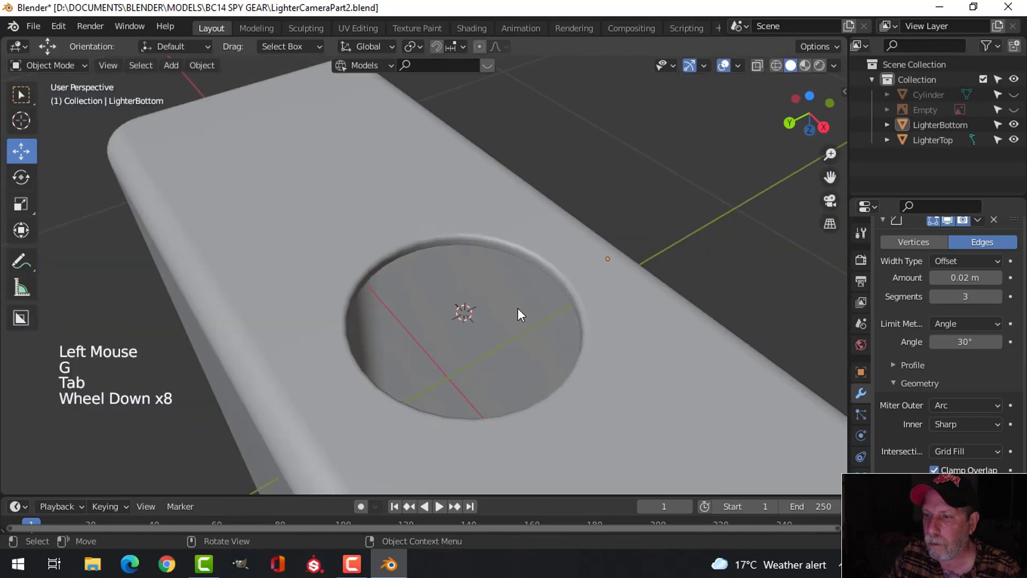
Step: Save the file and add a horizontal loop cut around the lighter body near its base, slid to a factor of about 0.929
middle_drag(521, 311, 440, 358)
scroll(483, 372, down, 4)
key(ctrl+s)
shift+middle_drag(476, 219, 460, 272)
middle_drag(460, 273, 464, 418)
scroll(430, 279, down, 2)
scroll(430, 280, down, 1)
key(Tab)
key(alt+a)
key(ctrl+r)
click(511, 336)
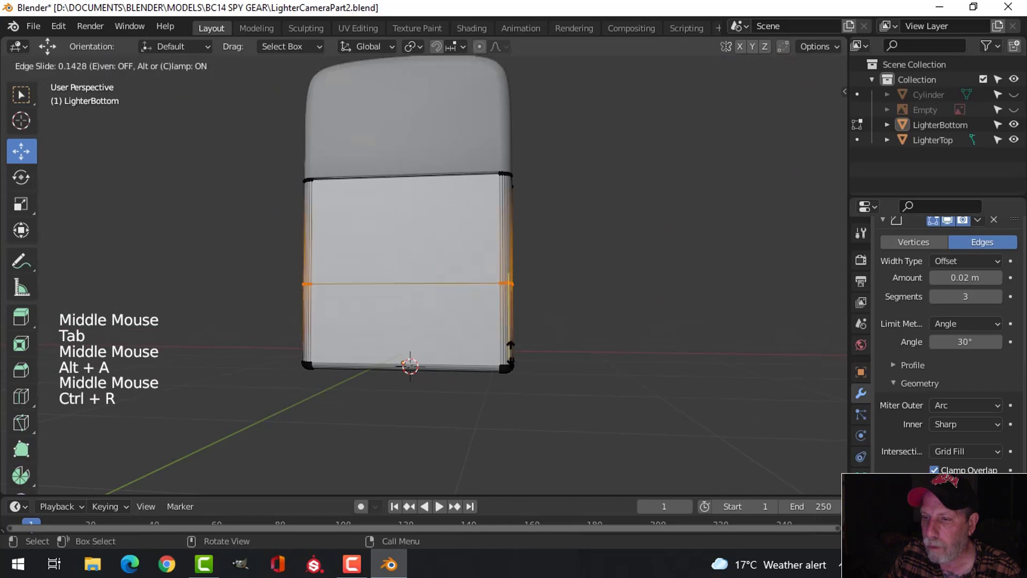
click(513, 423)
key(KP_1)
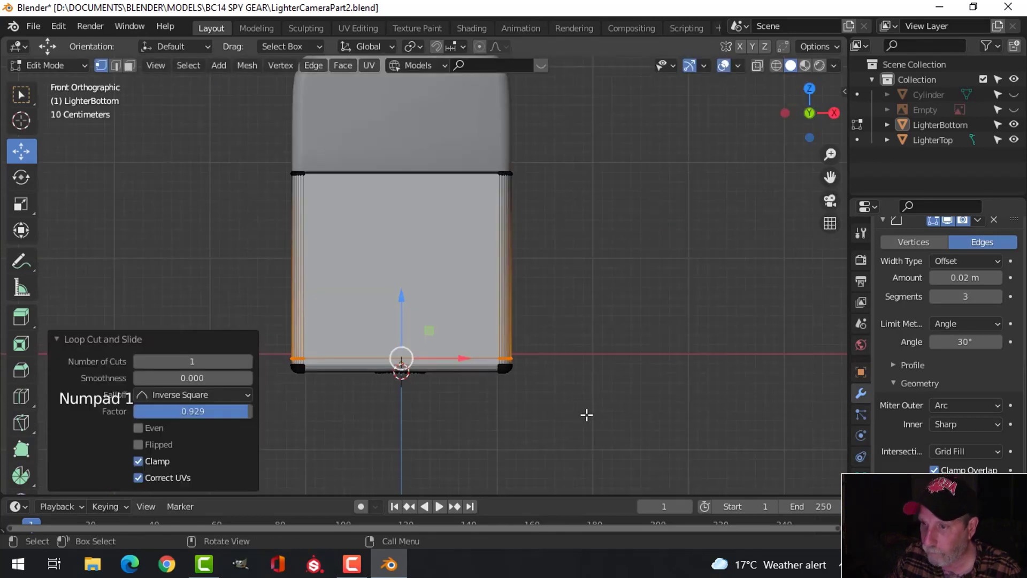
key(z)
click(520, 412)
key(alt+a)
shift+middle_drag(555, 408, 555, 376)
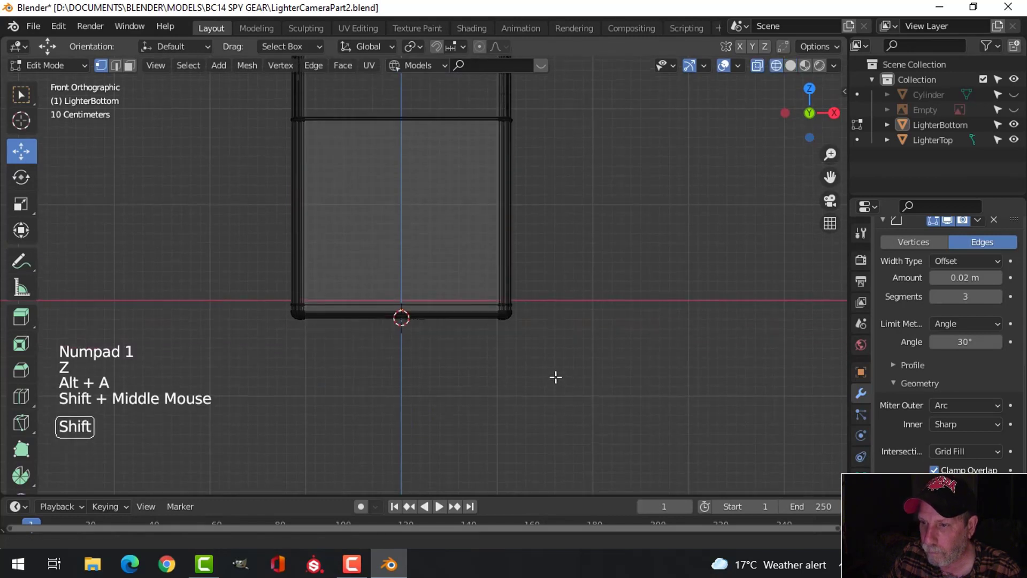
scroll(580, 378, up, 3)
key(b)
drag(624, 390, 105, 330)
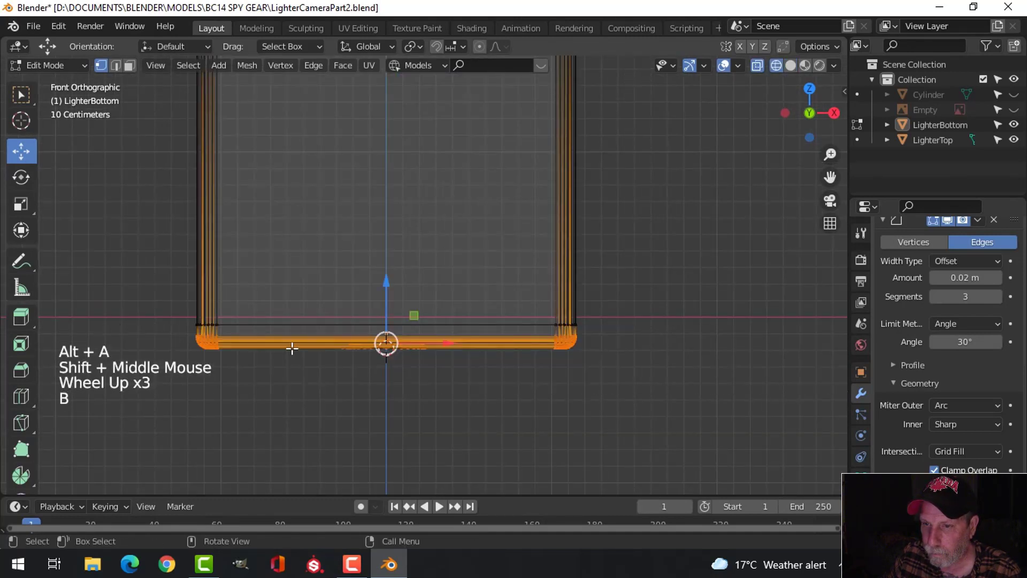
key(alt+a)
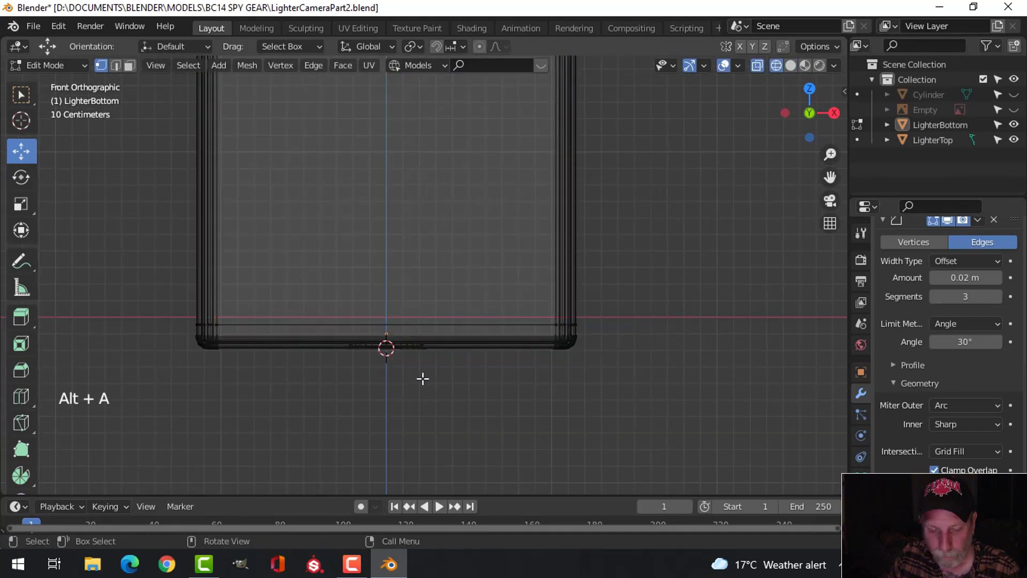
Step: Select the new edge loop near the lighter body's base and bevel it into a narrow band
alt+shift+click(419, 331)
middle_drag(406, 383, 534, 372)
click(618, 373)
mouse_move(445, 372)
middle_down()
mouse_move(454, 393)
mouse_move(441, 349)
middle_up()
scroll(452, 393, up, 2)
middle_drag(441, 348, 457, 346)
key(ctrl+b)
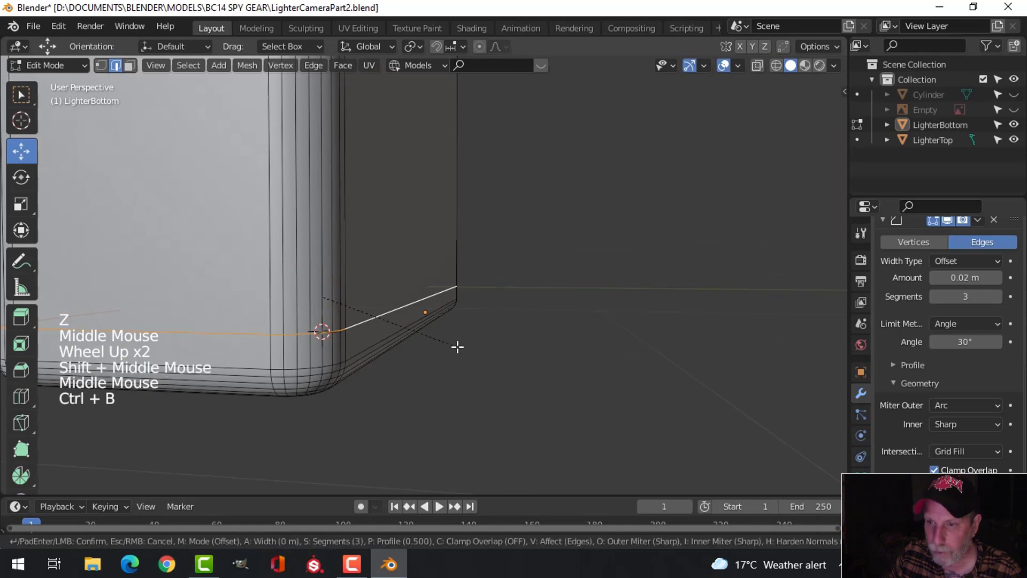
click(470, 377)
Step: Extrude the band in place, shrink it inward by about 0.0067 m to form a groove, and return to object mode
middle_drag(447, 376, 468, 378)
key(e)
right_click(470, 379)
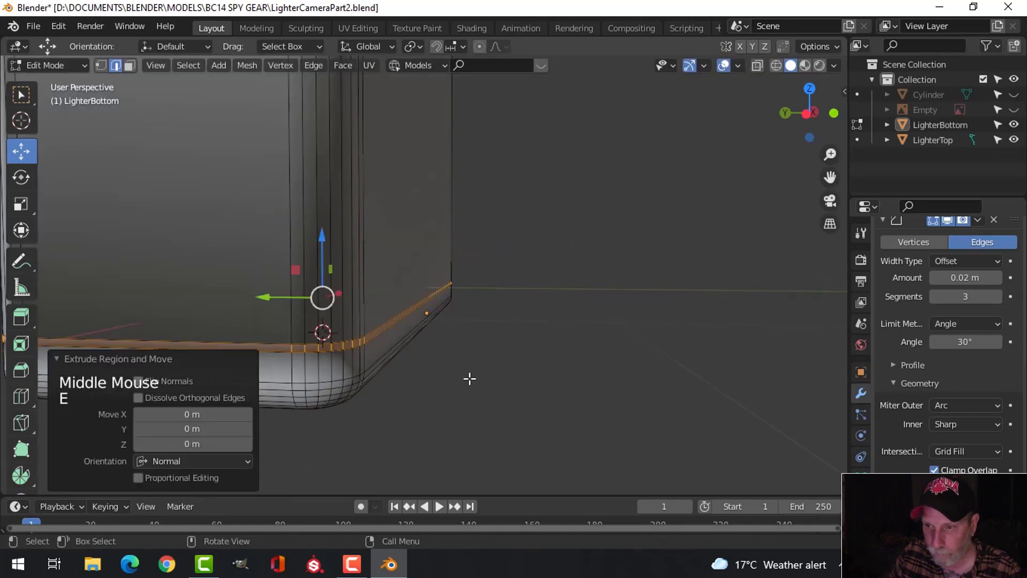
key(alt+s)
key(shift)
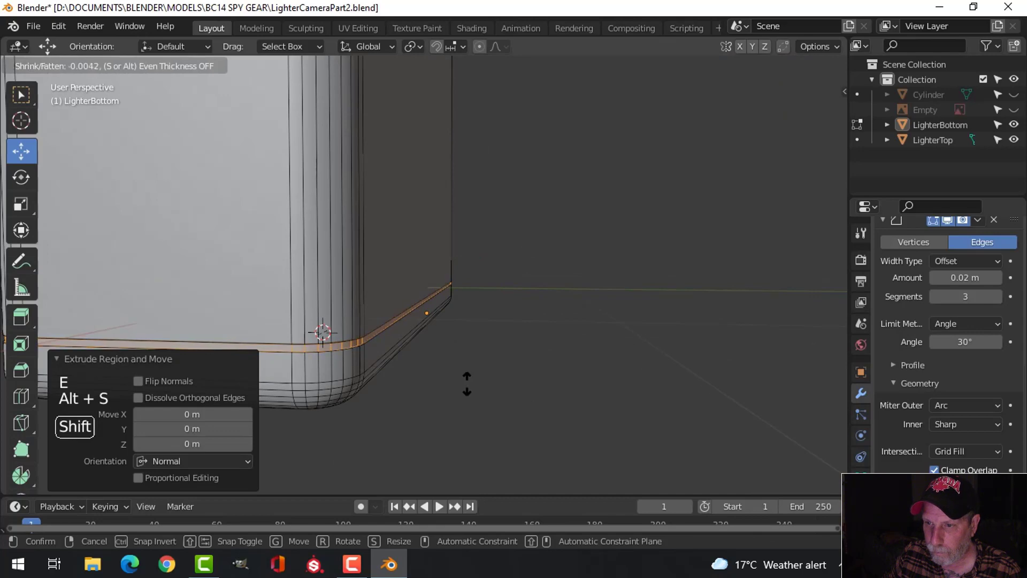
click(467, 386)
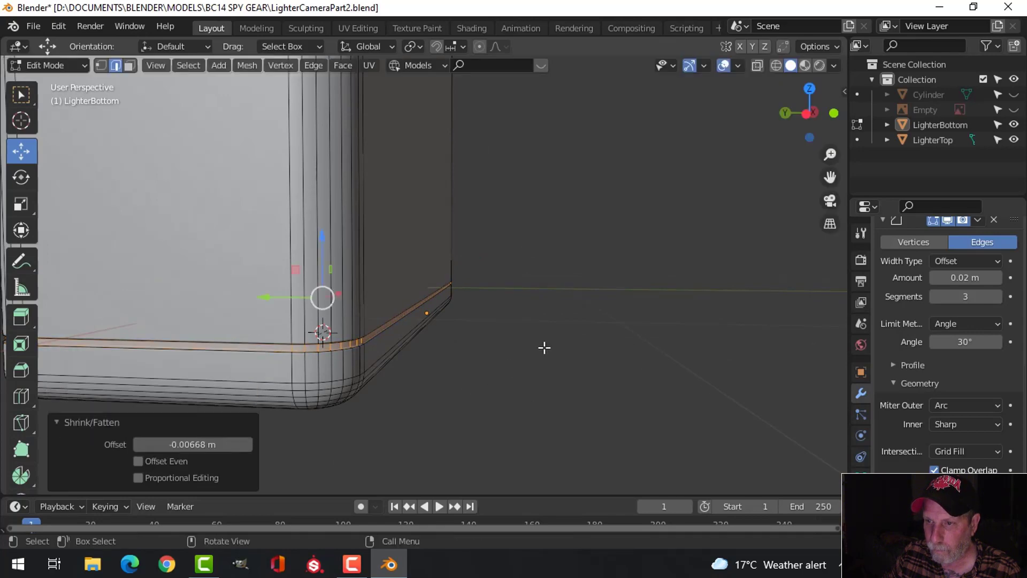
key(Tab)
middle_drag(544, 346, 341, 360)
scroll(348, 353, down, 5)
middle_drag(492, 347, 367, 289)
scroll(523, 326, up, 7)
middle_drag(367, 289, 469, 332)
scroll(391, 336, down, 2)
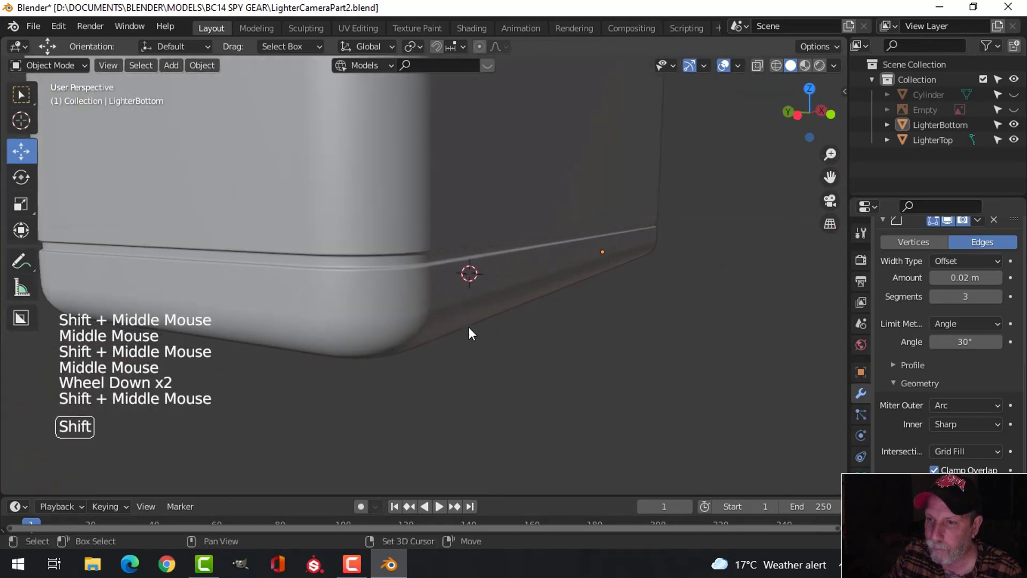
Step: Bevel the groove's edge loops on the lighter body about 0.0036 m wide with 4 segments and return to object mode with nothing selected
click(427, 213)
key(Tab)
middle_drag(427, 213, 415, 299)
key(alt+a)
alt+shift+click(333, 158)
scroll(336, 227, up, 2)
key(ctrl+b)
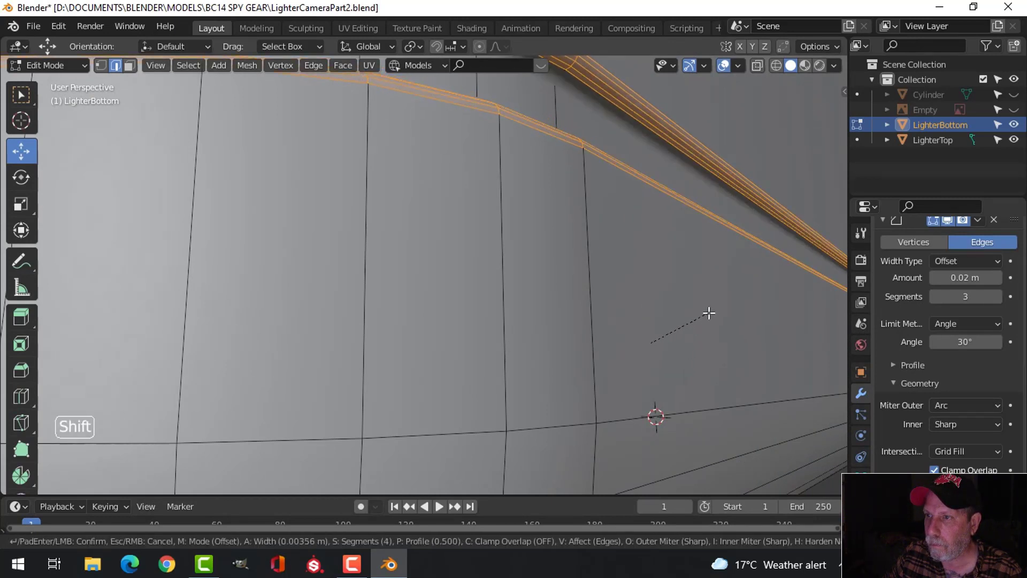
key(Tab)
scroll(637, 315, down, 4)
key(alt+a)
Step: Unhide all hidden objects and hide the reference image Empty again
middle_drag(595, 284, 520, 174)
scroll(598, 283, down, 3)
scroll(519, 321, down, 2)
scroll(482, 251, up, 2)
scroll(479, 251, up, 1)
shift+middle_drag(479, 252, 480, 255)
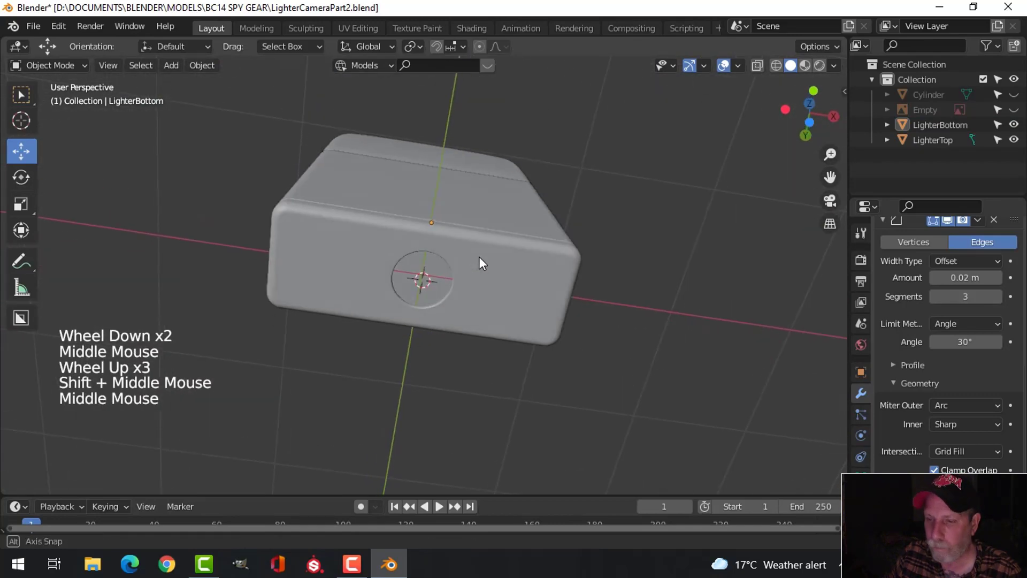
key(alt+h)
scroll(460, 263, up, 4)
key(alt+a)
scroll(559, 300, down, 4)
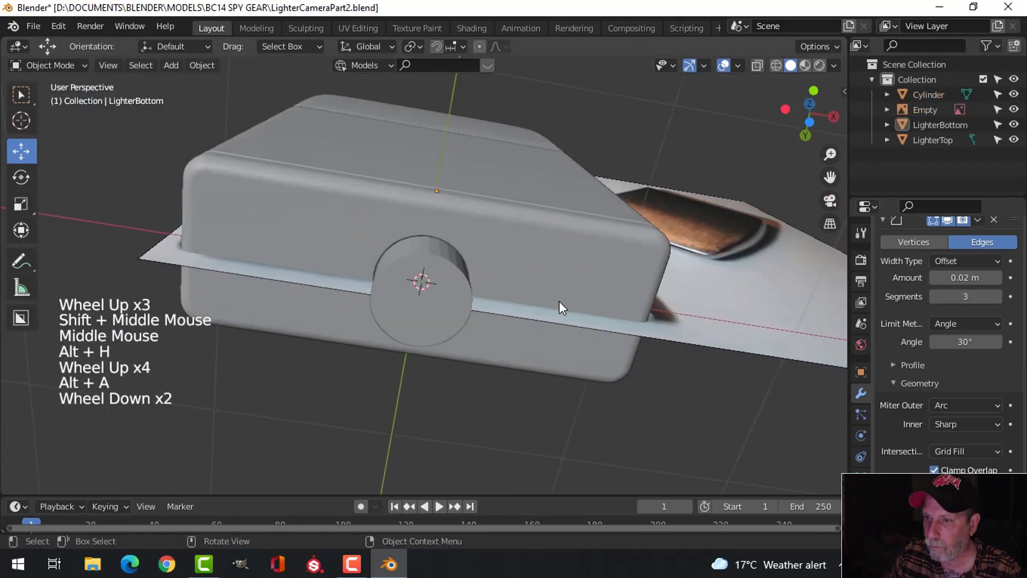
mouse_move(559, 300)
middle_down()
mouse_move(546, 306)
mouse_move(578, 300)
middle_up()
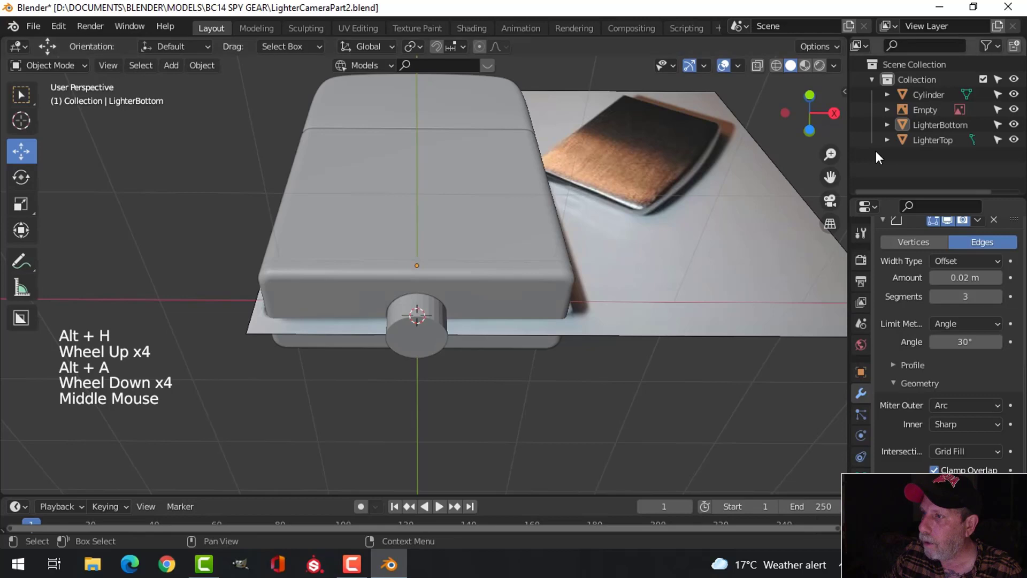
click(1013, 110)
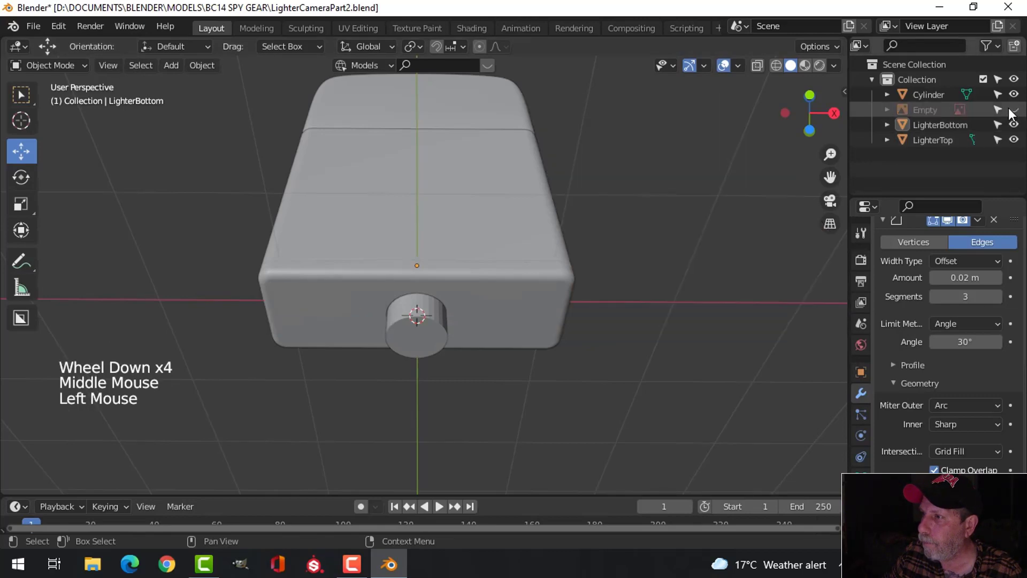
Step: In edit mode, flatten the whole cylinder to about 0.184 along Z and lower it slightly below the lighter's base
click(432, 327)
middle_drag(432, 326, 482, 355)
key(Tab)
key(a)
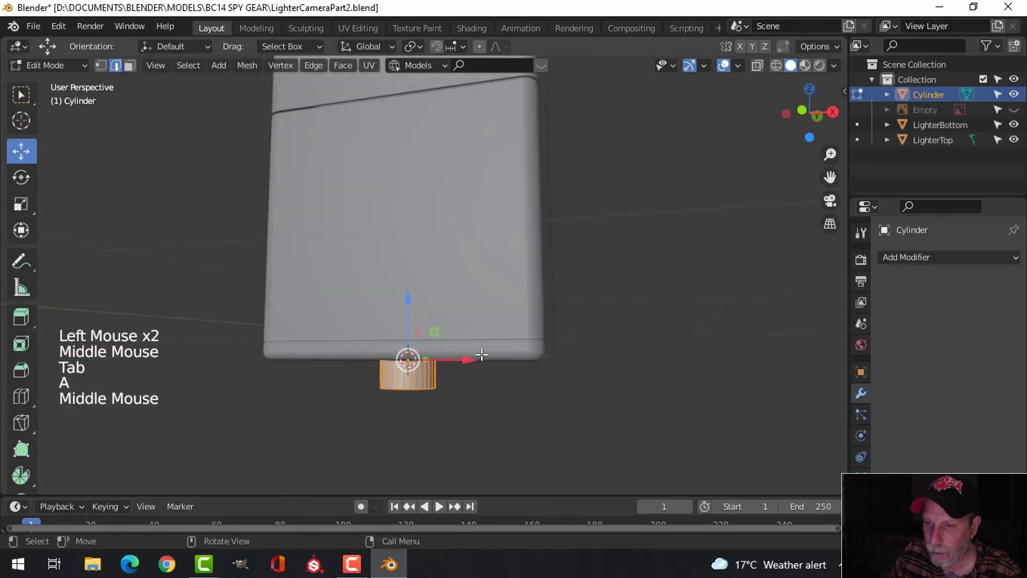
key(KP_1)
scroll(486, 355, up, 3)
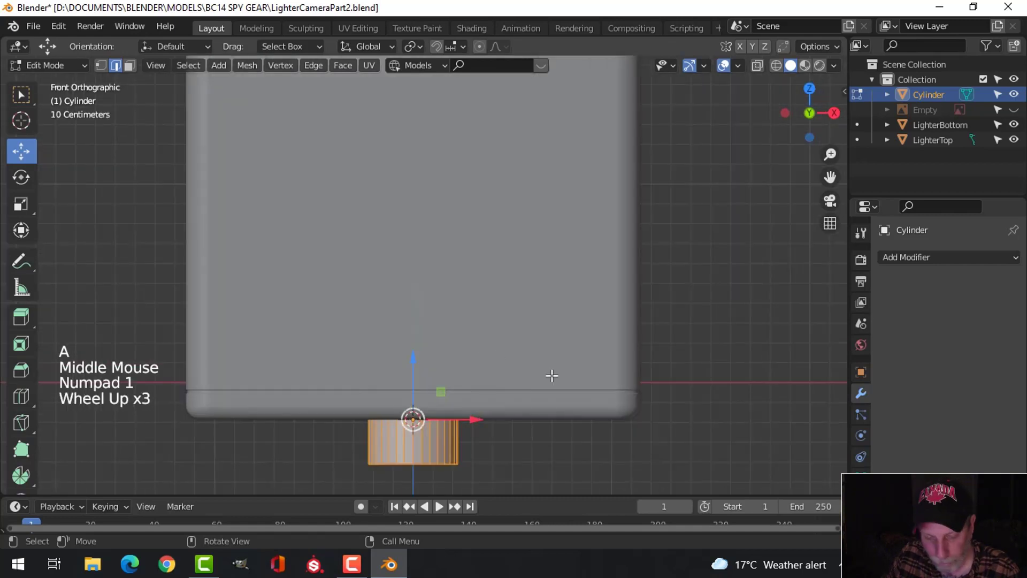
key(s)
key(z)
click(432, 399)
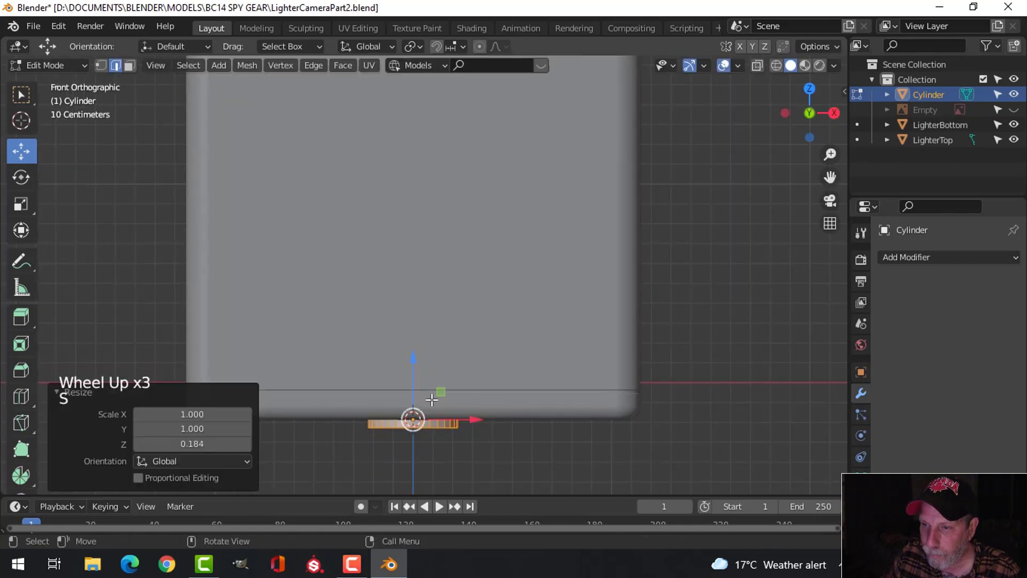
drag(416, 362, 409, 391)
Step: Inset the cylinder's bottom face twice, by about 0.038 m and about 0.13 m
middle_drag(502, 449, 500, 310)
scroll(482, 370, up, 1)
key(alt+a)
key(3)
click(622, 275)
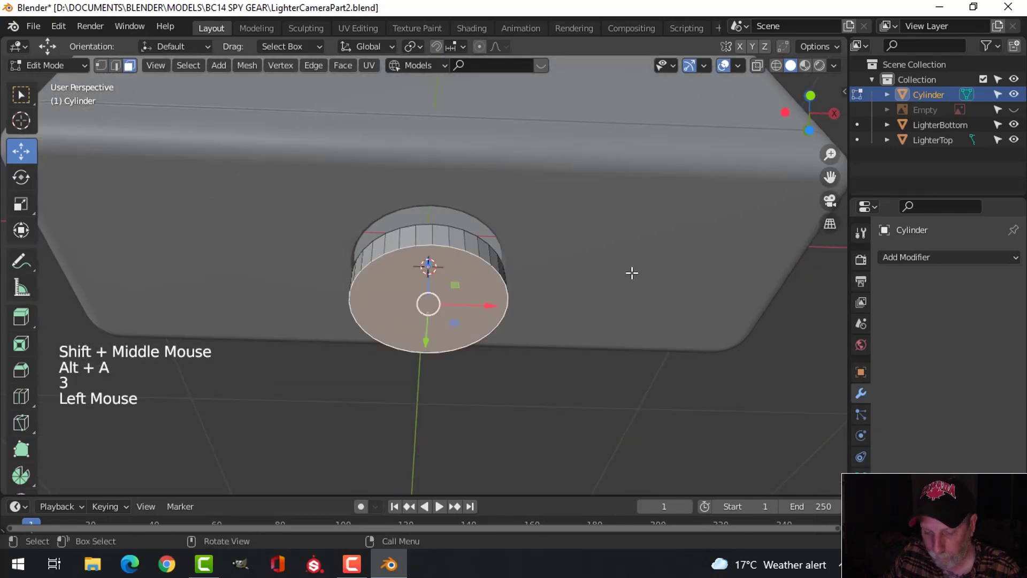
key(i)
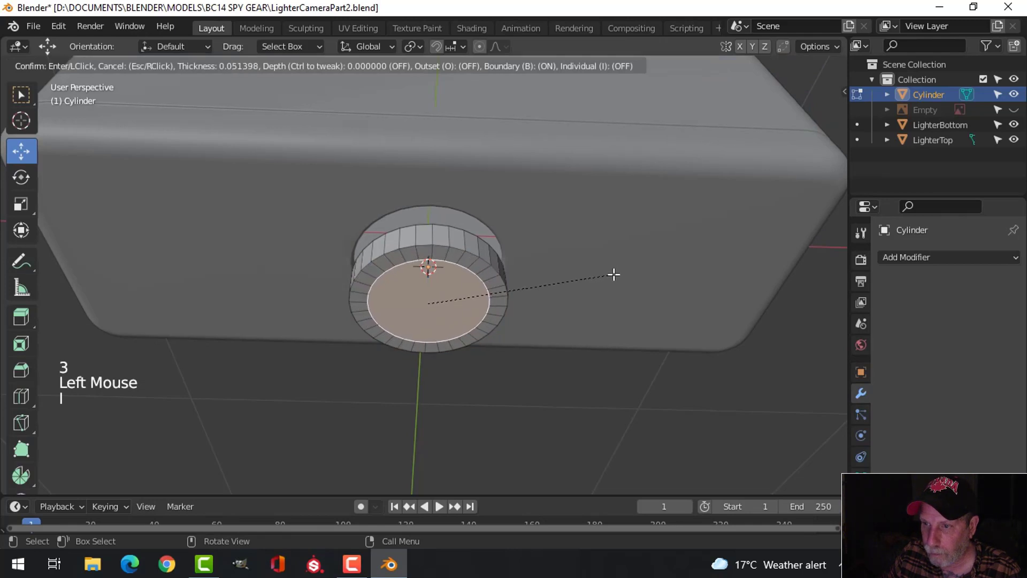
click(618, 273)
key(i)
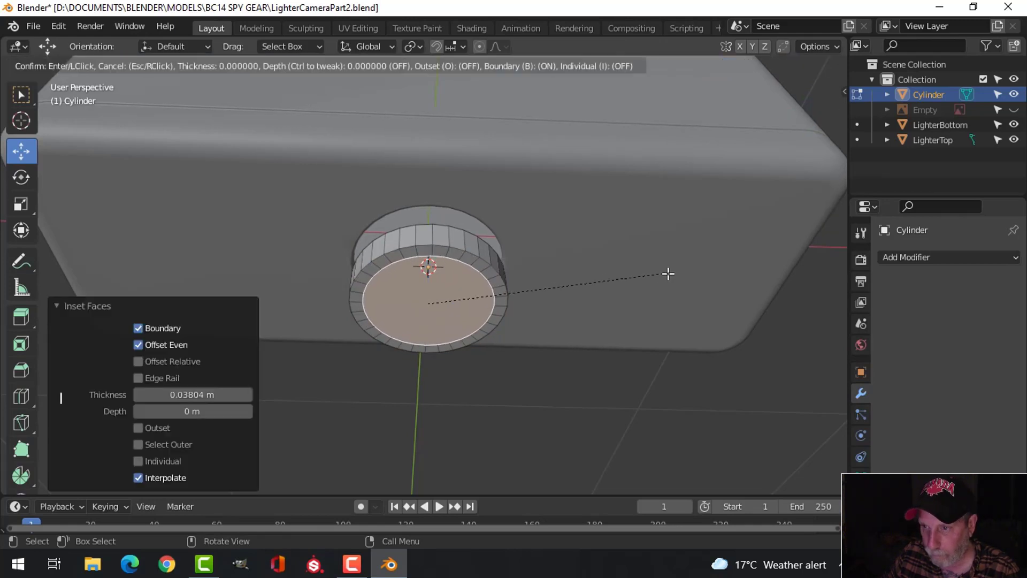
click(622, 279)
Step: Extrude the small central face on the cylinder's bottom outward by about 0.011 m and deselect it
middle_drag(535, 300, 526, 306)
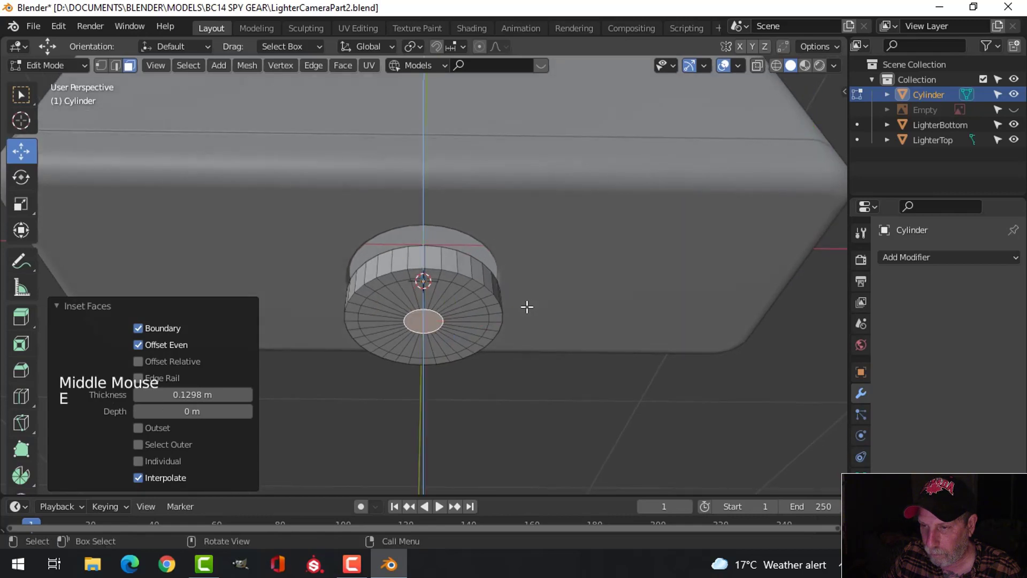
key(e)
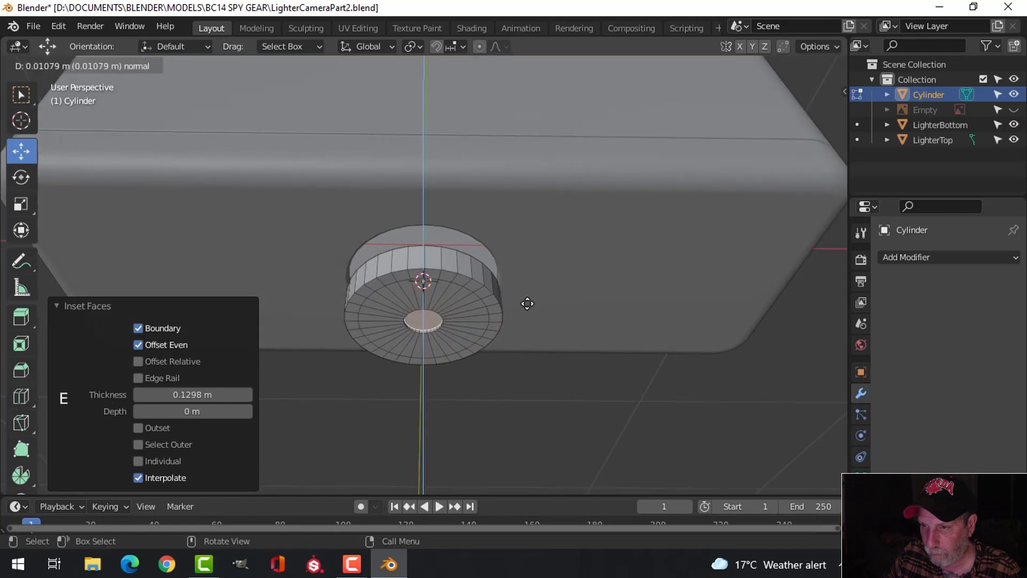
click(527, 303)
key(alt+a)
middle_drag(492, 303, 499, 282)
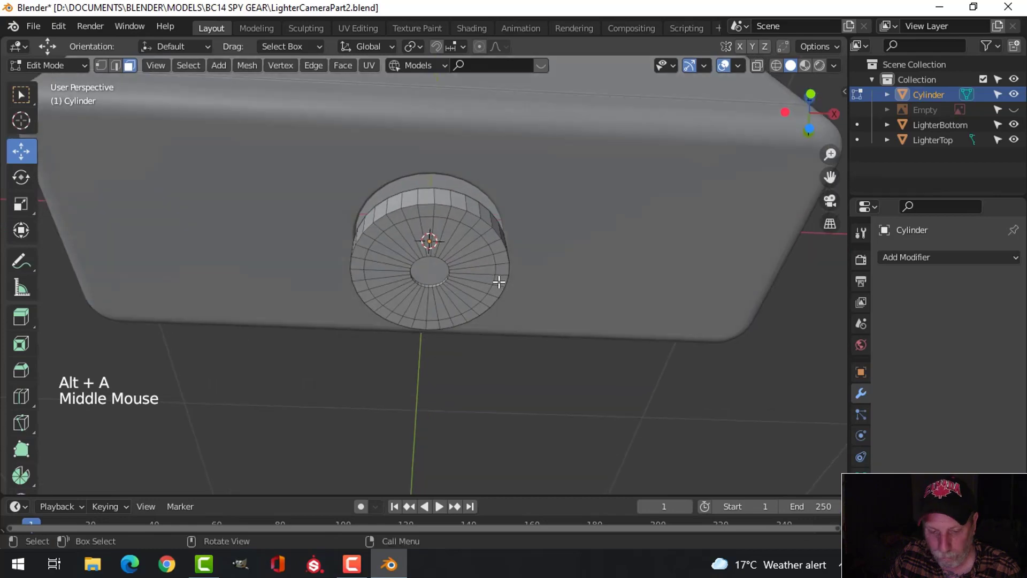
Step: Select the outer ring of faces on the cylinder's bottom and extrude it outward into a raised rim
alt+shift+click(477, 225)
middle_drag(545, 234, 441, 328)
key(e)
click(546, 266)
Step: In object mode, raise the cylinder about 0.116 m along Z into the hole and smooth it with level 2 subdivision and smooth shading
key(Tab)
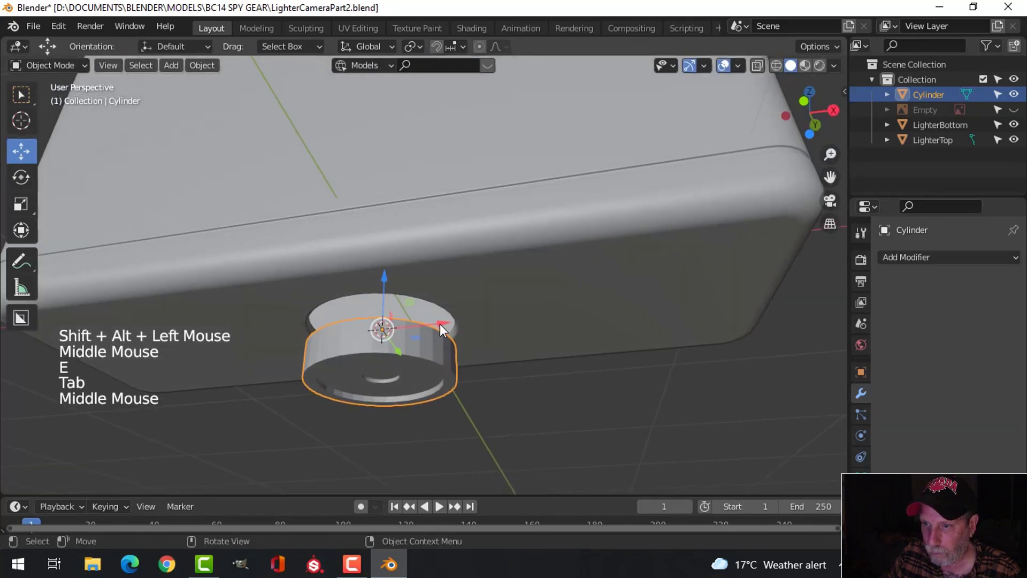
drag(383, 281, 405, 267)
middle_drag(404, 266, 462, 237)
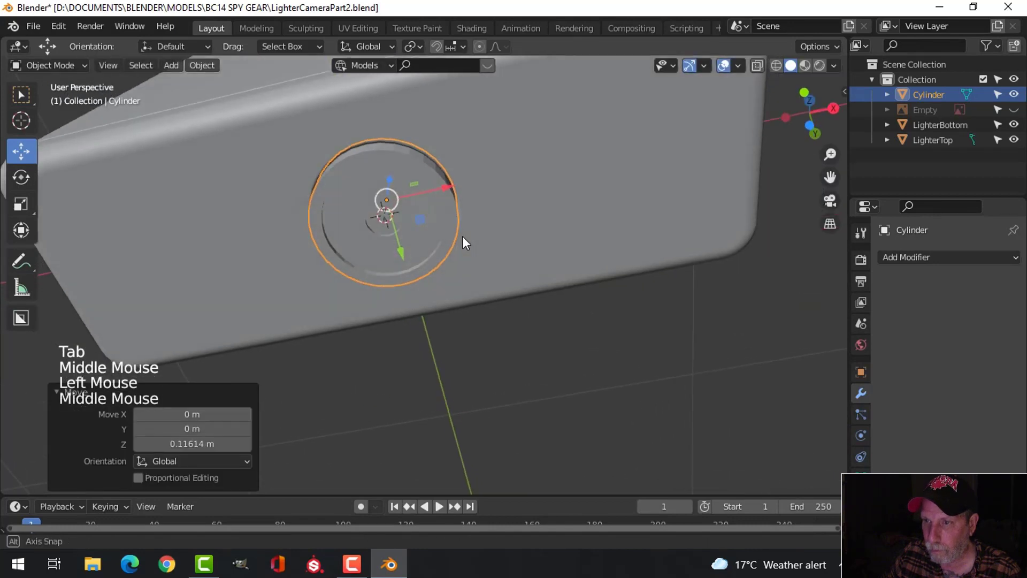
key(ctrl+2)
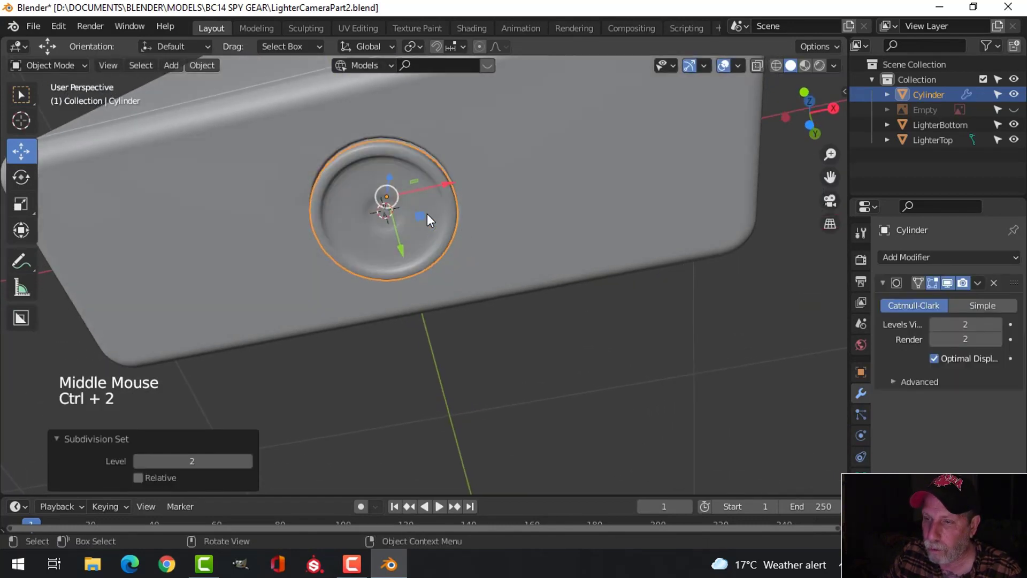
right_click(426, 213)
Step: Add two supporting loop cuts on the disc's flat ring, one close to the central button and one close to the outer rim
middle_drag(442, 233, 416, 258)
scroll(383, 326, up, 2)
key(Tab)
scroll(420, 258, up, 3)
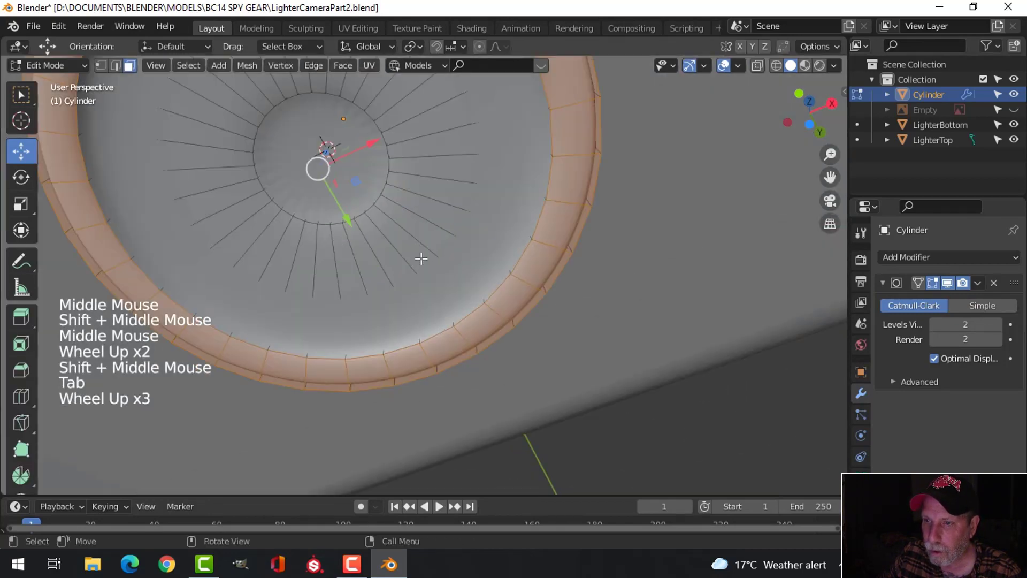
key(alt+a)
key(ctrl+r)
click(413, 231)
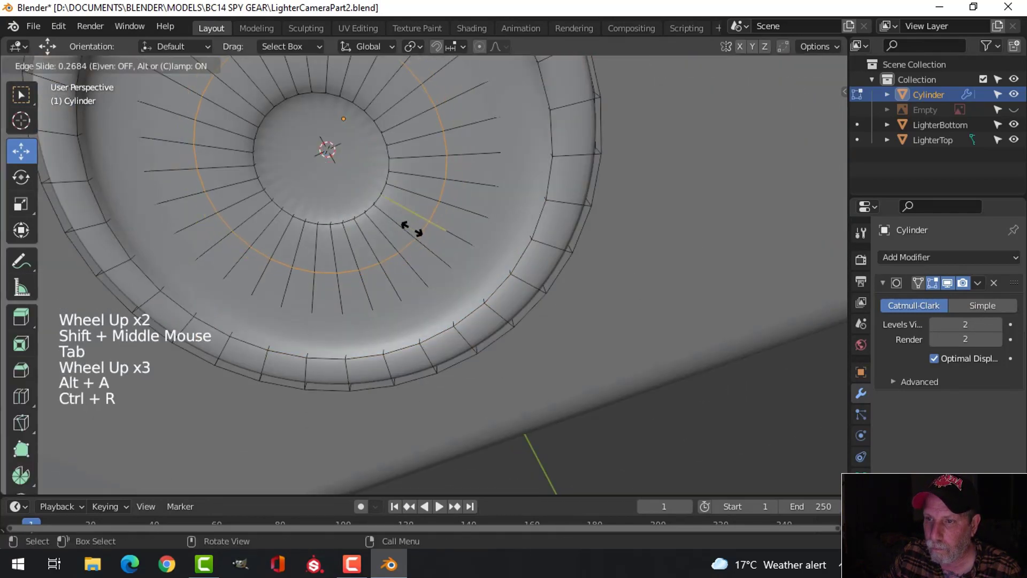
click(374, 228)
key(ctrl+r)
click(429, 265)
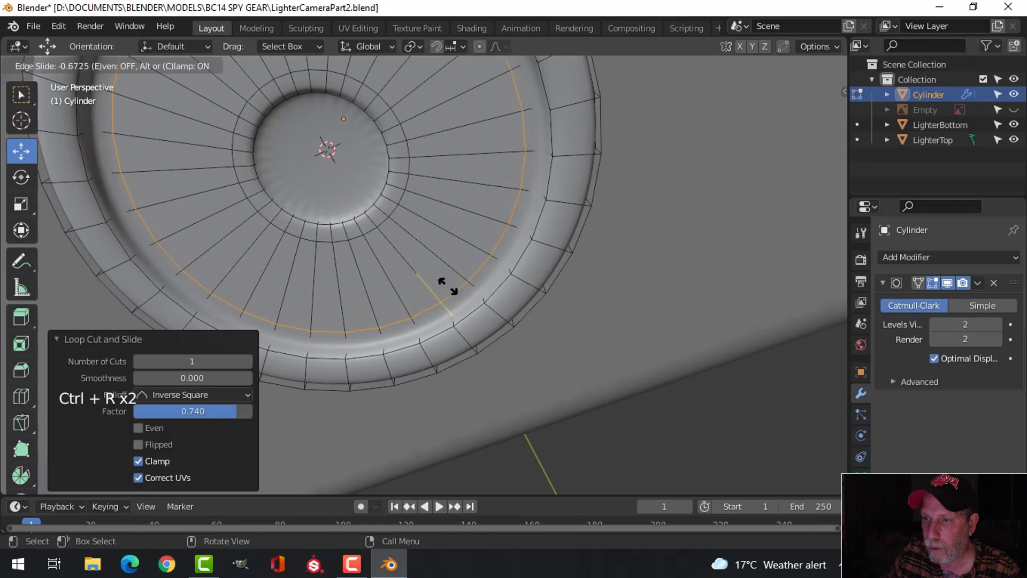
click(446, 285)
Step: Inset the central button's face by about 0.007 m, return to object mode and deselect everything
key(alt+a)
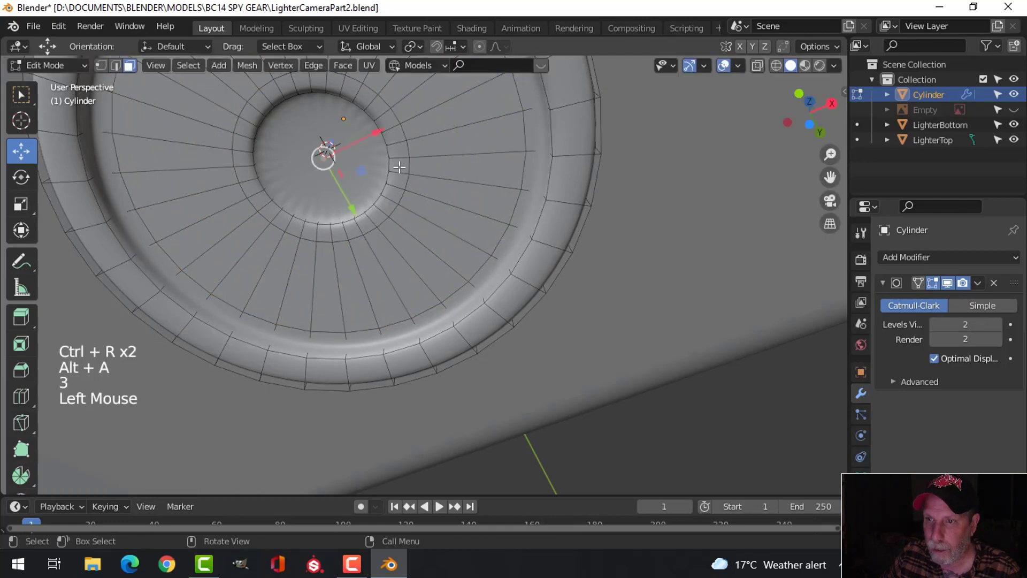
key(i)
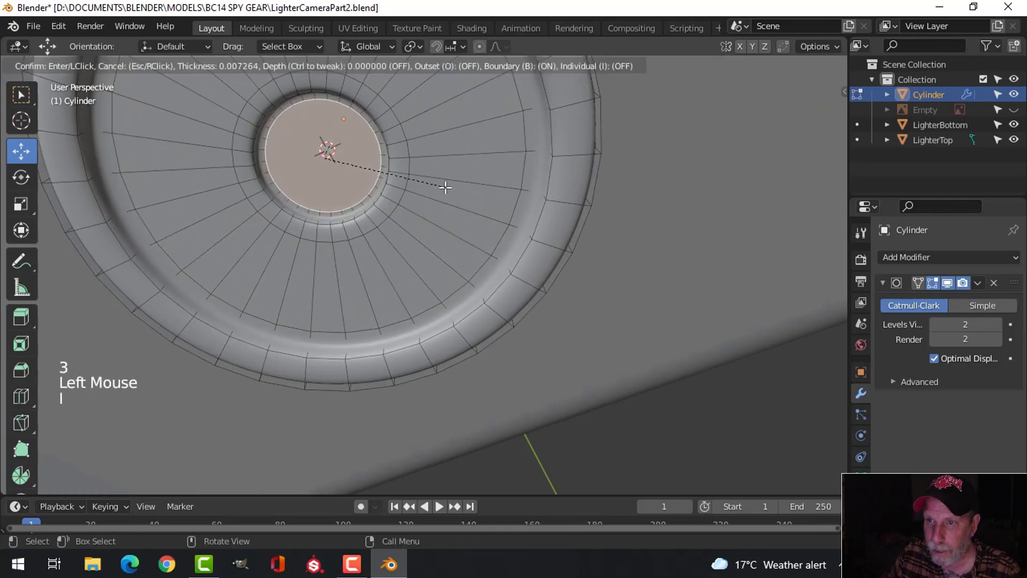
click(446, 187)
key(Tab)
middle_drag(445, 187, 428, 369)
key(alt+a)
Step: Isolate the cylinder in local view, delete its hidden top face in edit mode and return to object mode
scroll(381, 290, down, 2)
click(381, 289)
key(slash)
key(Tab)
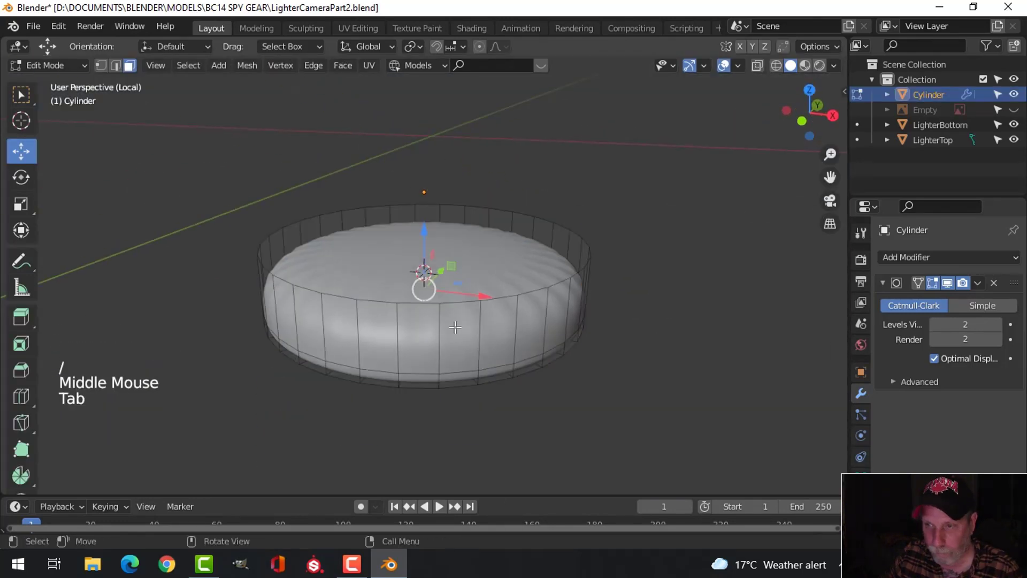
key(3)
click(422, 265)
key(x)
click(415, 284)
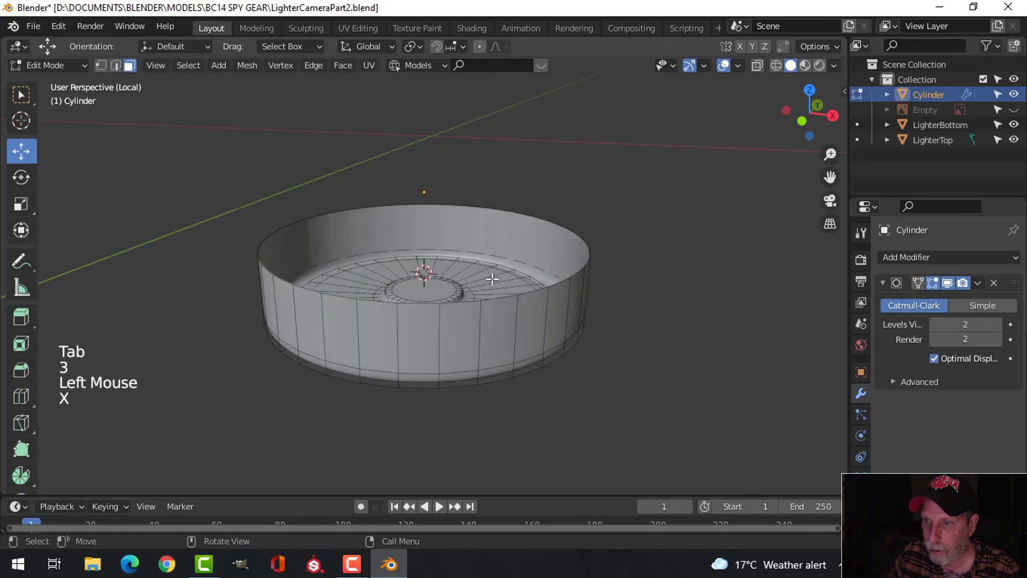
key(Tab)
middle_drag(515, 300, 501, 220)
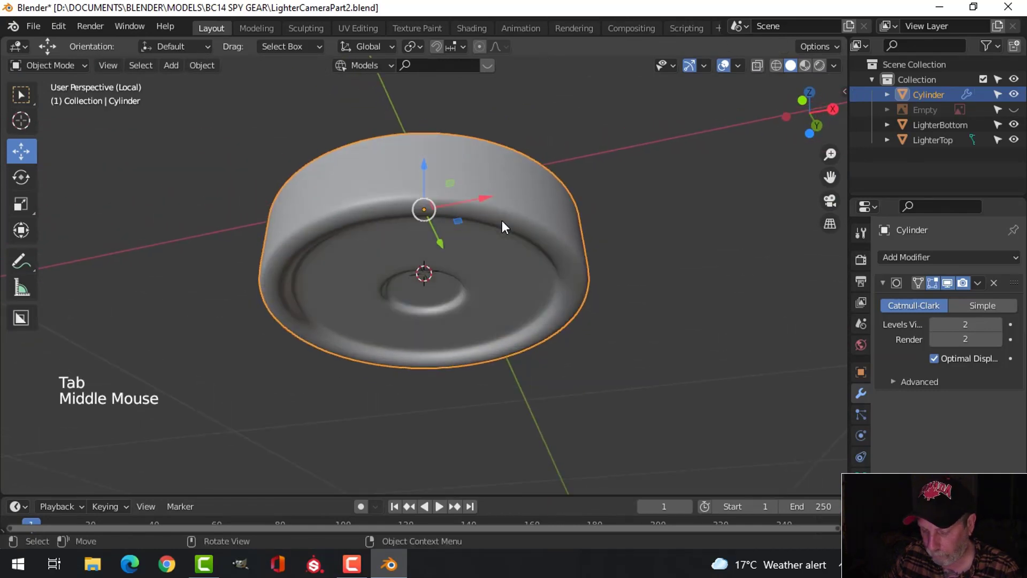
Step: Leave local view and raise the cylinder about 0.049 m along Z into the base's hole
key(slash)
scroll(467, 316, down, 2)
middle_drag(468, 316, 473, 233)
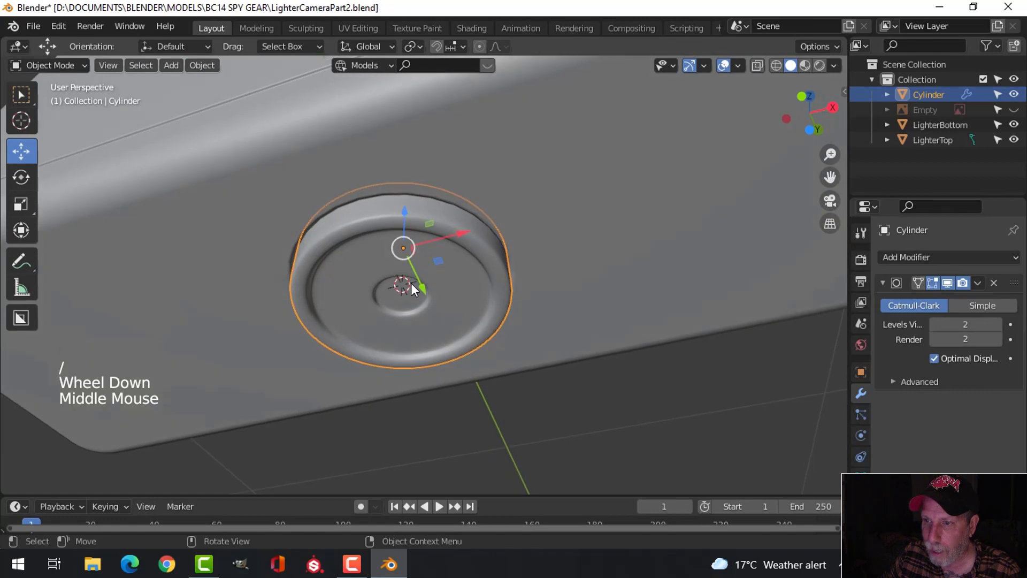
middle_drag(411, 284, 349, 277)
mouse_move(348, 262)
mouse_down()
mouse_move(348, 239)
mouse_move(358, 262)
mouse_up()
Step: Fine-tune the cylinder's overall scale to fit the base's hole and deselect everything
middle_drag(358, 262, 522, 210)
key(s)
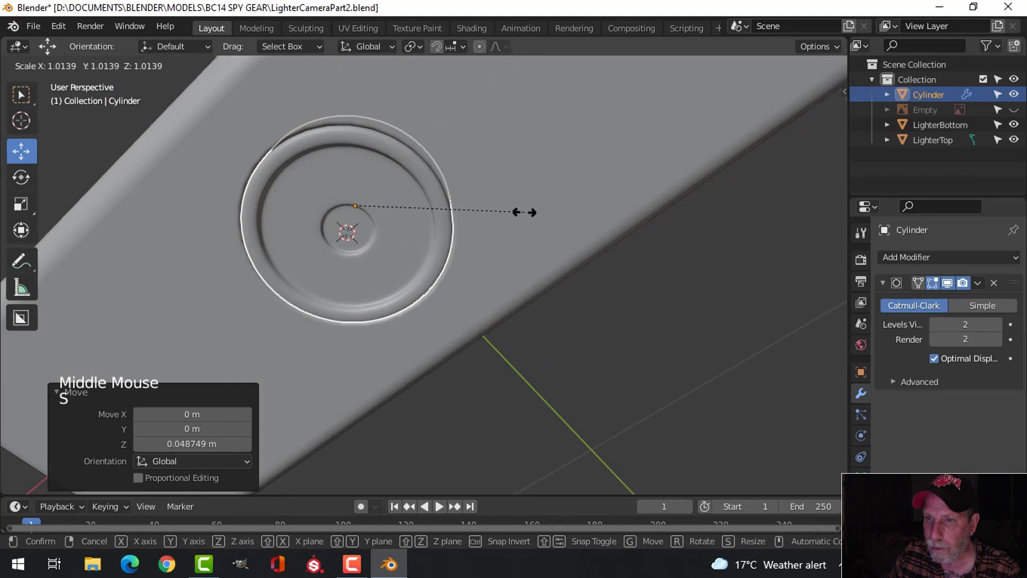
click(514, 217)
key(alt+a)
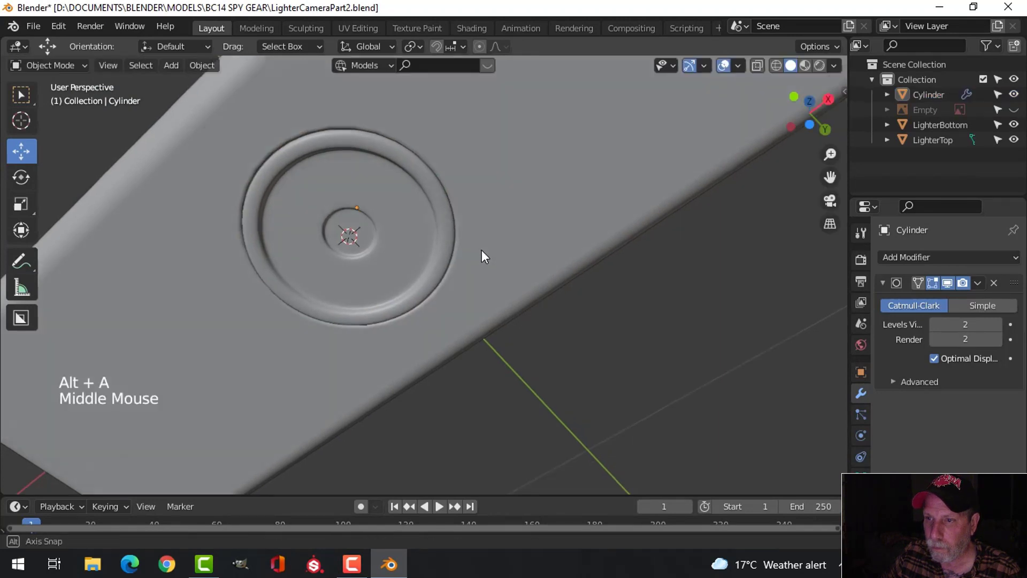
Step: Examine the cap's fit in the base and the groove line around the lower body from the front
middle_drag(481, 250, 503, 262)
scroll(463, 282, down, 3)
scroll(433, 300, down, 3)
scroll(503, 262, up, 3)
scroll(552, 306, up, 2)
middle_drag(503, 262, 549, 254)
click(550, 253)
key(KP_1)
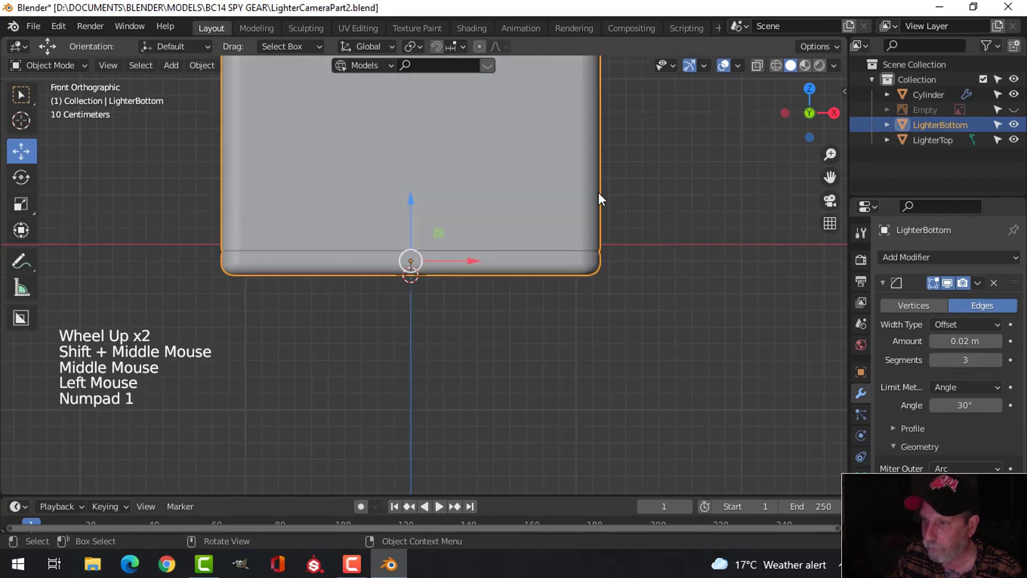
scroll(500, 256, down, 1)
key(alt+a)
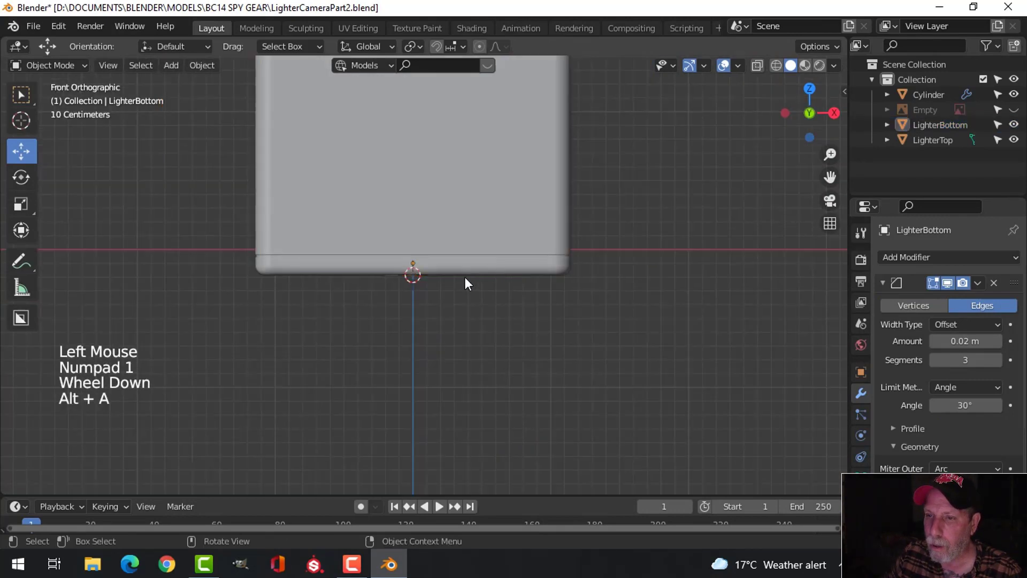
scroll(465, 284, down, 4)
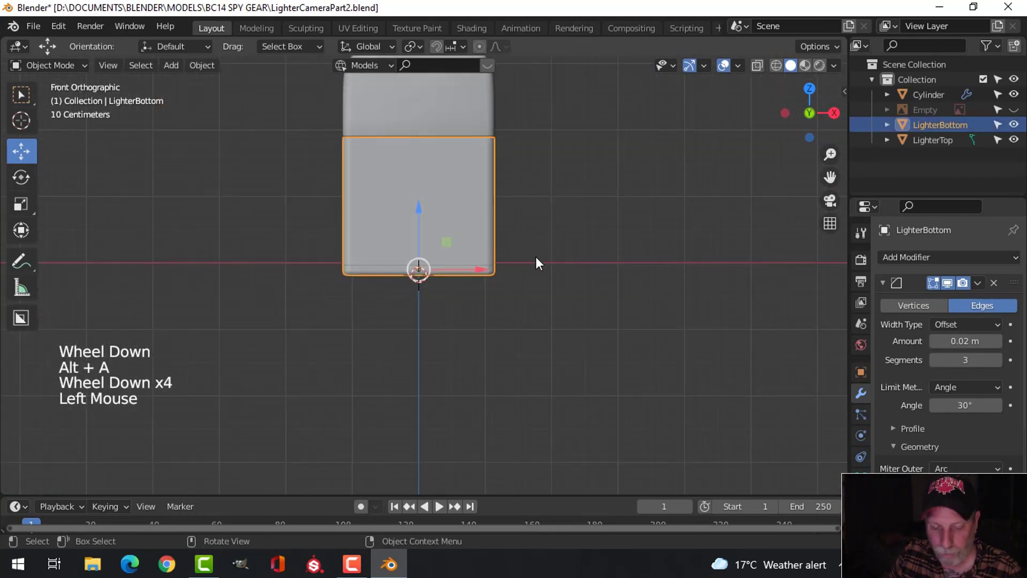
Step: Enter edit mode on the lighter's lower body in front view and clear the selection of the groove faces
key(z)
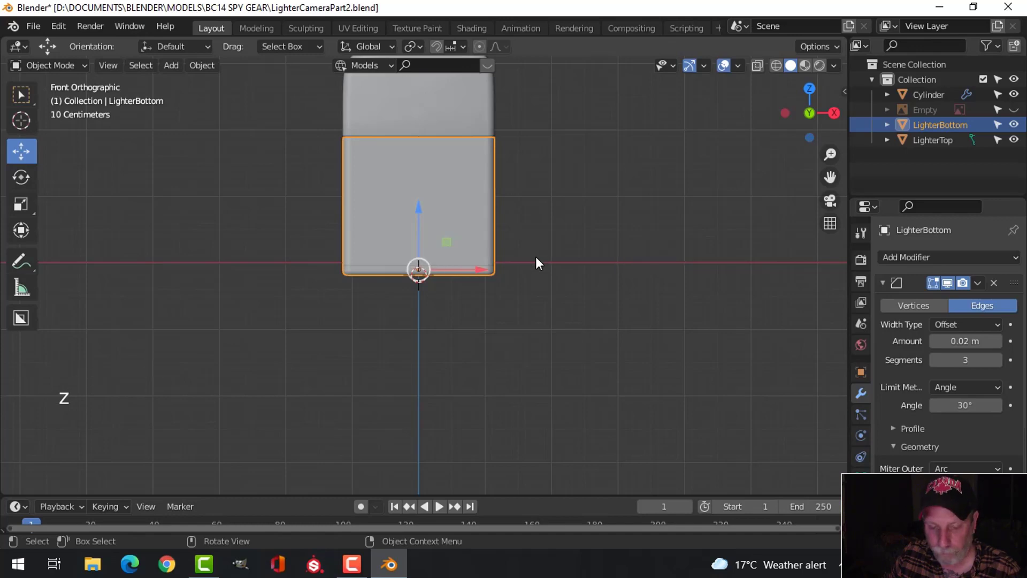
key(Tab)
scroll(395, 276, up, 2)
scroll(395, 276, up, 9)
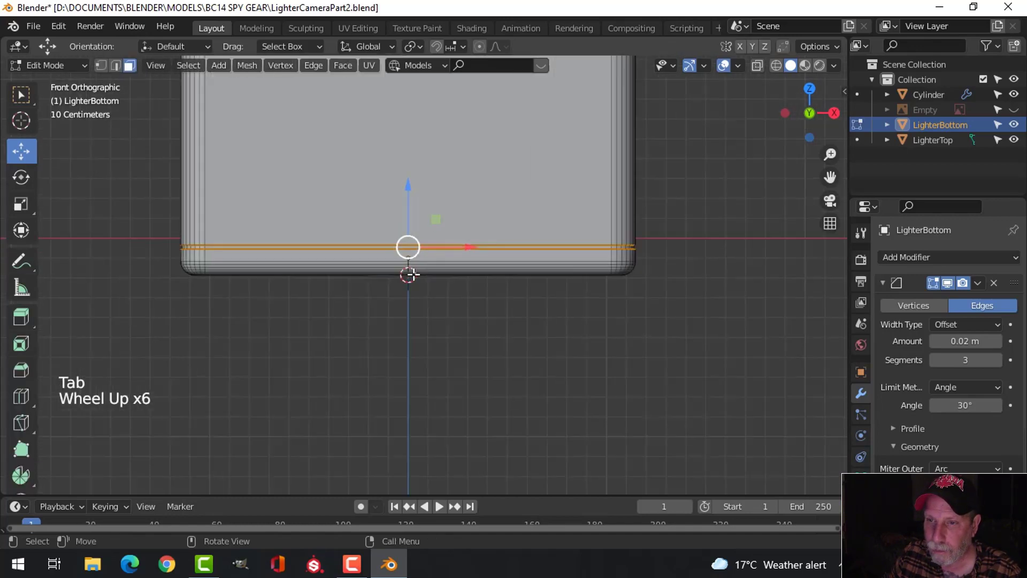
shift+middle_drag(522, 255, 294, 267)
scroll(476, 263, up, 2)
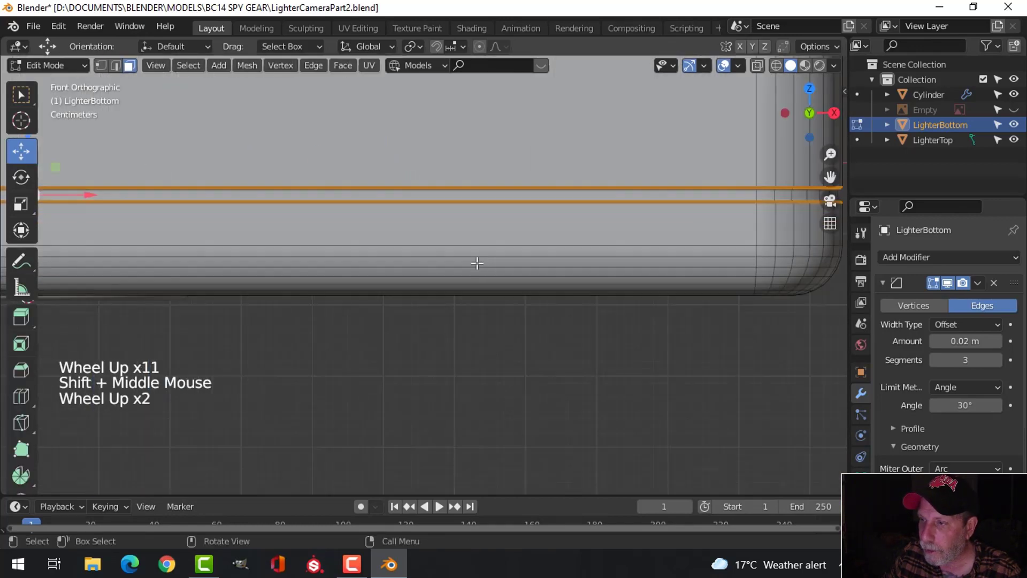
middle_drag(477, 263, 421, 272)
scroll(487, 268, down, 4)
key(KP_1)
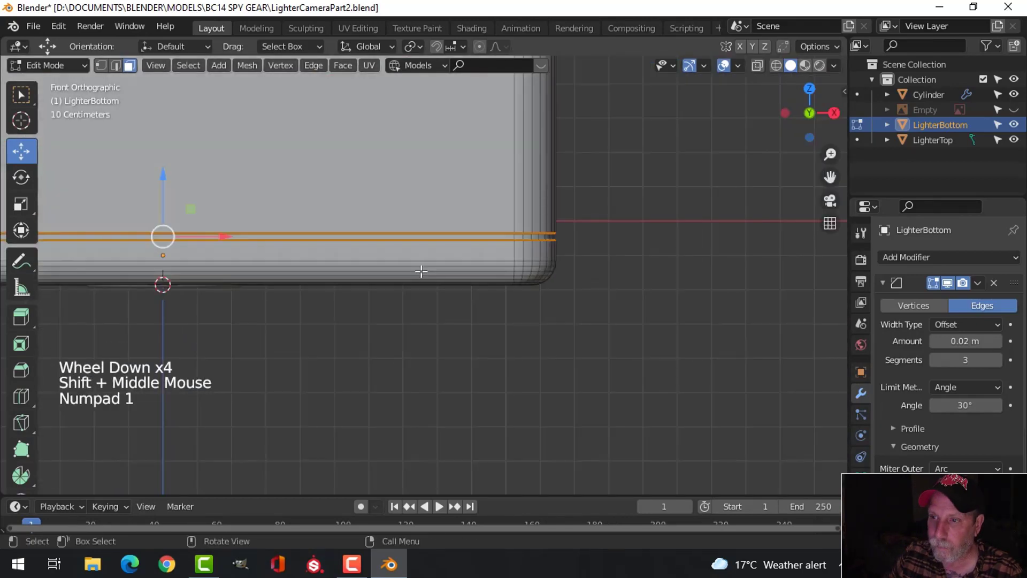
scroll(325, 278, down, 3)
shift+middle_drag(326, 278, 527, 287)
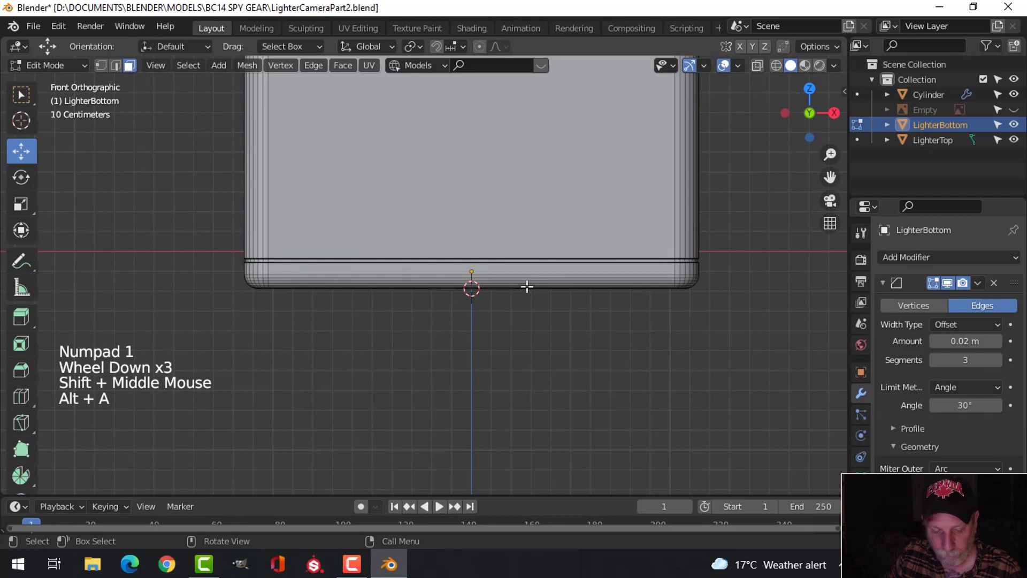
Step: In wireframe vertex mode, box-select the base groove's upper edge loop and raise it about 0.026 m along Z
key(z)
key(b)
mouse_move(174, 201)
mouse_down()
mouse_move(374, 249)
mouse_move(726, 262)
mouse_up()
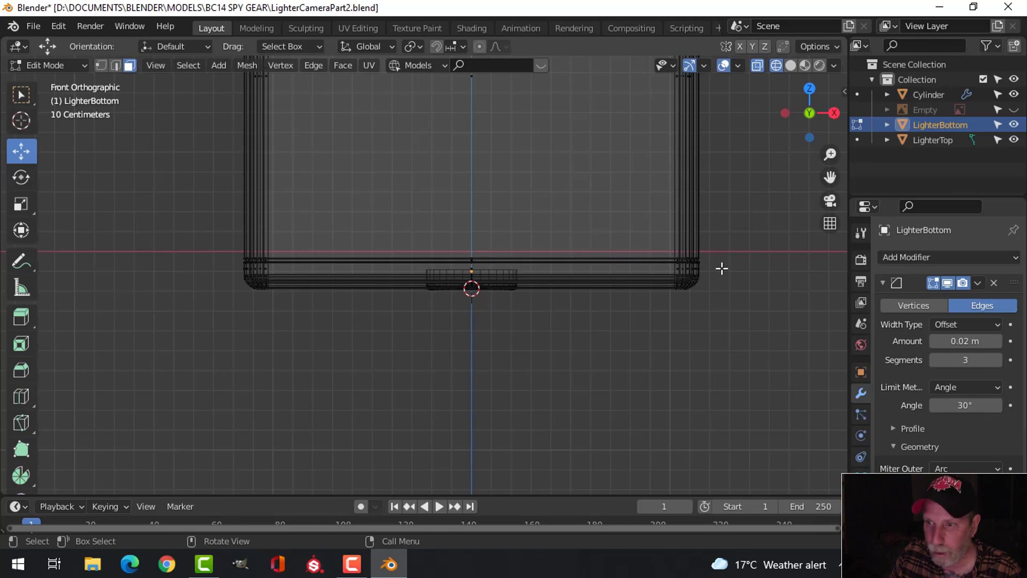
key(b)
drag(178, 222, 738, 261)
scroll(617, 278, up, 3)
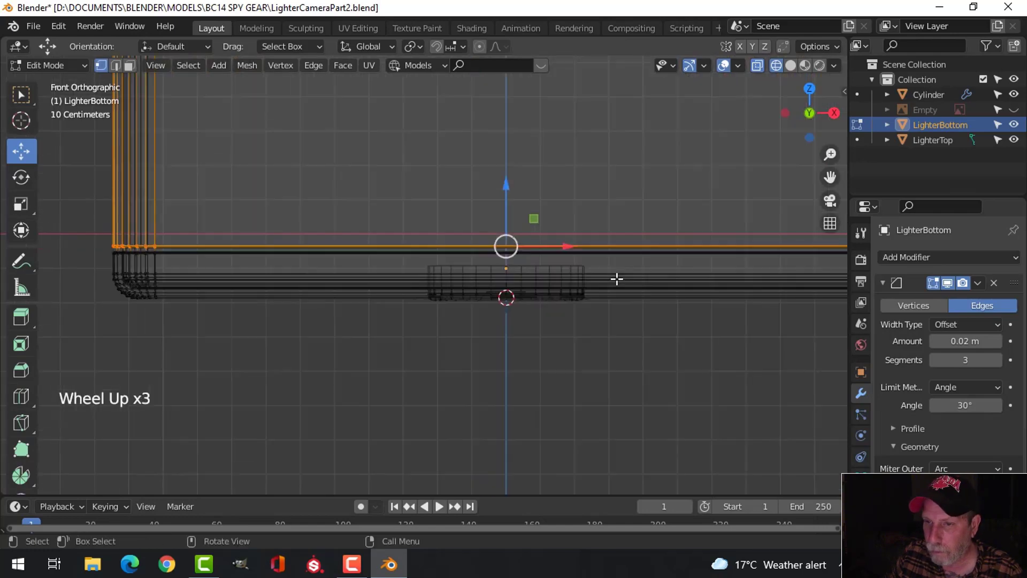
scroll(613, 278, up, 1)
drag(521, 183, 522, 170)
Step: Restore solid shading, return to object mode with nothing selected and save the file
key(z)
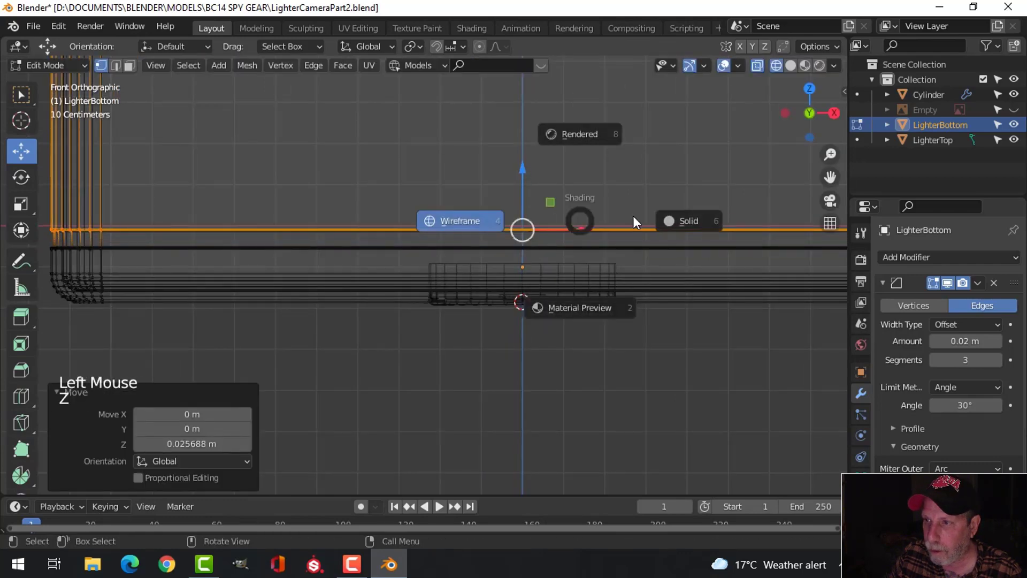
scroll(614, 237, down, 3)
middle_drag(699, 255, 673, 221)
key(z)
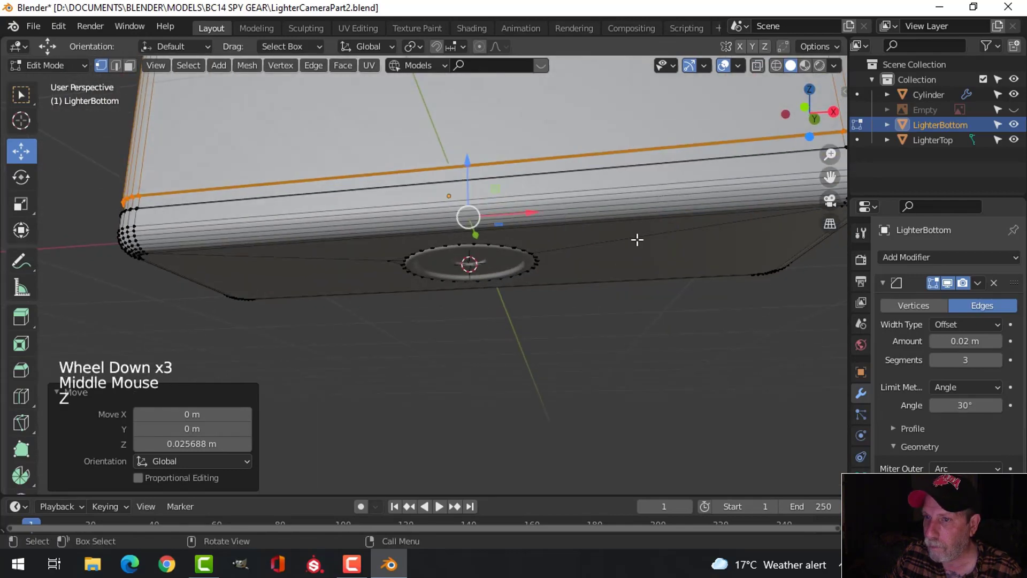
key(alt+a)
key(Tab)
key(alt+a)
scroll(636, 239, down, 4)
middle_drag(636, 239, 555, 305)
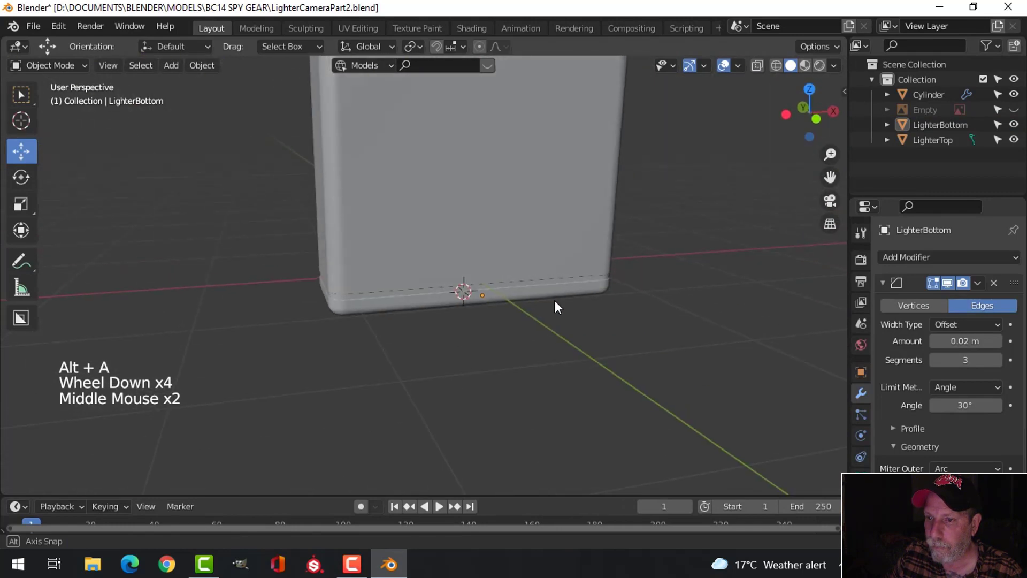
scroll(476, 309, up, 4)
scroll(474, 306, down, 7)
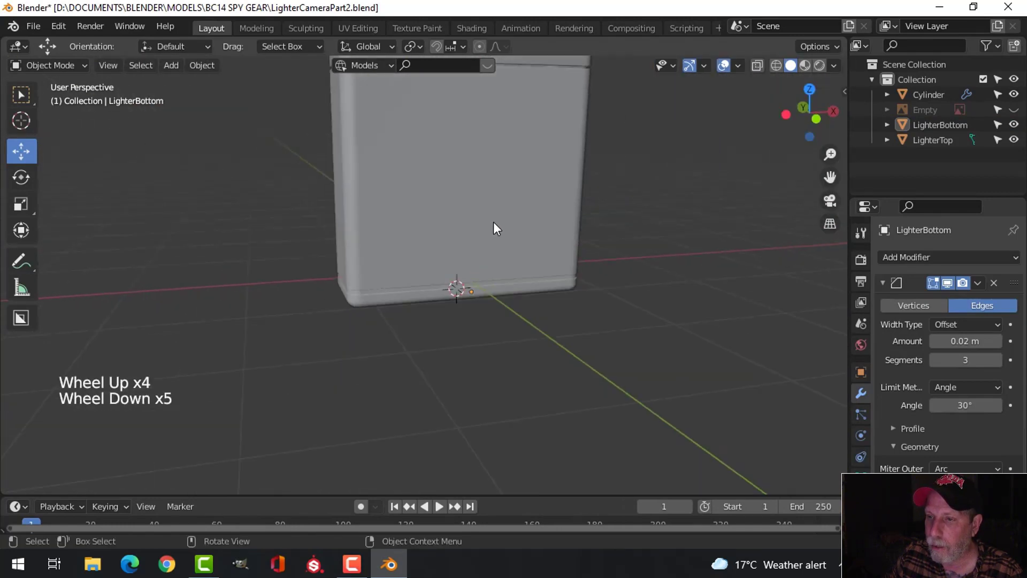
shift+middle_drag(493, 221, 377, 278)
key(ctrl+s)
Step: Hide the lid and examine the open rim and interior of the lower body
scroll(451, 272, down, 1)
scroll(479, 278, up, 3)
scroll(410, 260, down, 2)
middle_drag(377, 278, 353, 298)
click(339, 167)
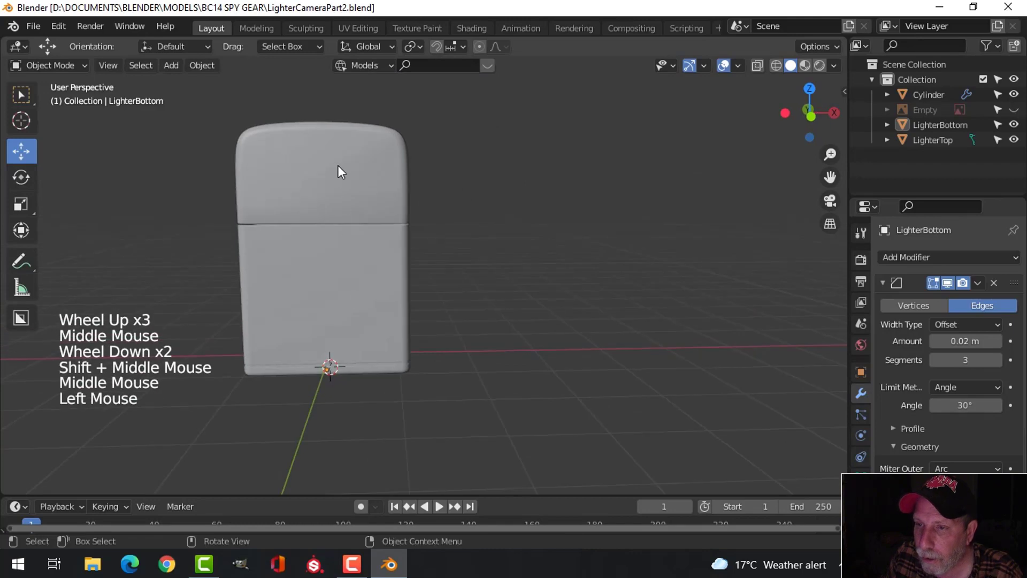
key(h)
middle_drag(434, 266, 435, 291)
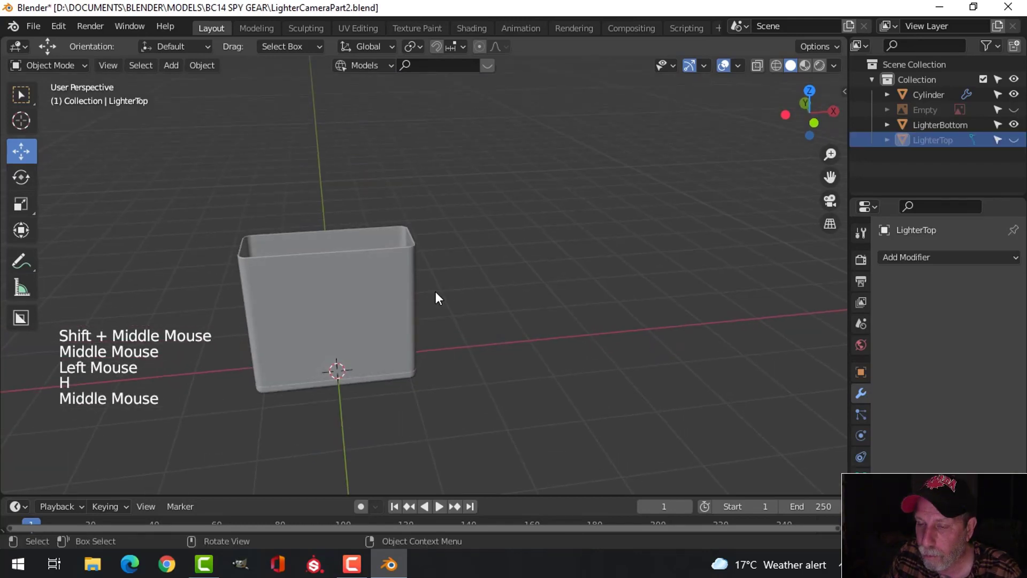
scroll(425, 240, up, 3)
middle_drag(425, 239, 402, 284)
scroll(402, 284, up, 2)
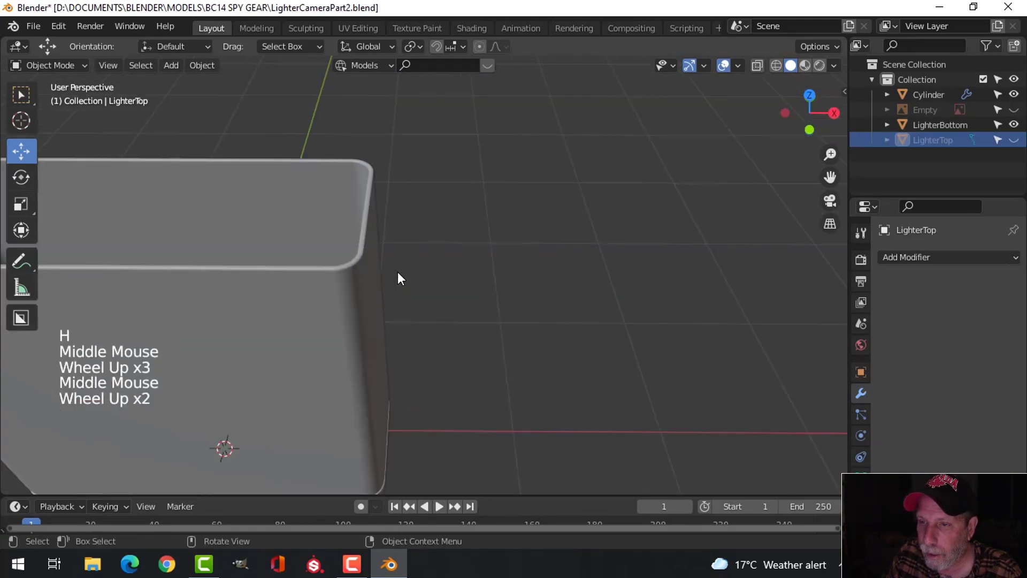
Step: Unhide all objects, deselect everything and hide only the reference image again
key(alt+h)
scroll(397, 271, down, 5)
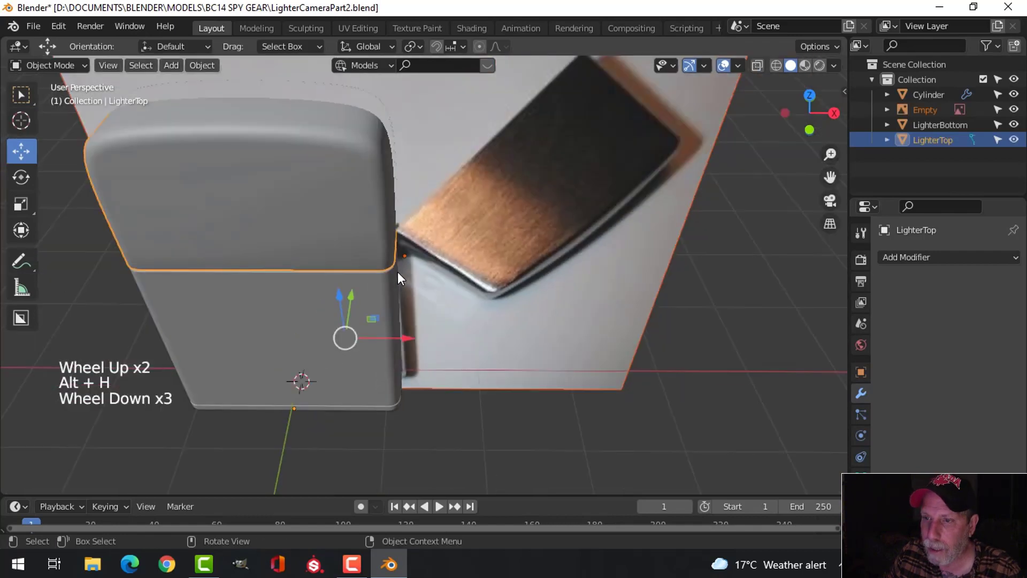
key(alt+a)
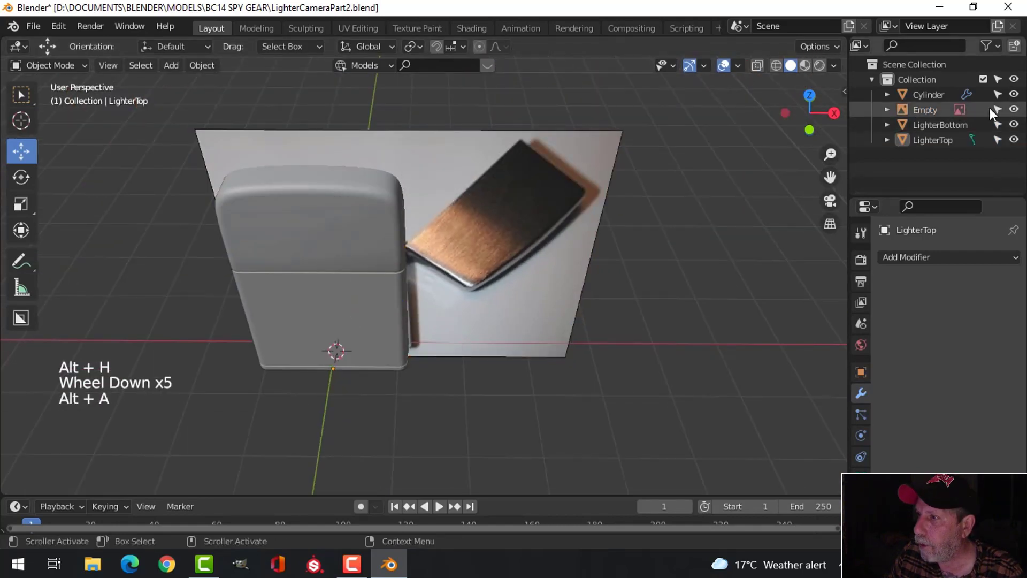
click(1014, 109)
Step: Enter edit mode on the lid and, in edge select mode, select the short bottom edge on its narrow hinge side
click(450, 232)
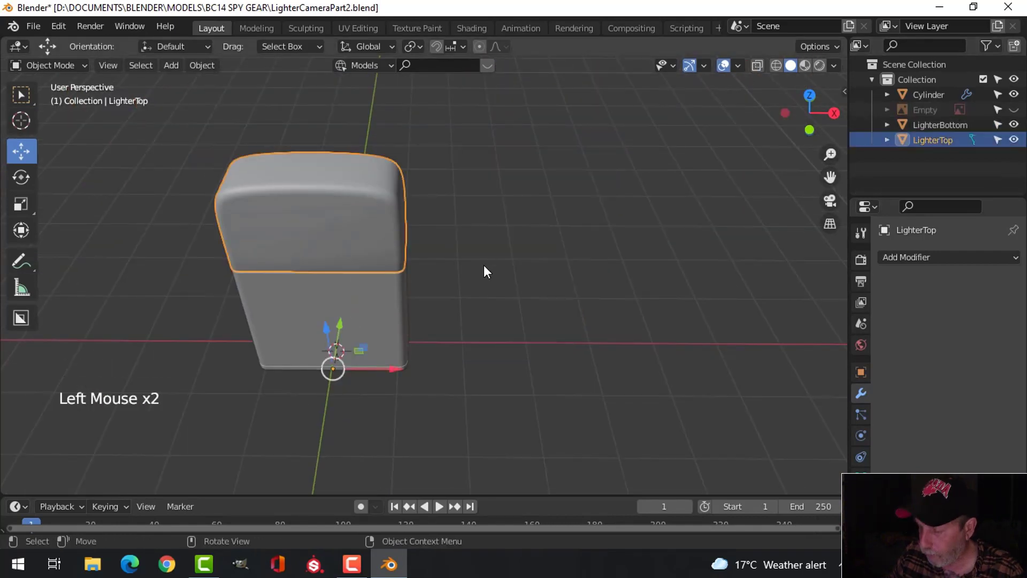
middle_drag(451, 270, 423, 208)
scroll(377, 241, up, 3)
key(Tab)
key(alt+a)
scroll(403, 217, up, 3)
scroll(440, 239, up, 2)
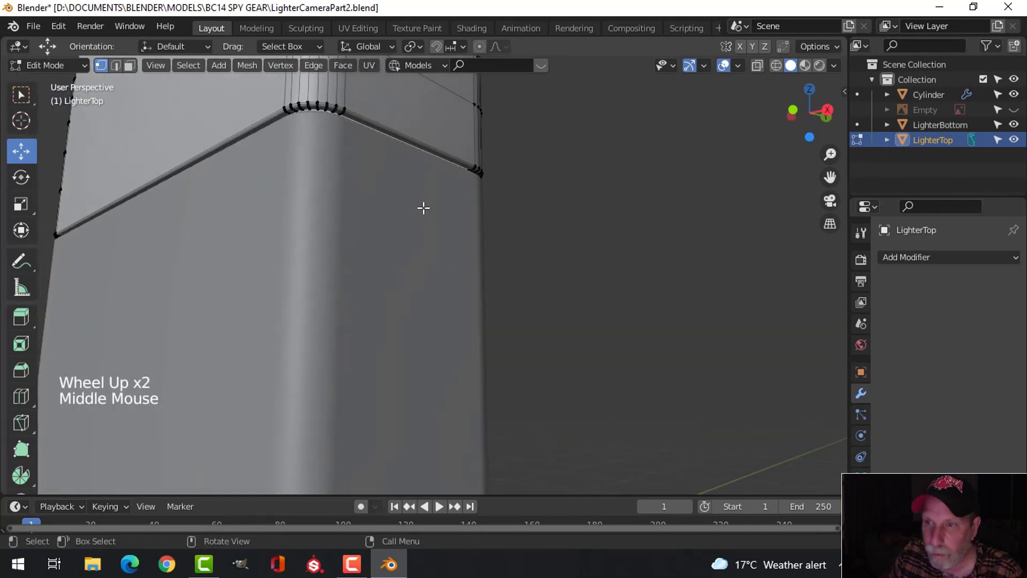
key(2)
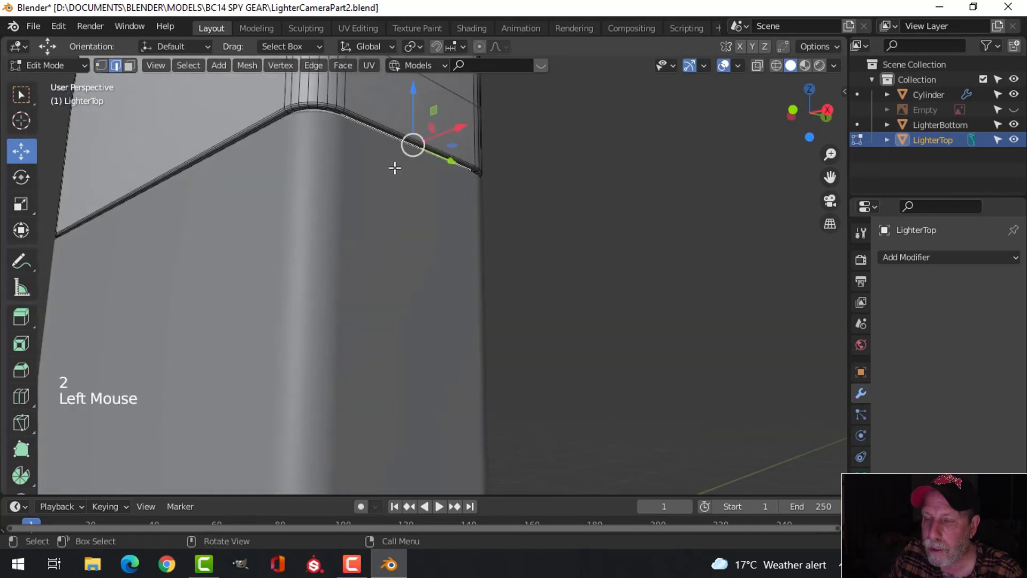
scroll(395, 168, up, 1)
Step: Snap the 3D cursor to the selected edge, then return to object mode with nothing selected
middle_drag(398, 177, 561, 222)
scroll(537, 250, down, 6)
key(shift+s)
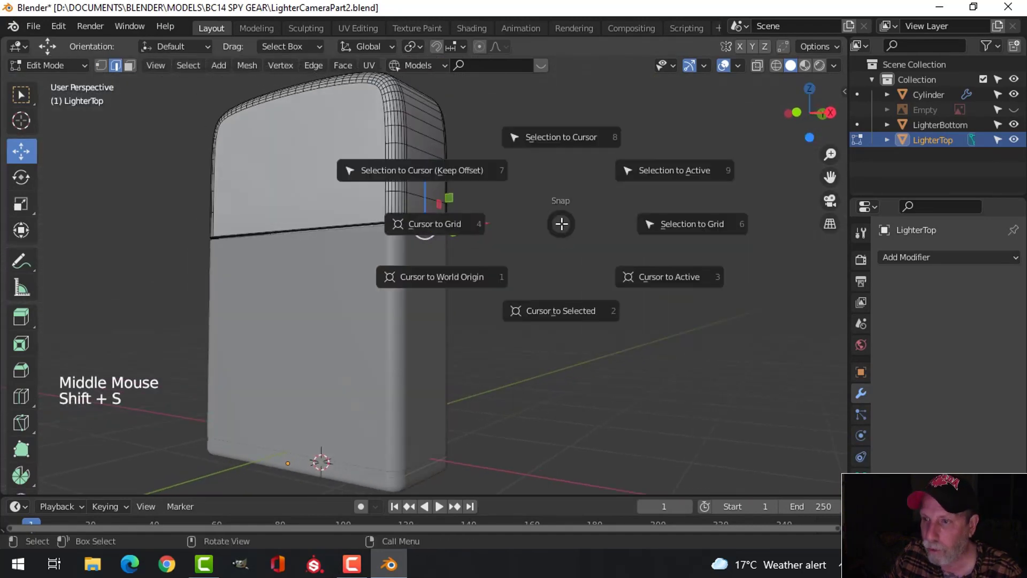
click(563, 319)
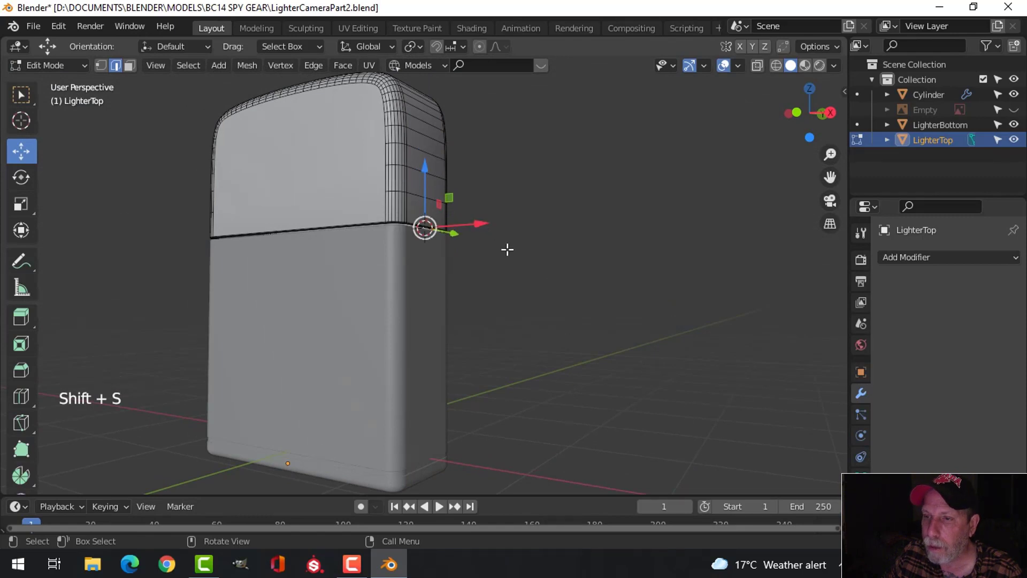
key(alt+a)
key(Tab)
key(alt+a)
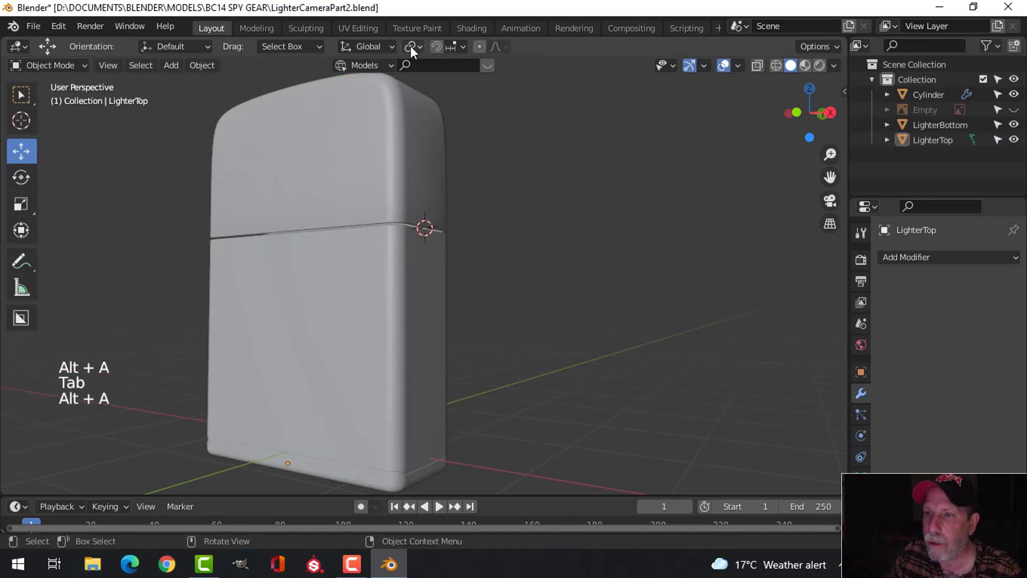
Step: Set the transform pivot point to the 3D Cursor
click(371, 46)
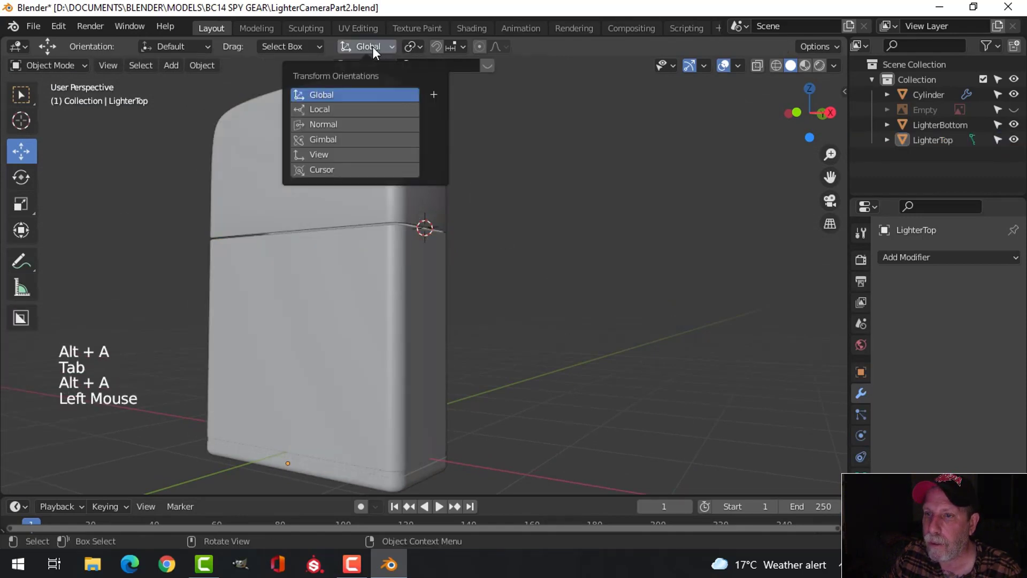
click(412, 49)
click(429, 79)
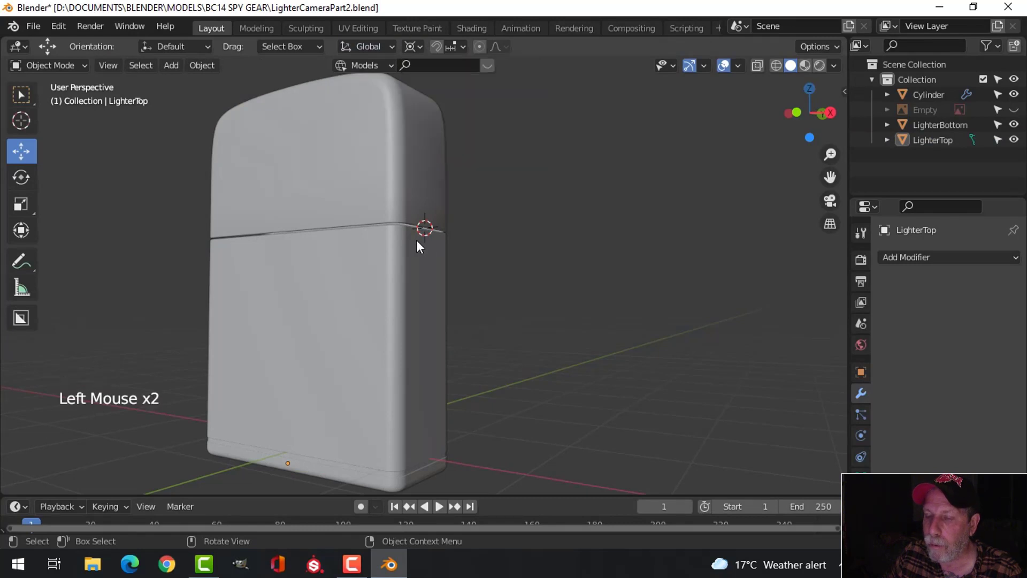
Step: Swing the lid open by rotating it 114° about the global Y axis around the 3D cursor, and view it from the right
click(413, 161)
scroll(448, 249, down, 3)
middle_drag(460, 255, 509, 287)
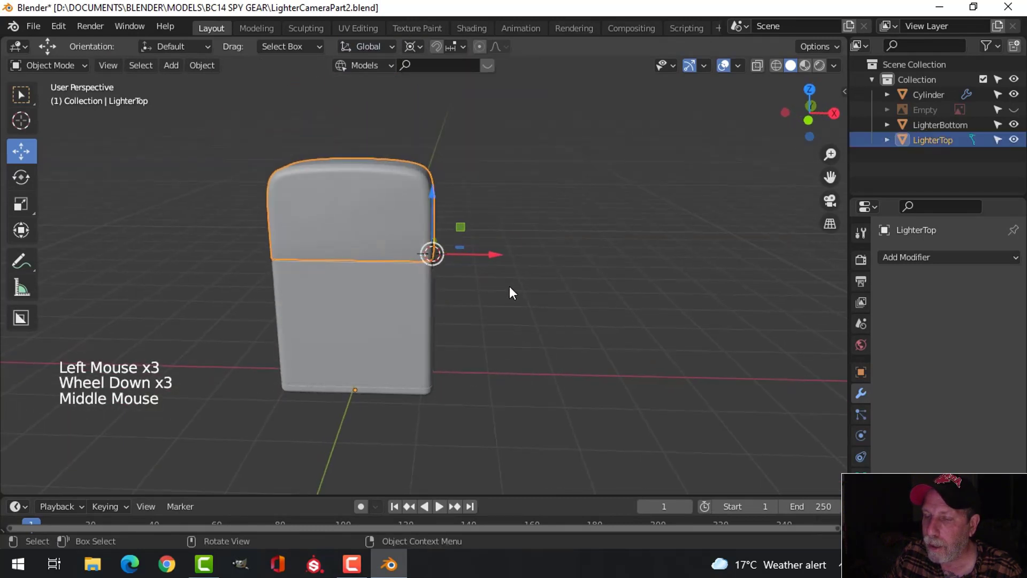
mouse_move(427, 281)
middle_down()
mouse_move(346, 288)
mouse_move(441, 281)
middle_up()
key(r)
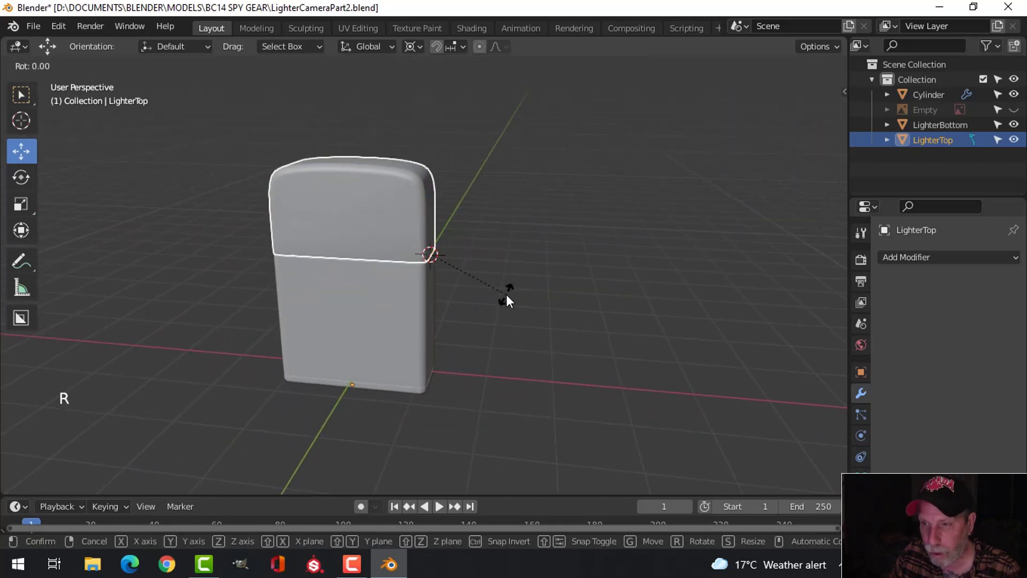
key(y)
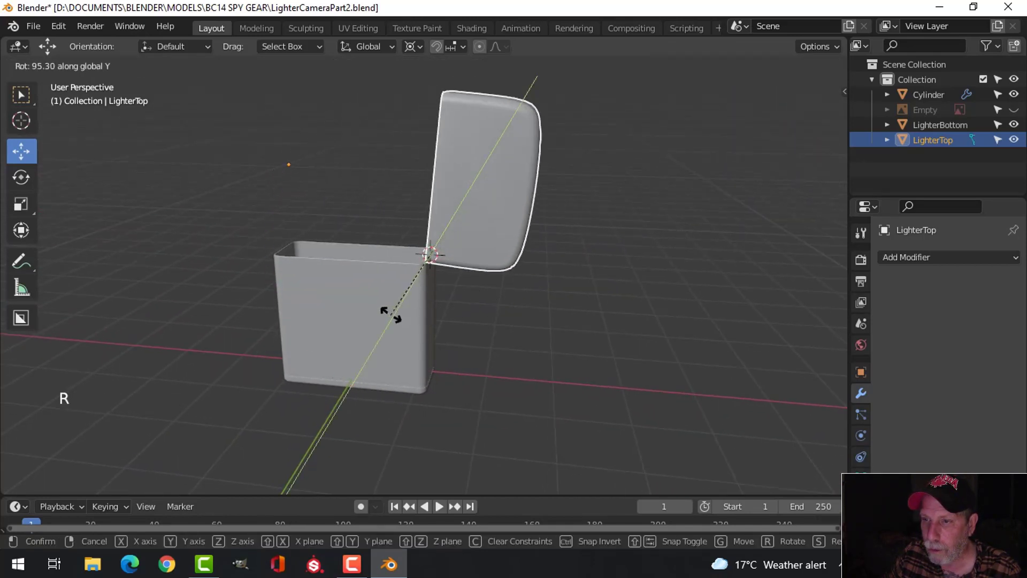
click(369, 298)
key(KP_3)
key(KP_1)
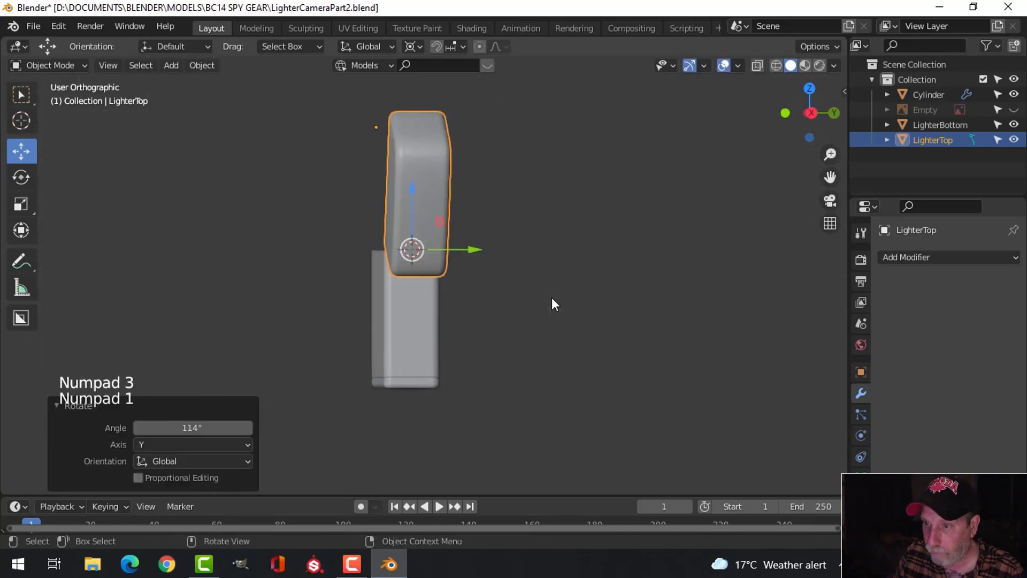
key(KP_3)
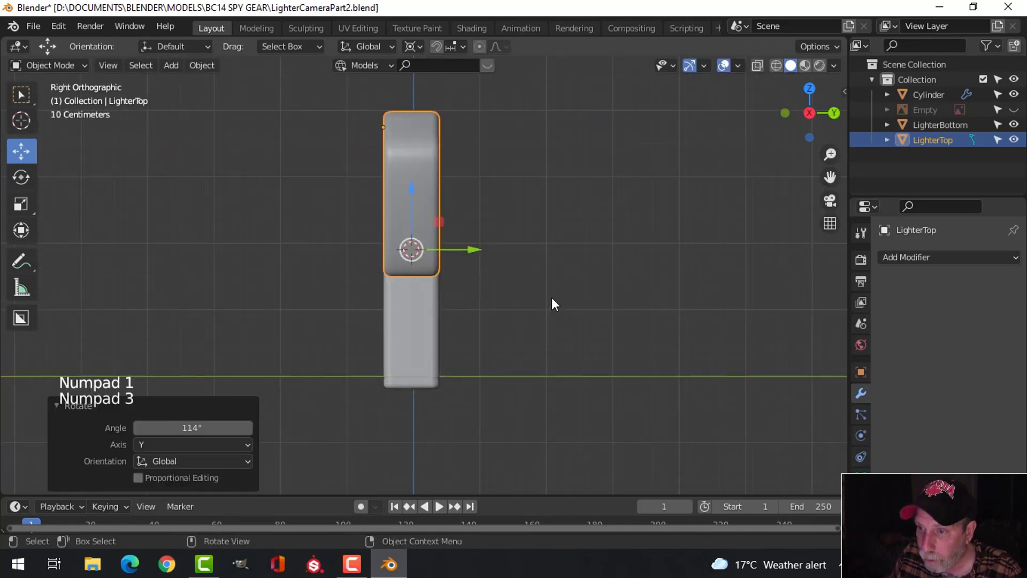
Step: In front view, raise the opened lid slightly along Z at its hinge corner, and deselect it
key(KP_1)
scroll(503, 301, up, 4)
mouse_move(504, 300)
middle_down()
mouse_move(487, 303)
mouse_move(501, 373)
mouse_move(566, 337)
mouse_move(518, 321)
mouse_move(564, 291)
mouse_move(509, 310)
mouse_move(508, 295)
middle_up()
scroll(566, 337, up, 3)
key(alt+a)
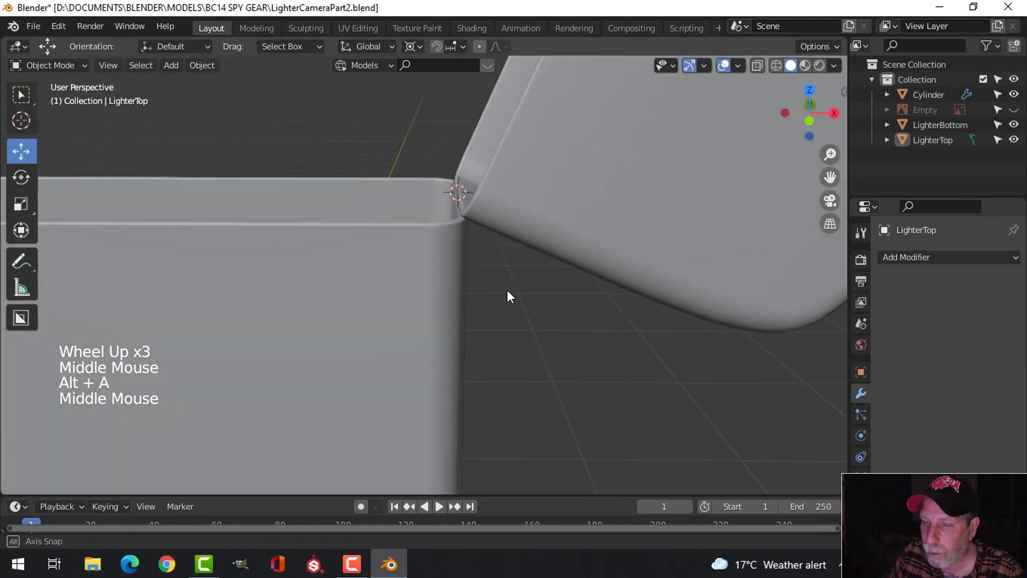
click(570, 219)
key(KP_1)
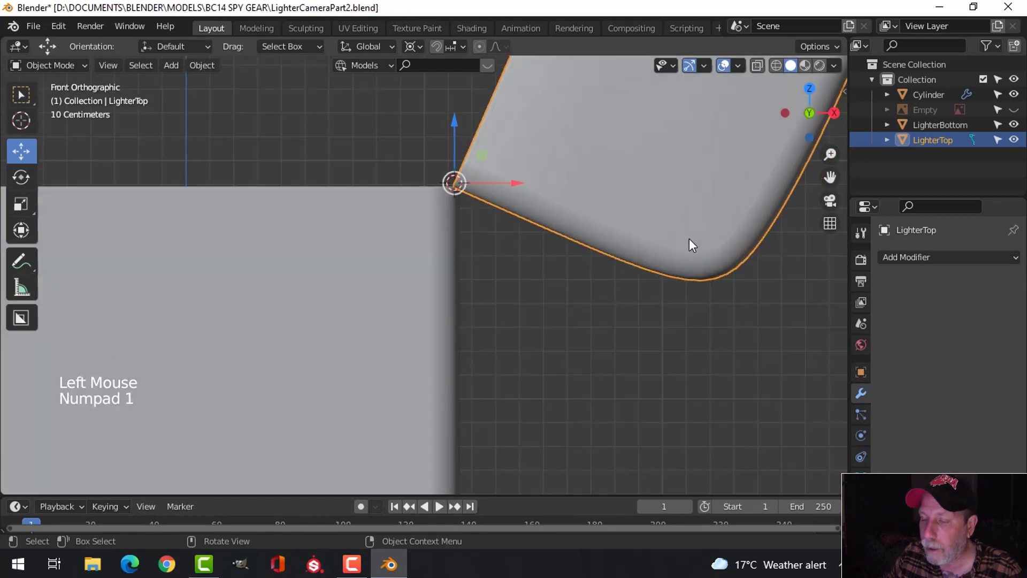
drag(453, 124, 454, 120)
middle_drag(488, 168, 541, 225)
scroll(534, 228, up, 2)
key(alt+a)
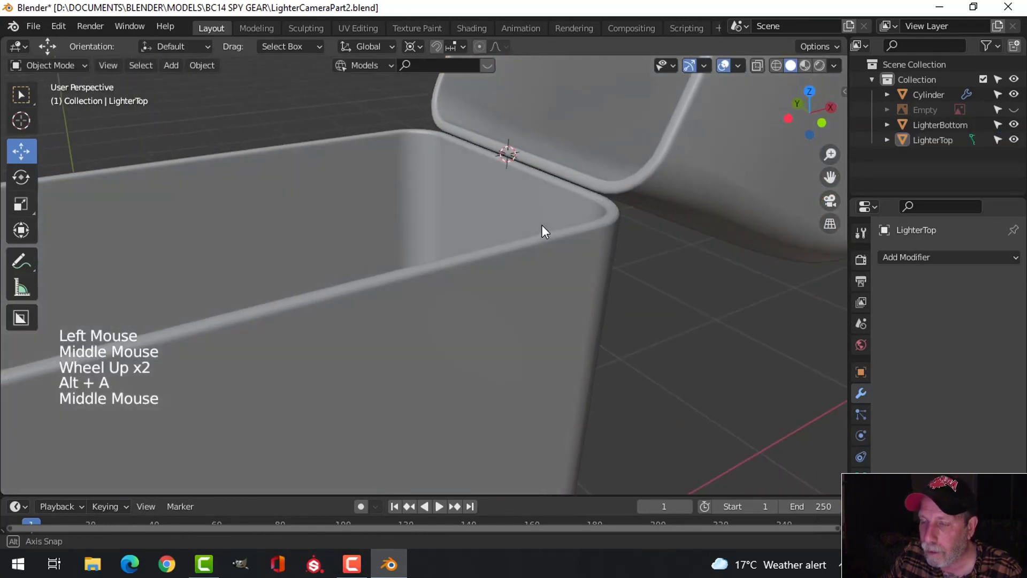
Step: Add a cylinder at the 3D cursor and, in edit mode, shrink it uniformly by about 0.074 and again by about 0.642
middle_drag(523, 170, 504, 190)
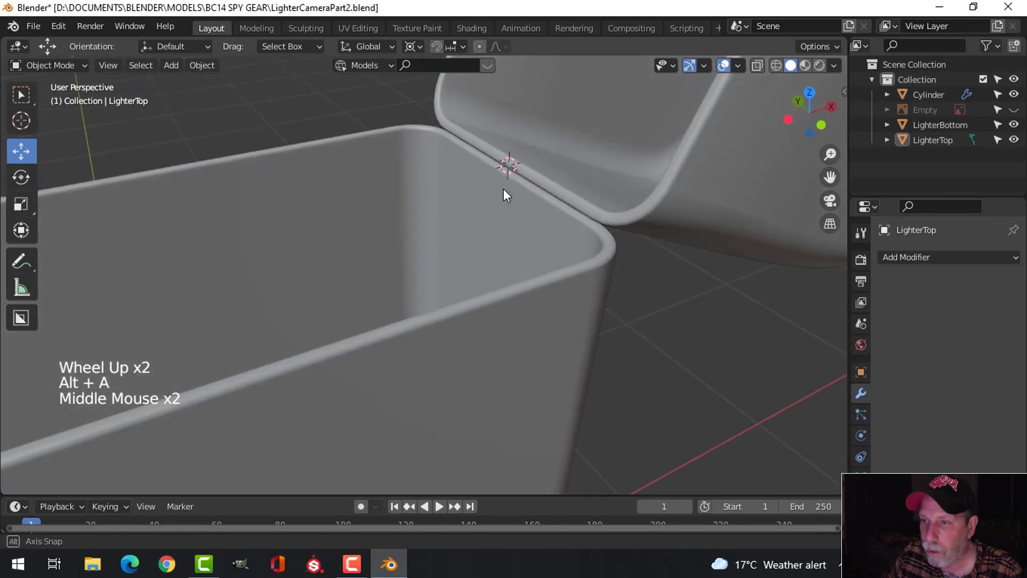
key(shift+a)
mouse_move(503, 188)
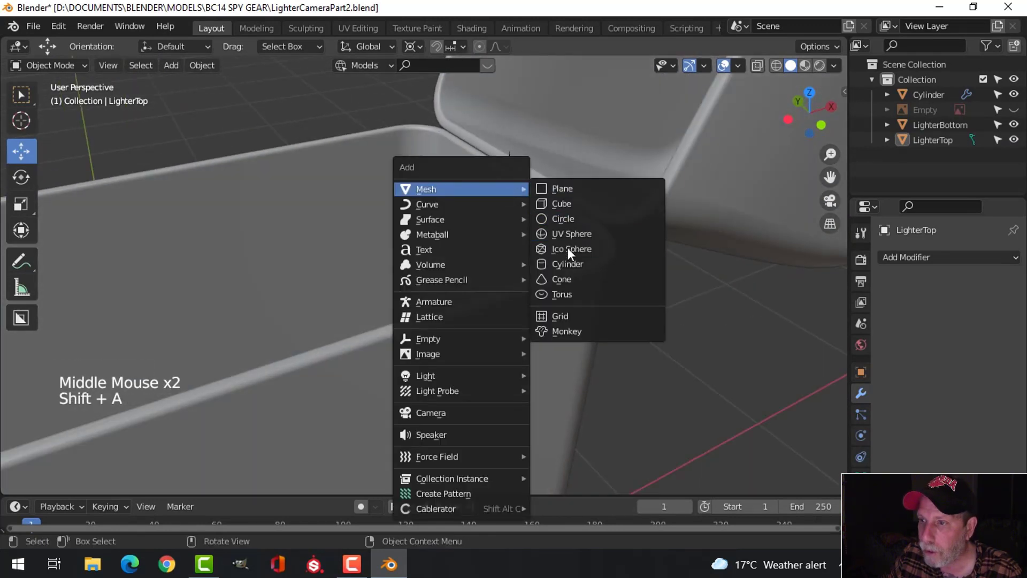
click(567, 263)
scroll(413, 271, down, 2)
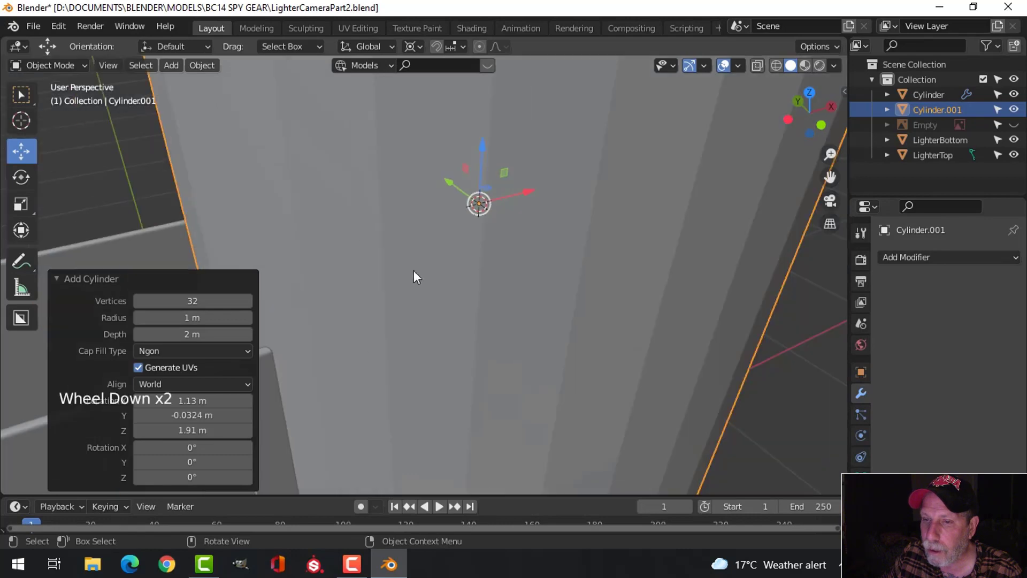
scroll(526, 247, down, 3)
key(Tab)
key(s)
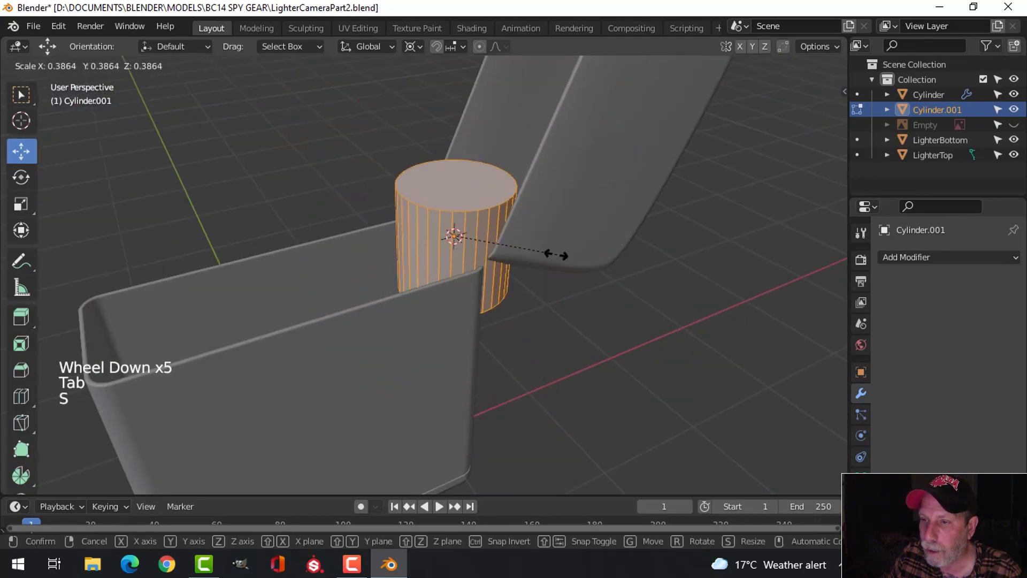
click(458, 251)
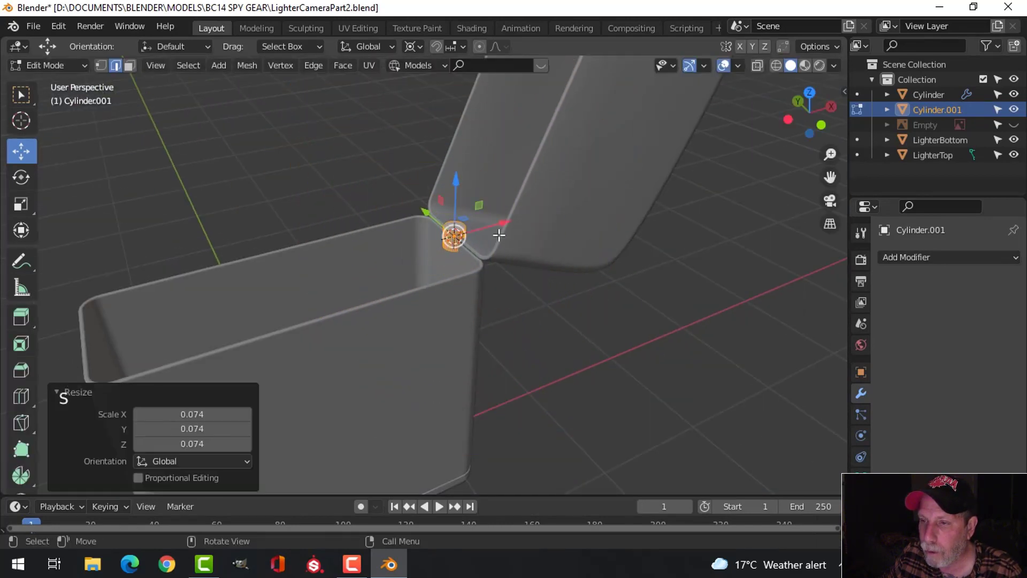
scroll(644, 228, up, 4)
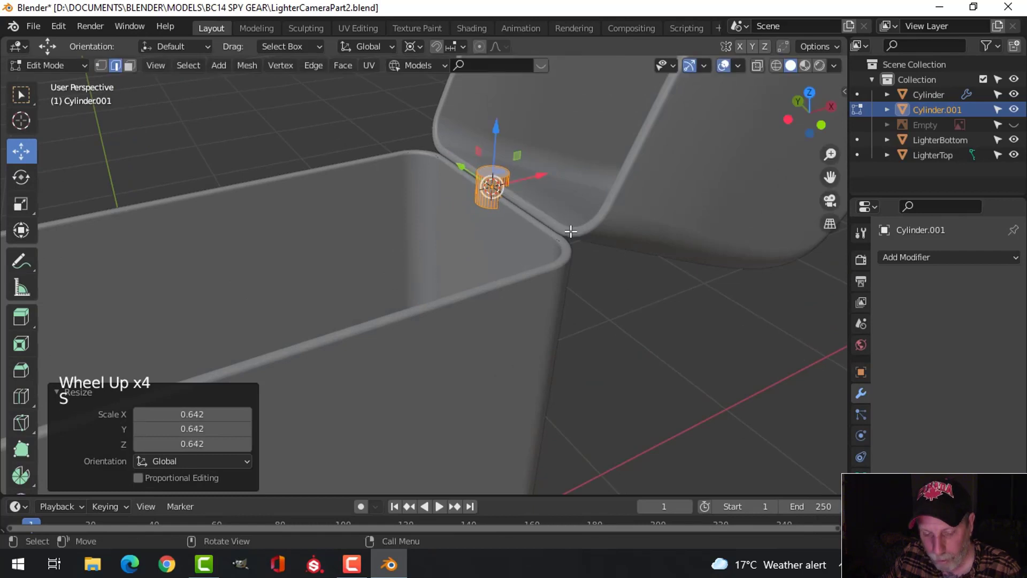
Step: Rotate the cylinder 90° about the global X axis and scale it uniformly by about 0.527
key(r)
key(x)
key(9)
key(0)
key(Return)
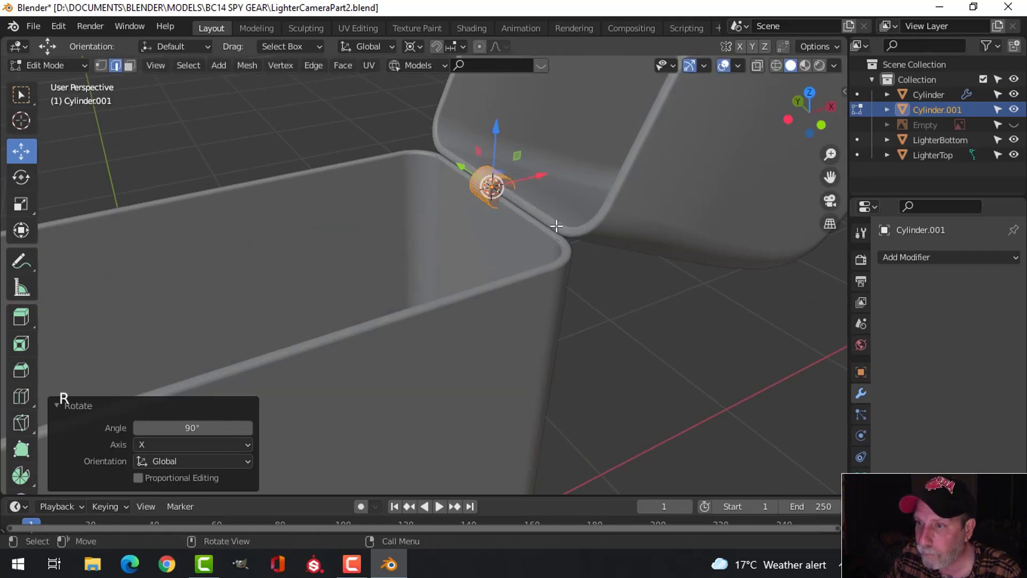
middle_drag(556, 225, 642, 225)
key(s)
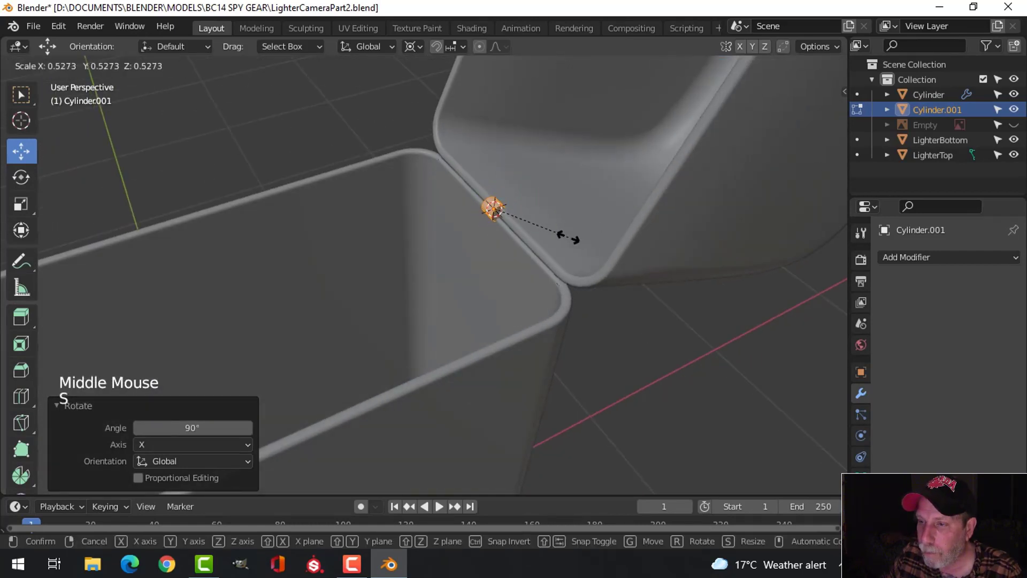
click(570, 237)
Step: Stretch the cylinder along the global Y axis by about 4.3 and scale the whole barrel by about 0.871
middle_drag(570, 237, 558, 293)
scroll(614, 222, up, 3)
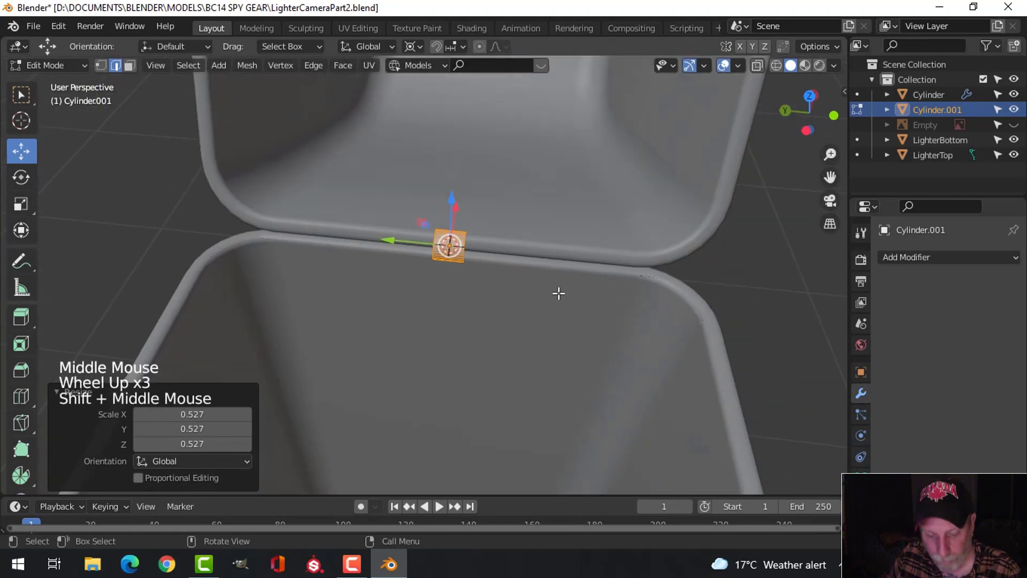
key(s)
key(y)
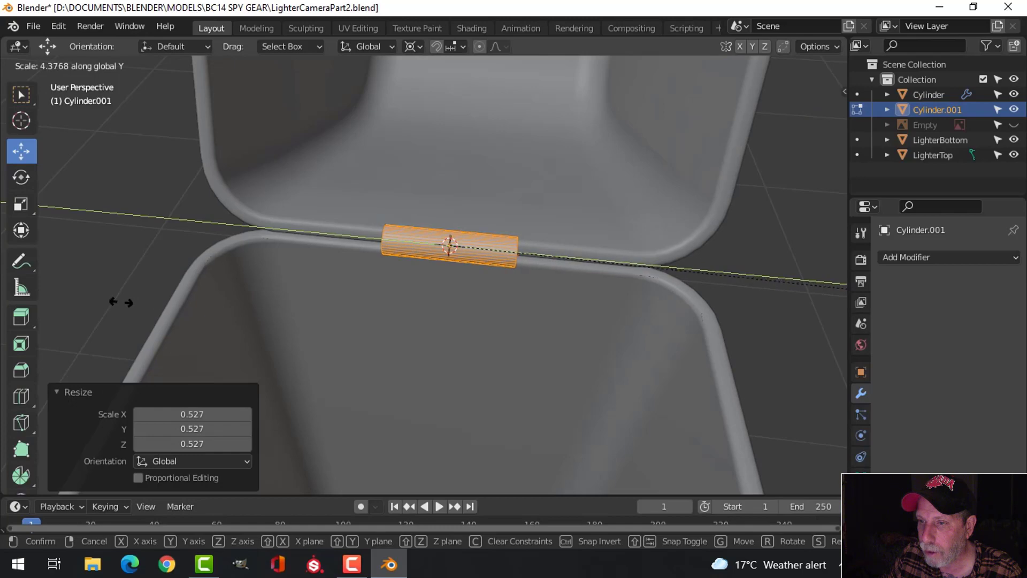
click(209, 284)
middle_drag(209, 284, 283, 264)
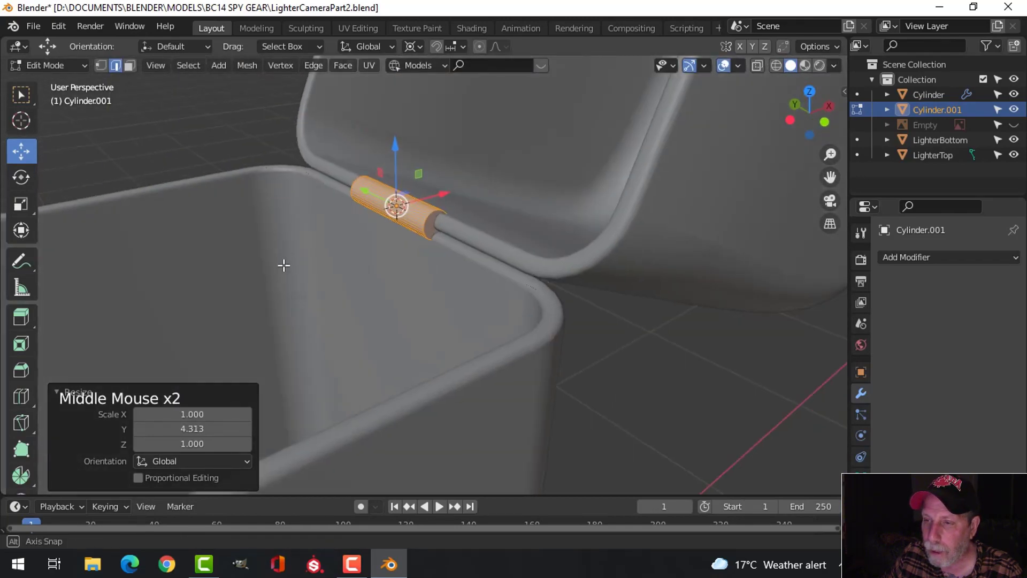
scroll(283, 265, up, 3)
middle_drag(369, 264, 422, 232)
key(s)
click(393, 244)
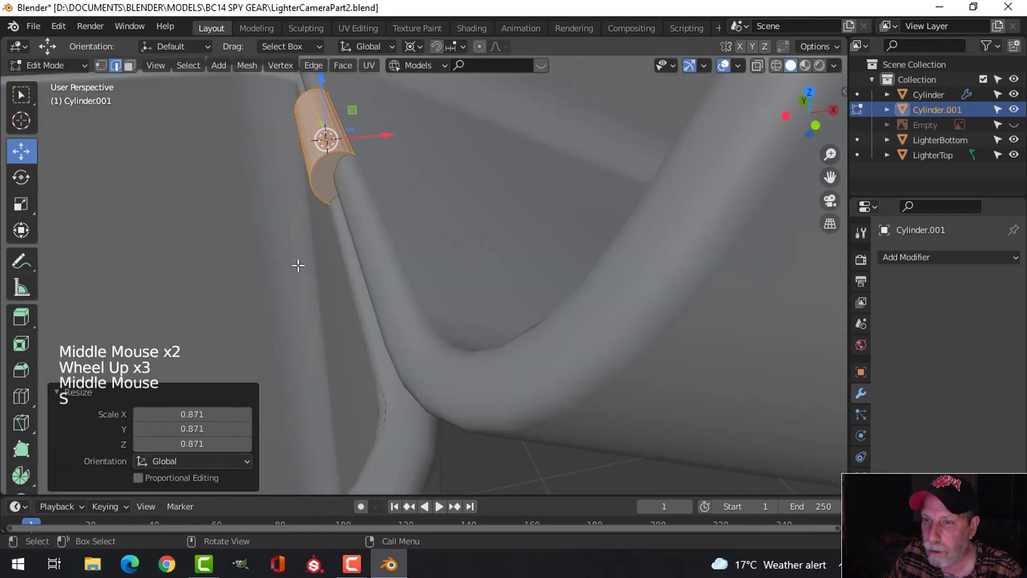
Step: Cut four evenly spaced edge loops across the hinge barrel without sliding them, and clear the selection
middle_drag(298, 265, 353, 280)
key(alt+a)
scroll(427, 241, down, 2)
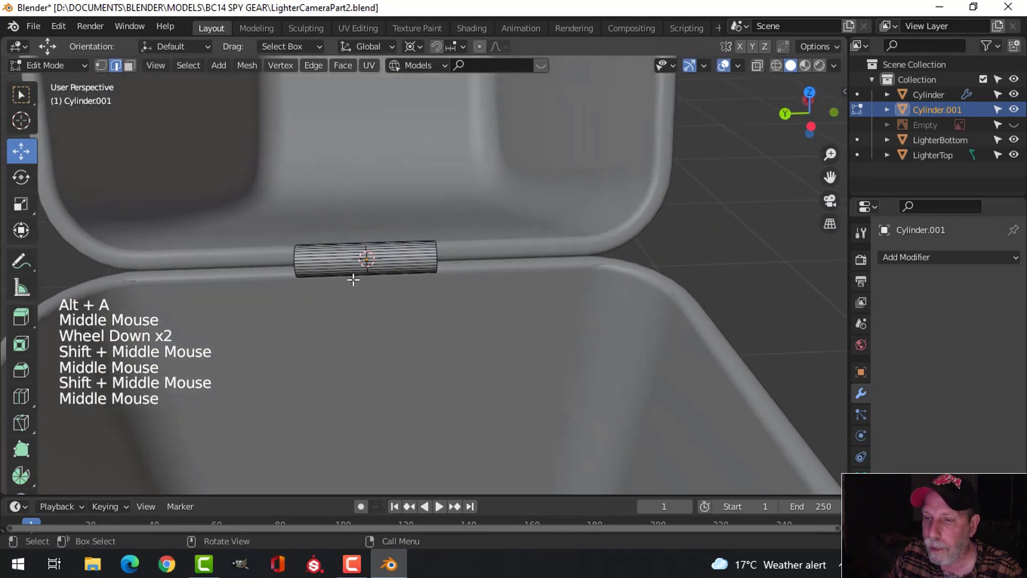
key(ctrl+r)
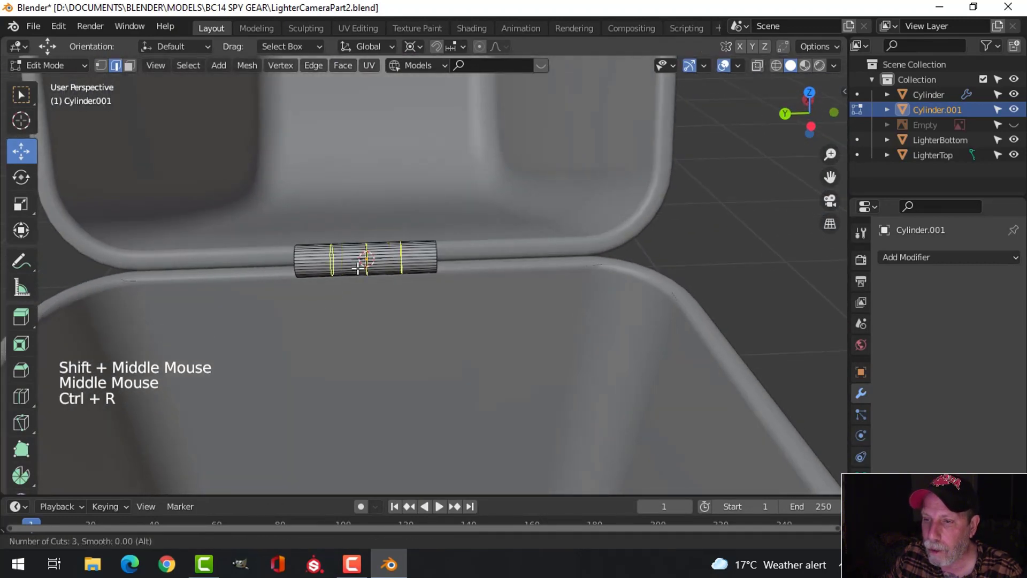
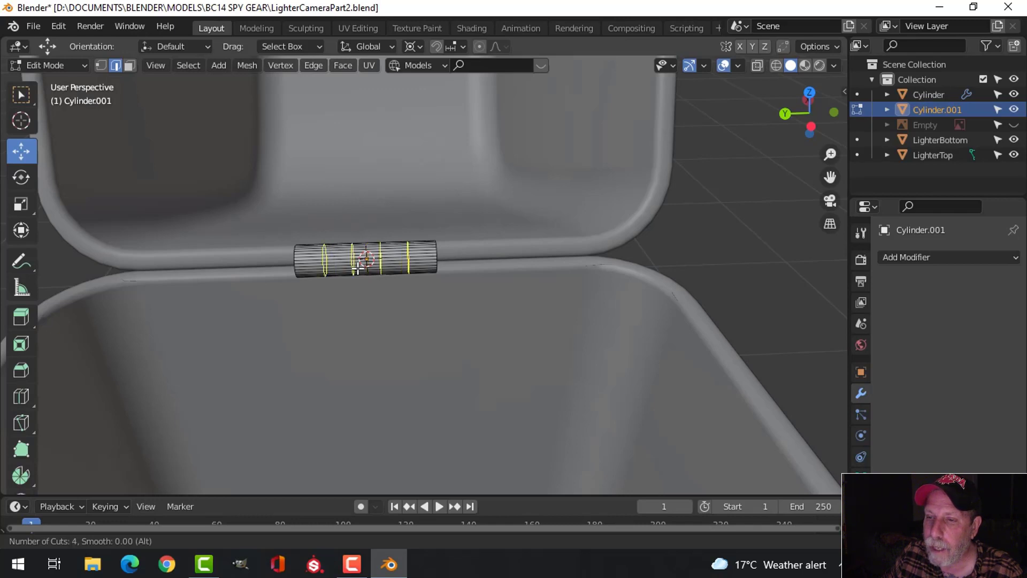
click(357, 268)
right_click(357, 268)
middle_drag(358, 268, 404, 292)
scroll(419, 293, up, 1)
key(alt+a)
Step: In face select mode, select the face rings of the barrel's first, middle and last segments
middle_drag(404, 292, 396, 286)
key(3)
scroll(396, 287, up, 2)
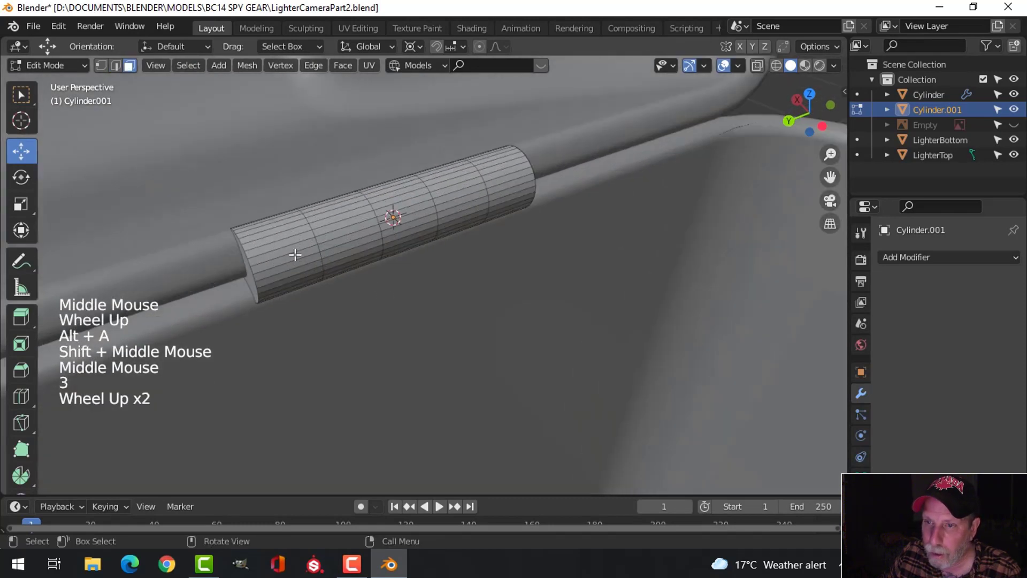
alt+shift+click(280, 249)
alt+shift+click(420, 213)
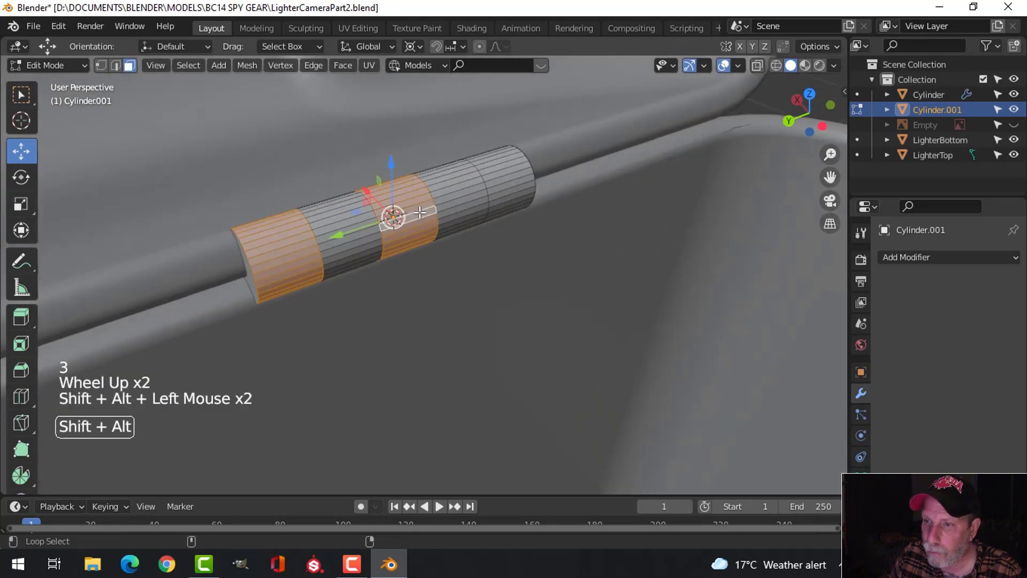
alt+shift+click(512, 183)
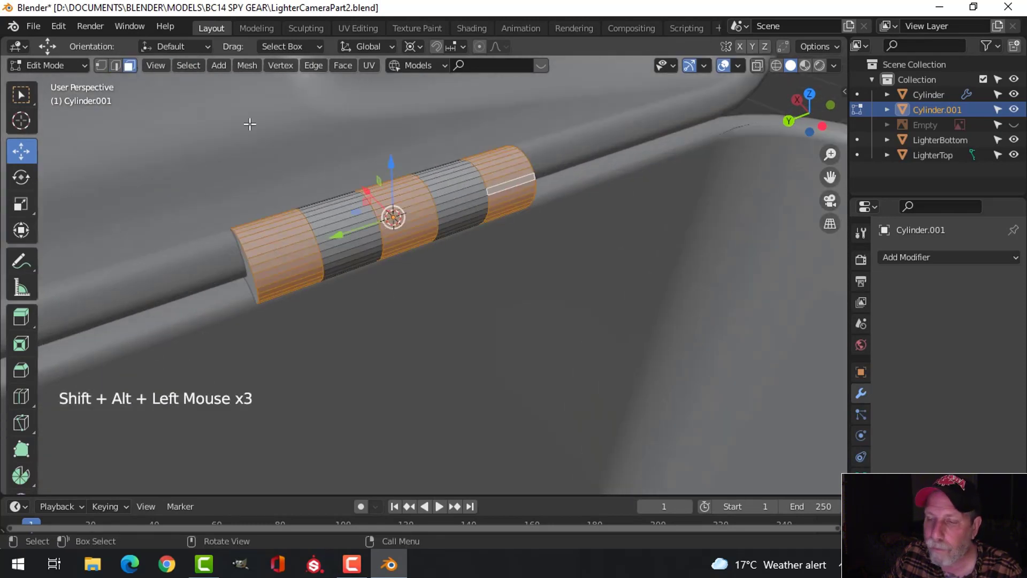
Step: Extrude the three selected face rings in place, fatten them slightly outward along their normals, and return to object mode
middle_drag(508, 230, 459, 230)
key(e)
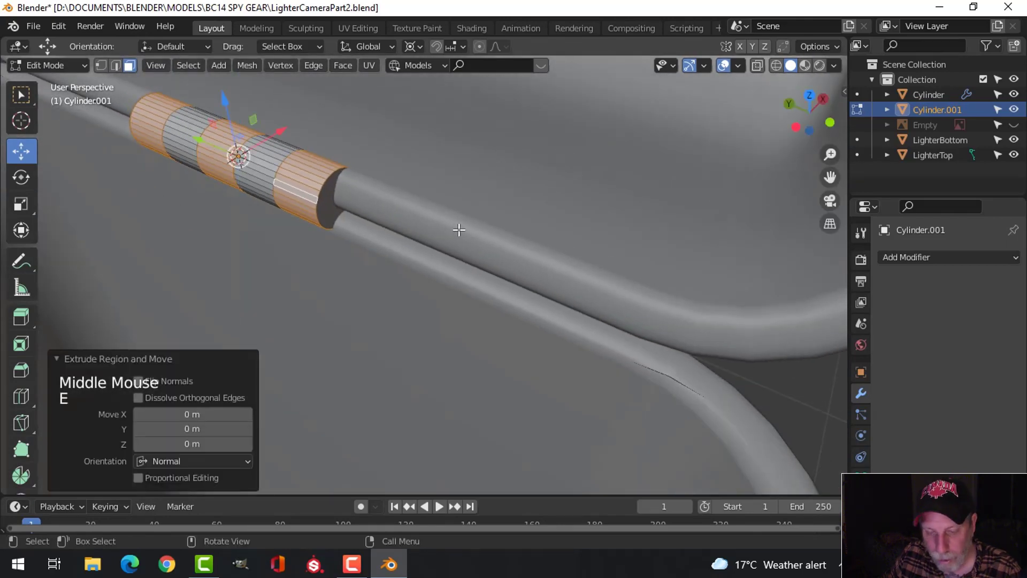
key(alt+s)
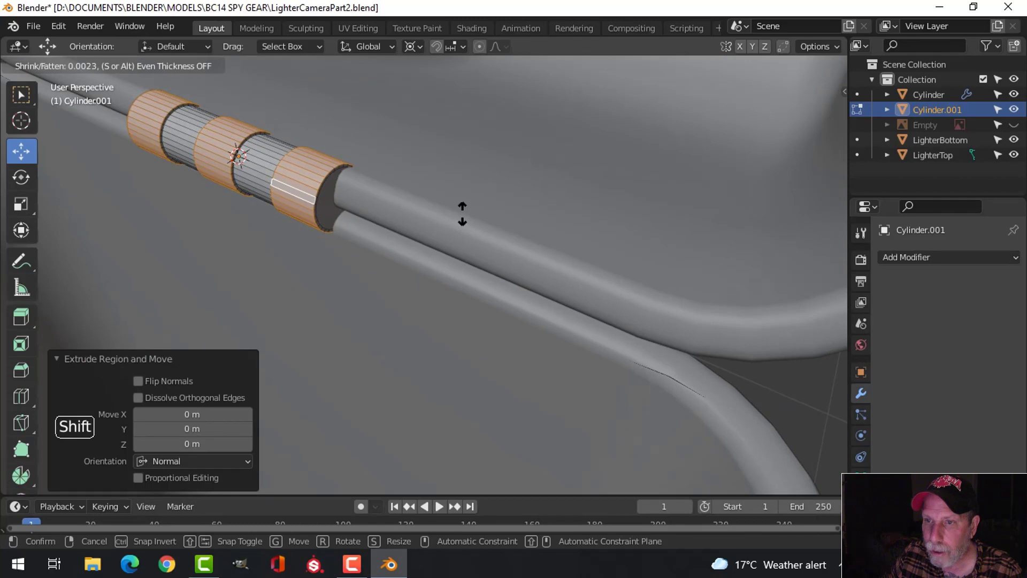
key(Tab)
Step: Apply smooth shading to the hinge barrel
middle_drag(401, 232, 456, 242)
right_click(480, 184)
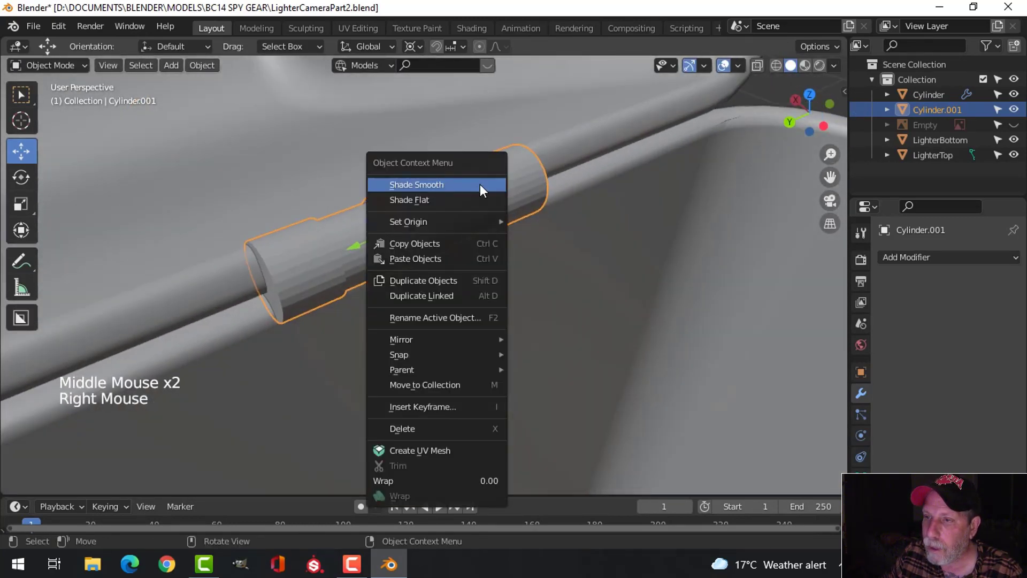
click(479, 184)
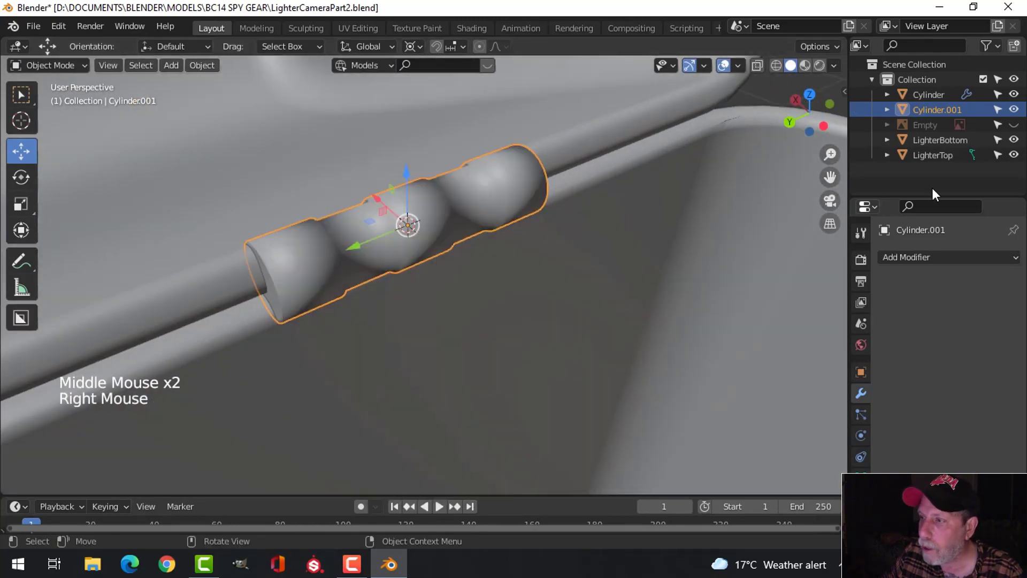
Step: Add a Bevel modifier to the hinge barrel with the limit method set to Angle and 3 segments
click(906, 257)
click(721, 322)
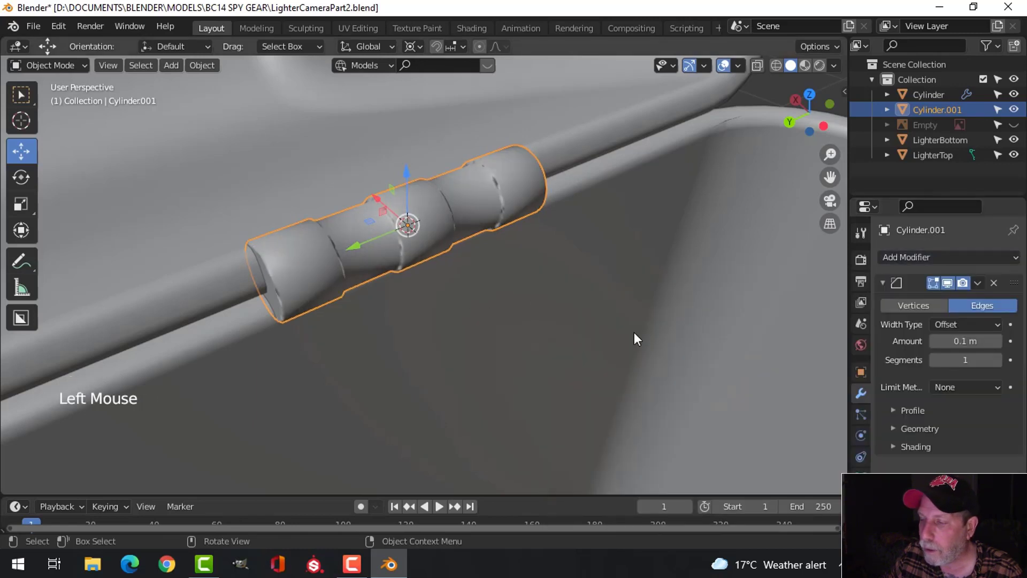
click(945, 387)
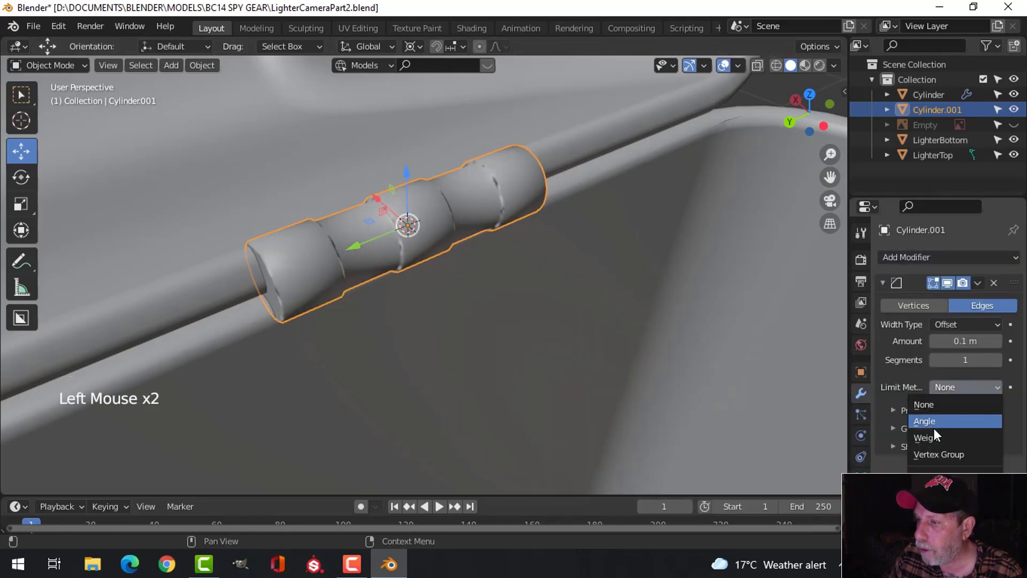
click(930, 421)
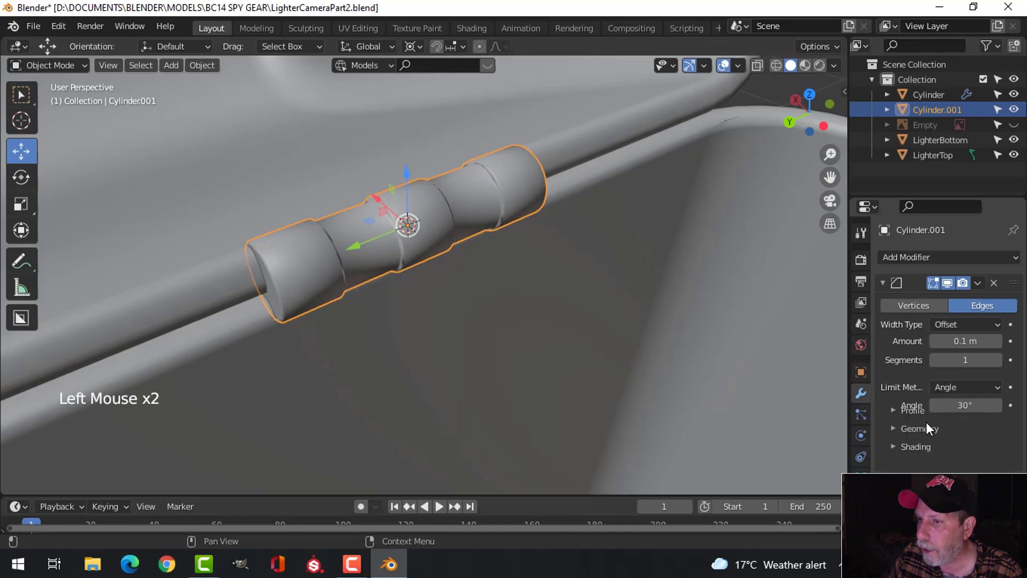
click(995, 360)
click(996, 360)
middle_drag(779, 363, 489, 310)
key(alt+a)
Step: Add a Weighted Normal modifier to the hinge barrel and enable Auto Smooth in its mesh normals
middle_drag(511, 271, 359, 198)
click(359, 198)
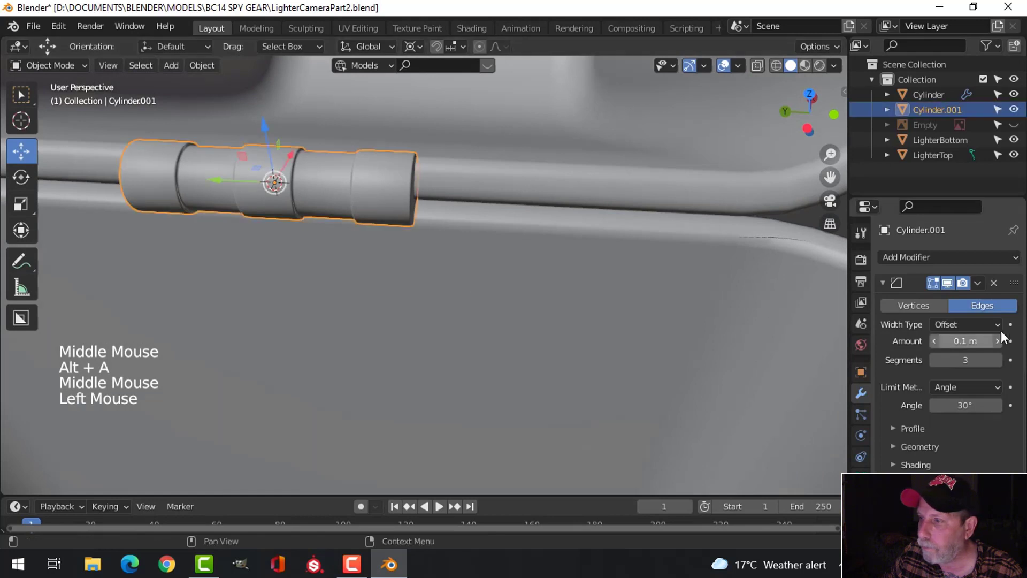
click(883, 282)
click(904, 258)
click(615, 367)
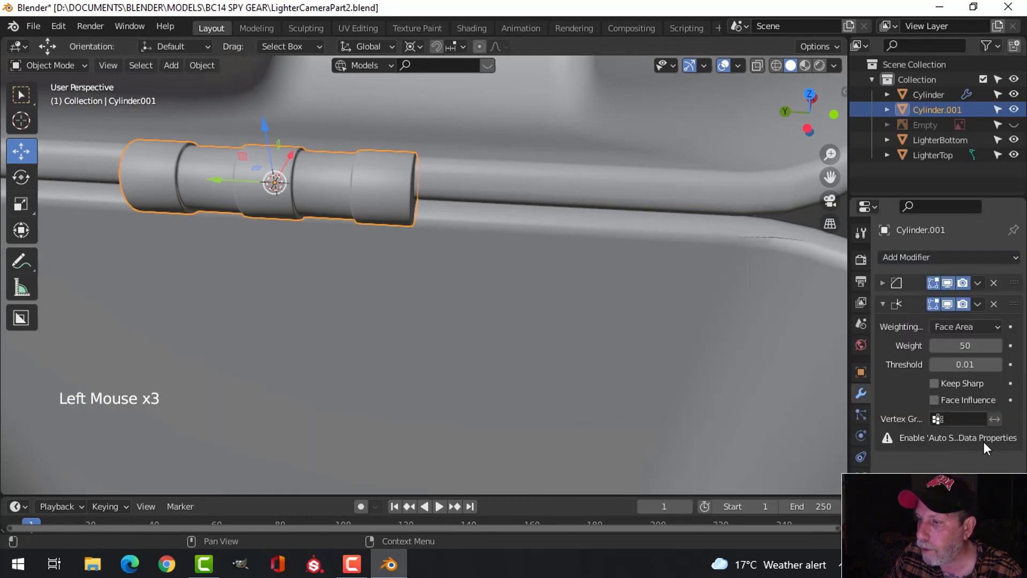
click(860, 415)
scroll(932, 458, down, 4)
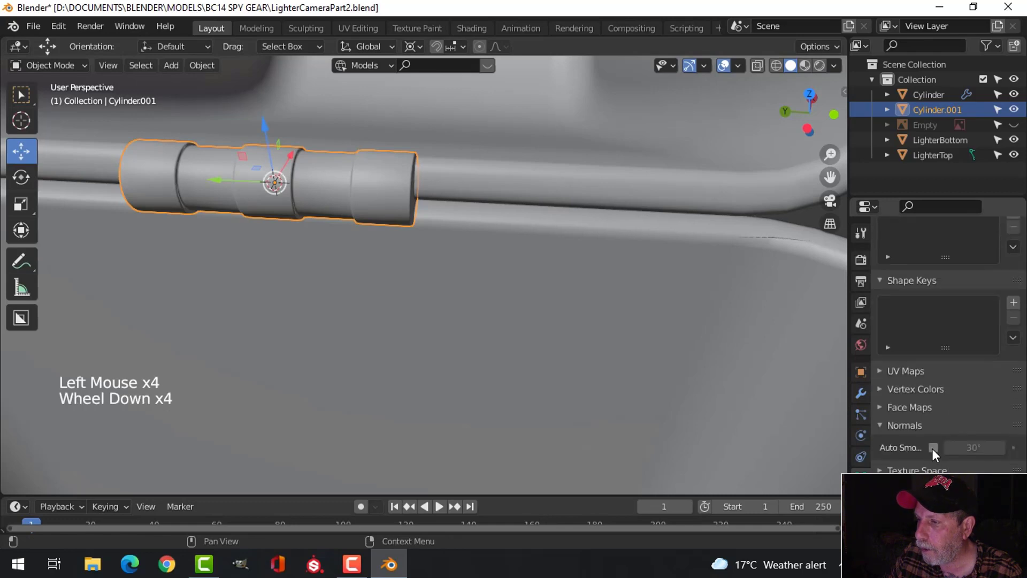
click(933, 448)
middle_drag(515, 299, 400, 283)
key(alt+a)
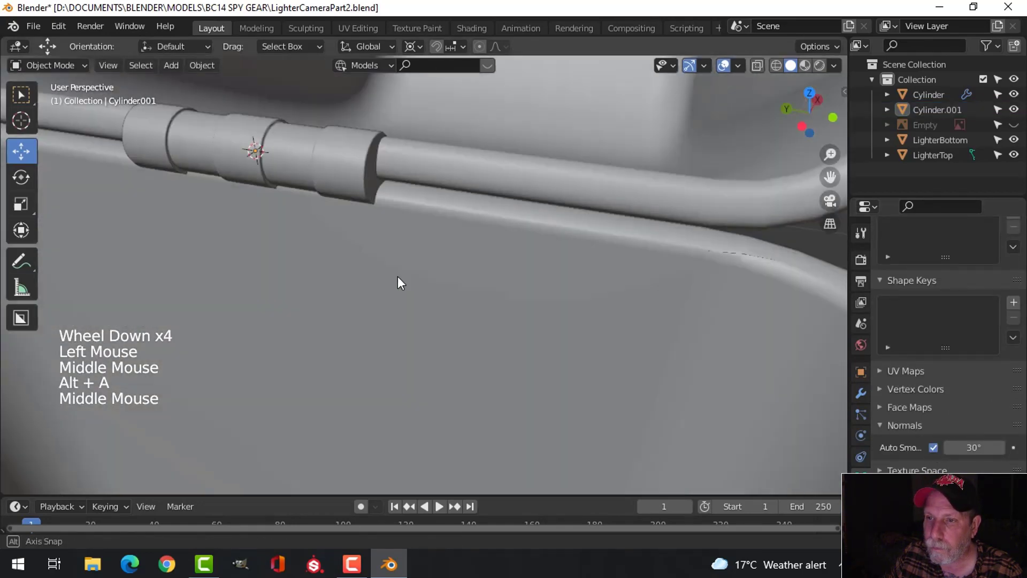
Step: Add a plane at the hinge barrel and scale its mesh to about 0.09 in Edit Mode
scroll(335, 284, down, 4)
middle_drag(335, 284, 481, 301)
scroll(400, 297, up, 3)
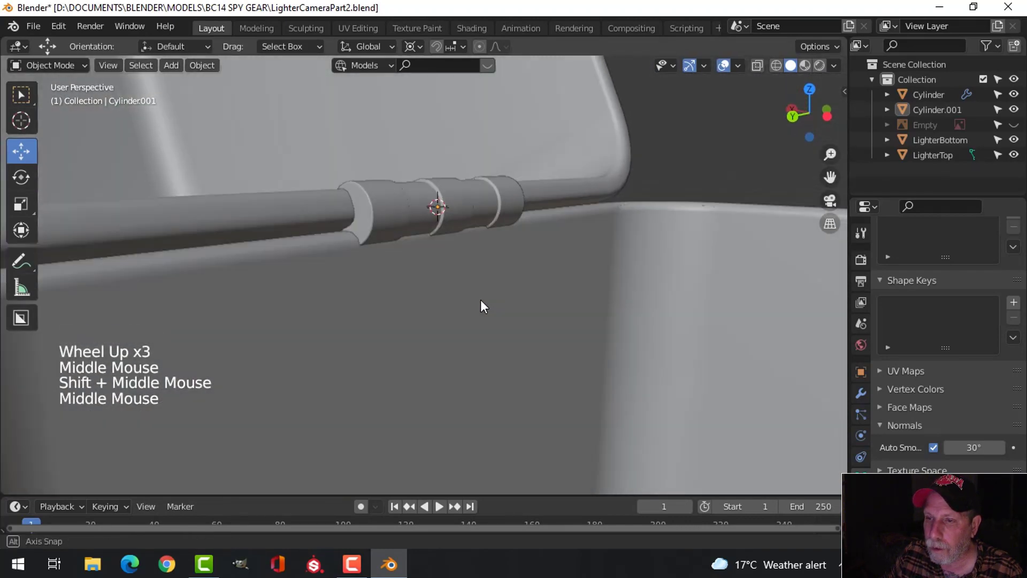
key(shift+a)
mouse_move(438, 209)
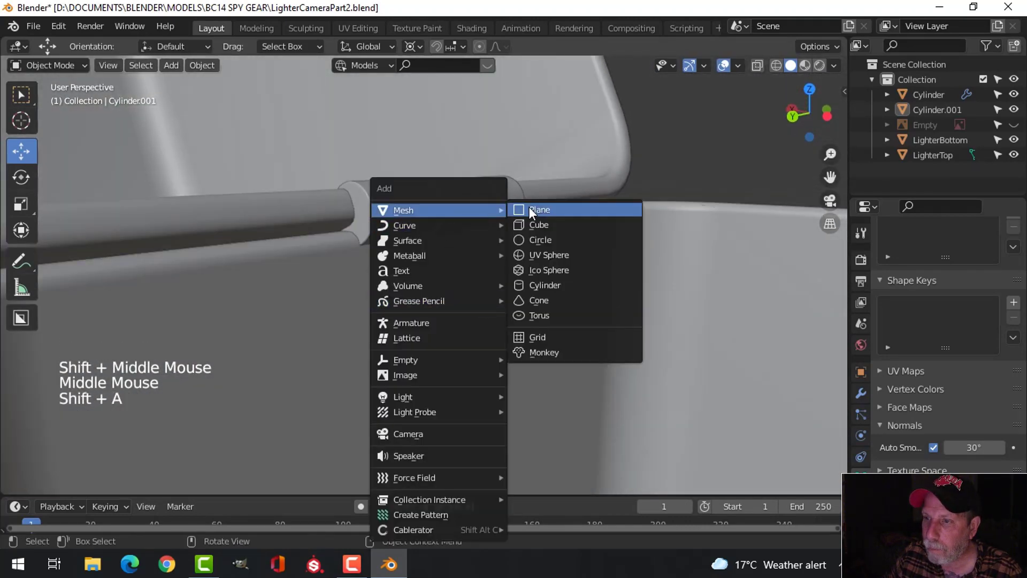
click(529, 209)
scroll(490, 271, down, 4)
middle_drag(489, 271, 440, 316)
key(Tab)
key(s)
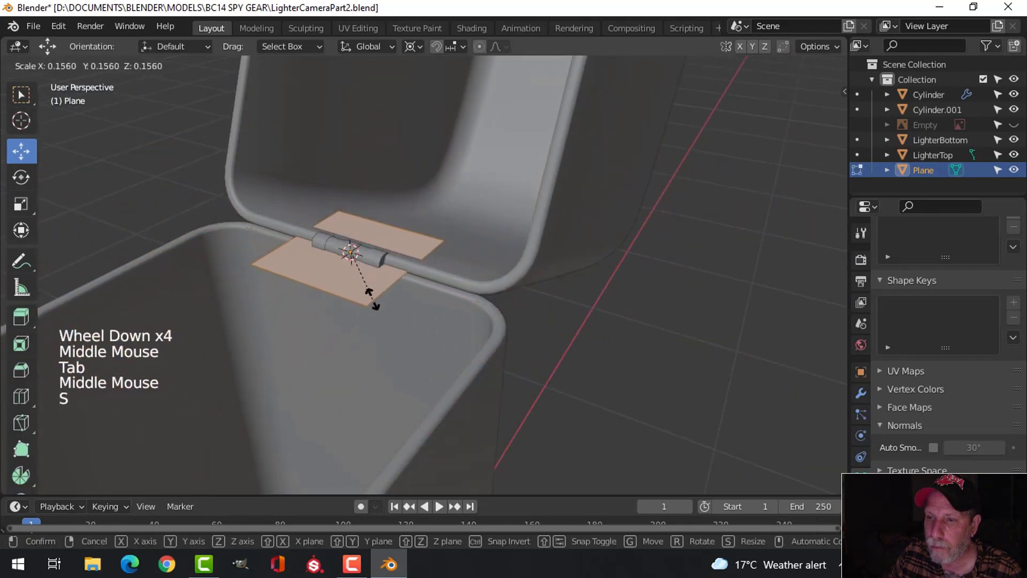
click(350, 282)
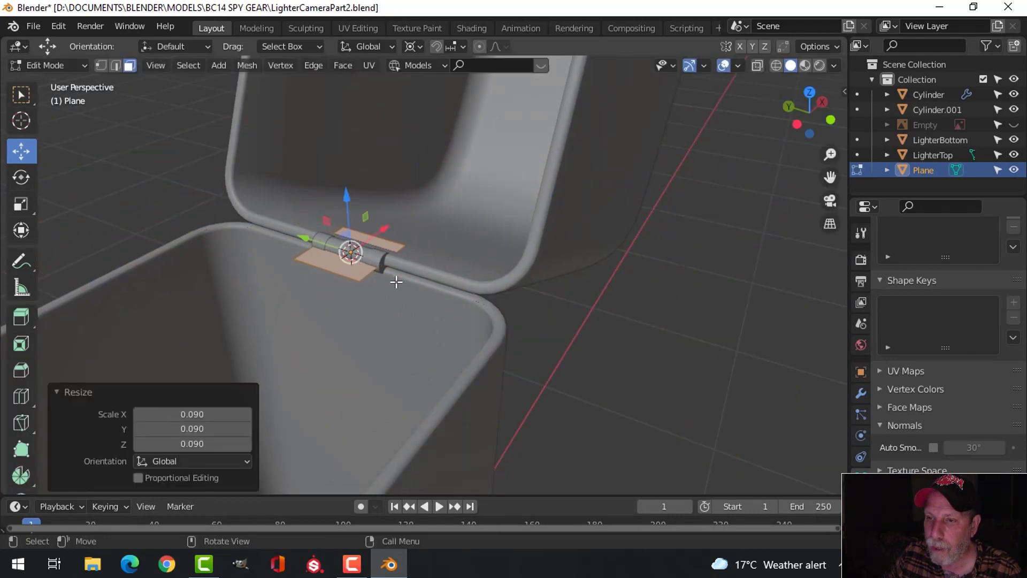
Step: Rotate the plane 90° about Y so it stands upright and lower it about 0.077 m beneath the barrel
middle_drag(350, 282, 431, 300)
scroll(347, 287, up, 4)
text(ry90)
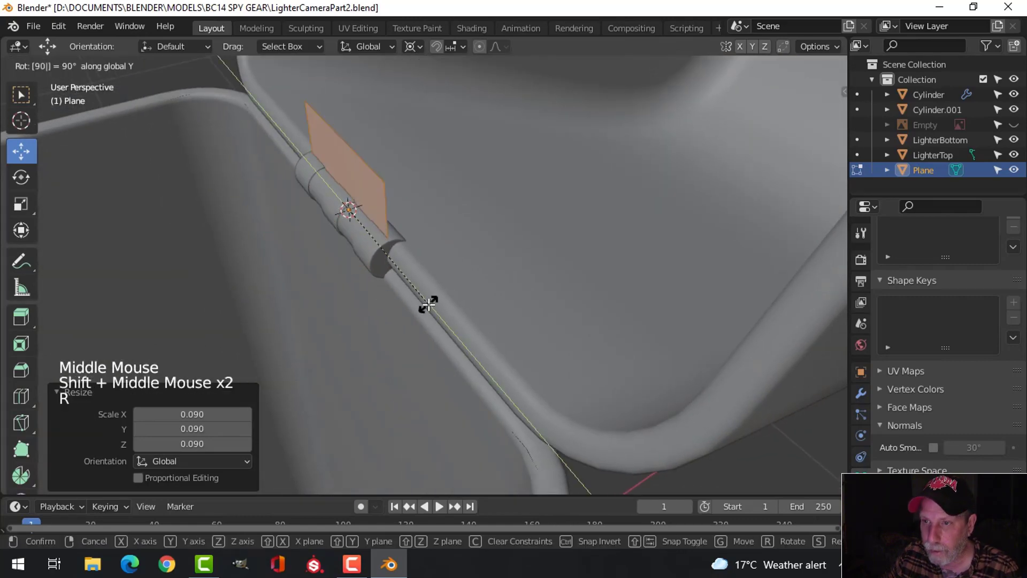
key(Return)
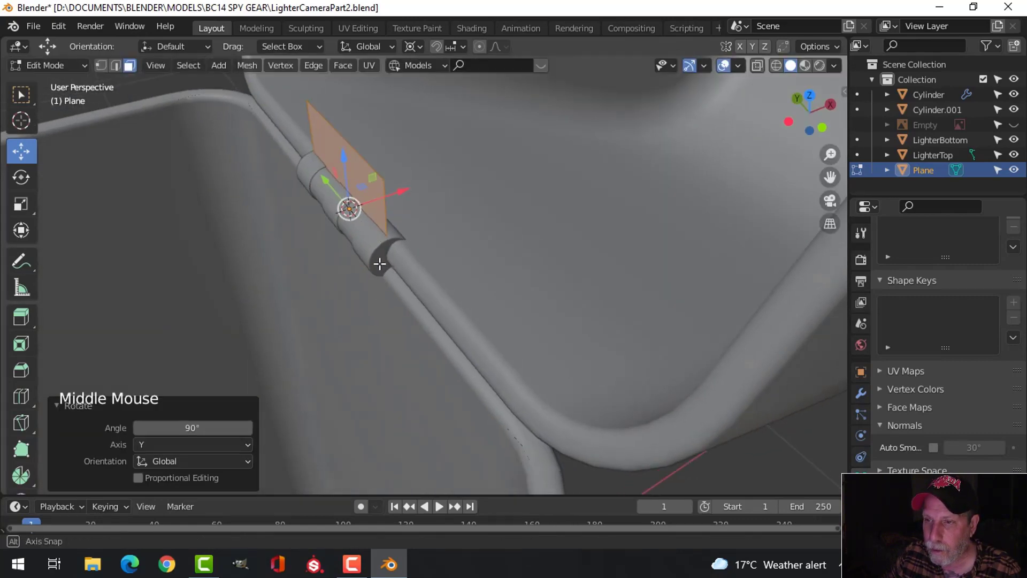
middle_drag(380, 264, 376, 259)
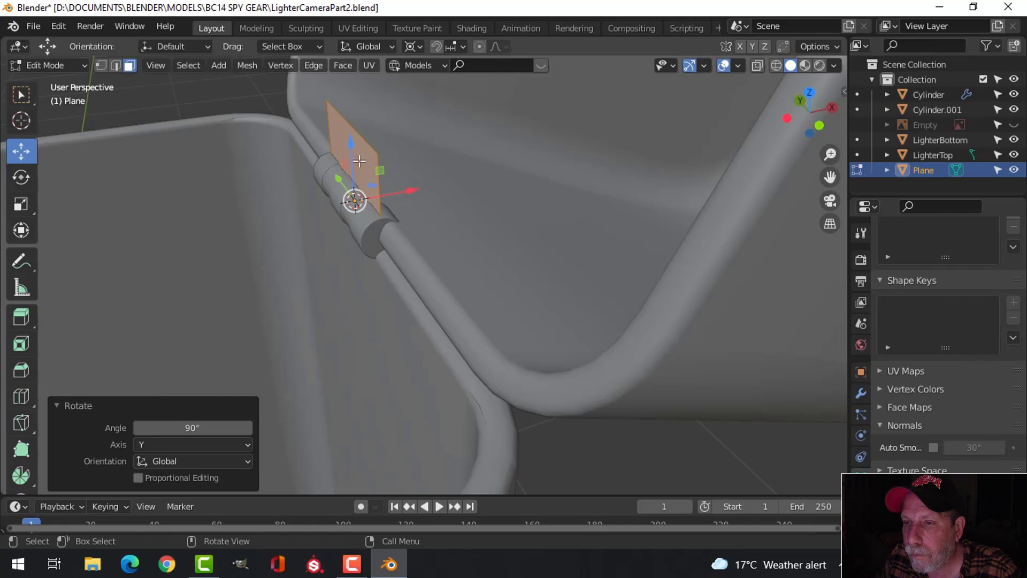
drag(346, 142, 368, 203)
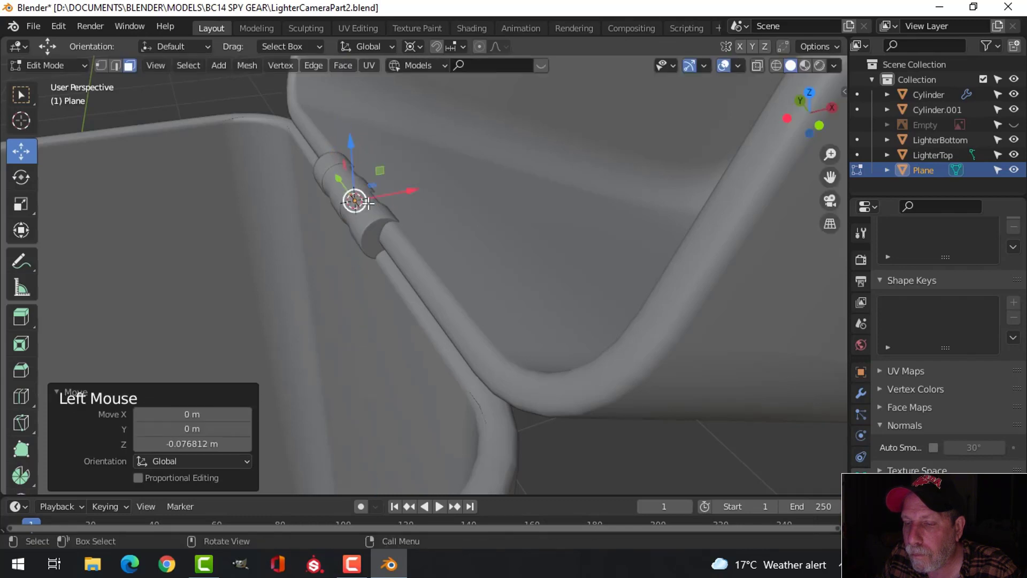
Step: Isolate the hinge barrel and the plate in local view
key(Tab)
shift+click(387, 216)
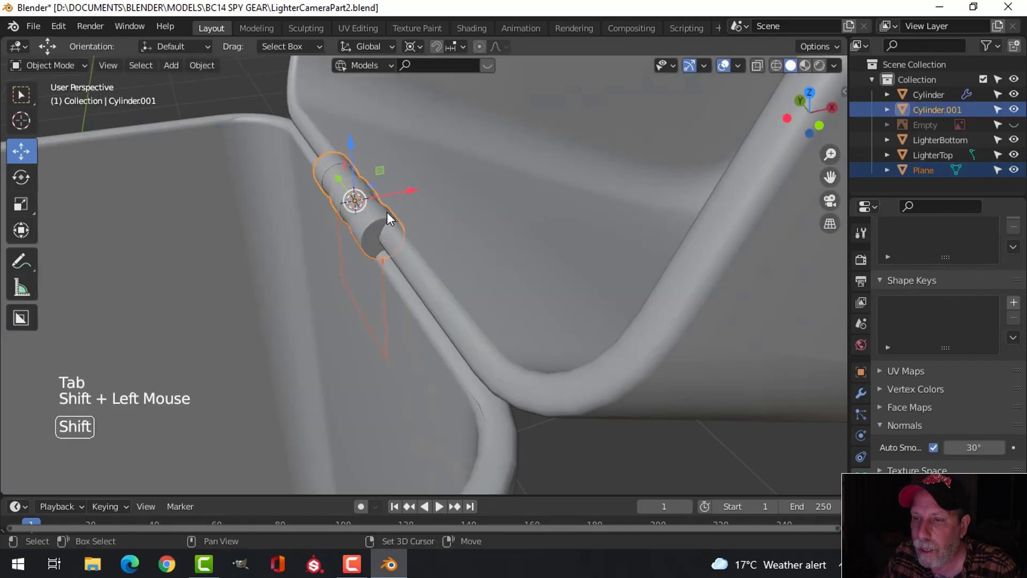
key(KP_Divide)
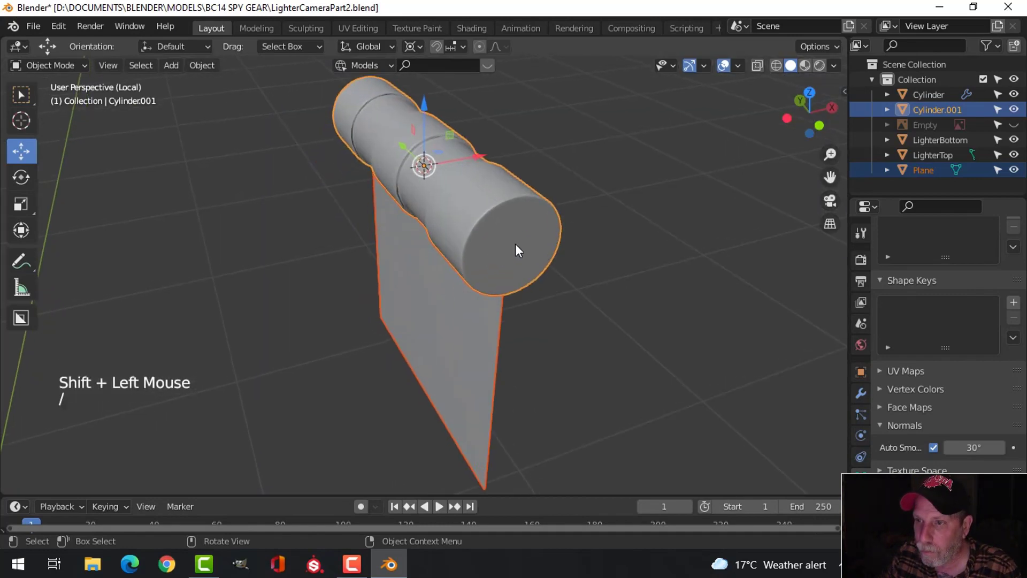
middle_drag(515, 245, 445, 192)
key(alt+a)
middle_drag(506, 195, 444, 108)
Step: Shorten the hinge plate by raising its bottom edge about 0.075 m
click(481, 231)
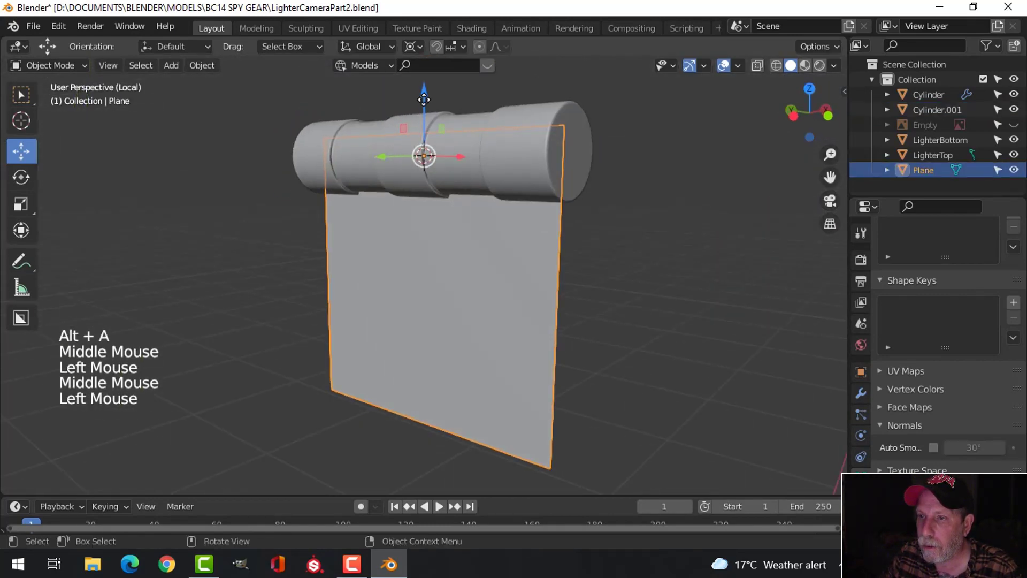
drag(423, 99, 423, 100)
shift+middle_drag(427, 286, 483, 319)
key(Tab)
click(480, 383)
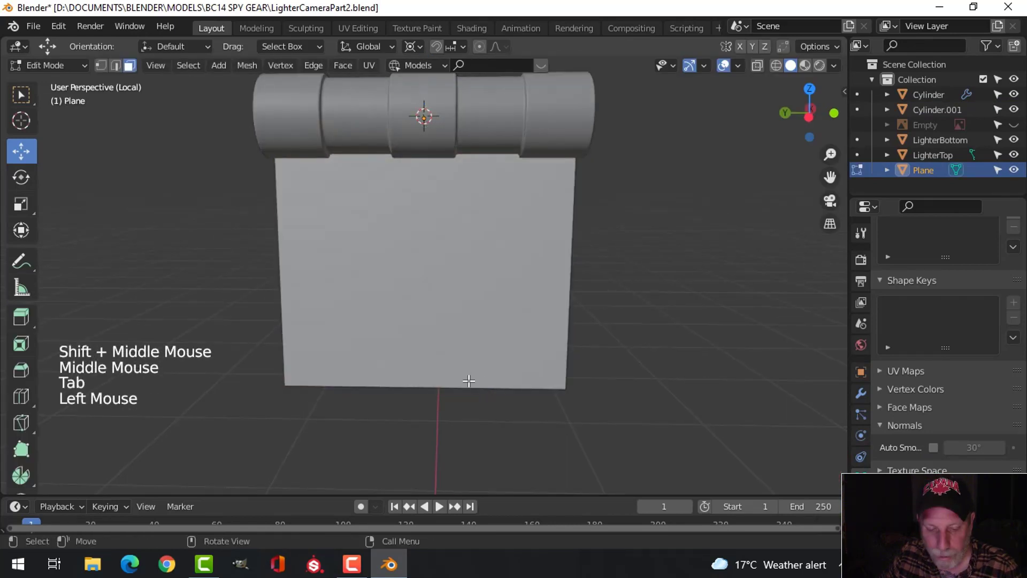
scroll(431, 260, down, 4)
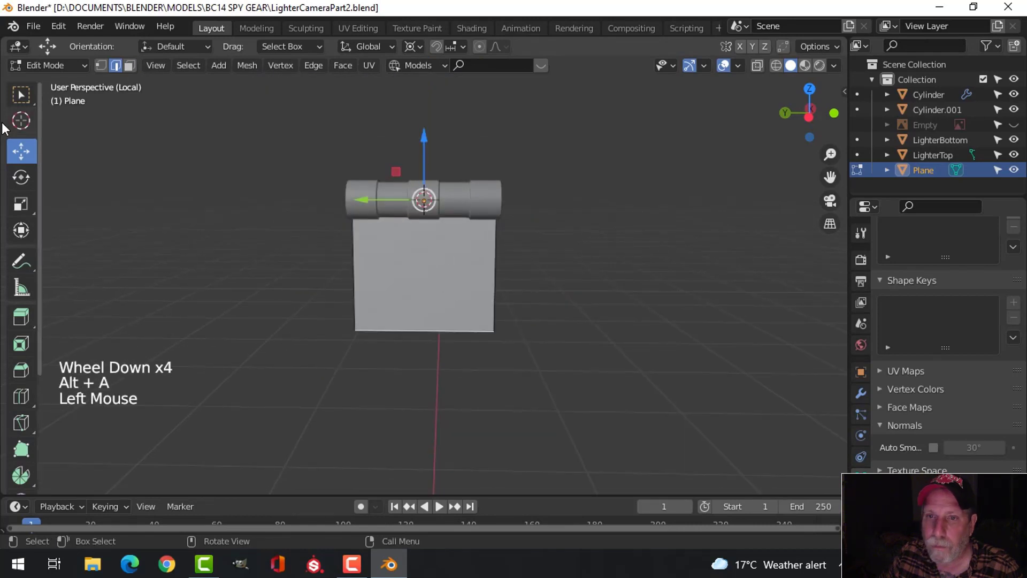
drag(423, 141, 421, 114)
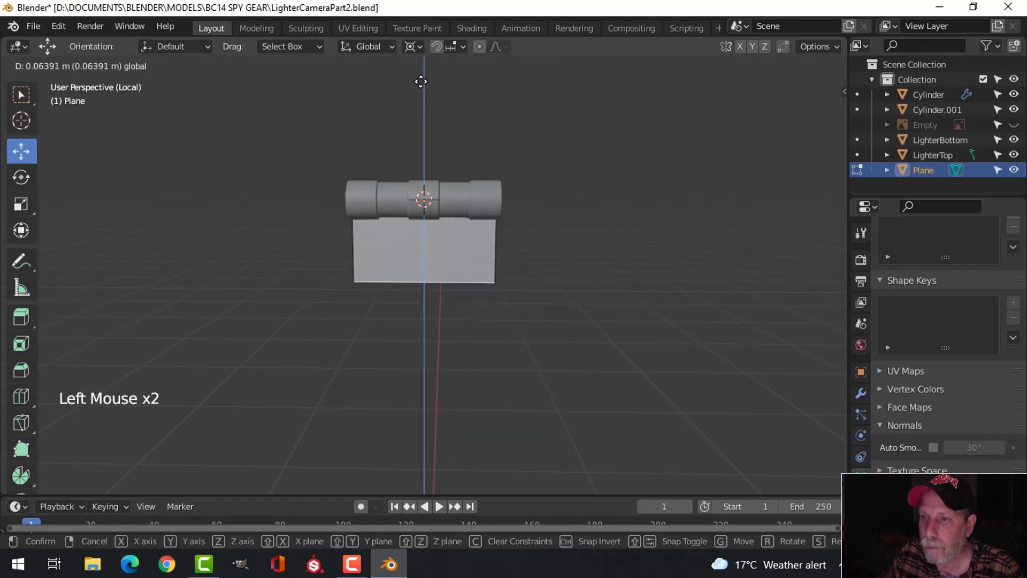
drag(421, 77, 421, 77)
Step: Extrude the whole plate slightly along its normal to give it thickness, and return to Object Mode
middle_drag(541, 158, 395, 257)
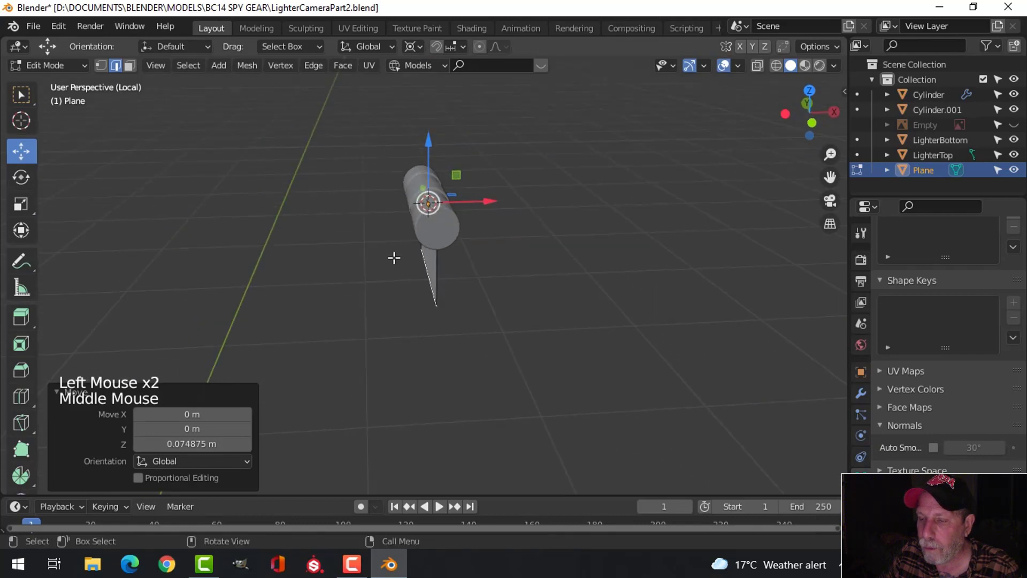
scroll(505, 277, up, 3)
key(a)
middle_drag(505, 277, 499, 271)
key(e)
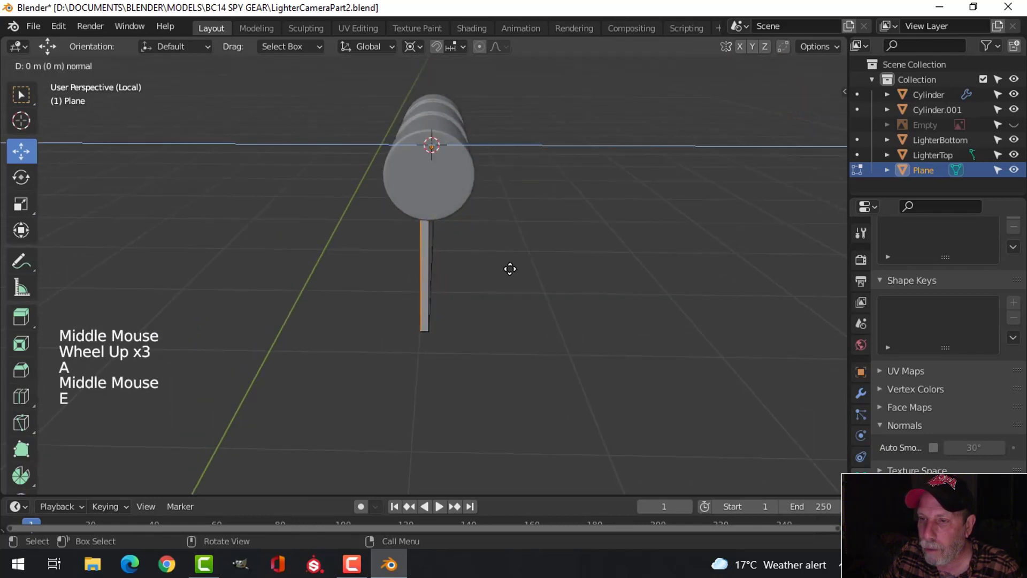
click(507, 268)
key(Tab)
Step: Add a Bevel modifier with 3 segments to the hinge plate
middle_drag(406, 289, 655, 277)
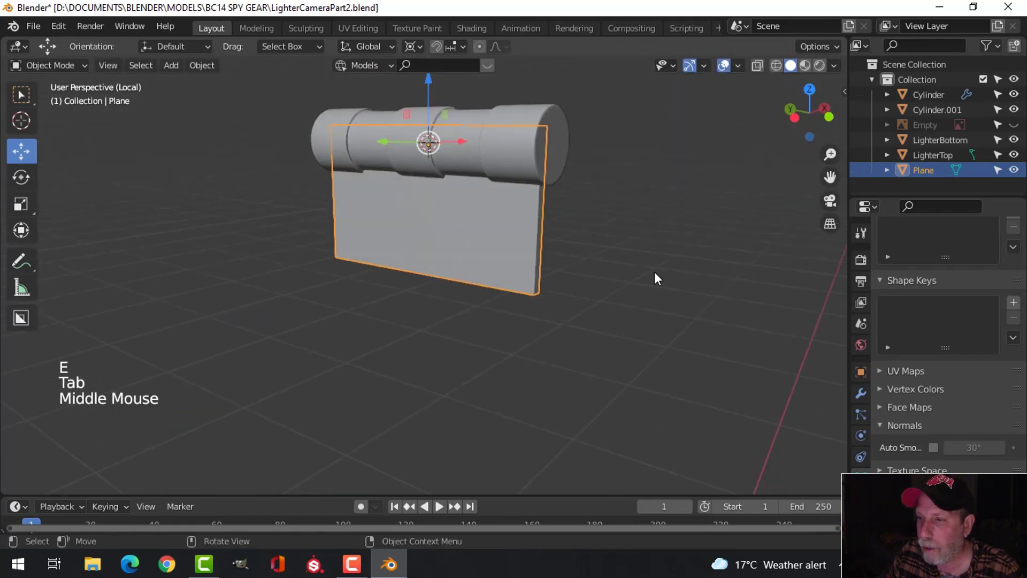
click(861, 393)
click(923, 257)
click(695, 315)
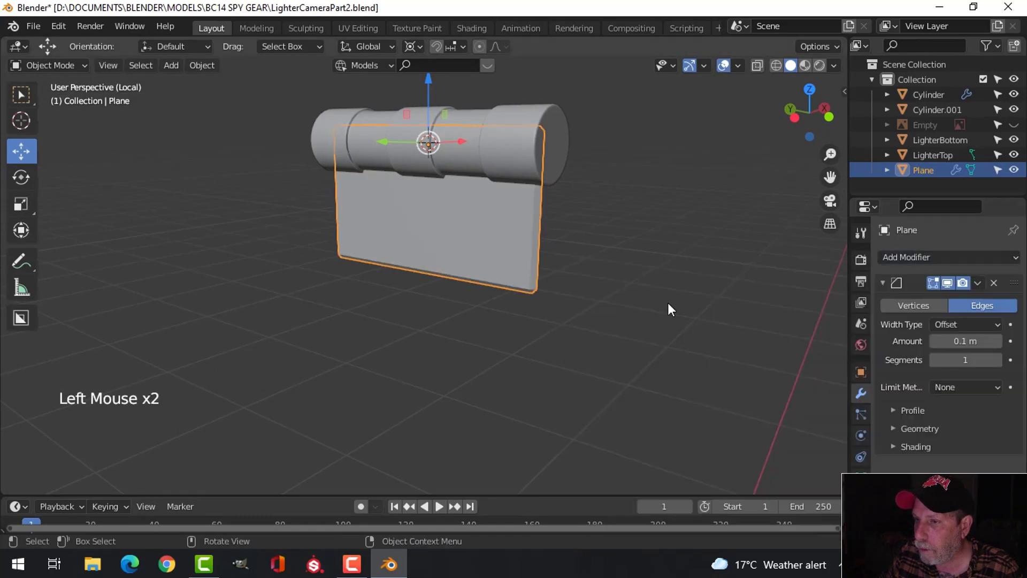
middle_drag(513, 335, 548, 294)
key(alt+a)
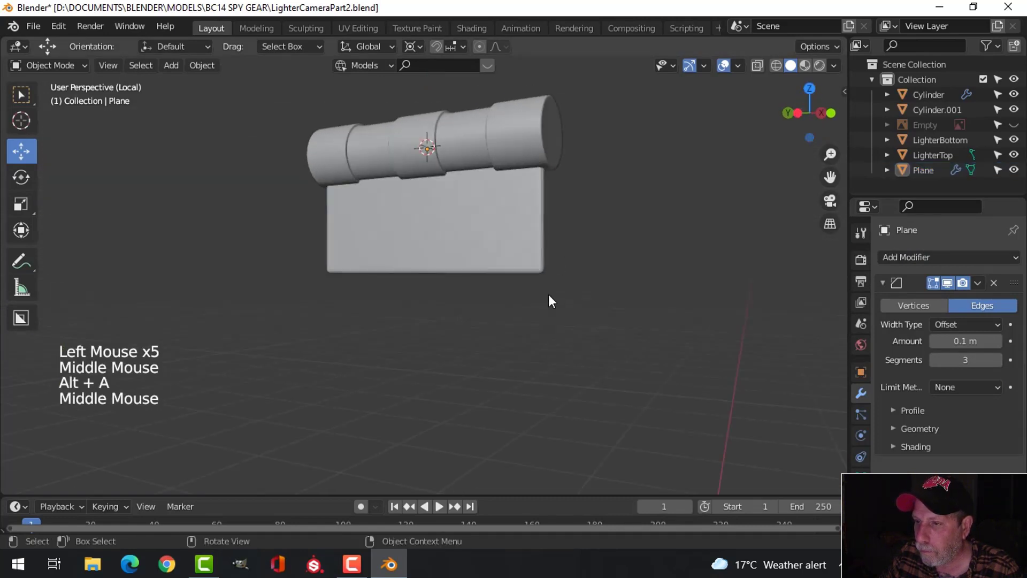
Step: Apply smooth shading to the hinge plate
scroll(507, 216, up, 2)
click(507, 216)
right_click(507, 216)
key(alt+a)
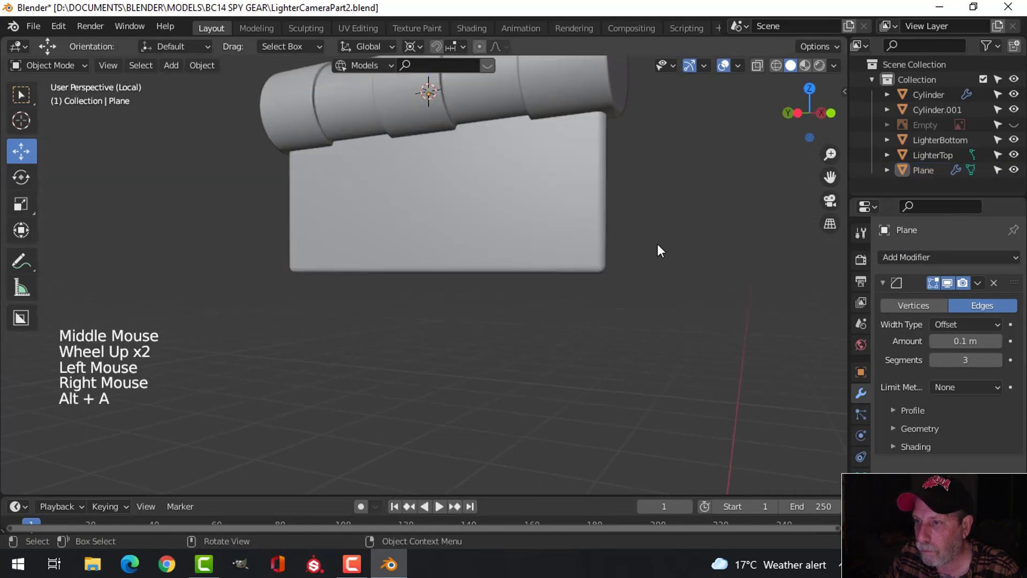
middle_drag(658, 248, 433, 254)
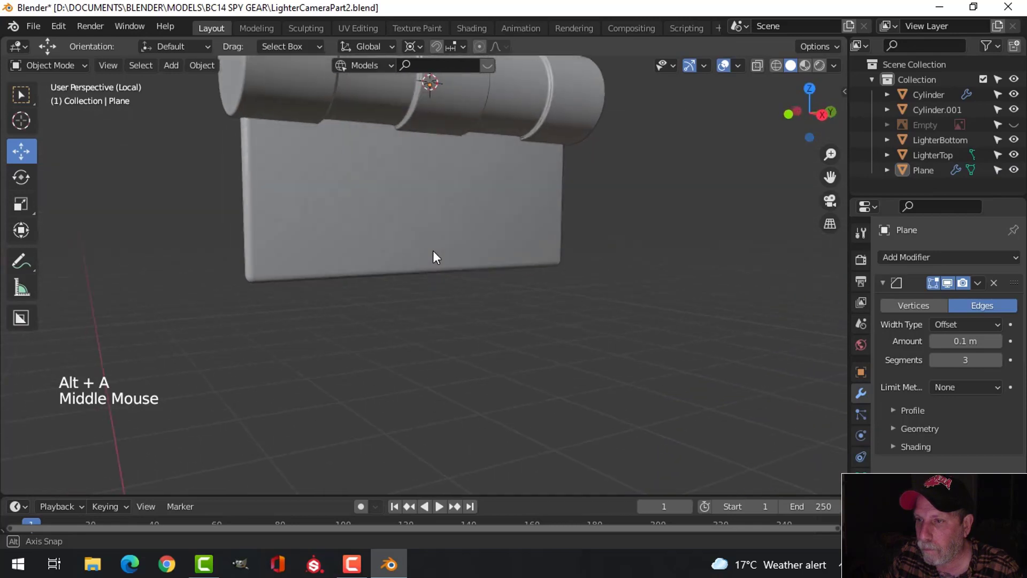
Step: Add a Weighted Normal modifier to the hinge plate and enable Auto Smooth in its mesh normals
click(433, 254)
click(882, 283)
click(904, 258)
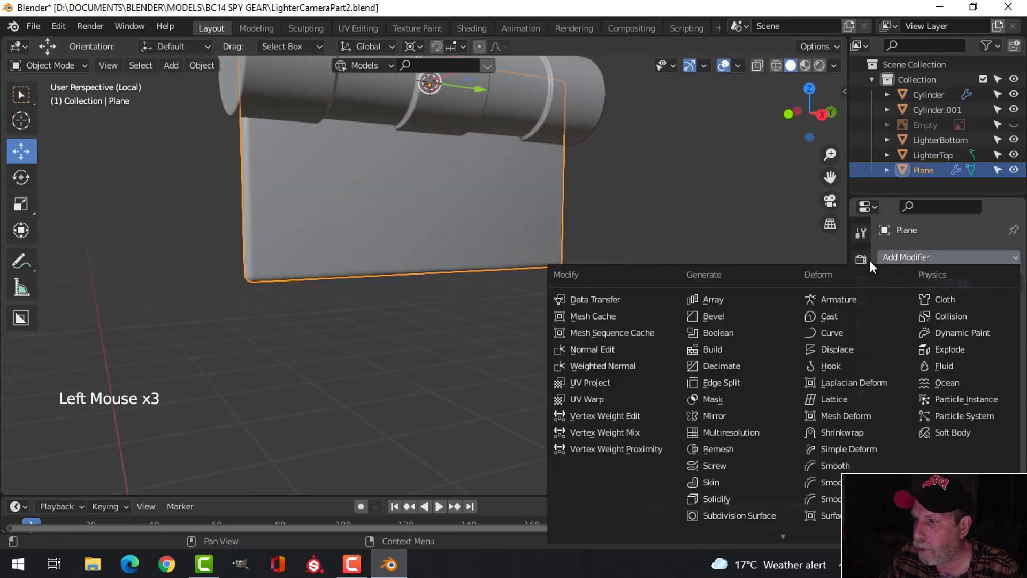
click(616, 363)
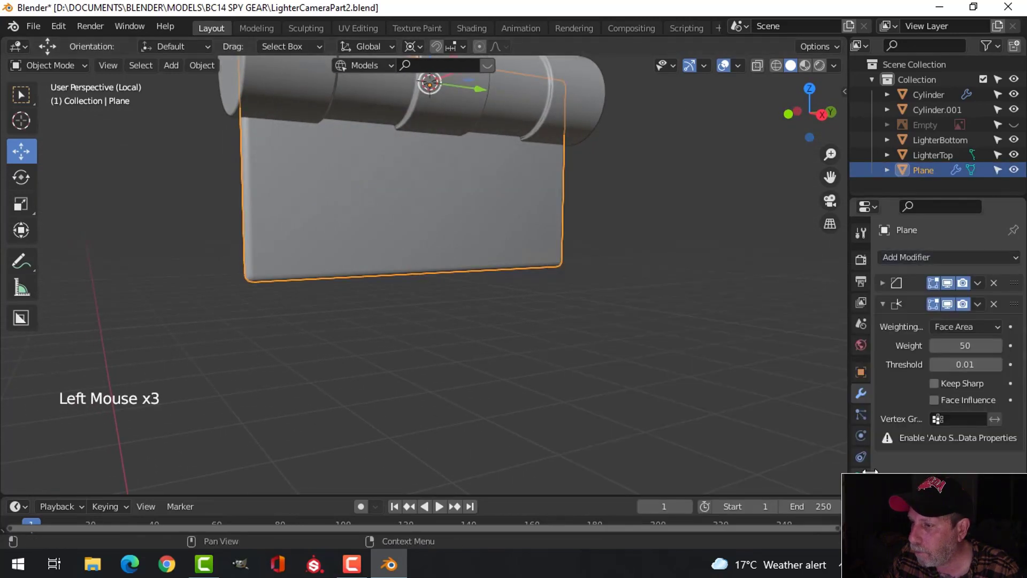
click(860, 414)
scroll(911, 471, down, 4)
click(933, 447)
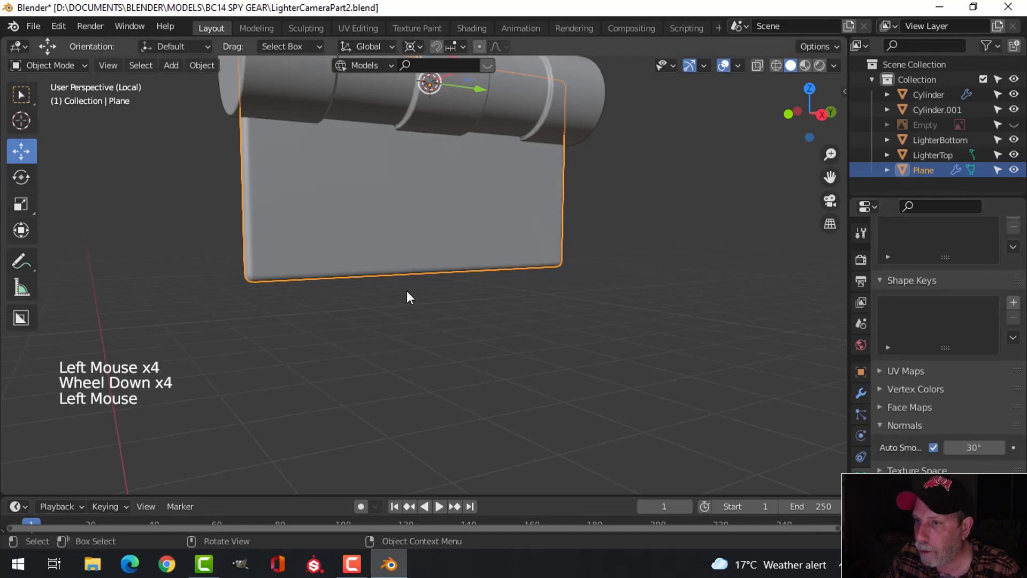
Step: Exit local view so the hinge plate shows together with the lighter's lid and base
middle_drag(406, 290, 592, 326)
key(alt+a)
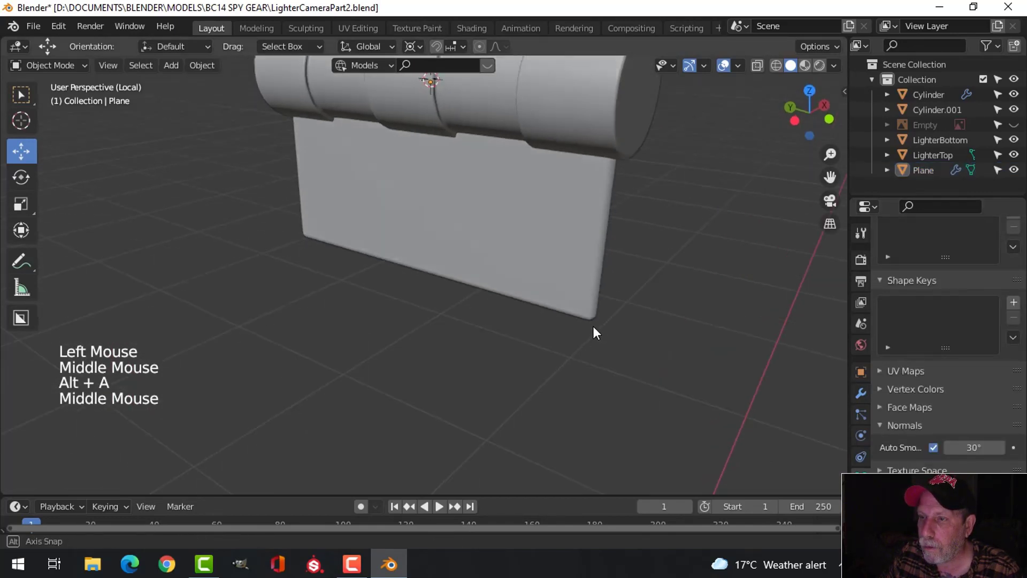
scroll(559, 322, down, 4)
click(500, 307)
key(slash)
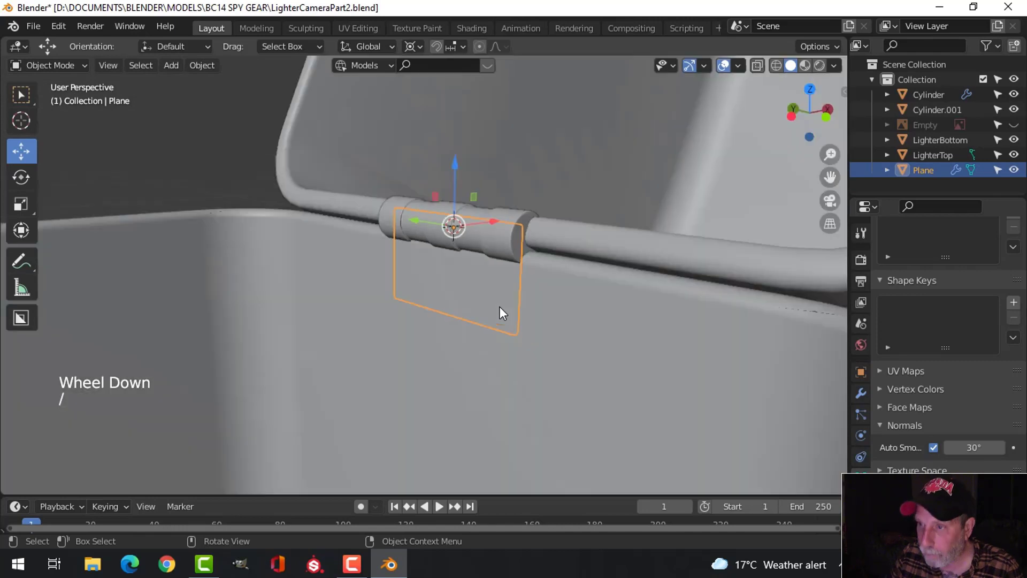
middle_drag(454, 282, 409, 247)
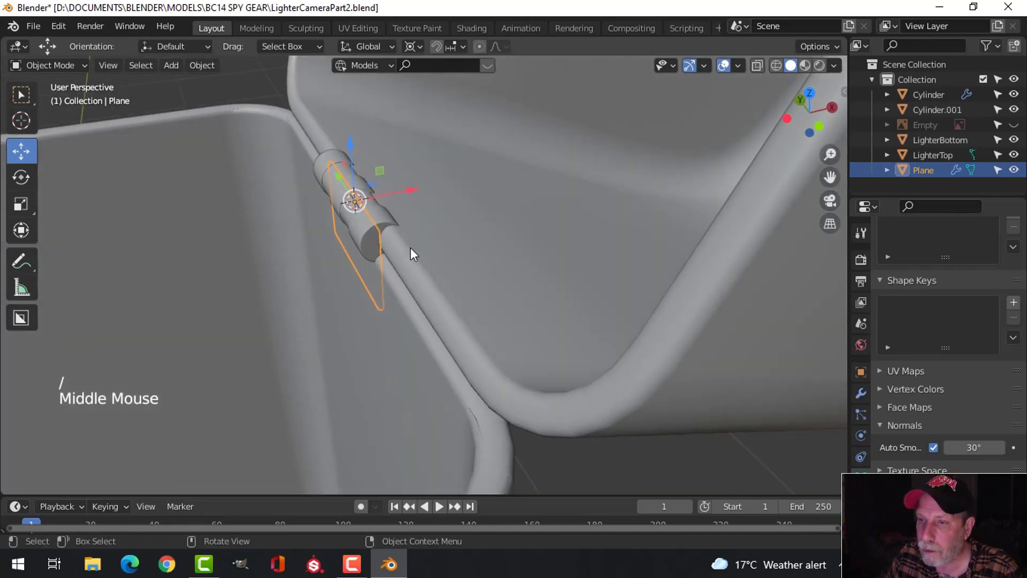
shift+click(387, 212)
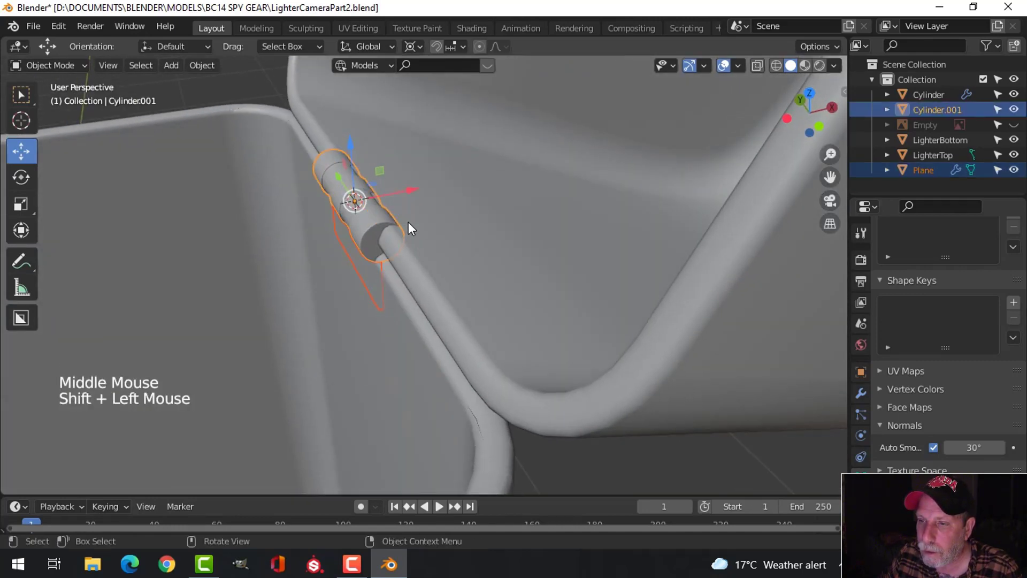
key(alt+a)
click(374, 266)
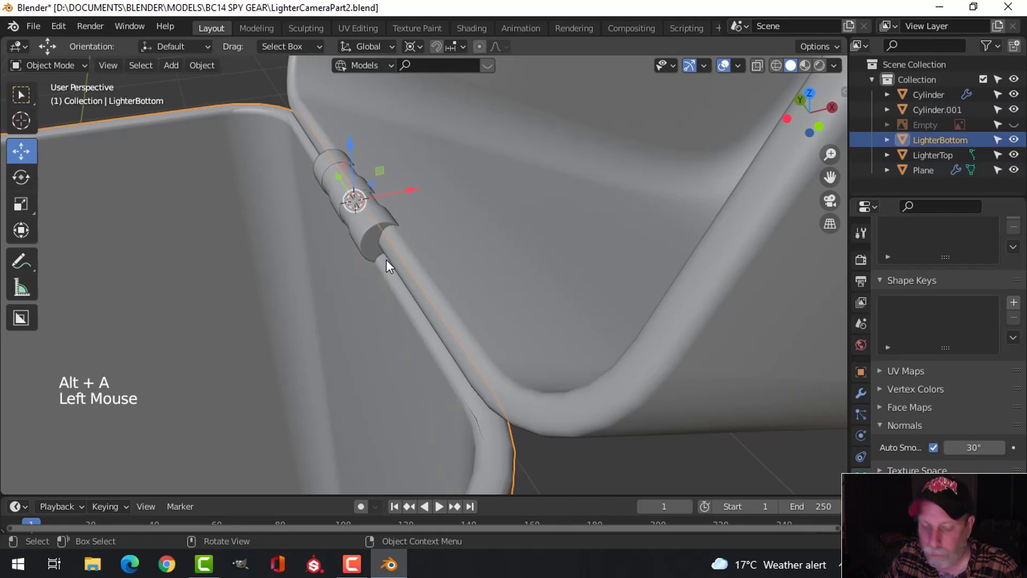
key(ctrl+z)
key(ctrl+z)
click(364, 277)
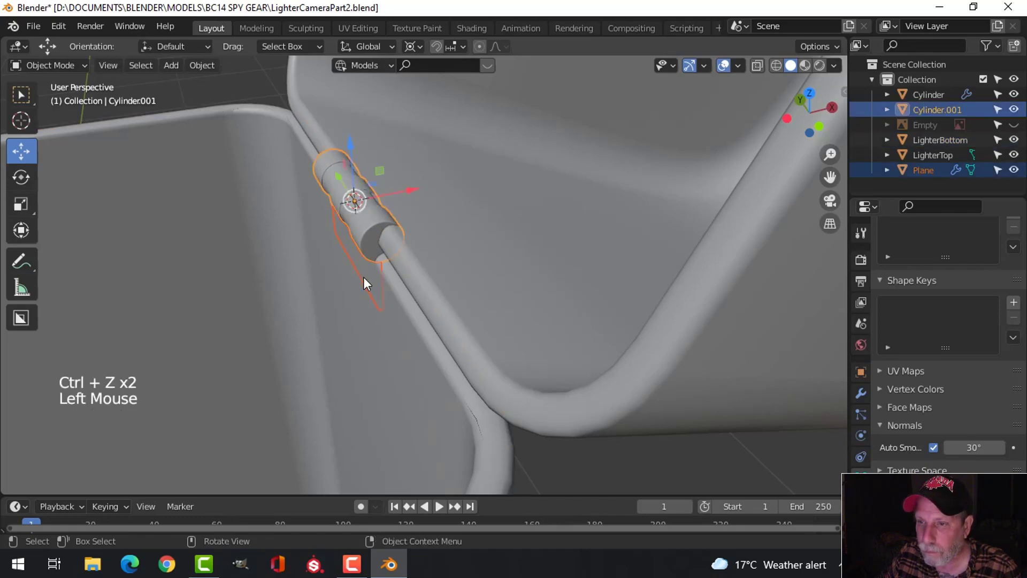
Step: Try to shift only the hinge plate slightly along X inside the base wall
middle_drag(489, 313, 508, 240)
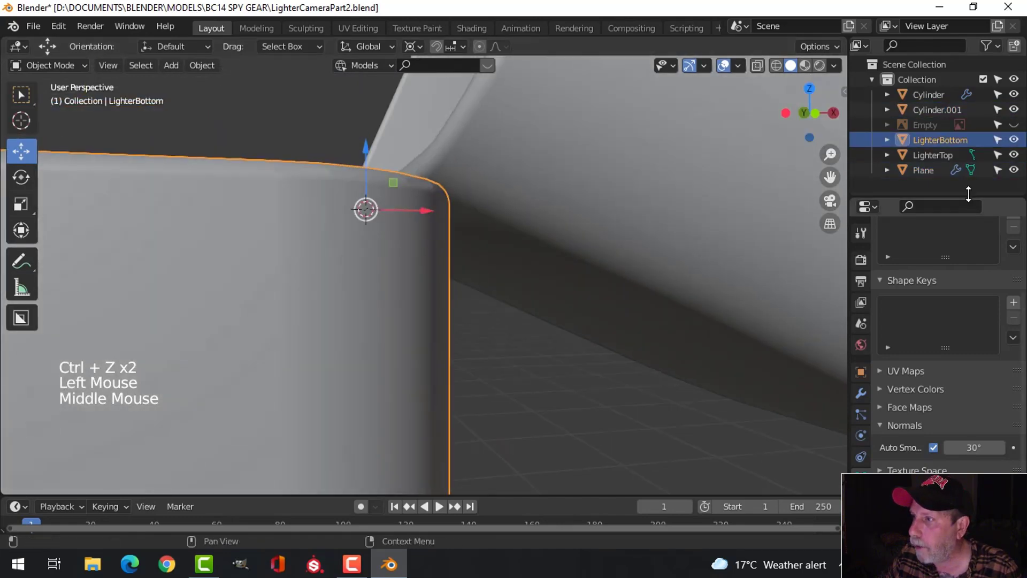
click(928, 170)
middle_drag(470, 300, 403, 191)
drag(403, 192, 392, 191)
key(alt+a)
middle_drag(401, 298, 255, 316)
scroll(511, 286, up, 1)
scroll(251, 313, down, 2)
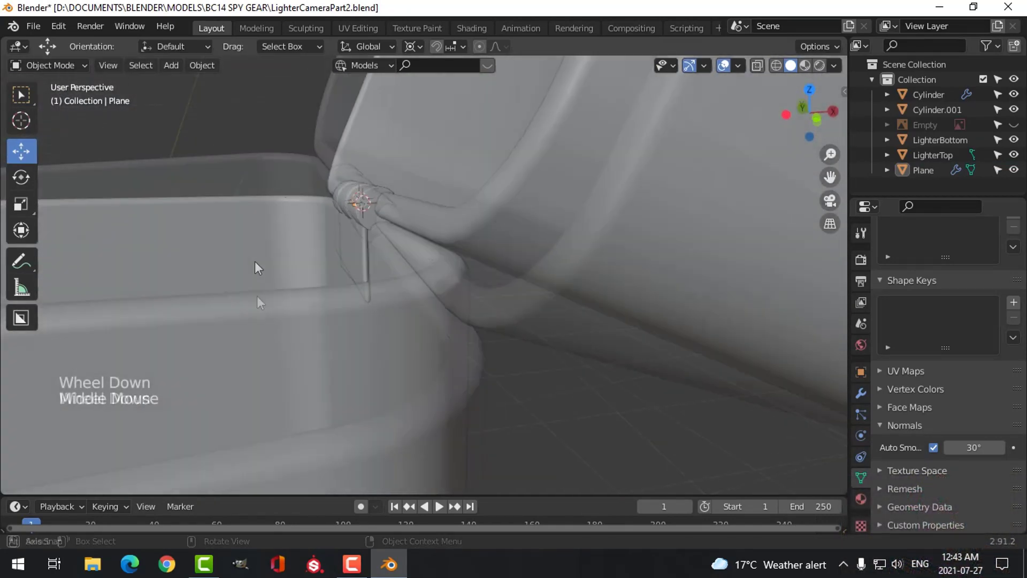
key(ctrl+z)
key(ctrl+z)
Step: Move the hinge barrel and plate together slightly along X at the joint of lid and base
shift+click(374, 195)
drag(390, 199, 412, 200)
key(alt+a)
middle_drag(413, 209, 385, 222)
Step: Adjust the hinge plate's position beneath the barrel in front view
click(369, 267)
key(KP_1)
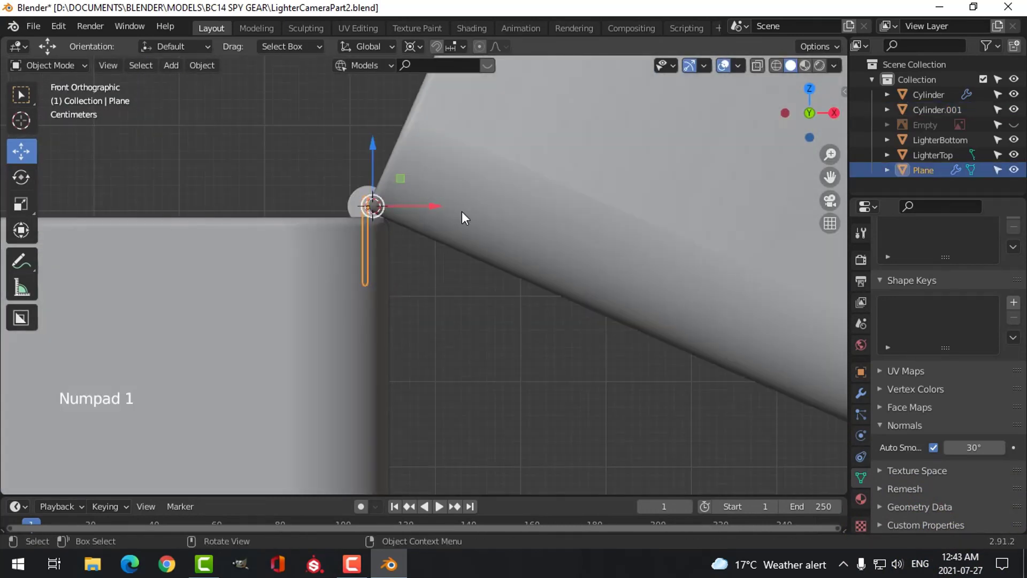
click(463, 213)
scroll(470, 225, down, 1)
key(g)
click(514, 293)
key(alt+a)
middle_drag(502, 257, 464, 279)
Step: Duplicate the hinge plate in place and rotate the copy 90° about Y
click(365, 251)
key(shift+d)
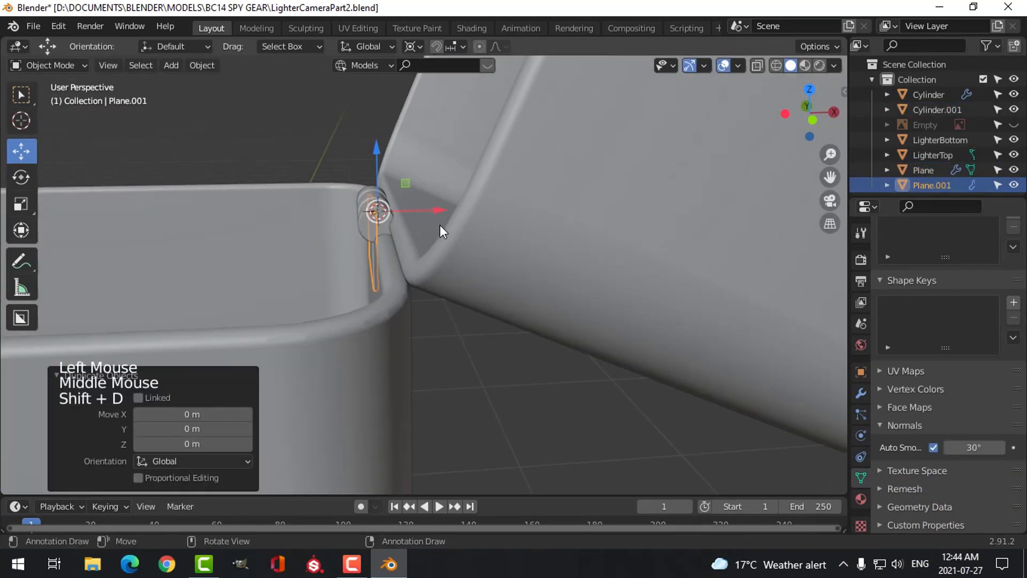
text(ry90)
key(Return)
Step: Move the duplicated plate along X to the lid side of the barrel and adjust its position in front view
drag(443, 212, 507, 220)
middle_drag(507, 220, 490, 255)
key(KP_3)
key(KP_1)
scroll(460, 222, up, 3)
key(g)
click(443, 220)
key(alt+a)
scroll(443, 220, down, 2)
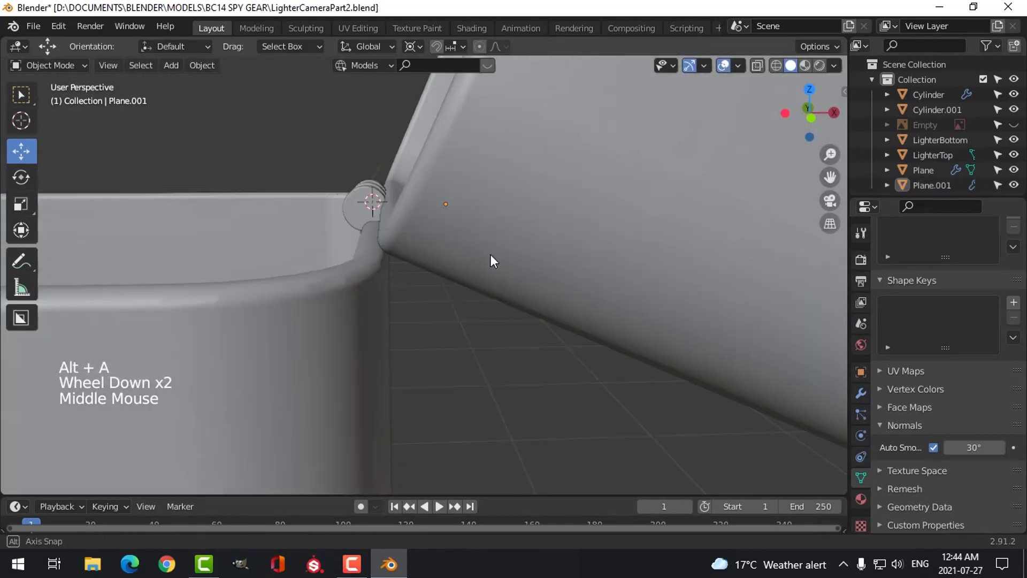
Step: Show the reference image behind the model in front view
click(498, 260)
scroll(498, 260, down, 2)
key(KP_1)
click(1013, 125)
scroll(627, 210, down, 9)
Step: Rotate the lighter lid by 17.5° in front view to open it further
click(529, 282)
middle_drag(529, 281, 527, 240)
click(527, 239)
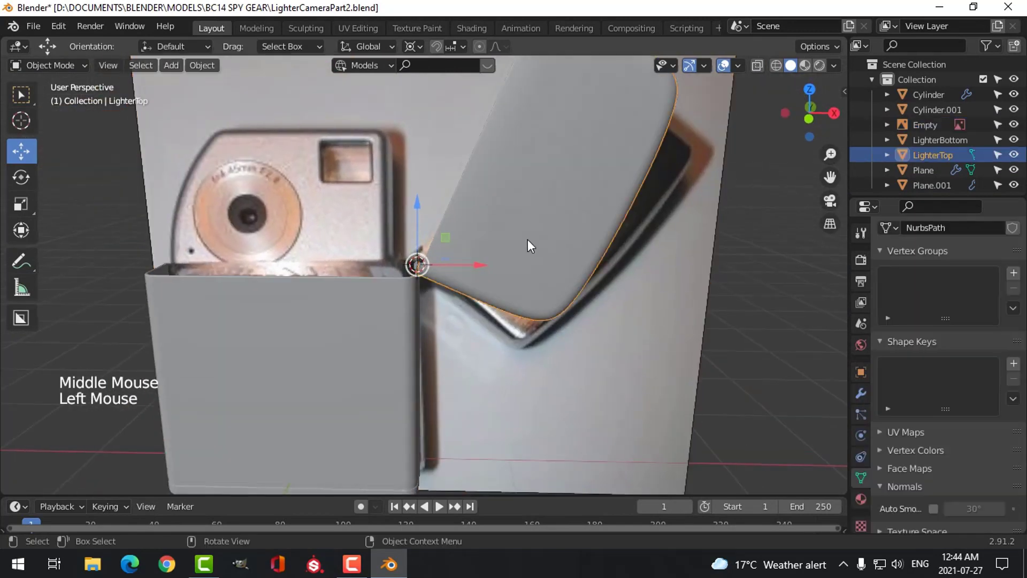
key(KP_3)
key(KP_1)
key(r)
click(562, 281)
middle_drag(561, 281, 599, 252)
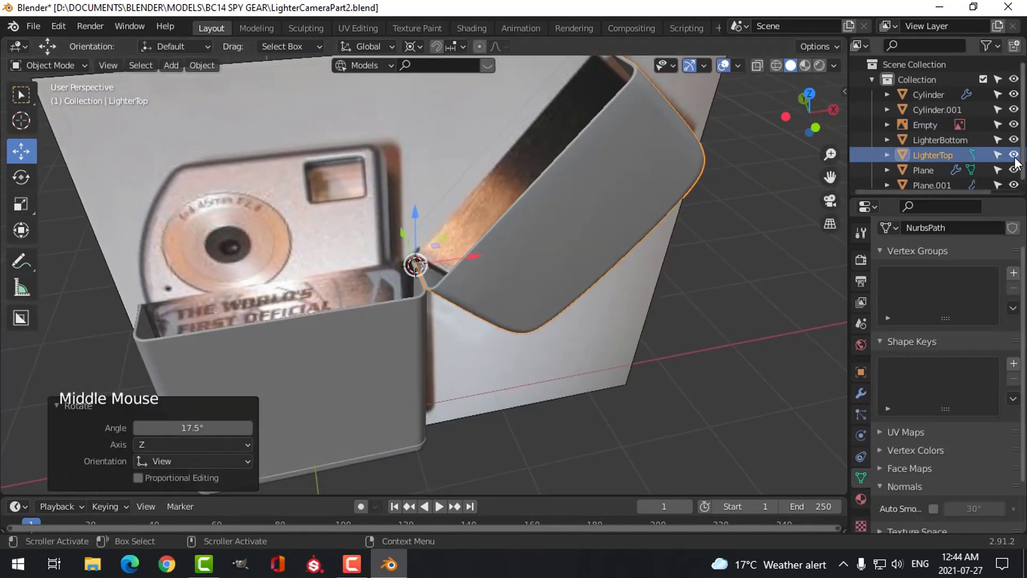
Step: Hide the reference image and rotate the lid-side hinge plate in front view to match the lid's new tilt
click(1013, 125)
scroll(423, 267, up, 3)
mouse_move(428, 252)
middle_down()
mouse_move(392, 270)
mouse_move(445, 245)
middle_up()
scroll(417, 262, up, 11)
key(alt+a)
click(459, 176)
key(KP_3)
key(KP_1)
key(z)
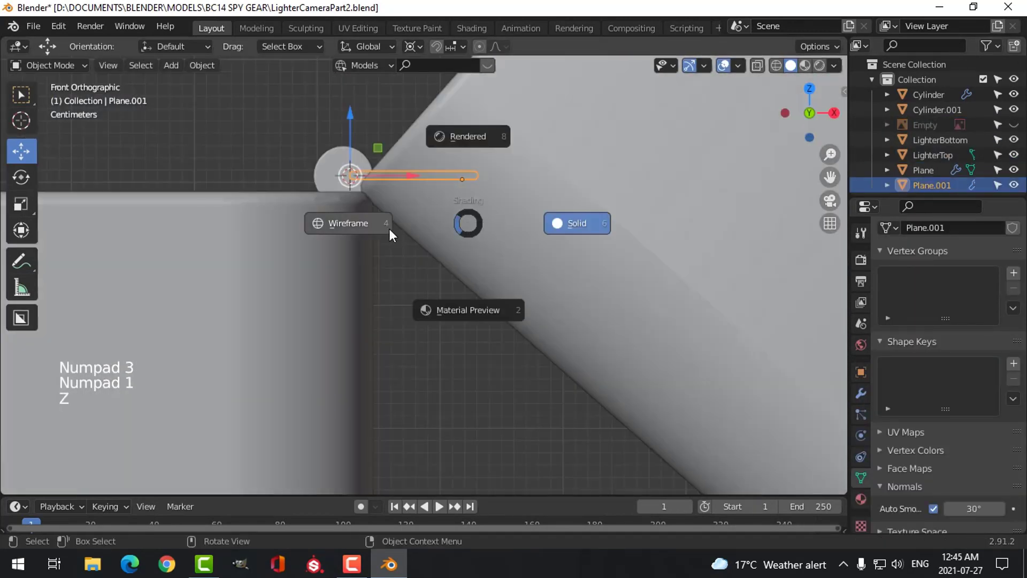
click(389, 229)
key(r)
click(436, 273)
key(z)
click(618, 252)
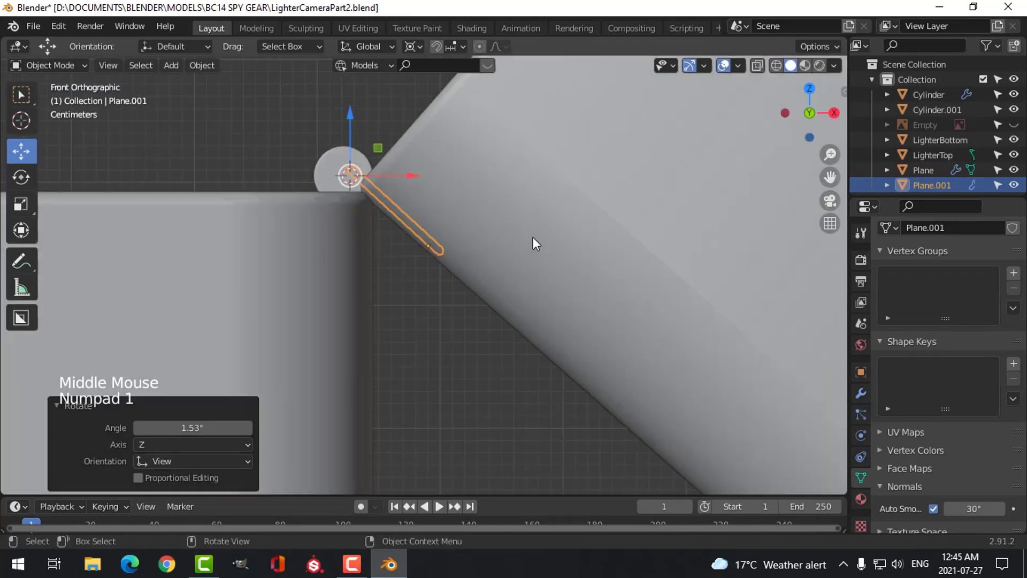
Step: Adjust the rotated hinge plate's position in front view so it sits against the inside of the lid's edge
key(g)
click(534, 232)
middle_drag(535, 232, 420, 225)
key(KP_1)
key(g)
click(474, 203)
key(alt+a)
key(KP_1)
click(484, 182)
key(g)
click(476, 204)
key(alt+a)
Step: Move the hinge barrel in front view to fit between the base and the tilted lid
click(338, 181)
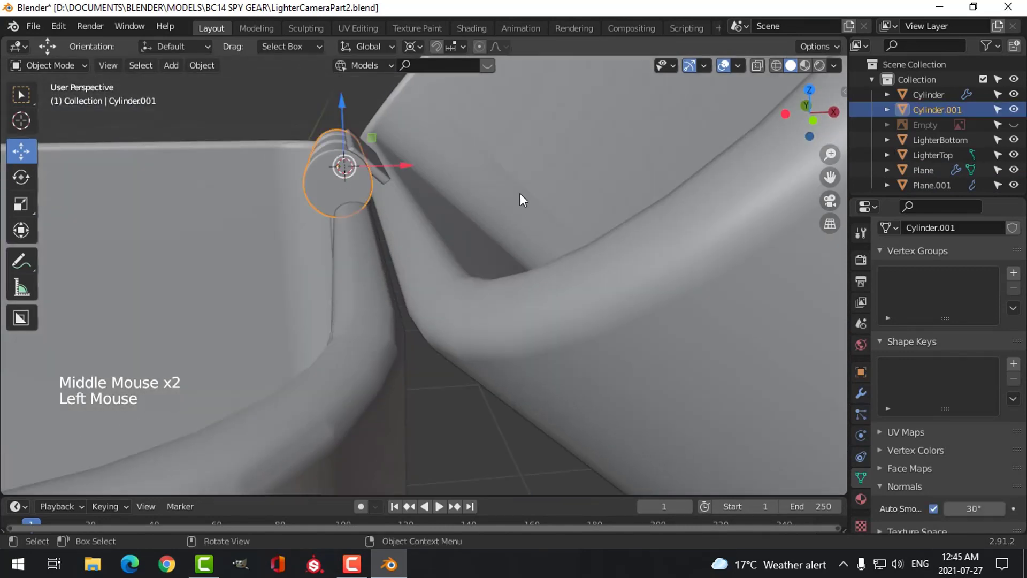
key(KP_1)
key(g)
click(537, 182)
middle_drag(537, 182, 423, 236)
Step: Shift the lid-side hinge plate in front view to meet the moved barrel
click(946, 185)
key(KP_1)
key(g)
click(577, 196)
key(alt+a)
Step: Nudge the hinge barrel in front view by -0.003539 m in X and 0.003539 m in Z
scroll(525, 245, down, 2)
click(382, 214)
key(KP_1)
key(g)
click(497, 241)
middle_drag(498, 240, 493, 261)
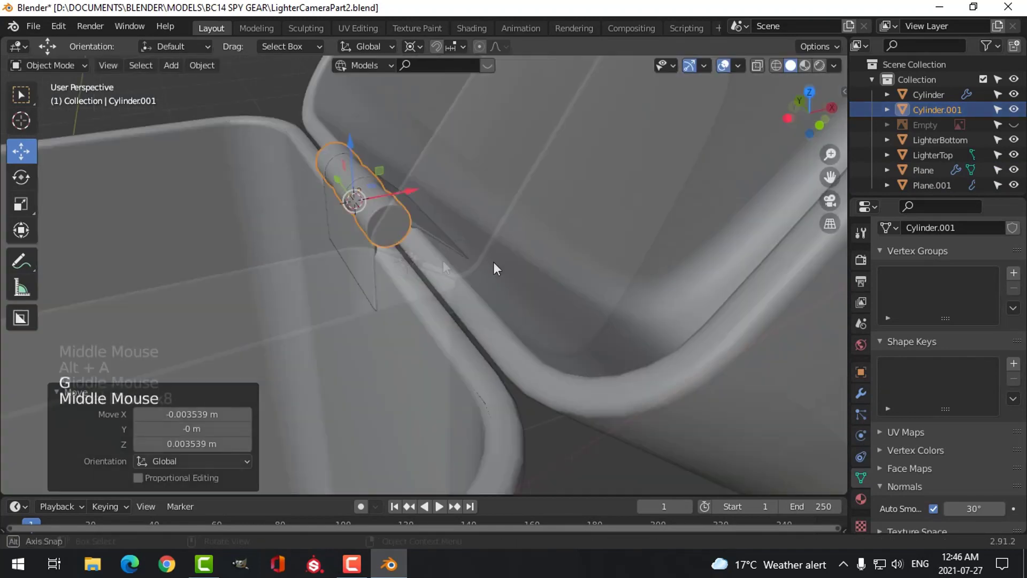
key(alt+a)
Step: Examine the hinge between lid and base with the overlays and gizmos temporarily hidden
scroll(481, 278, down, 11)
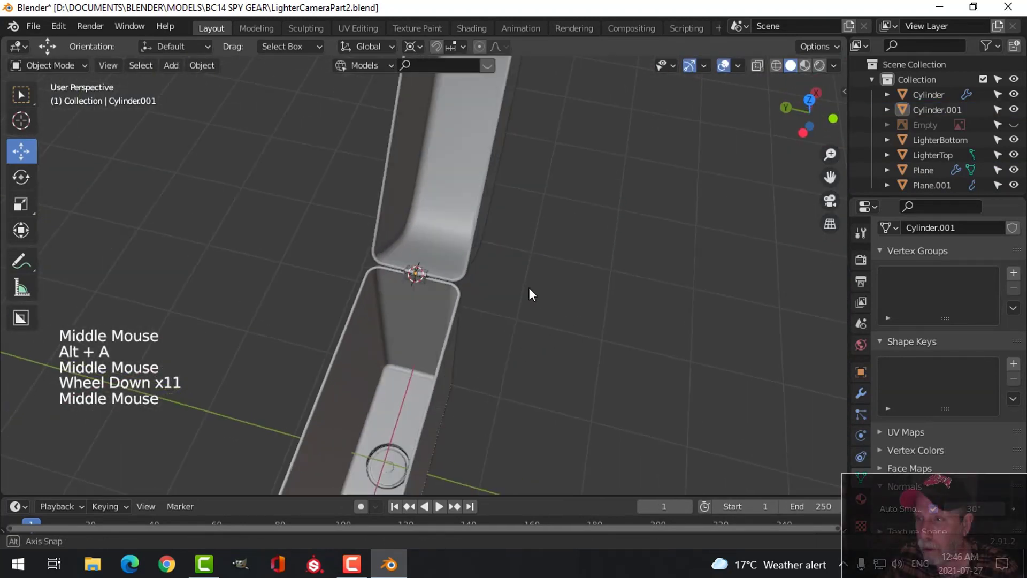
middle_drag(529, 289, 537, 278)
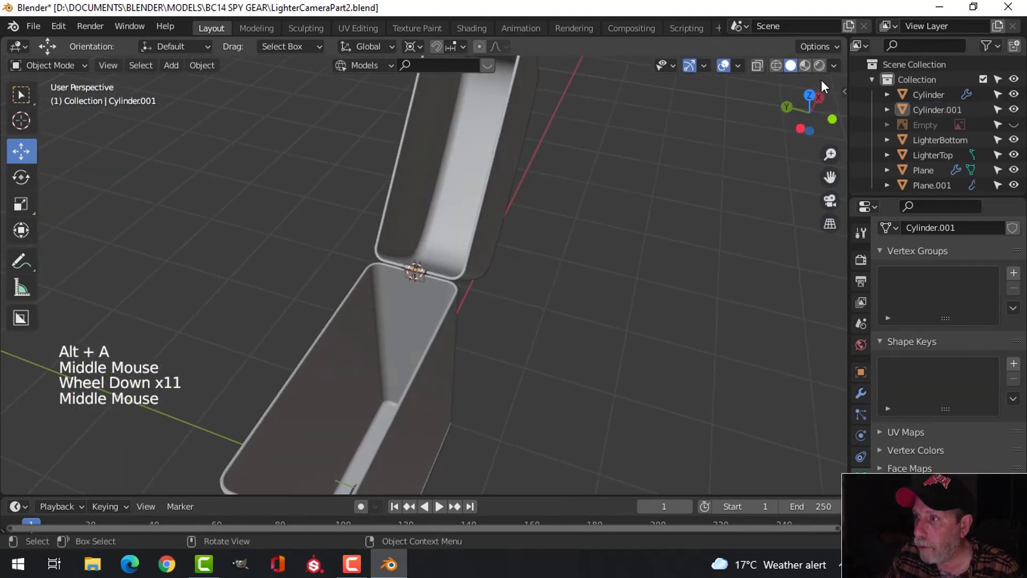
click(723, 65)
middle_drag(652, 268, 619, 238)
scroll(604, 268, up, 2)
scroll(605, 261, up, 1)
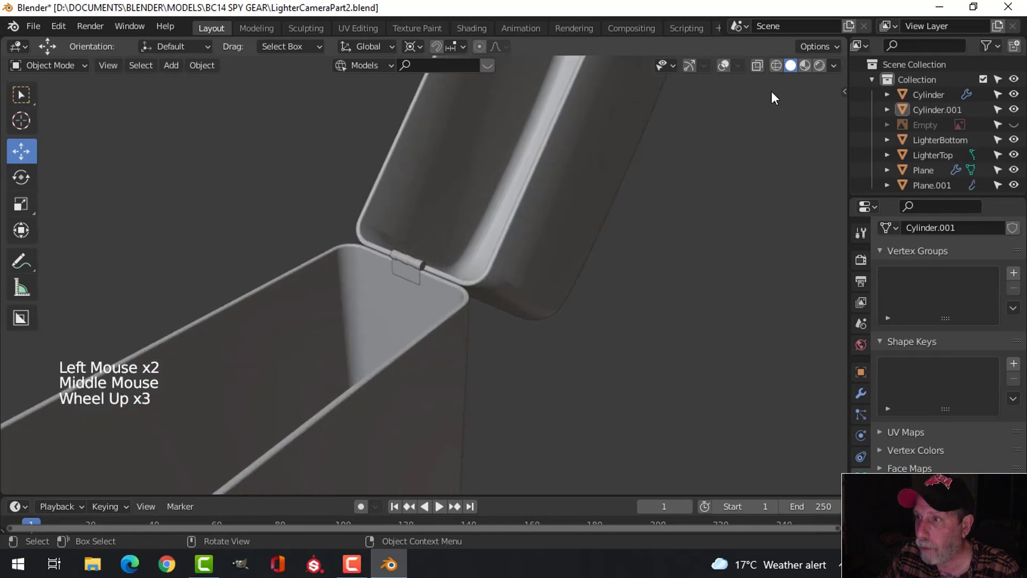
click(691, 65)
click(723, 65)
scroll(461, 258, up, 4)
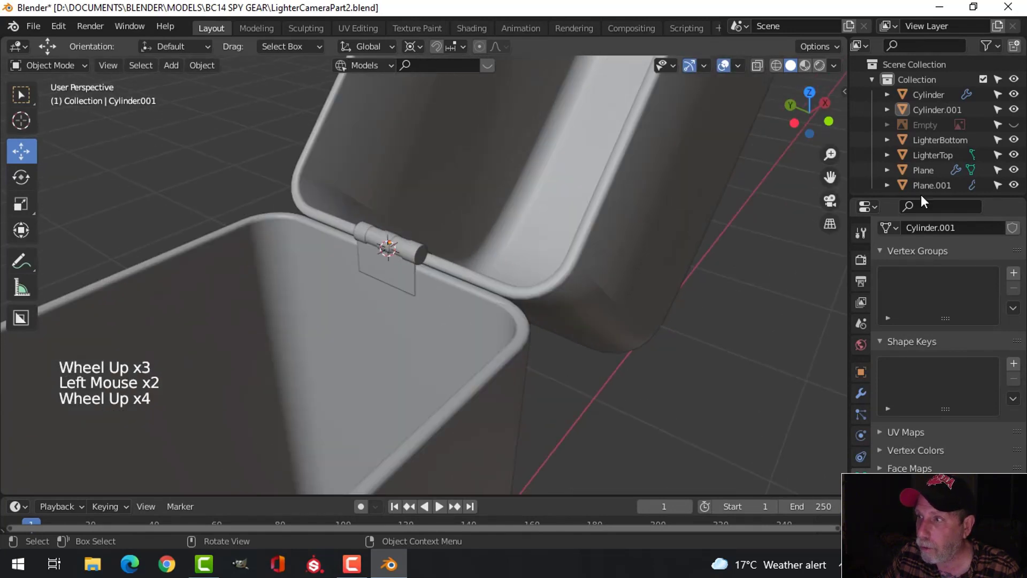
Step: Turn on the Face Orientation overlay and flip the normals of both hinge plates
click(738, 65)
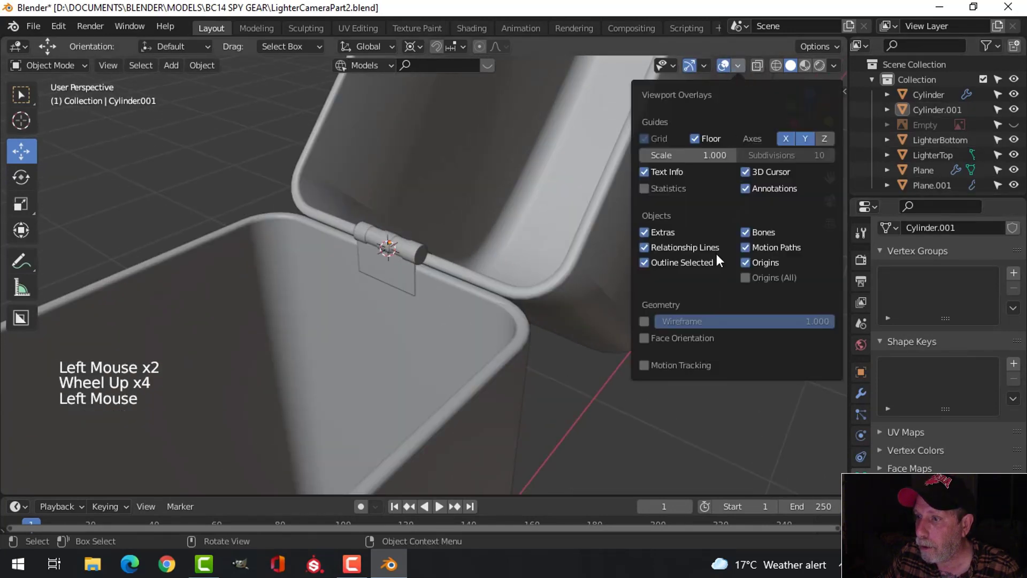
click(695, 336)
middle_drag(524, 287, 452, 278)
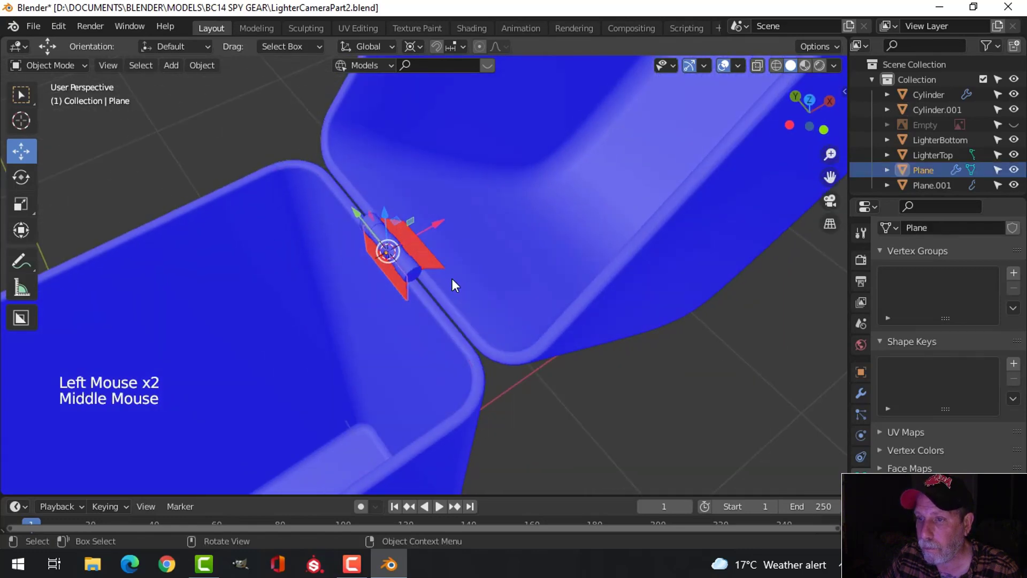
shift+click(428, 249)
key(Tab)
key(a)
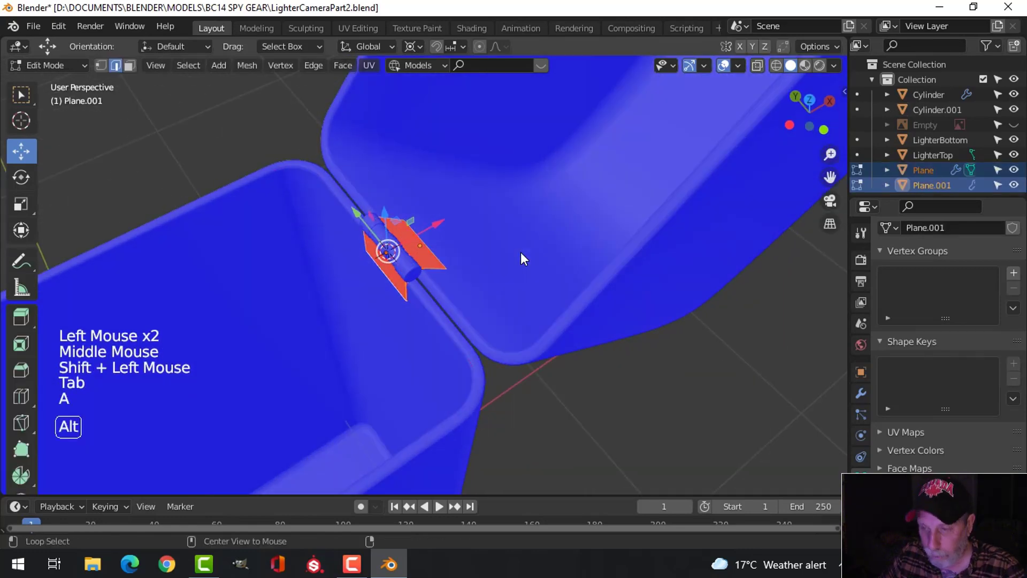
key(alt+n)
click(521, 251)
key(alt+a)
key(Tab)
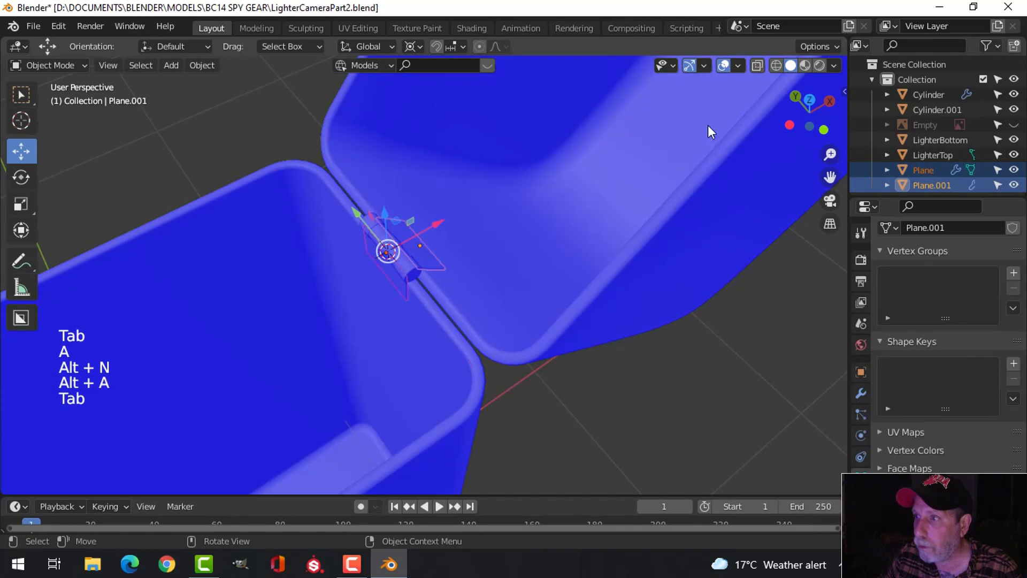
Step: Hide the gizmos and overlays and examine the whole opened lighter from several angles
click(688, 65)
click(724, 64)
scroll(579, 293, down, 6)
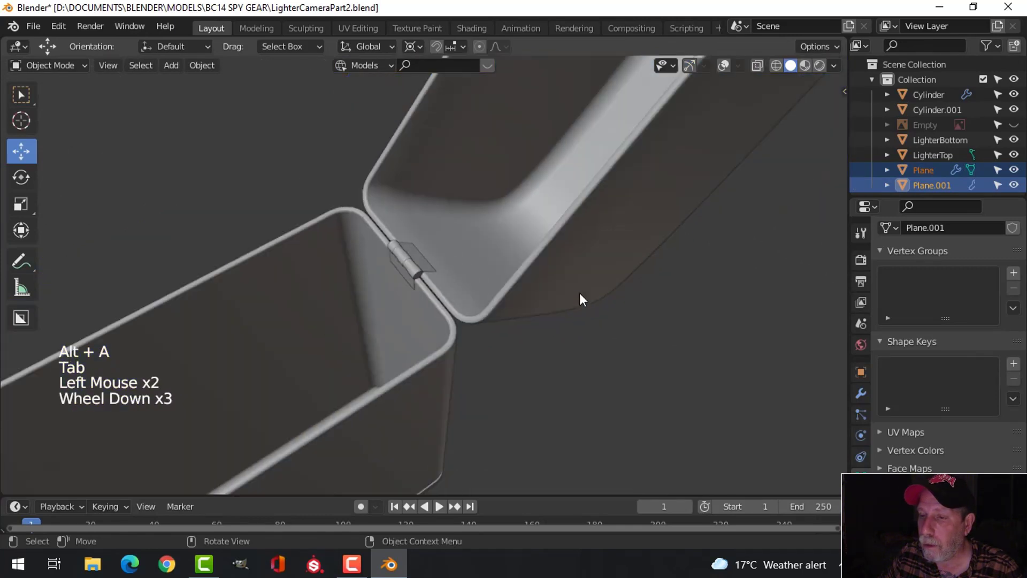
scroll(470, 326, down, 3)
middle_drag(471, 326, 499, 230)
click(499, 225)
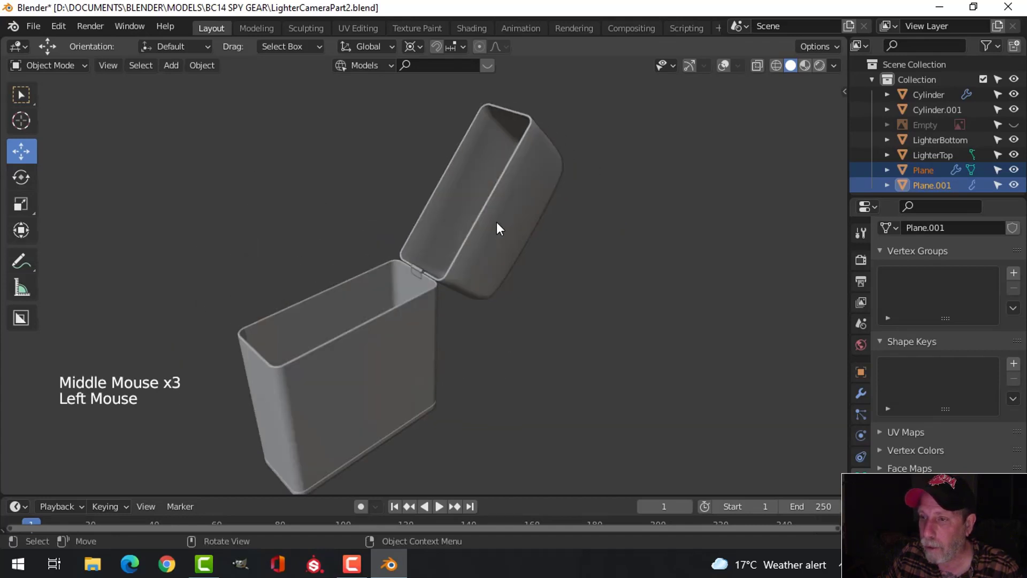
middle_drag(733, 360, 696, 336)
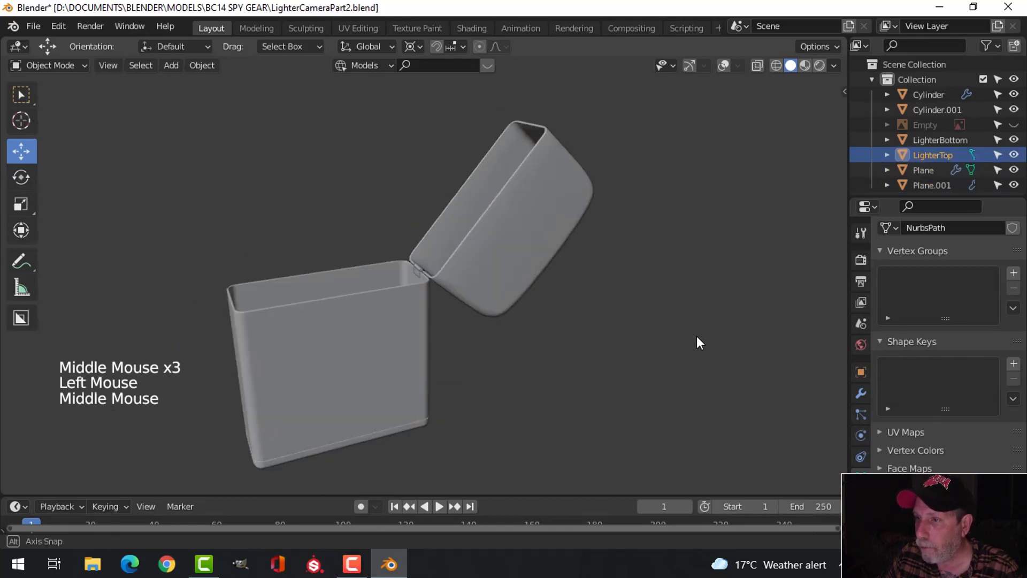
Step: Show the gizmos and overlays again and turn off the Face Orientation overlay
click(689, 65)
click(723, 65)
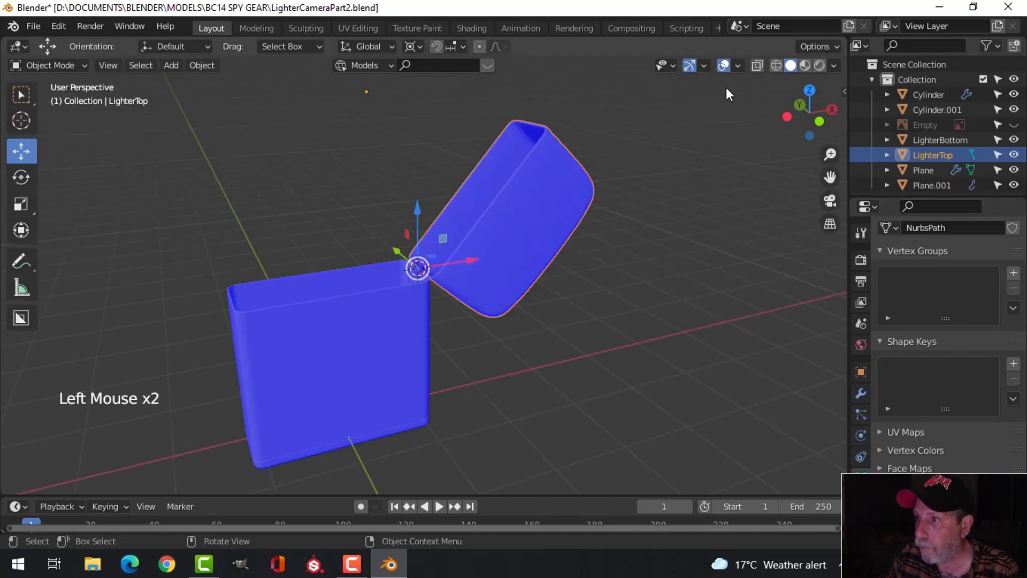
click(738, 66)
click(688, 337)
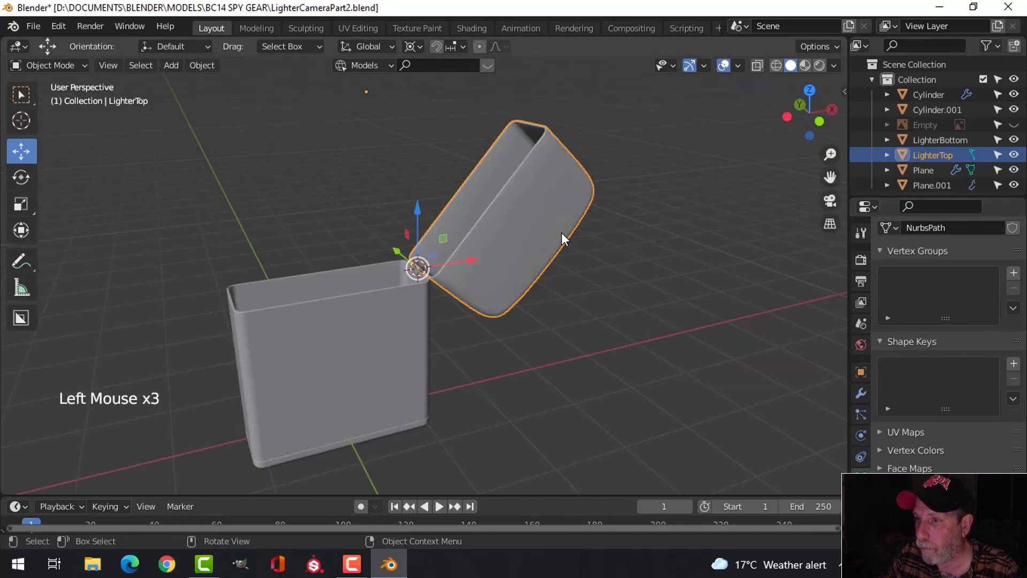
Step: Add a Bevel modifier and a Weighted Normal modifier to the lighter lid
middle_drag(650, 223, 851, 353)
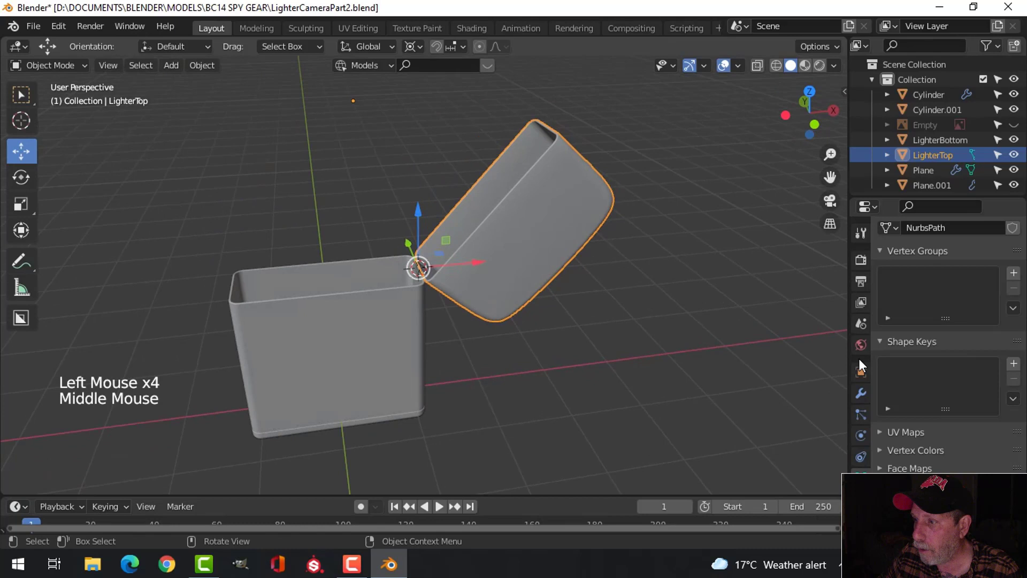
click(859, 395)
click(924, 258)
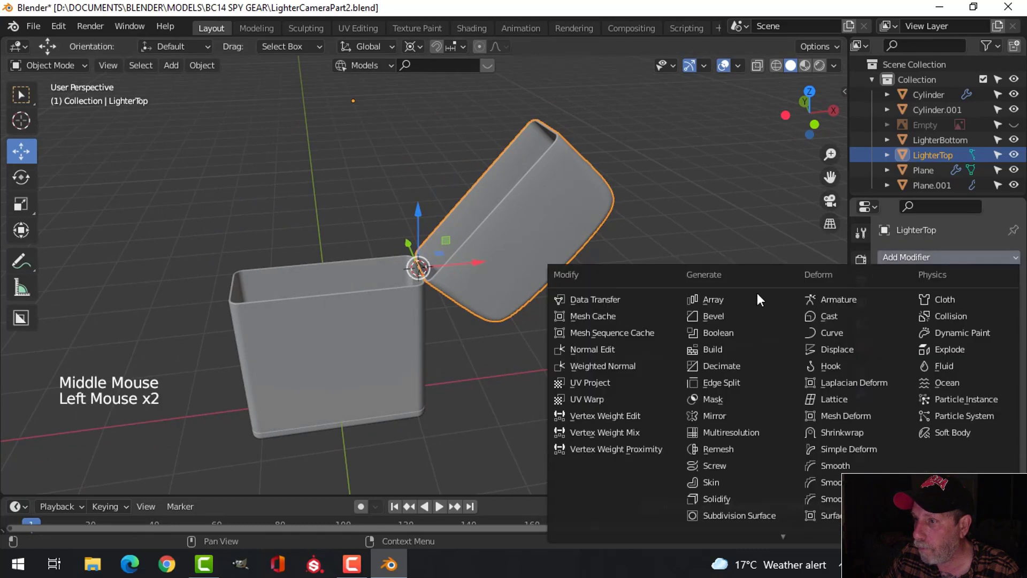
click(738, 316)
middle_drag(737, 316, 691, 274)
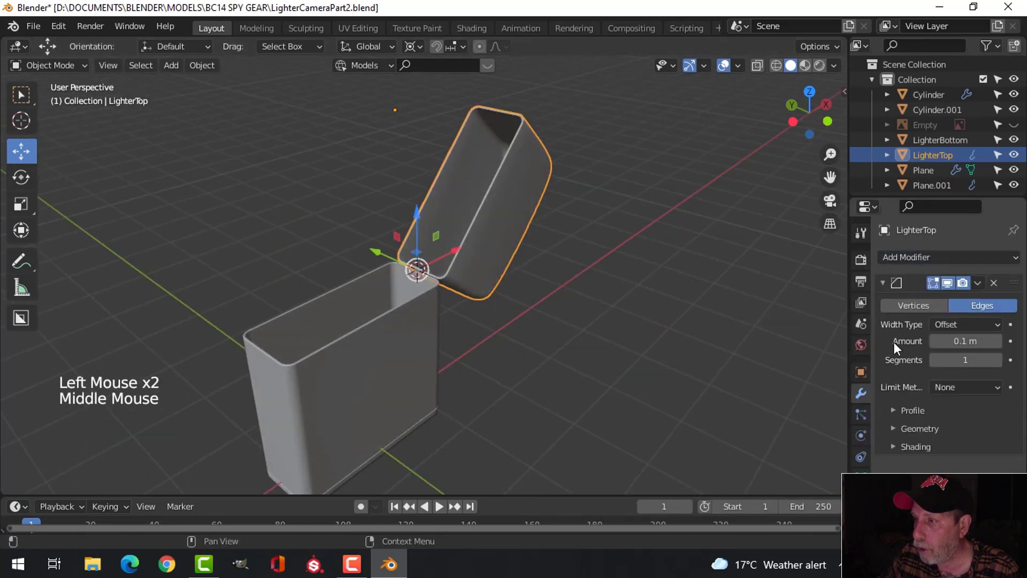
click(910, 258)
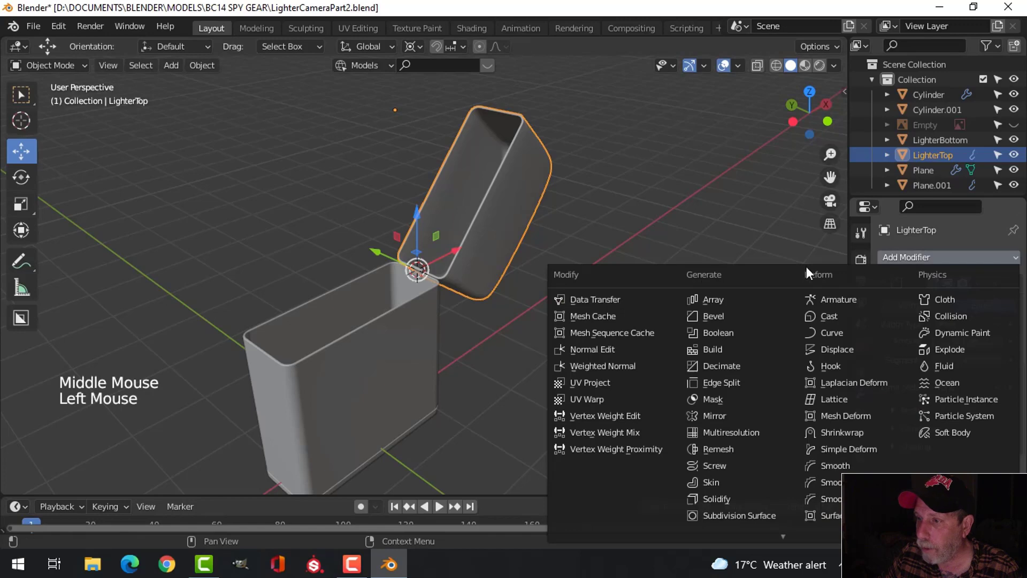
click(622, 365)
Step: Enable Auto Smooth in the lid's normals settings and deselect the lid
click(860, 477)
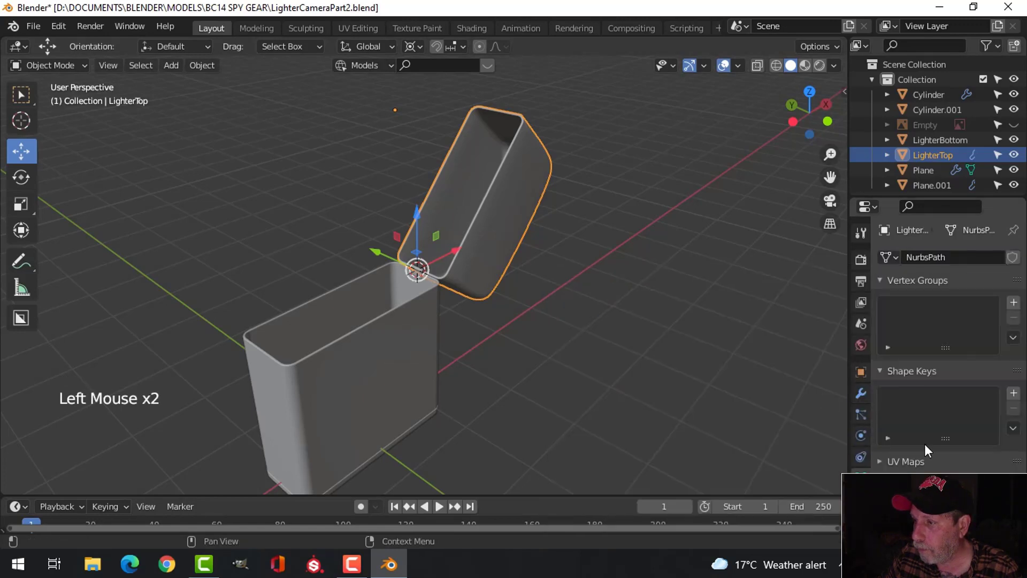
scroll(924, 444, down, 3)
click(933, 447)
middle_drag(614, 327, 512, 308)
key(alt+a)
middle_drag(512, 307, 512, 293)
Step: Display the lighter base's modifier stack and collapse its Bevel and Weighted Normal modifiers
click(423, 299)
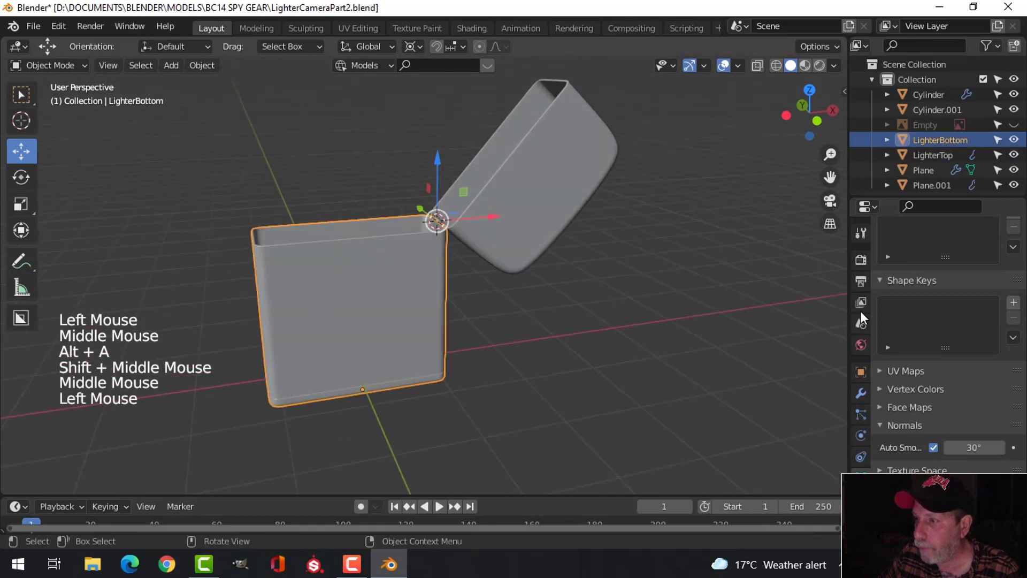
click(861, 392)
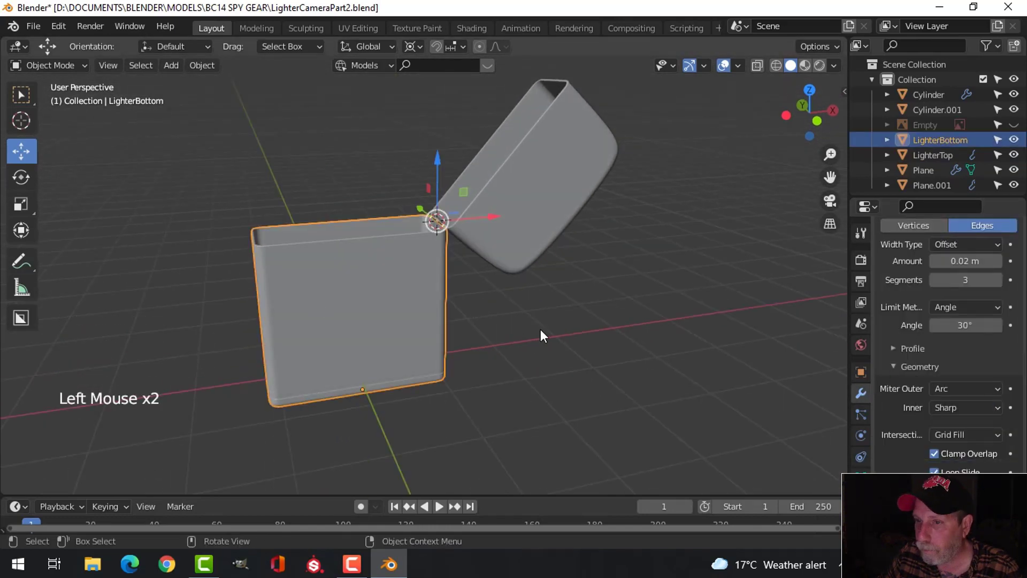
scroll(935, 245, up, 4)
click(881, 282)
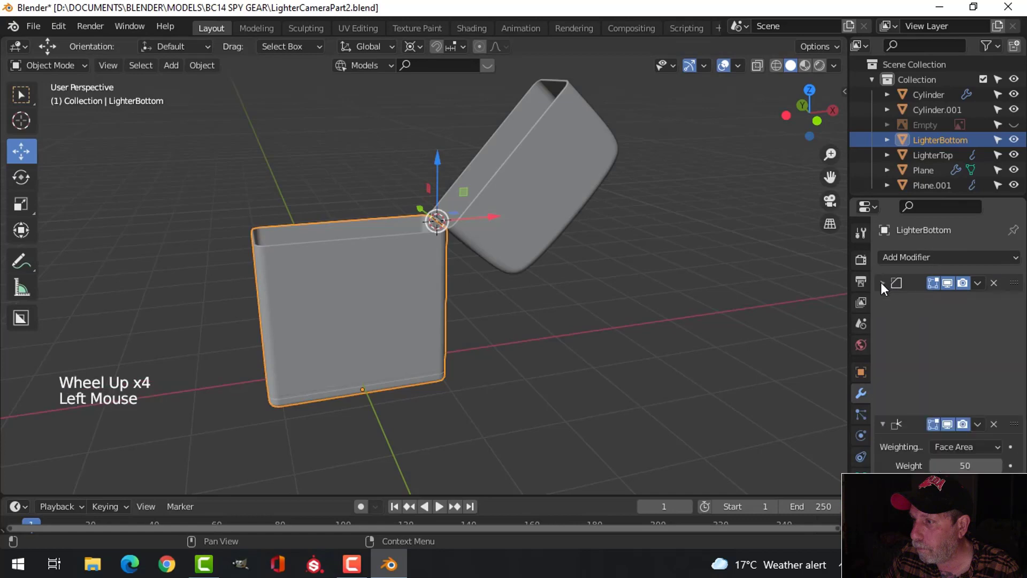
click(883, 303)
key(alt+a)
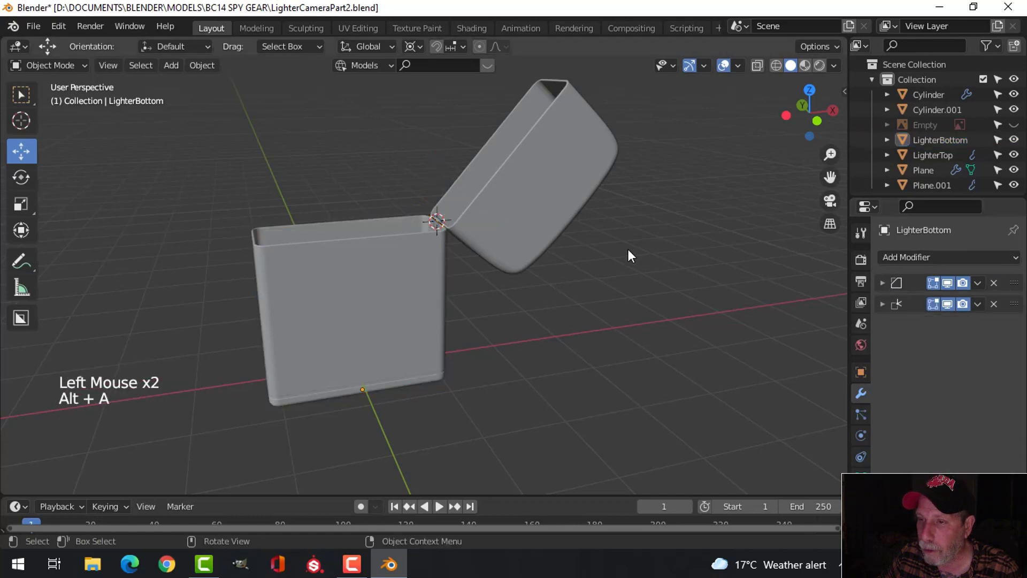
Step: Set the limit method of the lid's Bevel modifier to Angle
middle_drag(628, 255, 563, 129)
scroll(571, 257, up, 3)
scroll(512, 230, up, 3)
scroll(476, 243, down, 5)
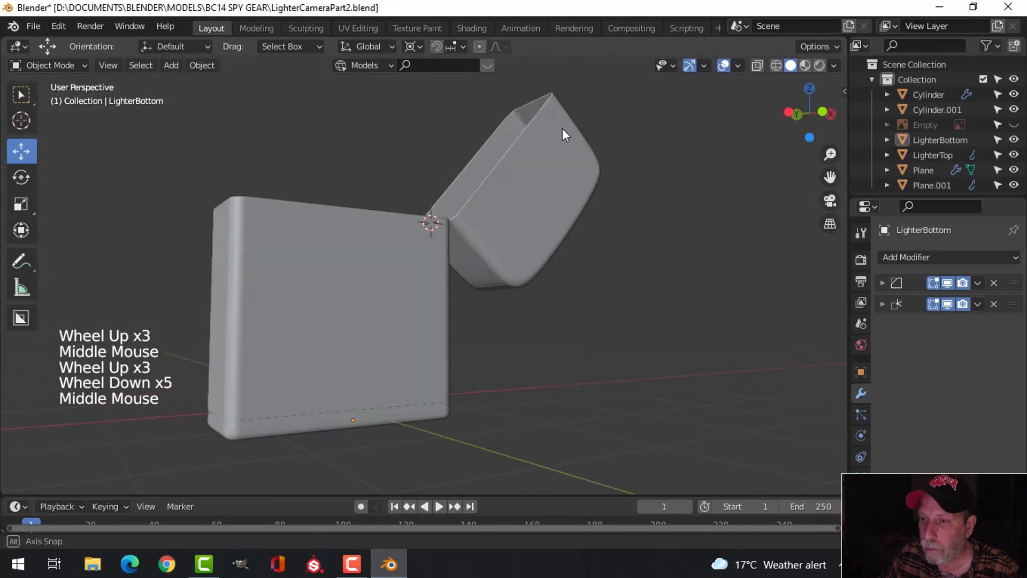
click(509, 223)
right_click(508, 223)
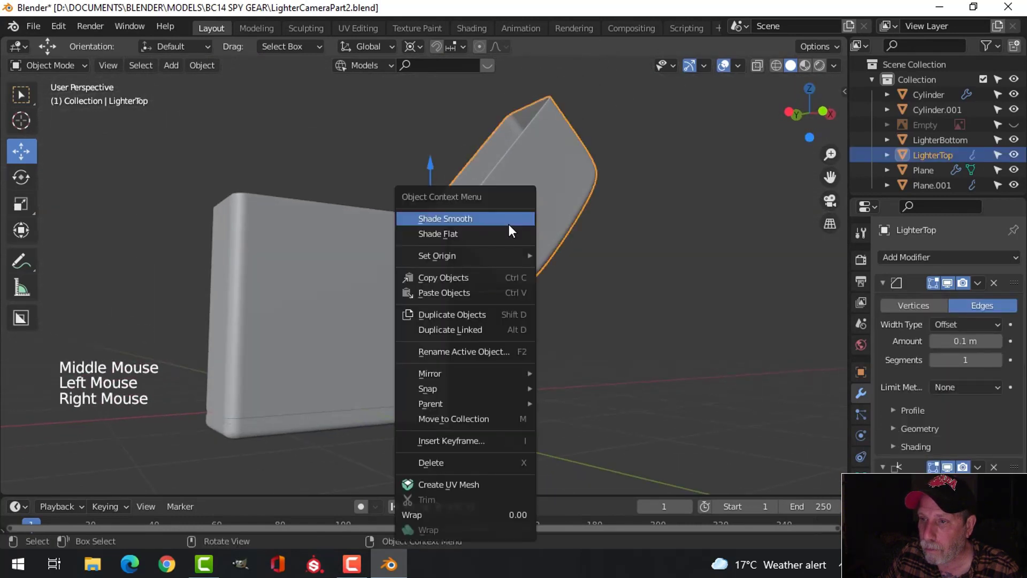
middle_drag(638, 296, 683, 284)
click(944, 387)
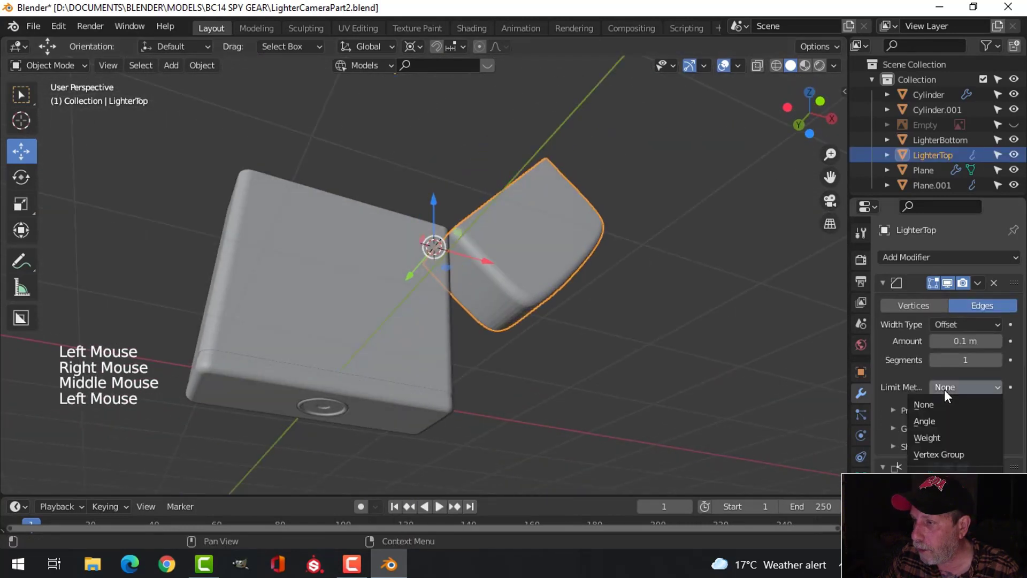
click(926, 420)
middle_drag(536, 305, 517, 247)
key(alt+a)
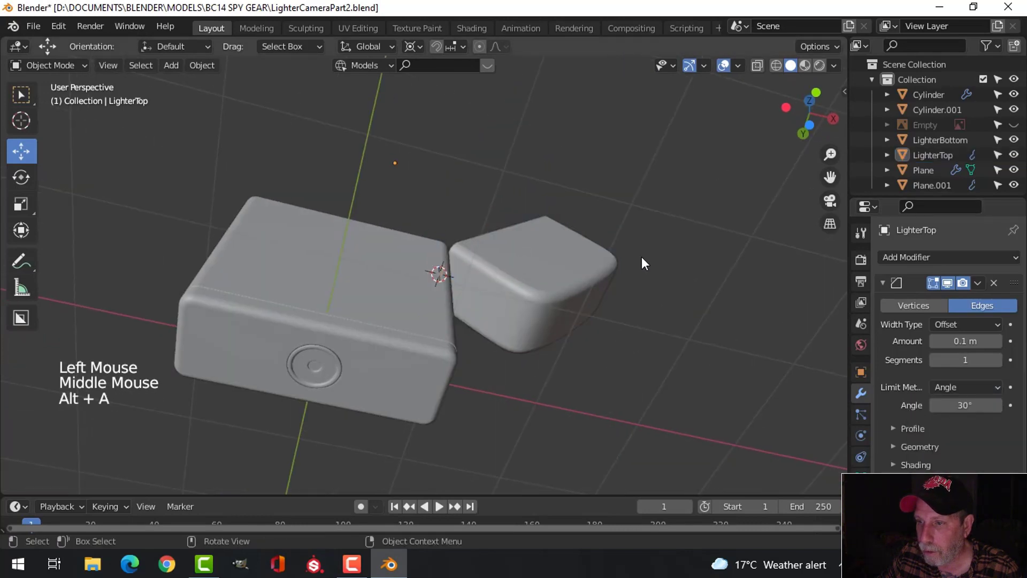
Step: Enable Cavity in the viewport's solid shading options
middle_drag(641, 256, 616, 307)
scroll(544, 291, down, 4)
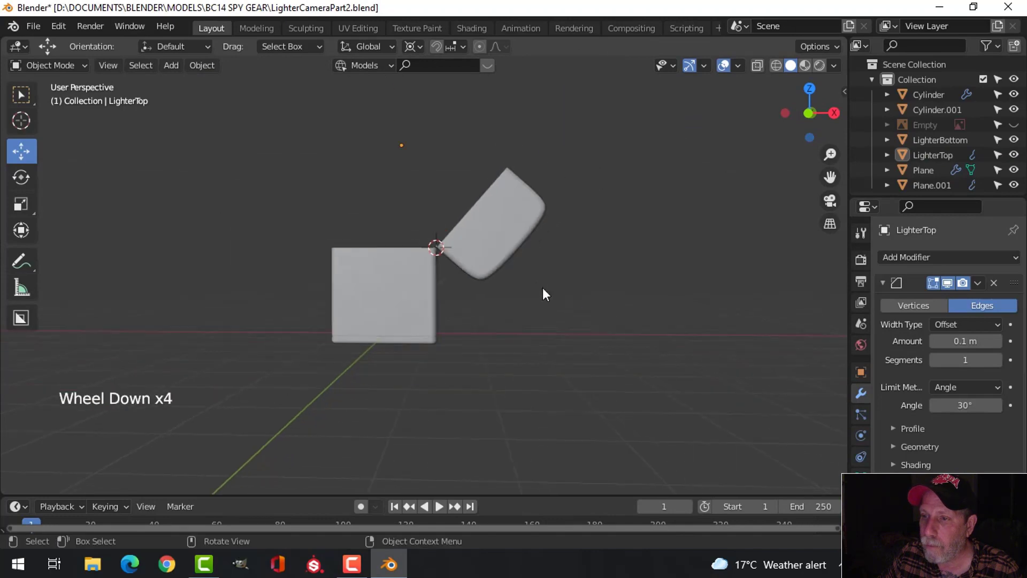
middle_drag(543, 290, 561, 328)
scroll(401, 276, up, 2)
scroll(401, 274, up, 1)
shift+middle_drag(401, 274, 647, 242)
scroll(605, 236, down, 1)
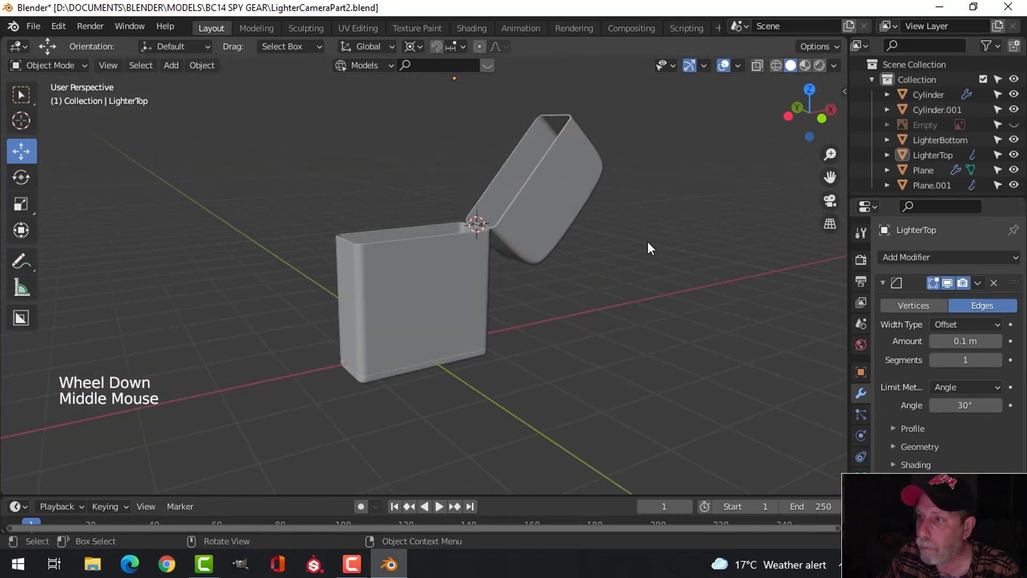
click(833, 66)
click(751, 405)
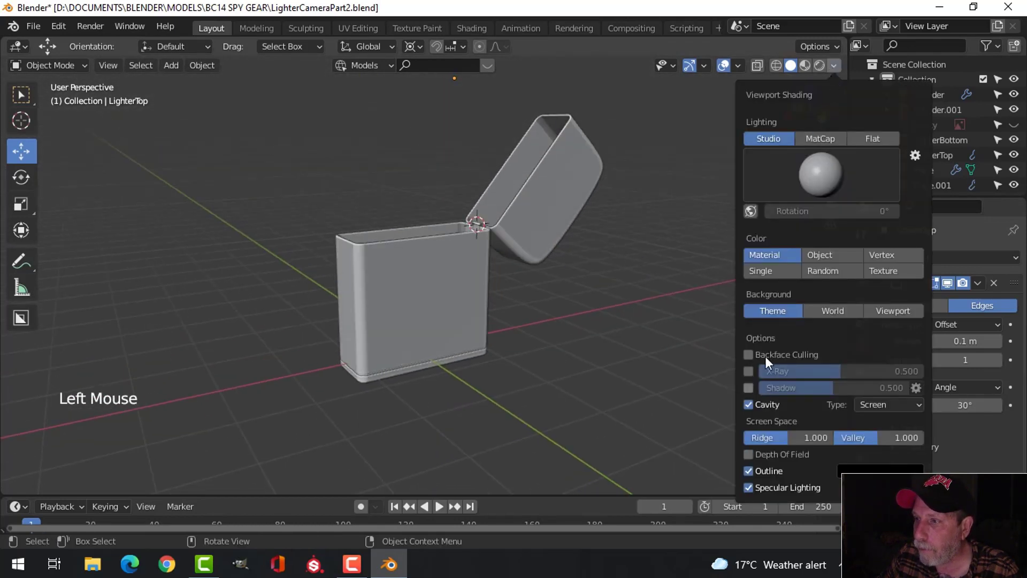
Step: Enable Shadow in the solid shading options and switch the viewport lighting to the pearly pink-and-purple MatCap
click(751, 388)
middle_drag(549, 229, 621, 211)
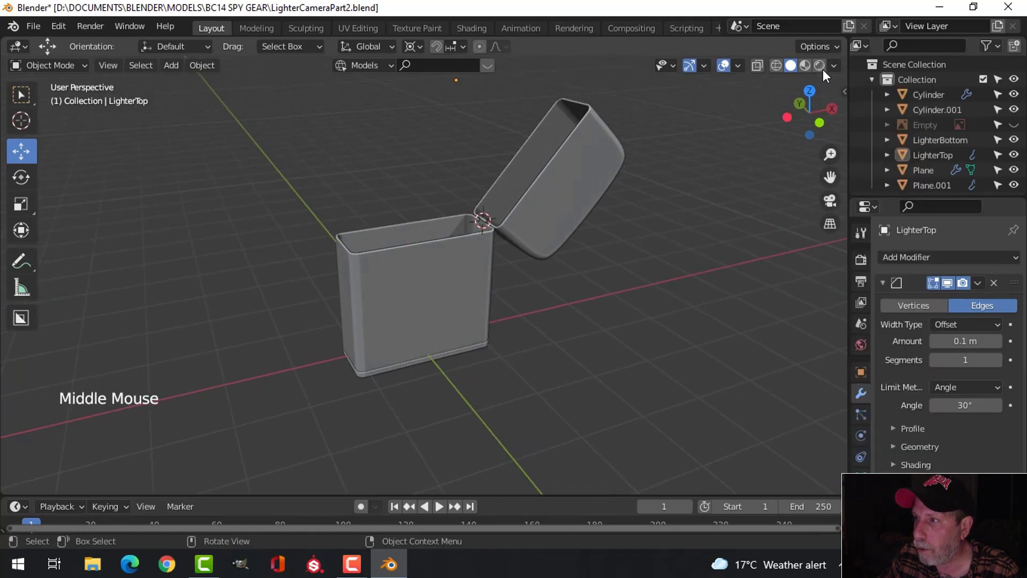
click(832, 65)
click(821, 138)
click(820, 166)
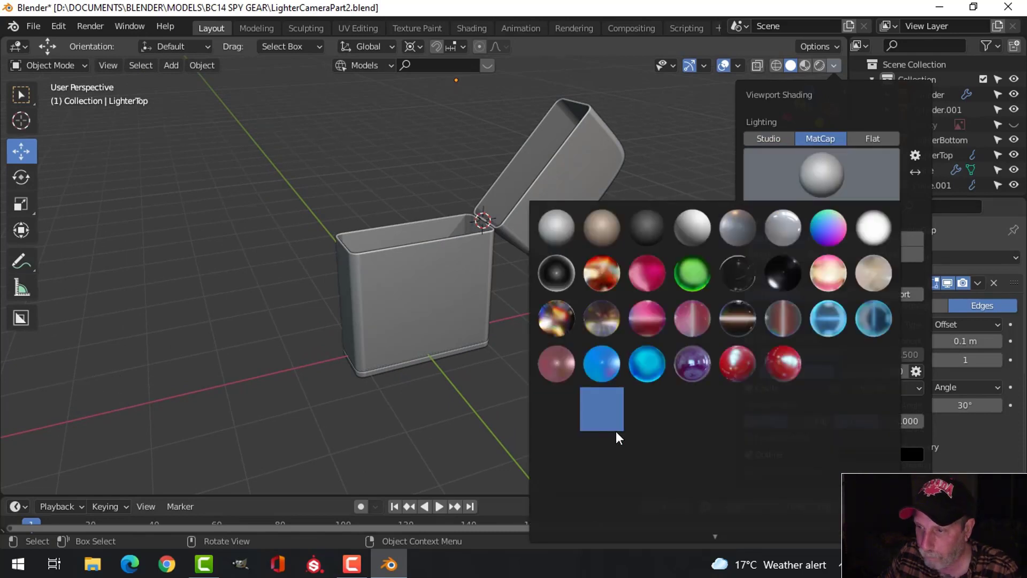
mouse_move(699, 537)
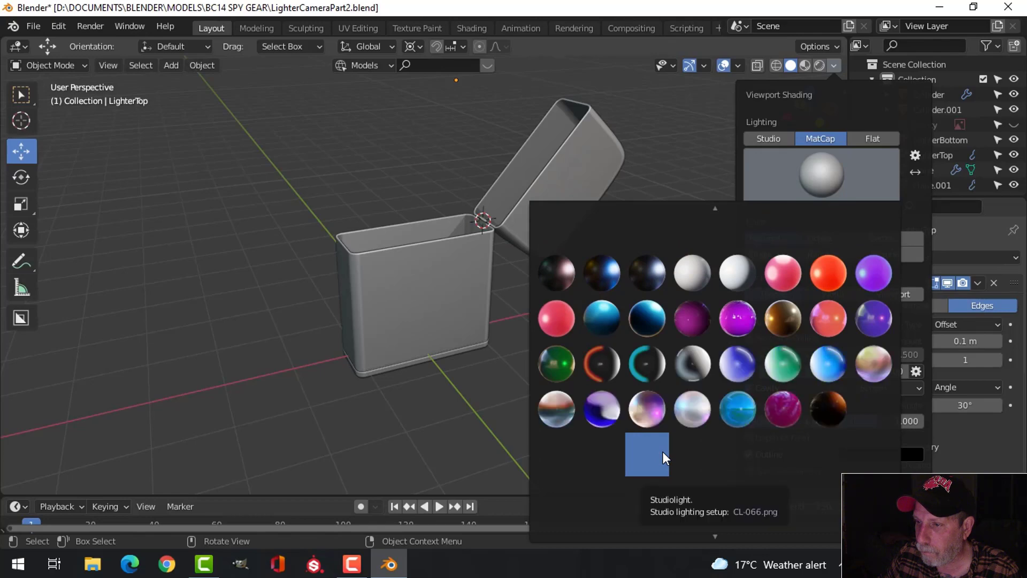
click(654, 399)
Step: Hide the viewport's gizmos and overlays for an unobstructed view of the lighter
mouse_move(556, 348)
middle_down()
mouse_move(383, 295)
mouse_move(365, 264)
mouse_move(510, 285)
mouse_move(569, 362)
middle_up()
click(691, 66)
Step: Examine the opened lighter's shading around the hinge, inside the base, on the underside and along the outer faces
scroll(561, 272, up, 3)
scroll(569, 362, up, 3)
shift+middle_drag(609, 217, 515, 331)
scroll(544, 302, down, 2)
scroll(543, 302, down, 4)
scroll(515, 332, up, 3)
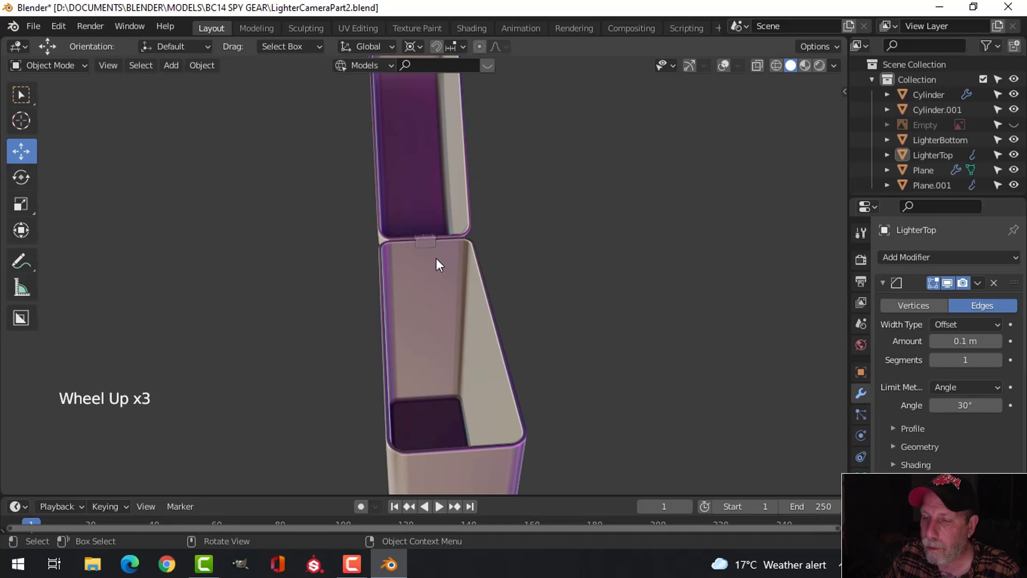
scroll(561, 357, down, 3)
middle_drag(561, 357, 484, 211)
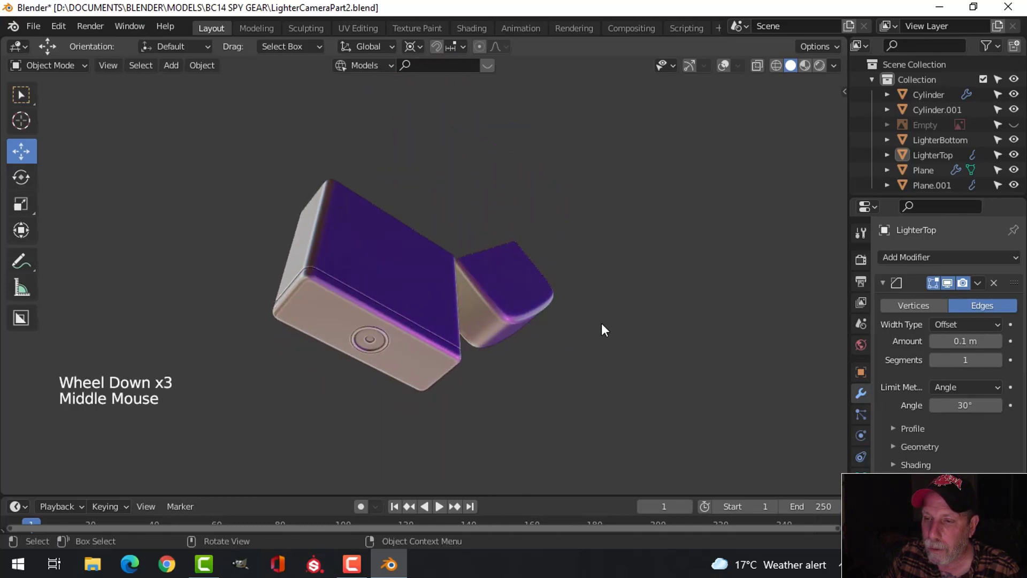
middle_drag(603, 328, 530, 359)
middle_drag(530, 358, 535, 339)
middle_drag(429, 362, 607, 361)
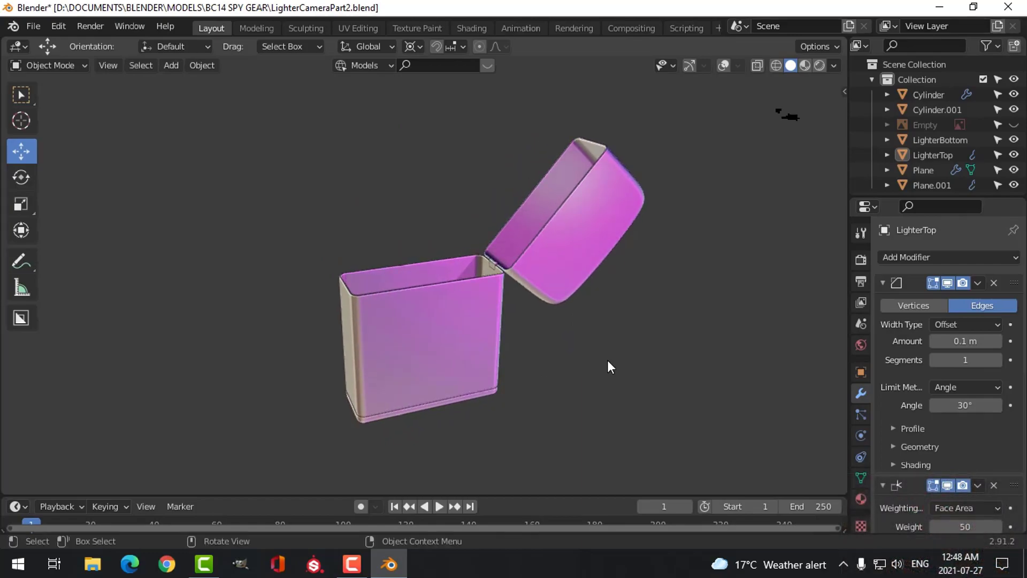